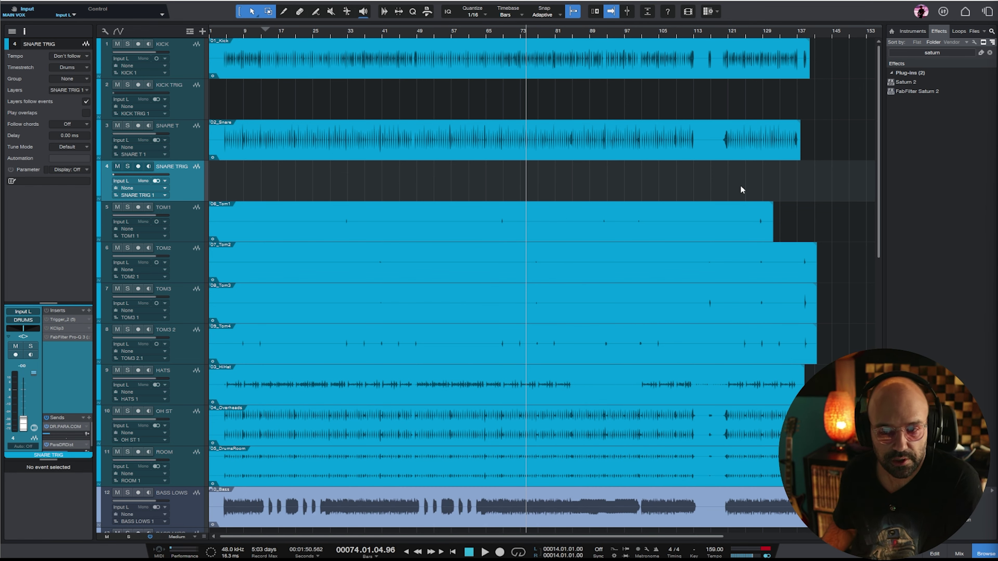
# - Survey all tracks in the arrangement, from the drums through bass, guitars, keys and vocals to the Reference track
pyautogui.scroll(-9, 741, 190)
pyautogui.scroll(-6, 711, 200)
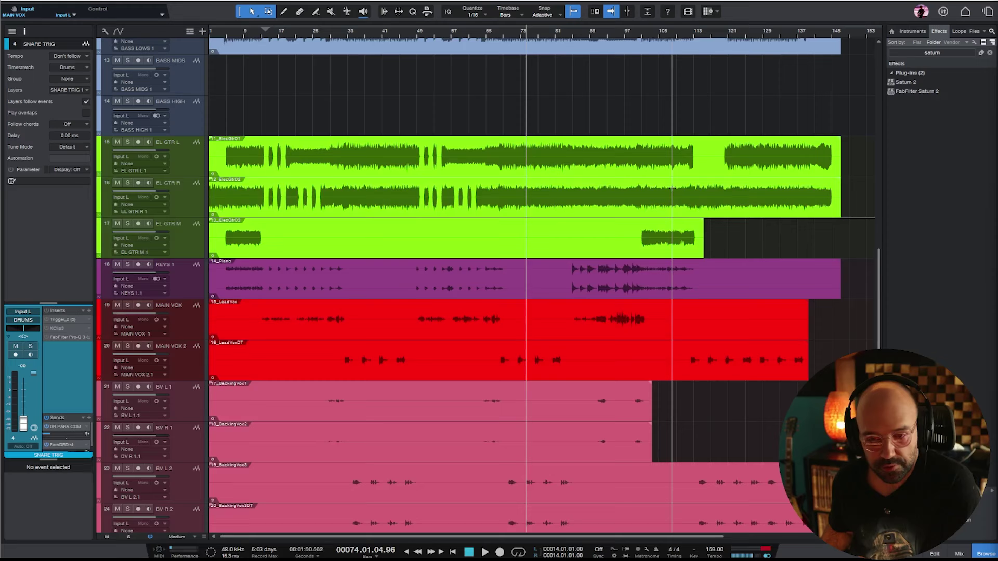
pyautogui.scroll(14, 653, 178)
pyautogui.scroll(-7, 550, 130)
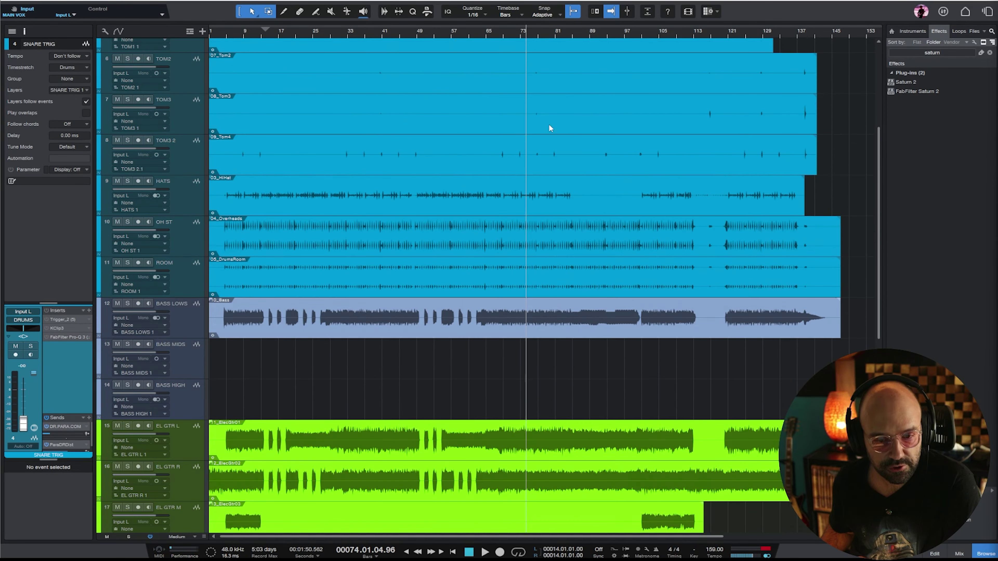
pyautogui.scroll(-3, 598, 210)
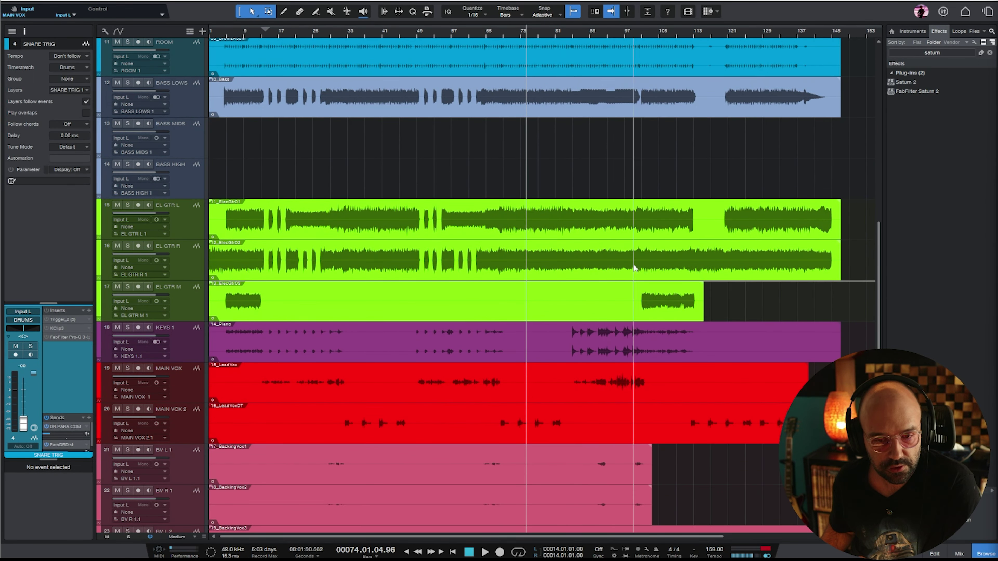
pyautogui.scroll(-3, 514, 192)
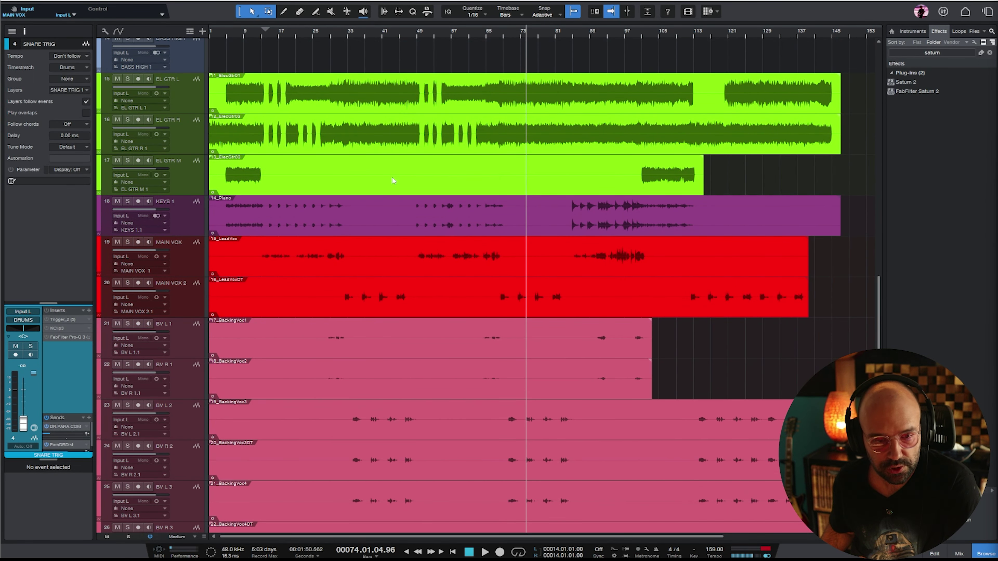
pyautogui.click(363, 223)
pyautogui.scroll(-2, 722, 167)
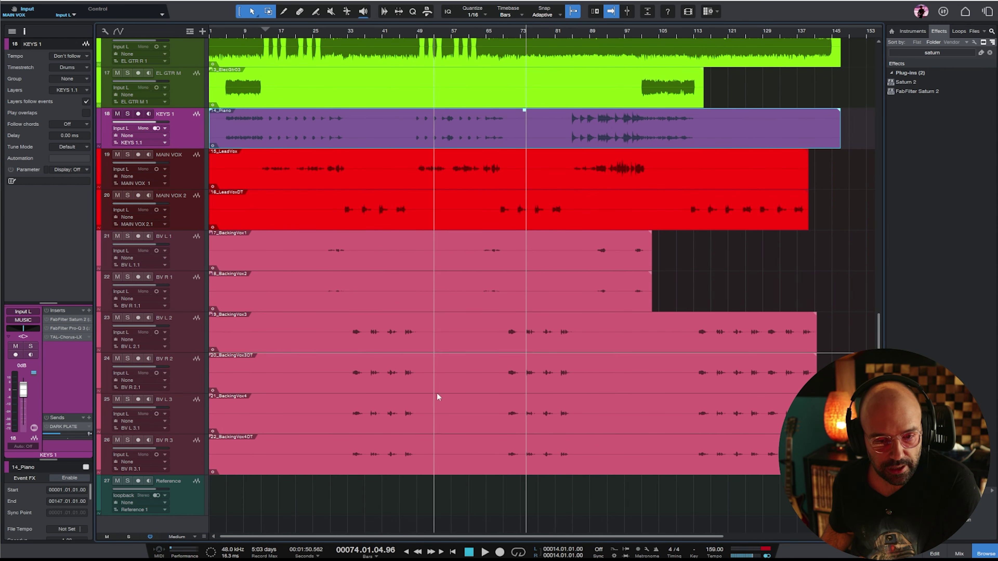
pyautogui.scroll(4, 822, 295)
pyautogui.scroll(5, 821, 296)
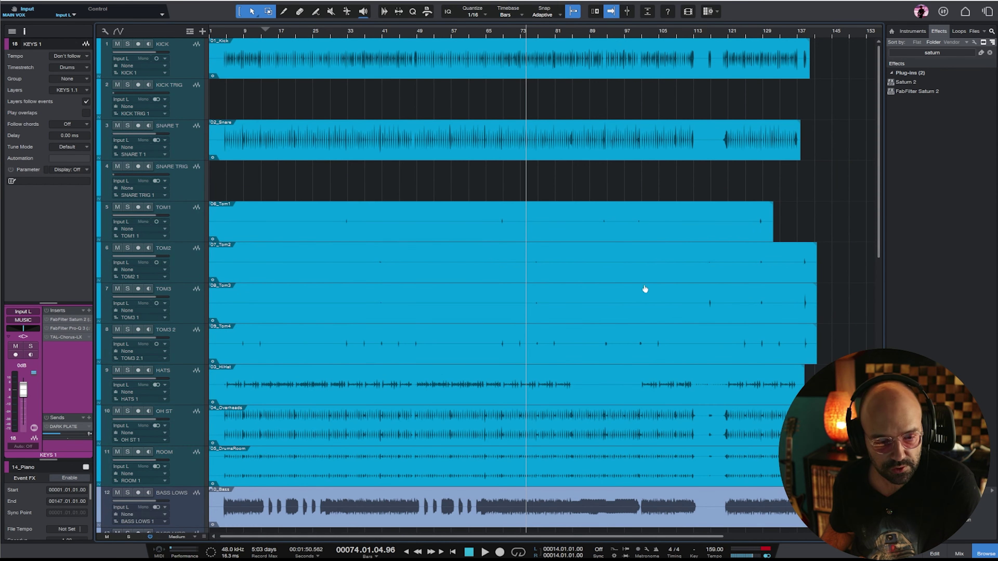
# - Set the track height of the arrangement to Normal and clear the event selection
pyautogui.click(177, 537)
pyautogui.click(181, 506)
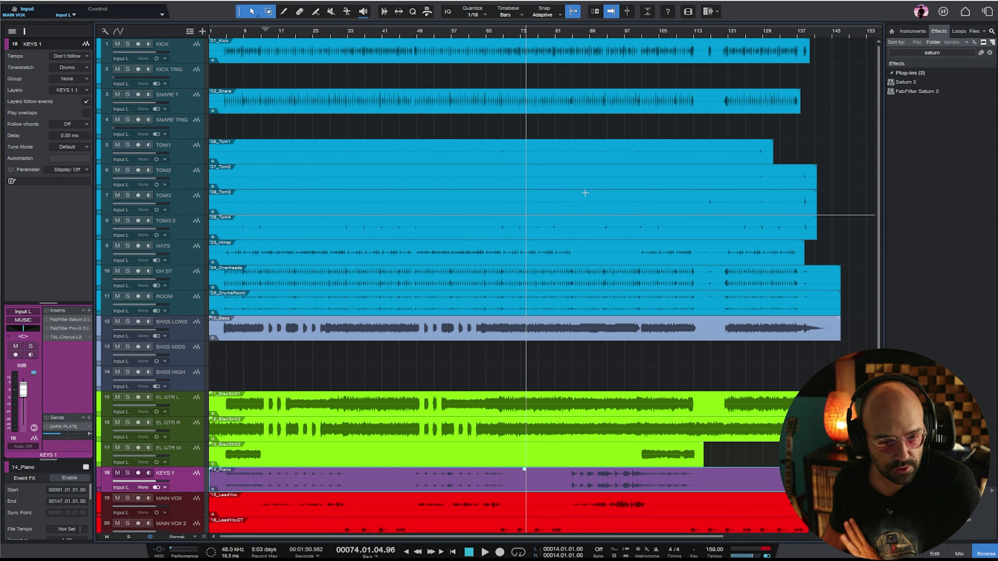
pyautogui.scroll(-3, 709, 196)
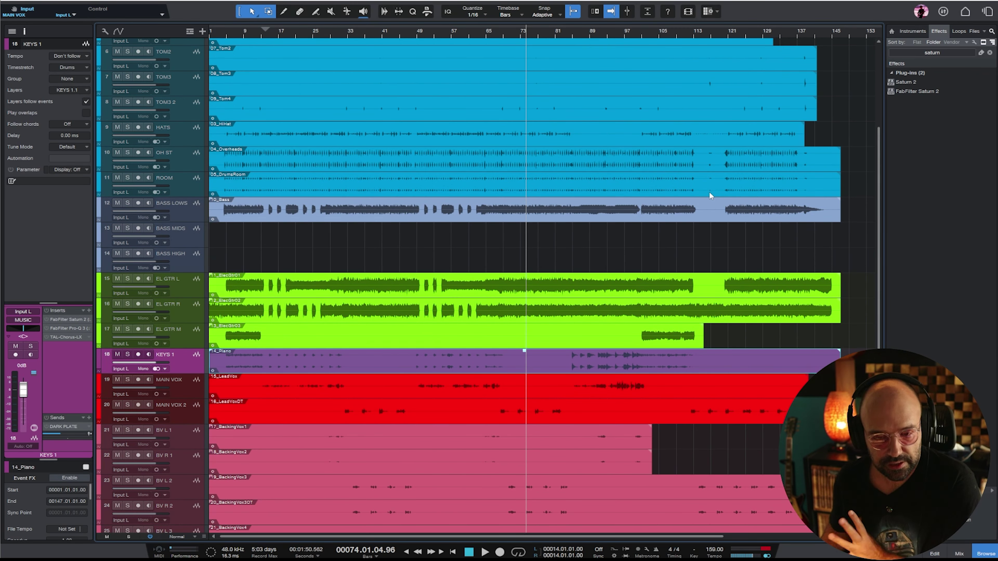
pyautogui.scroll(3, 776, 269)
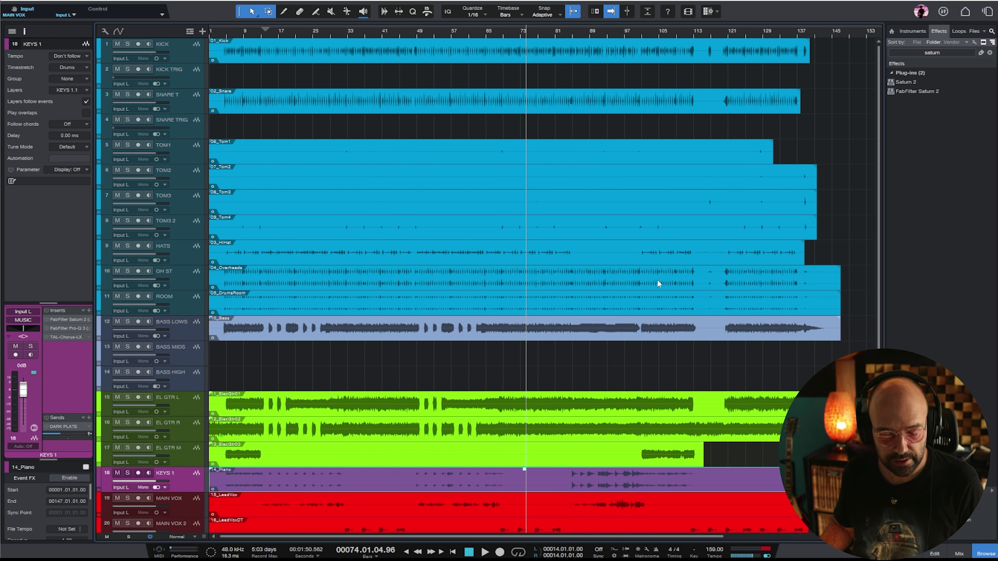
pyautogui.click(631, 359)
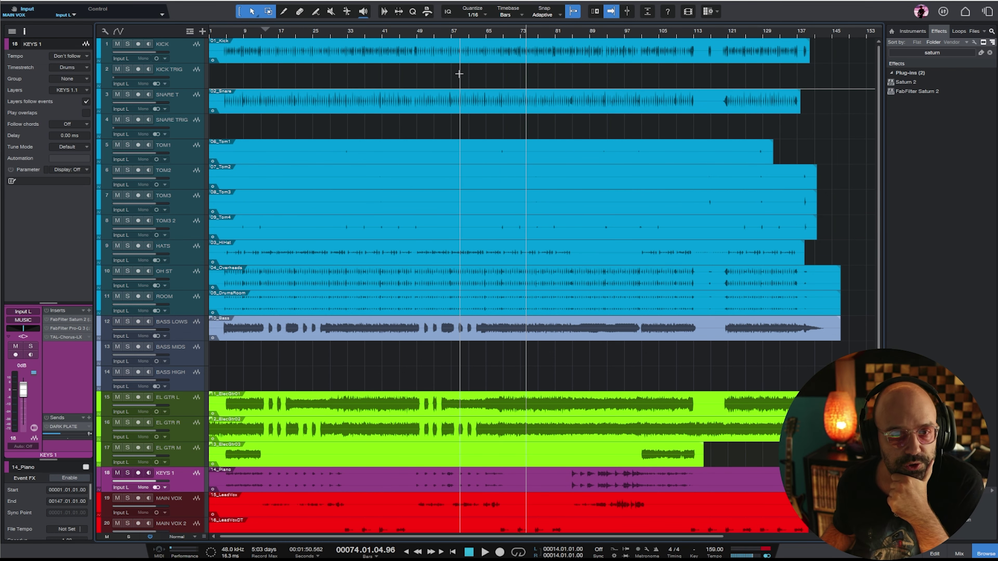
# - Start playback and lower the EL GTR L and EL GTR R tracks together to -1.3 dB
pyautogui.scroll(-6, 595, 319)
pyautogui.scroll(4, 596, 287)
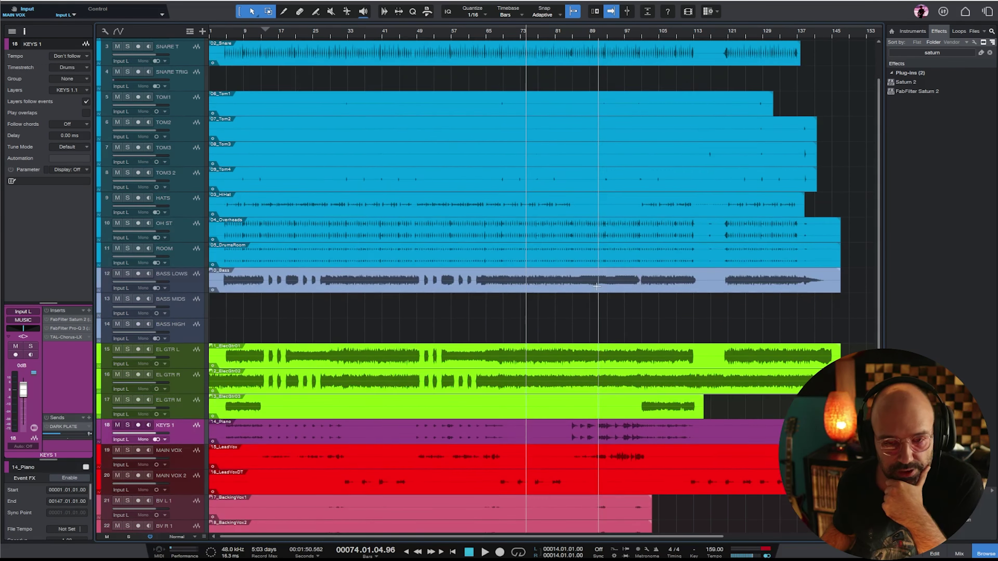
pyautogui.scroll(2, 597, 287)
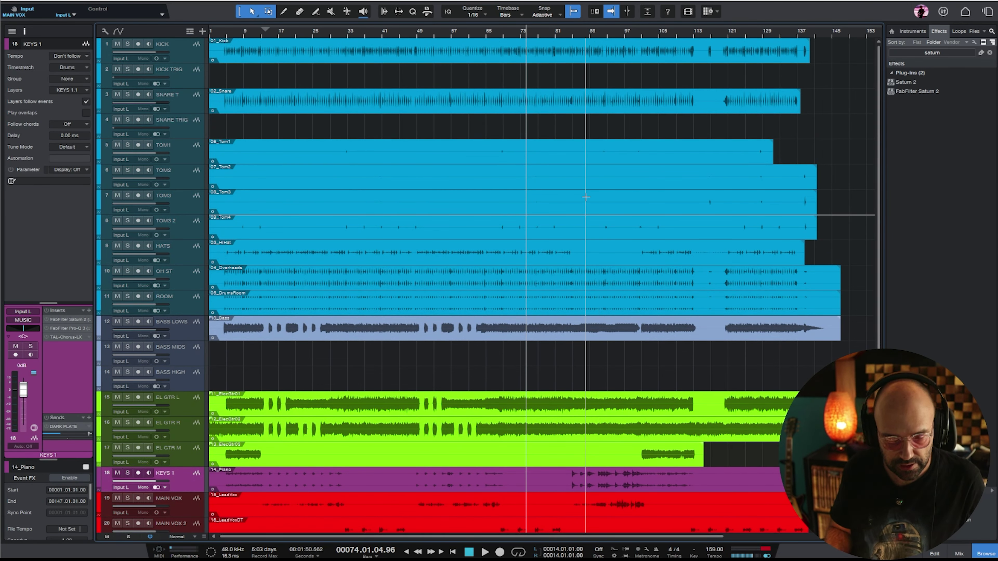
pyautogui.press('space')
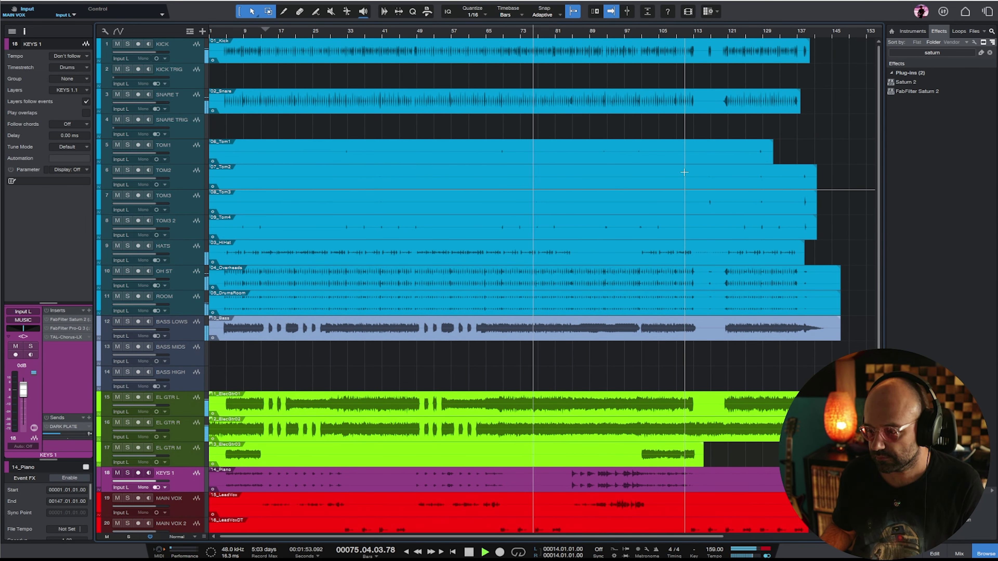
pyautogui.scroll(-8, 581, 294)
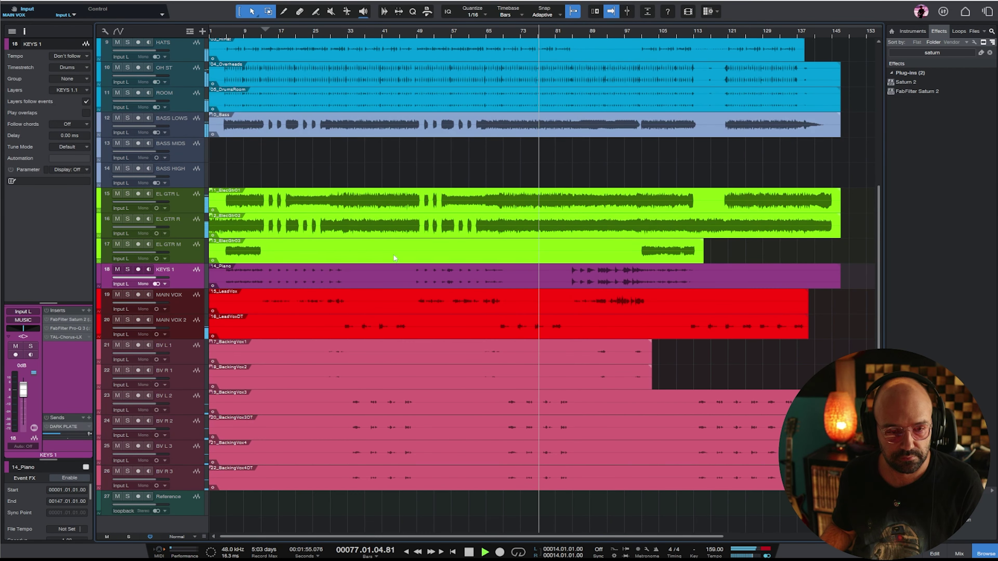
pyautogui.click(182, 201)
pyautogui.keyDown('shift'); pyautogui.click(181, 221); pyautogui.keyUp('shift')
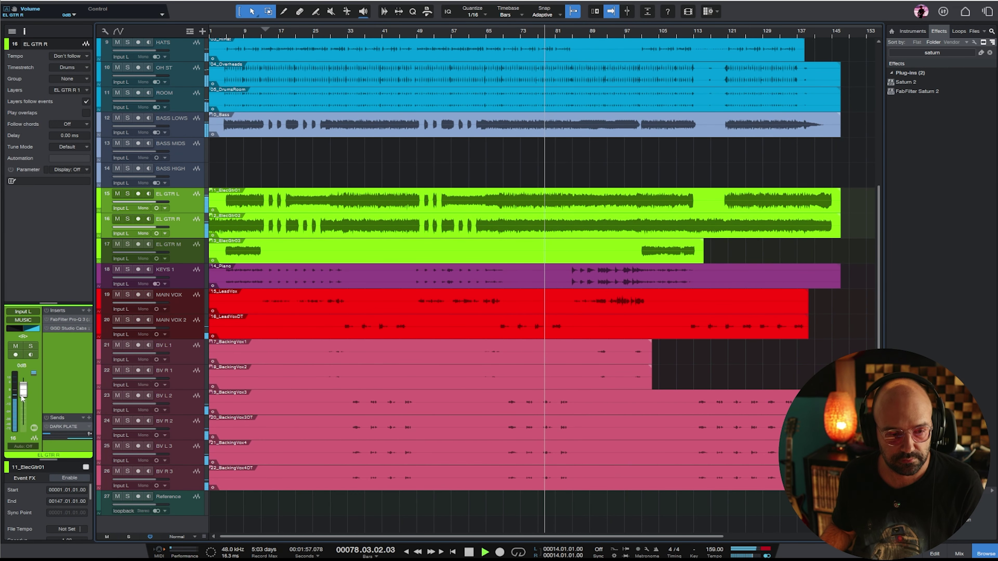
pyautogui.moveTo(20, 387); pyautogui.dragTo(23, 391)
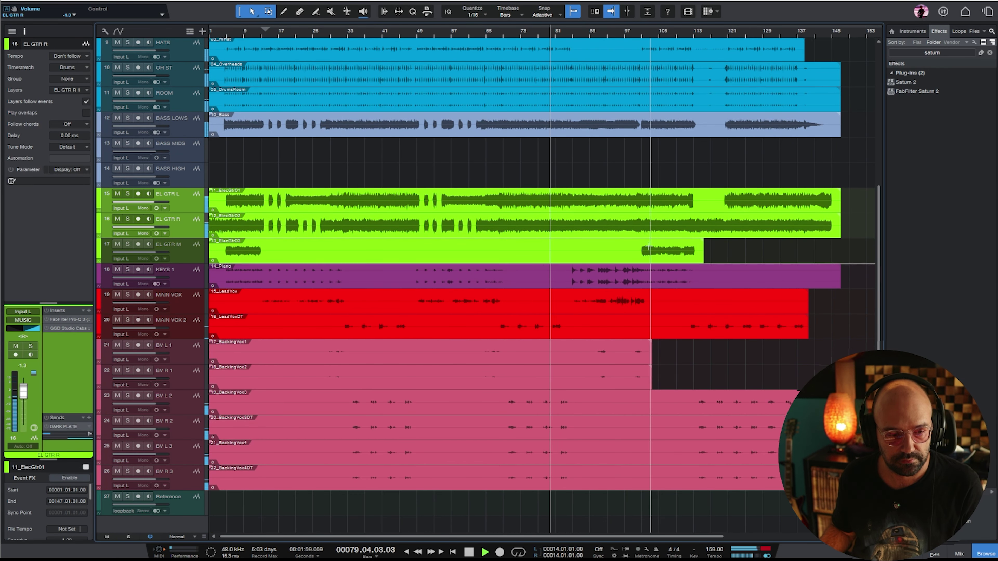
# - Select the KICK track and solo it
pyautogui.scroll(5, 662, 283)
pyautogui.click(183, 296)
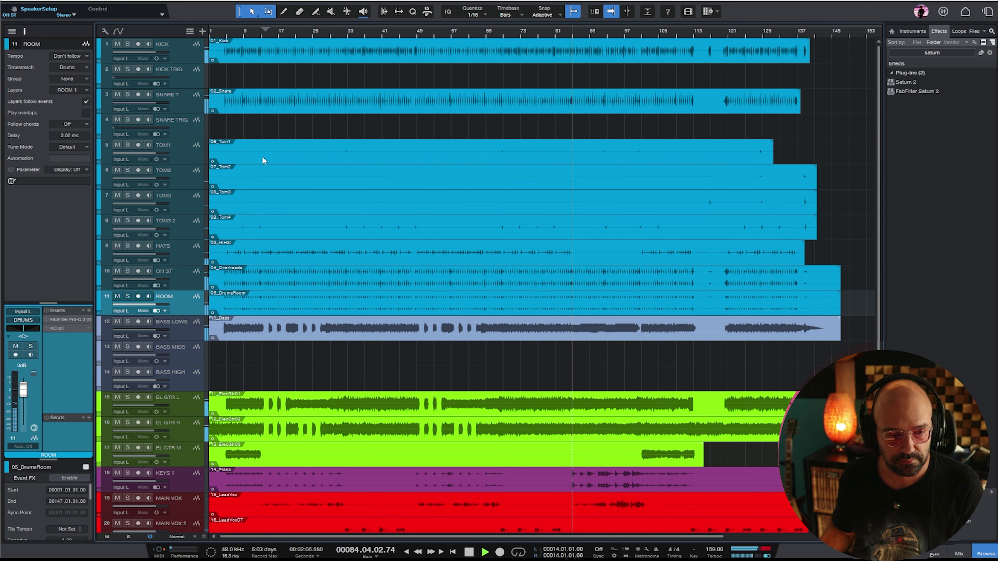
pyautogui.click(189, 49)
pyautogui.scroll(-5, 207, 88)
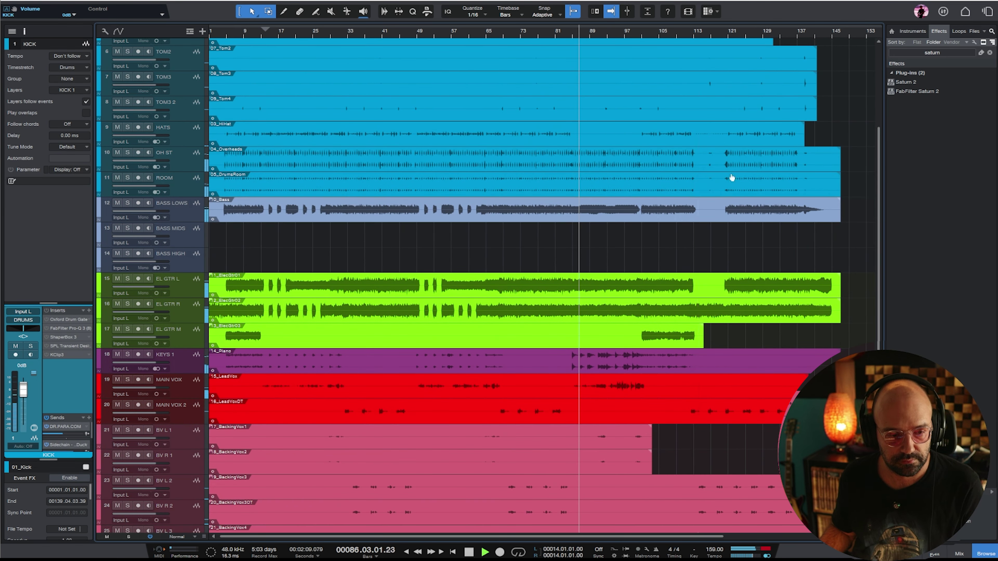
pyautogui.scroll(5, 730, 174)
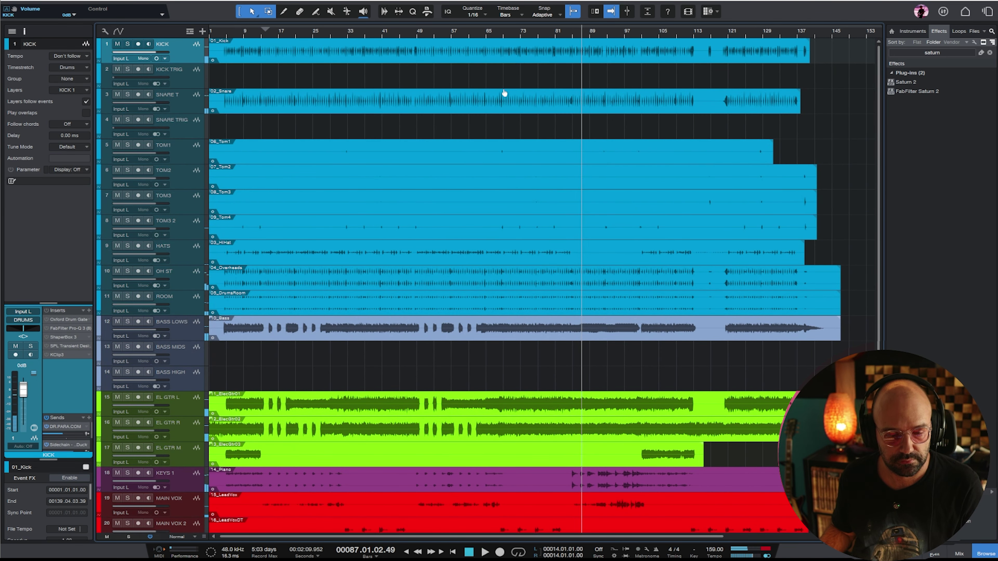
pyautogui.press('s')
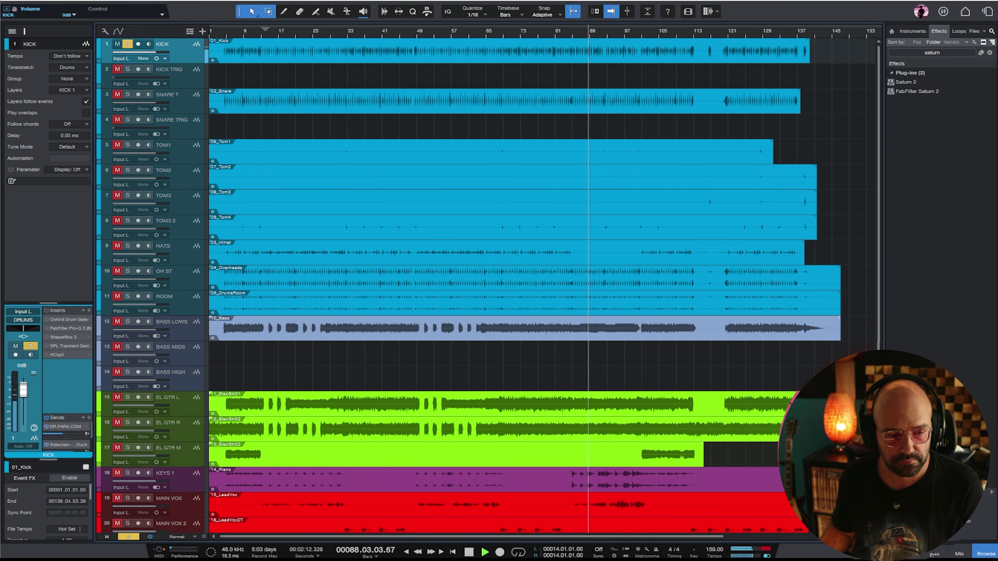
# - In the mixer, lower the Drums Depth and Music Depth effect channels together to -15.0 dB, and stop playback
pyautogui.click(959, 554)
pyautogui.moveTo(323, 537); pyautogui.dragTo(738, 537)
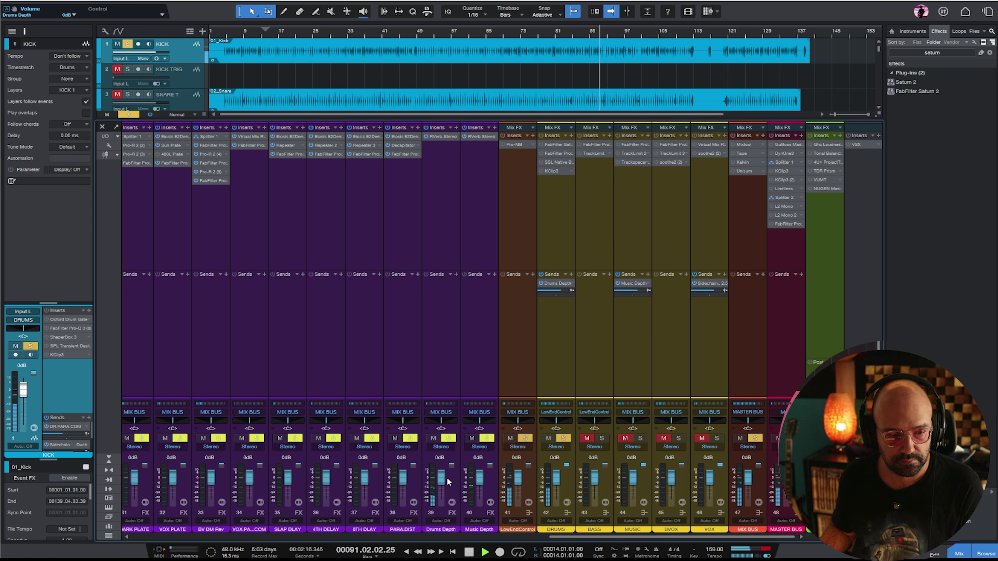
pyautogui.moveTo(435, 347); pyautogui.dragTo(485, 345)
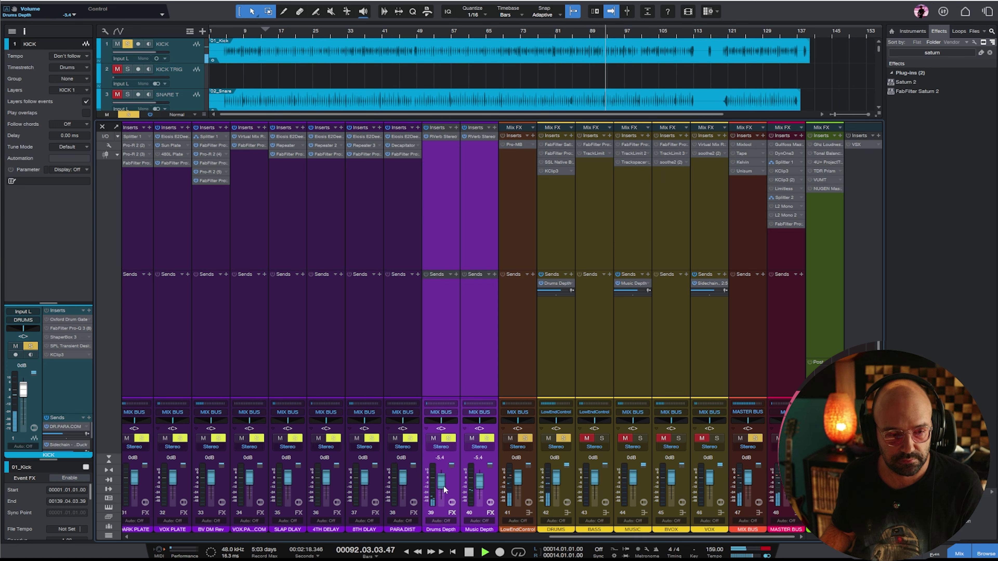
pyautogui.moveTo(444, 486); pyautogui.dragTo(444, 493)
pyautogui.press('space')
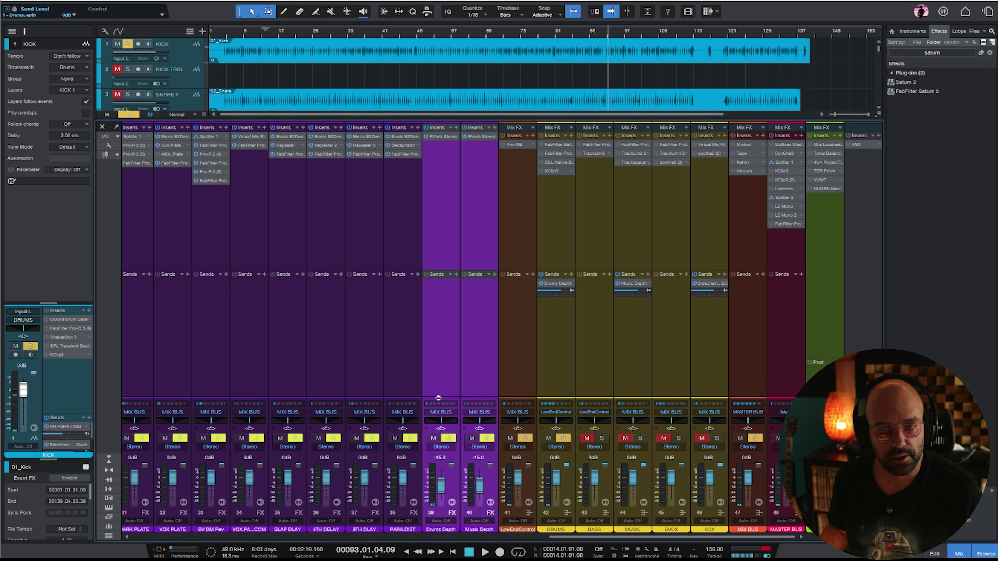
# - Listen to the soloed kick from around bar 41 and examine the KICK channel's inserts and sends in the mixer
pyautogui.click(386, 33)
pyautogui.press('space')
pyautogui.moveTo(681, 537); pyautogui.dragTo(263, 537)
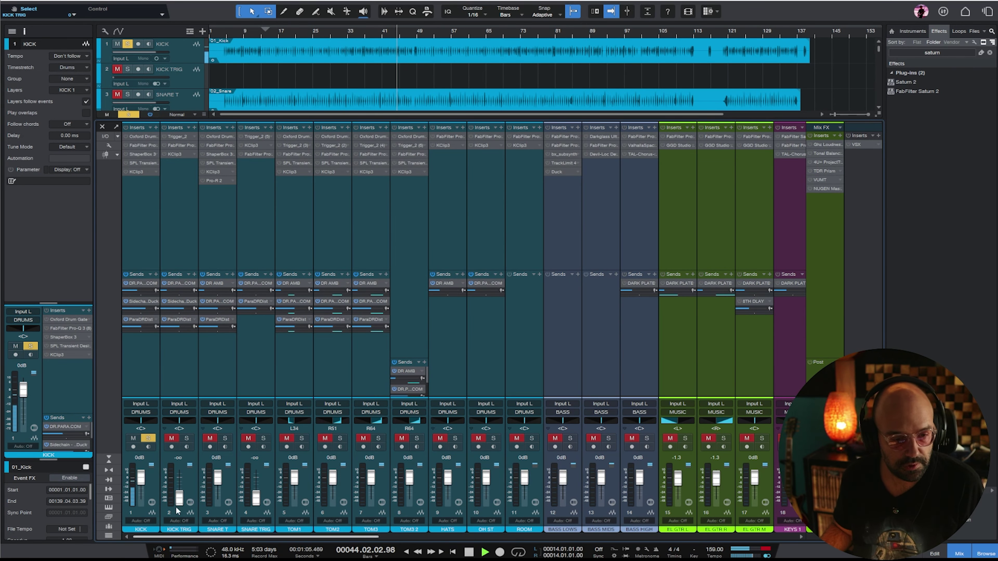
pyautogui.click(138, 217)
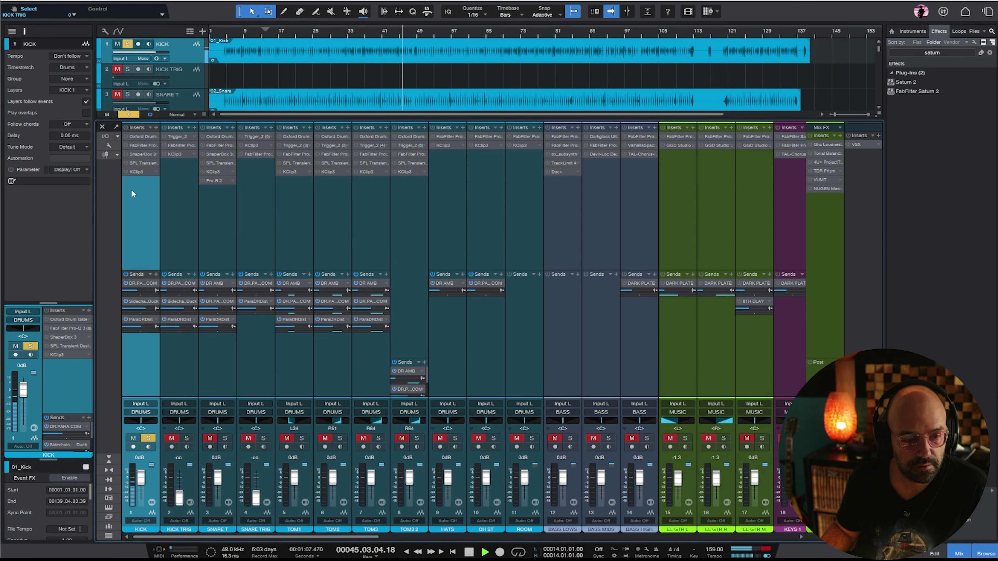
# - Close the mixer, make the KICK track taller, and copy its event onto the KICK TRIG track with that track soloed
pyautogui.click(959, 554)
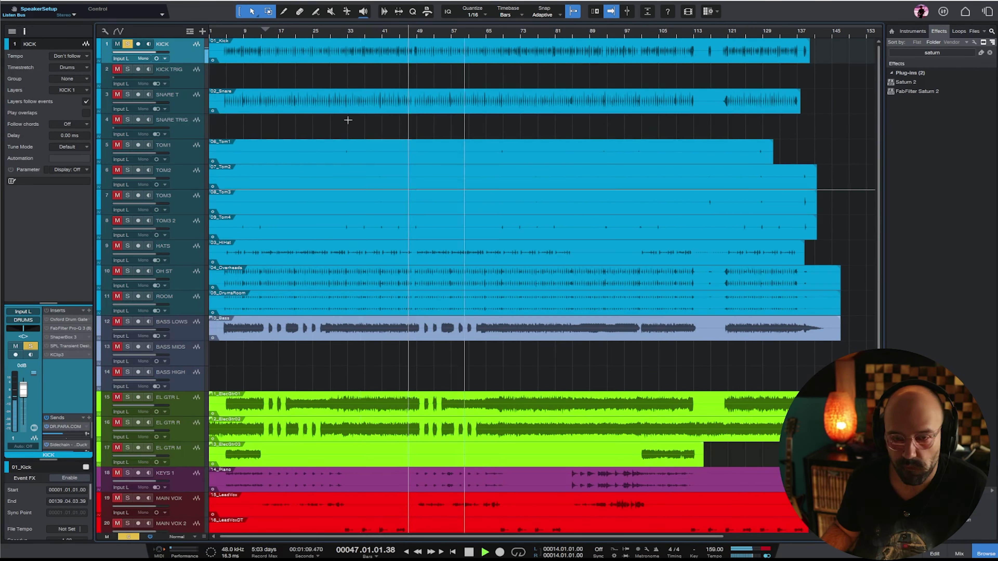
pyautogui.moveTo(177, 63); pyautogui.dragTo(177, 177)
pyautogui.moveTo(396, 108); pyautogui.dragTo(397, 190)
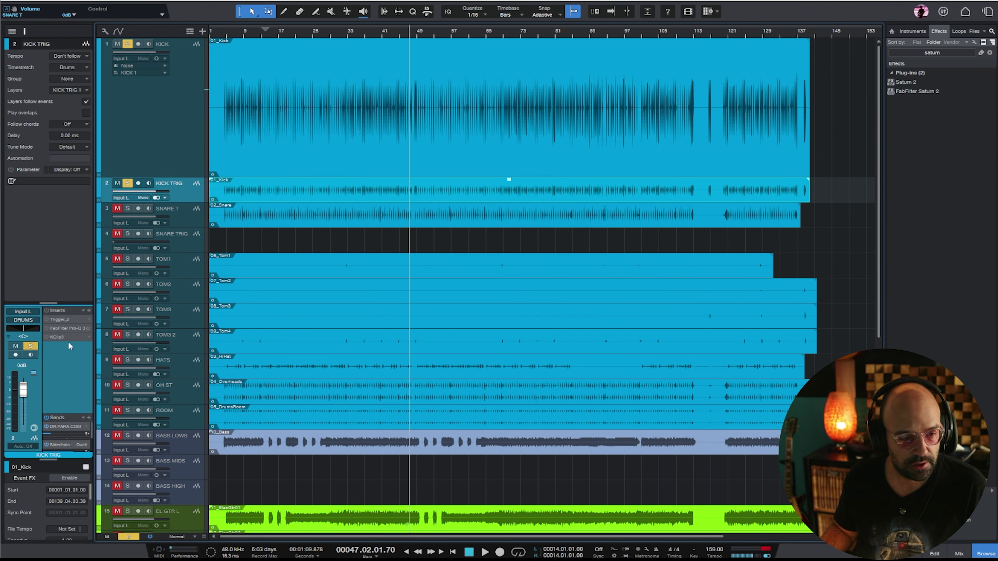
# - Activate Trigger 2 on the KICK TRIG track and pull down all loaded sample faders except the Kick Sub - Tama one
pyautogui.click(47, 337)
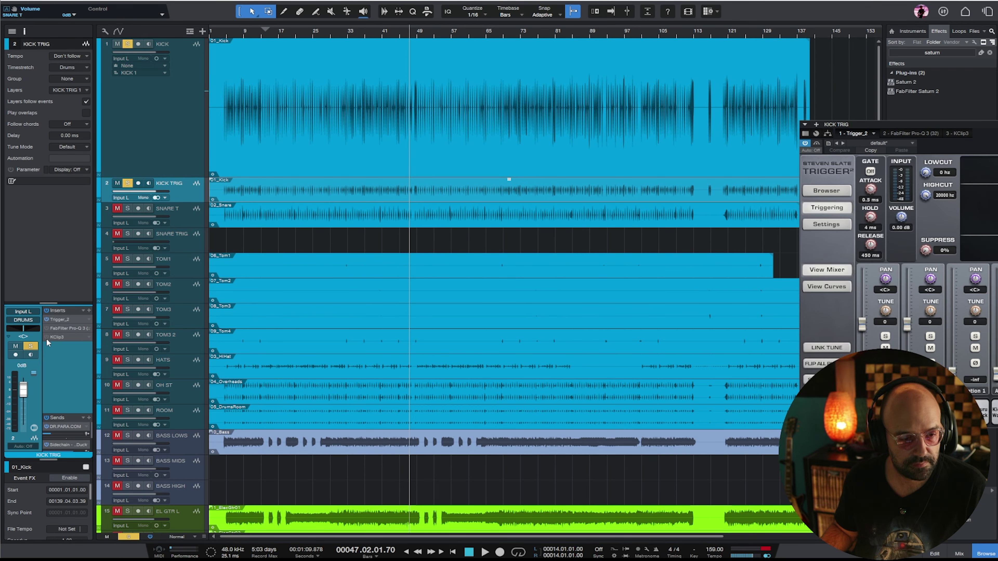
pyautogui.moveTo(987, 124); pyautogui.dragTo(420, 133)
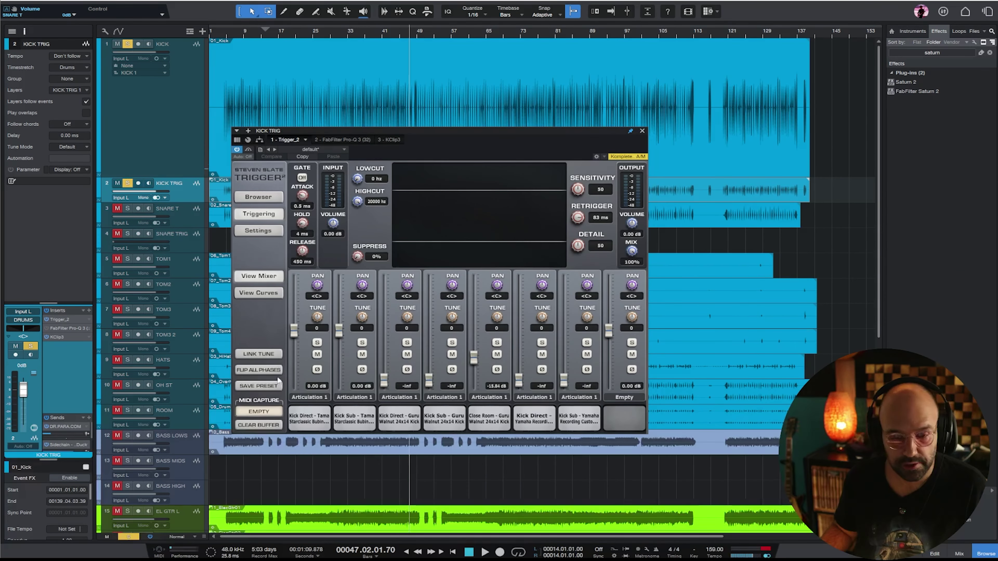
pyautogui.moveTo(294, 333); pyautogui.dragTo(296, 388)
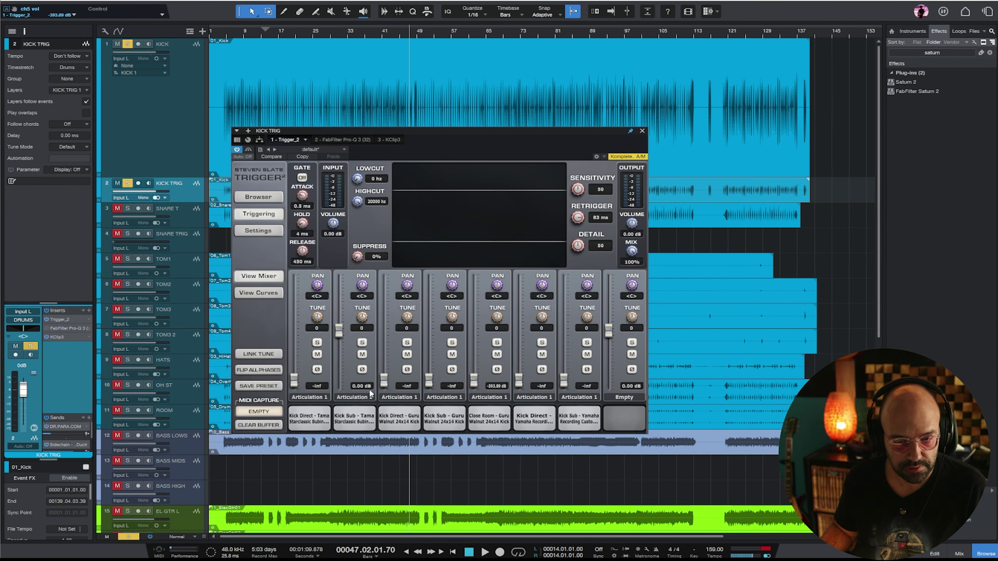
# - Play from around bar 31, set the Kick Sub - Tama sample to 3.13 dB and Trigger 2's Detail to 37, and close the plug-in
pyautogui.click(340, 35)
pyautogui.press('space')
pyautogui.press('e')
pyautogui.press('e')
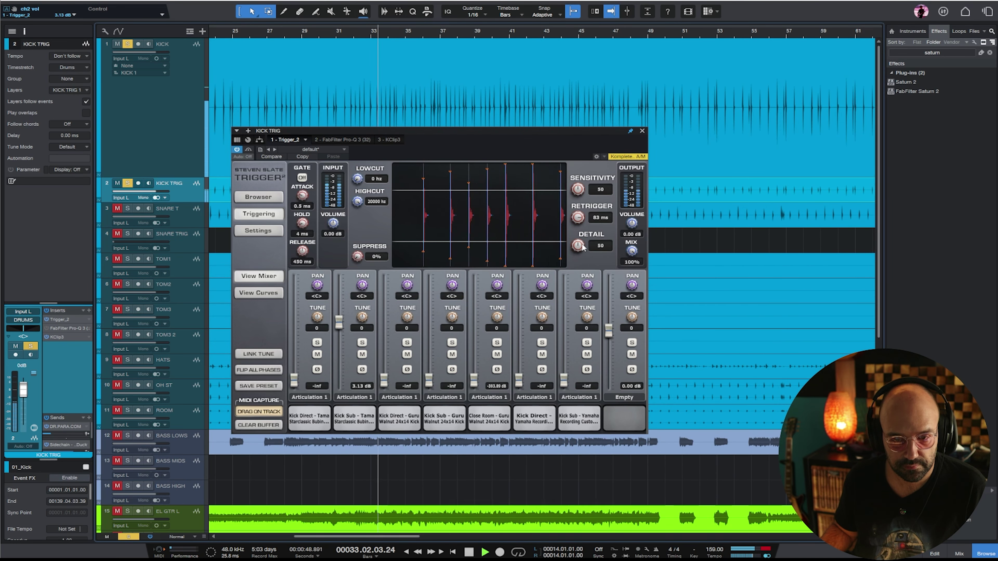
pyautogui.moveTo(579, 246); pyautogui.dragTo(584, 261)
pyautogui.click(642, 131)
# - Activate FabFilter Pro-Q 3 on the KICK track, boost its lowest bell band further, and cut the second band to -6.43 dB at 141.26 Hz
pyautogui.click(173, 126)
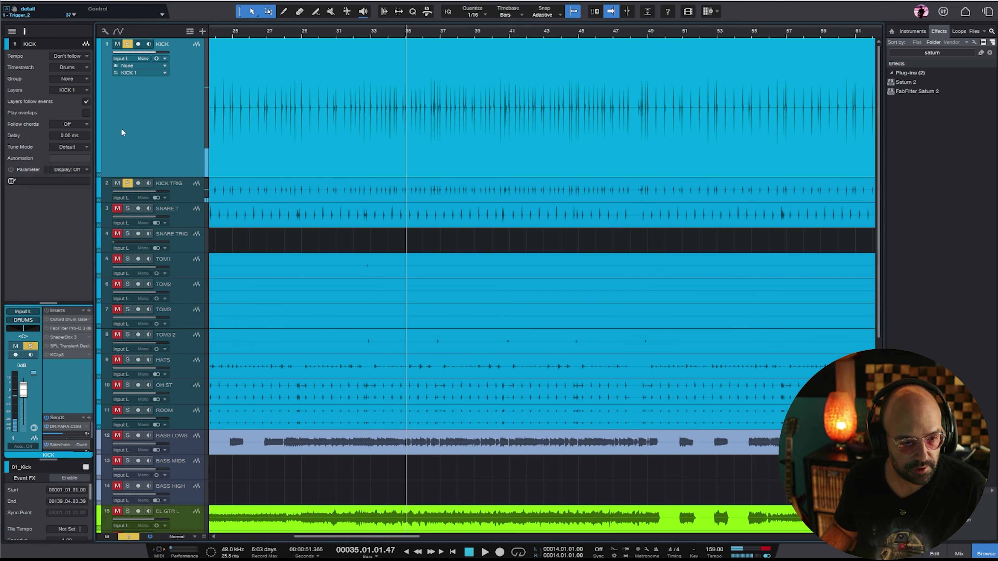
pyautogui.click(61, 329)
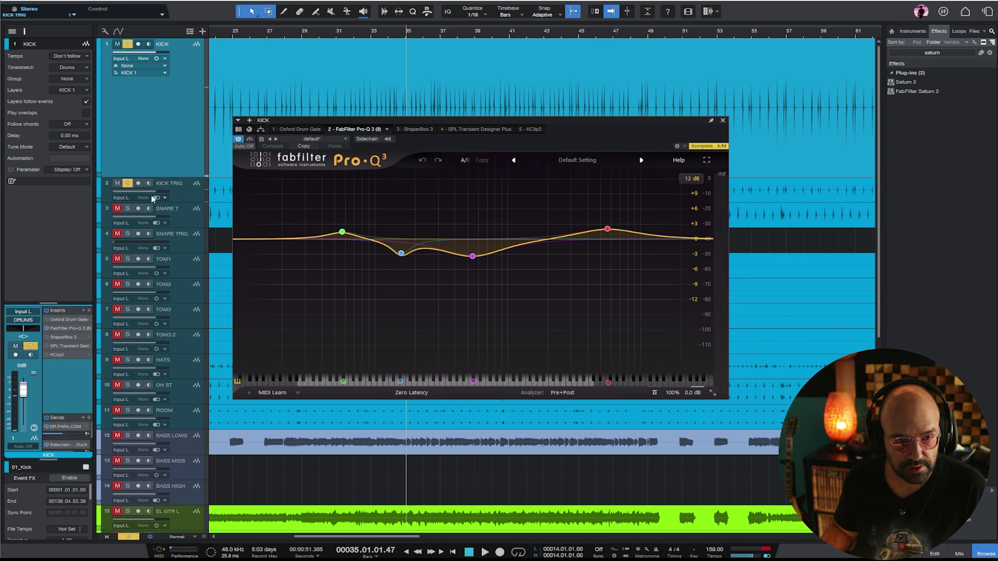
pyautogui.press('space')
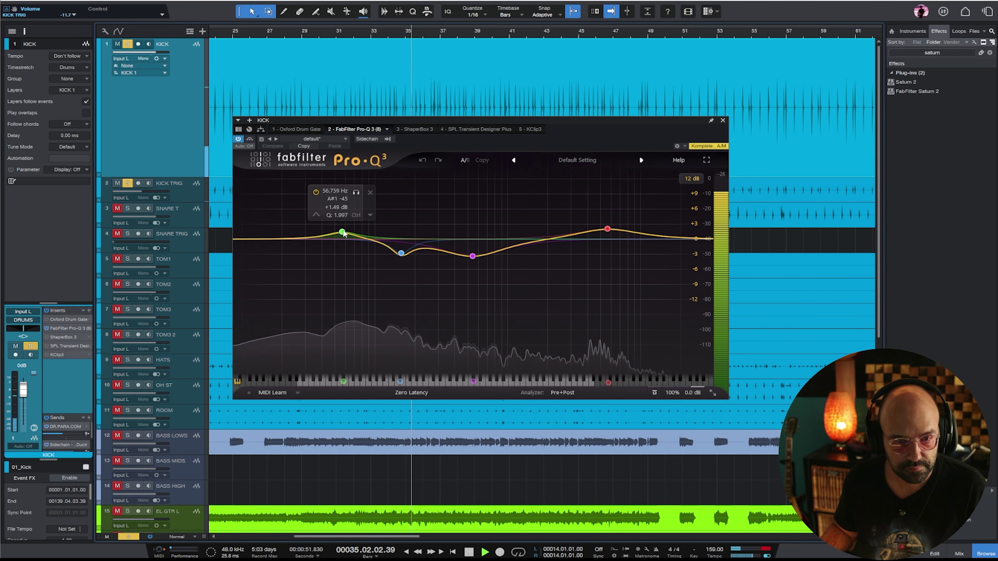
pyautogui.moveTo(341, 232); pyautogui.dragTo(340, 221)
pyautogui.moveTo(401, 253); pyautogui.dragTo(395, 272)
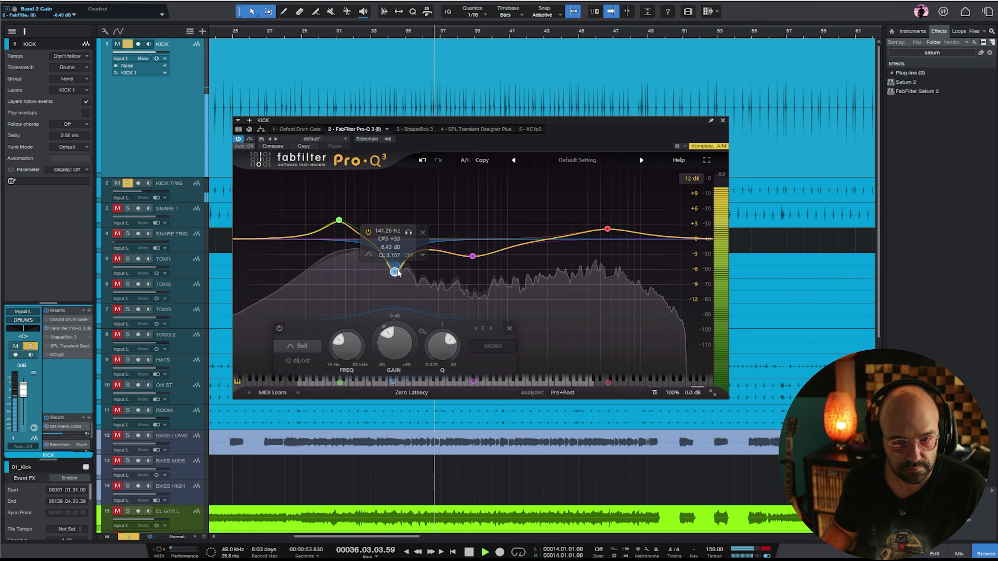
# - Cut the KICK track's third Pro-Q 3 band to about -8.3 dB near 490 Hz and activate KClip3
pyautogui.moveTo(473, 256); pyautogui.dragTo(466, 282)
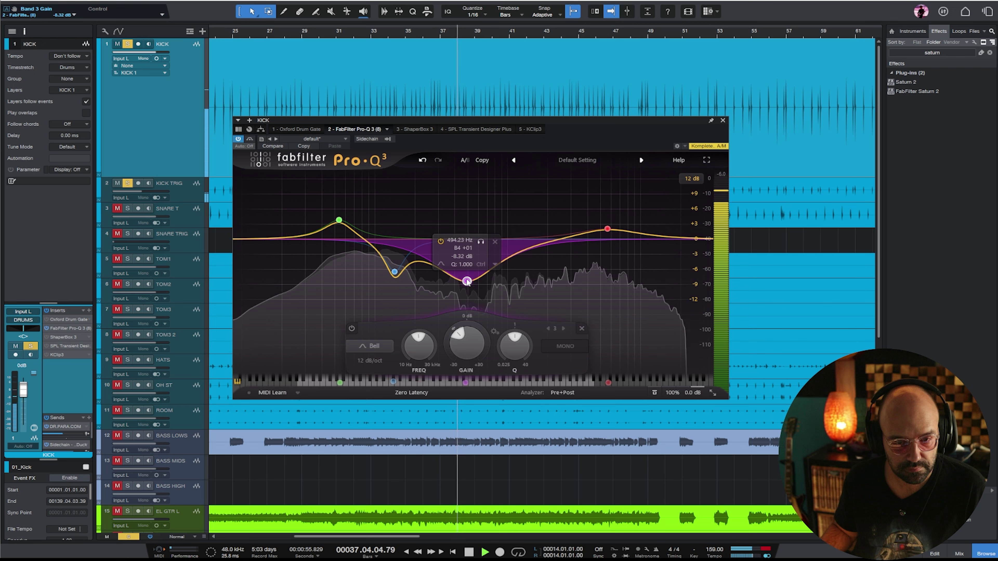
pyautogui.click(46, 355)
pyautogui.doubleClick(58, 355)
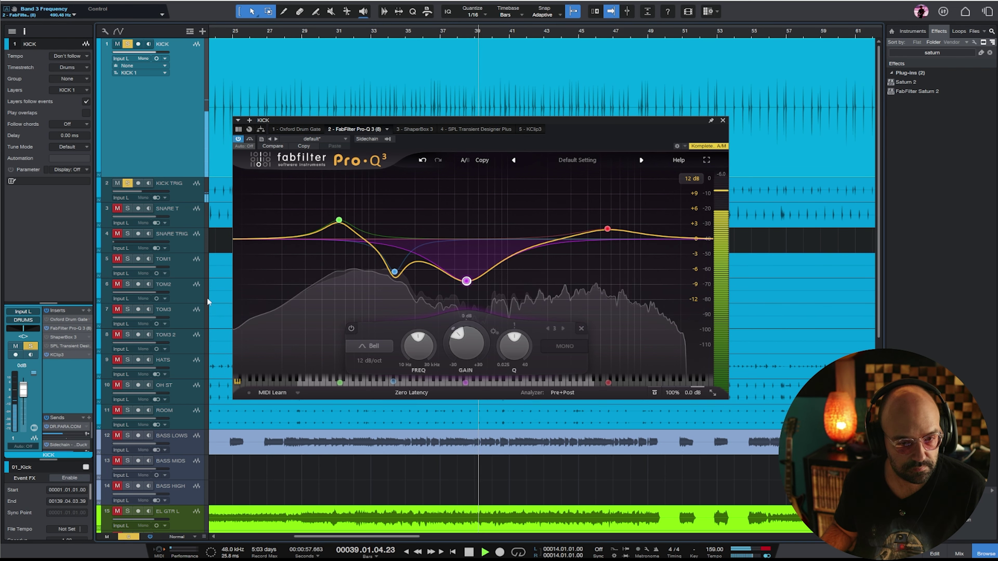
pyautogui.moveTo(379, 369); pyautogui.dragTo(372, 336)
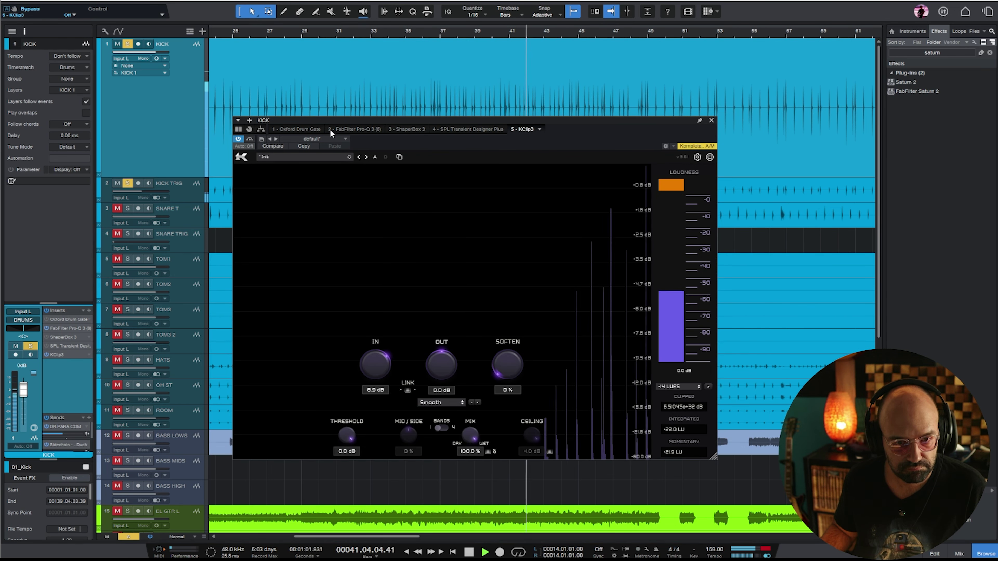
# - Check the KICK track's ShaperBox 3 volume curve and close the plug-in window
pyautogui.click(346, 129)
pyautogui.click(413, 129)
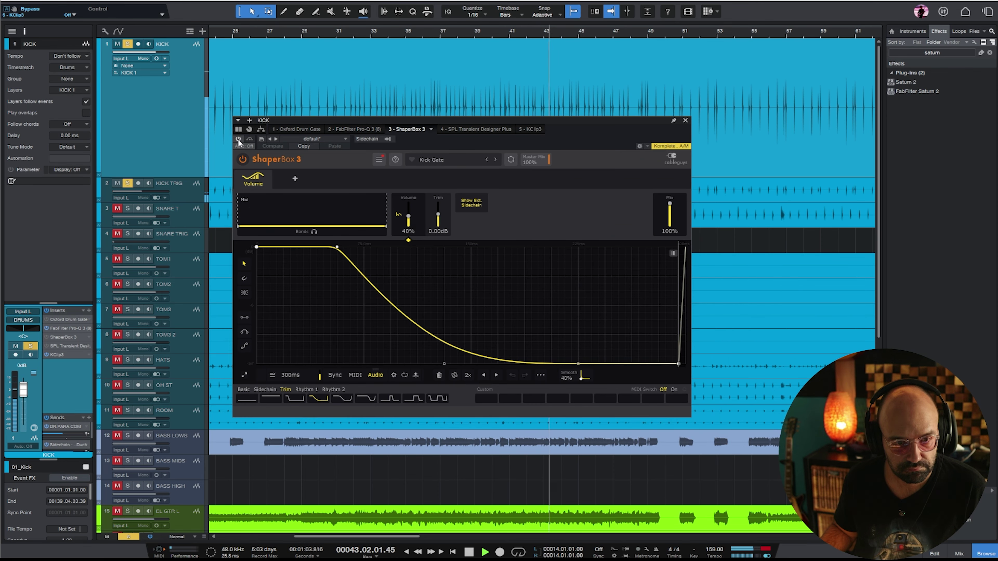
pyautogui.click(685, 120)
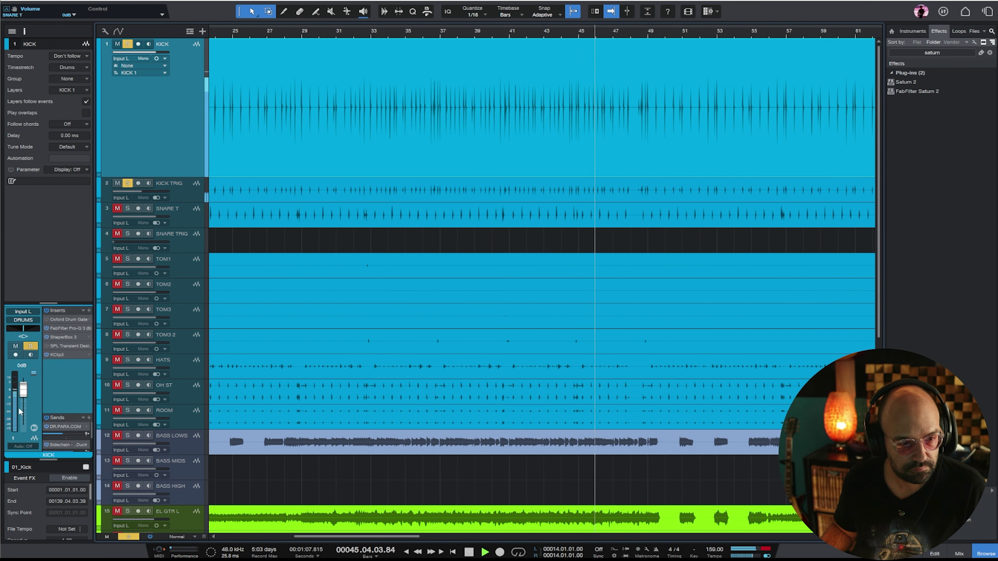
# - Stop playback, unsolo the kick tracks, solo SNARE T for listening, and make its track taller
pyautogui.click(168, 199)
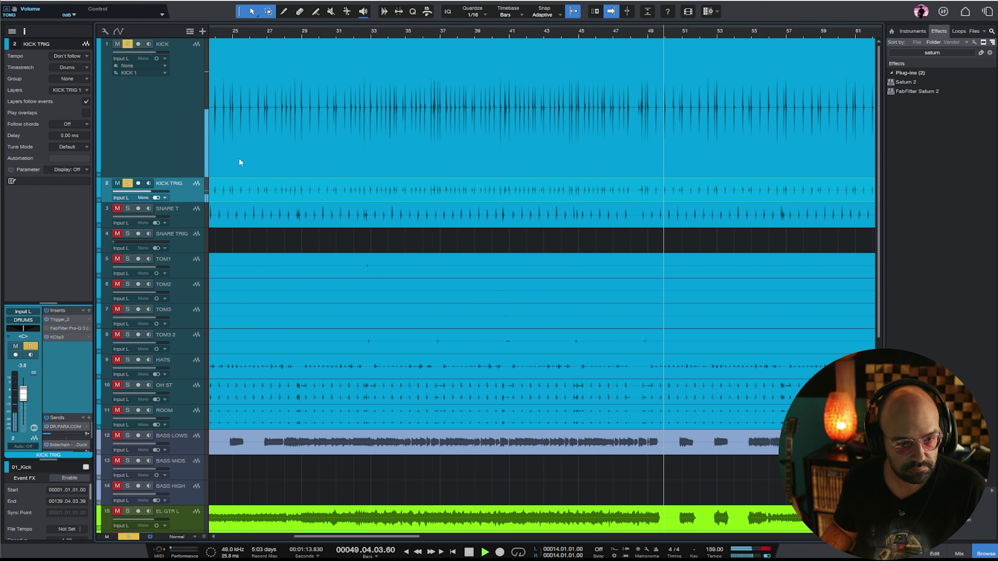
pyautogui.scroll(-4, 572, 129)
pyautogui.press('space')
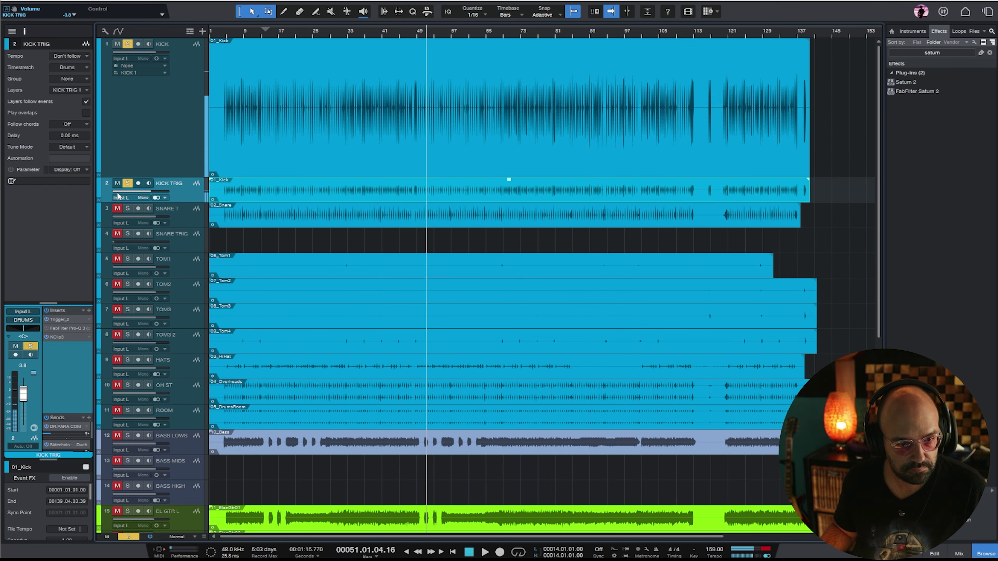
pyautogui.click(175, 210)
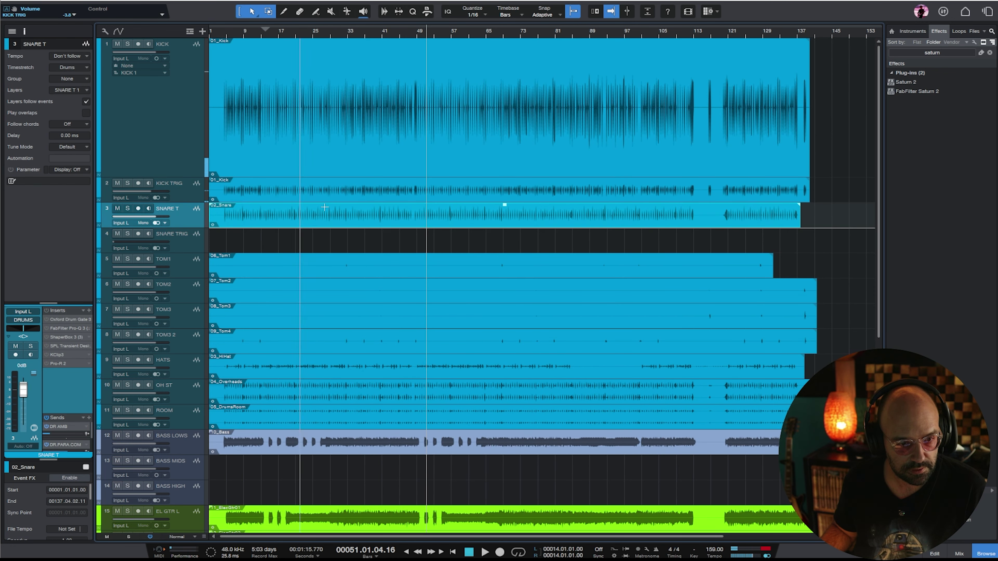
pyautogui.press('s')
pyautogui.press('space')
pyautogui.press('e')
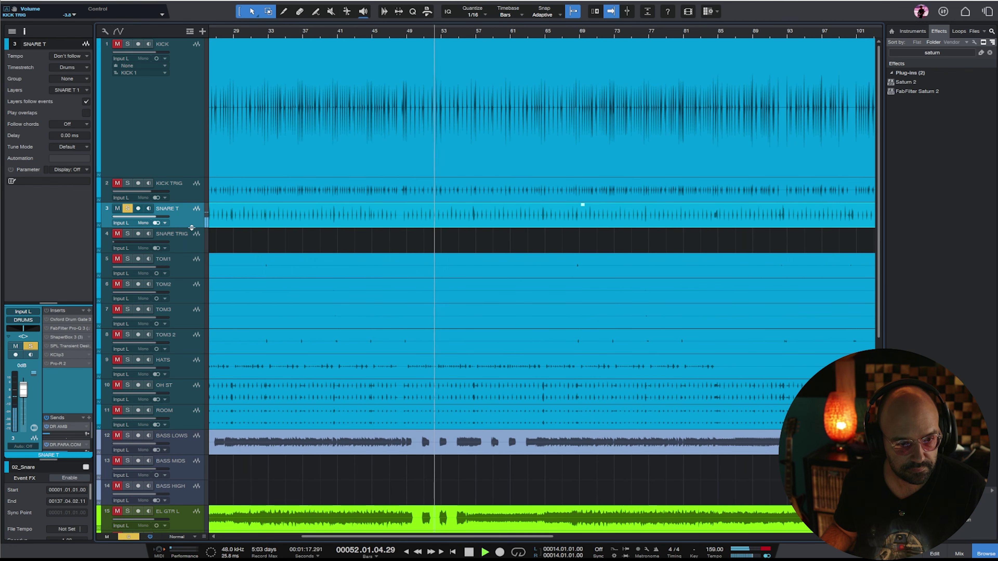
pyautogui.moveTo(191, 228); pyautogui.dragTo(186, 320)
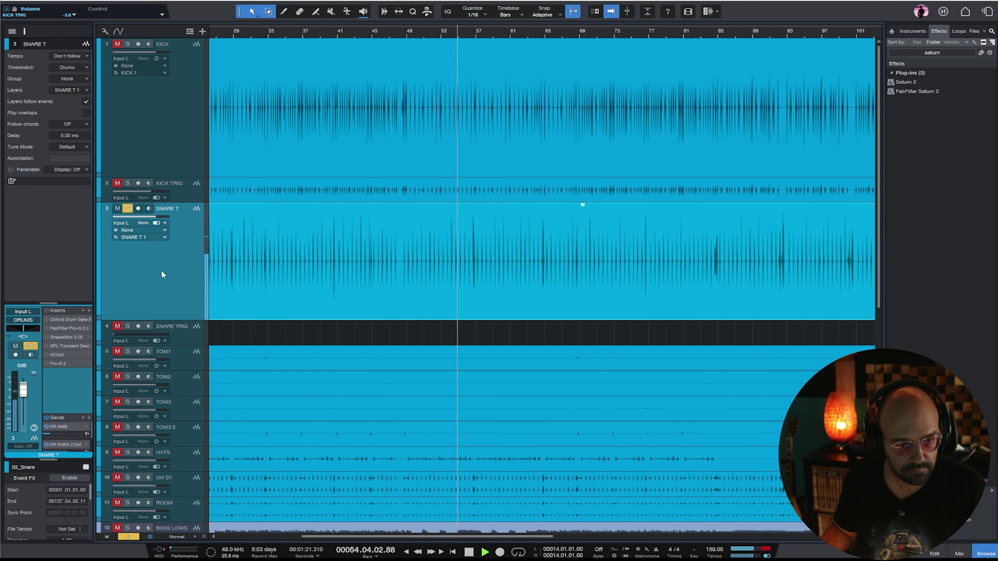
pyautogui.press('z')
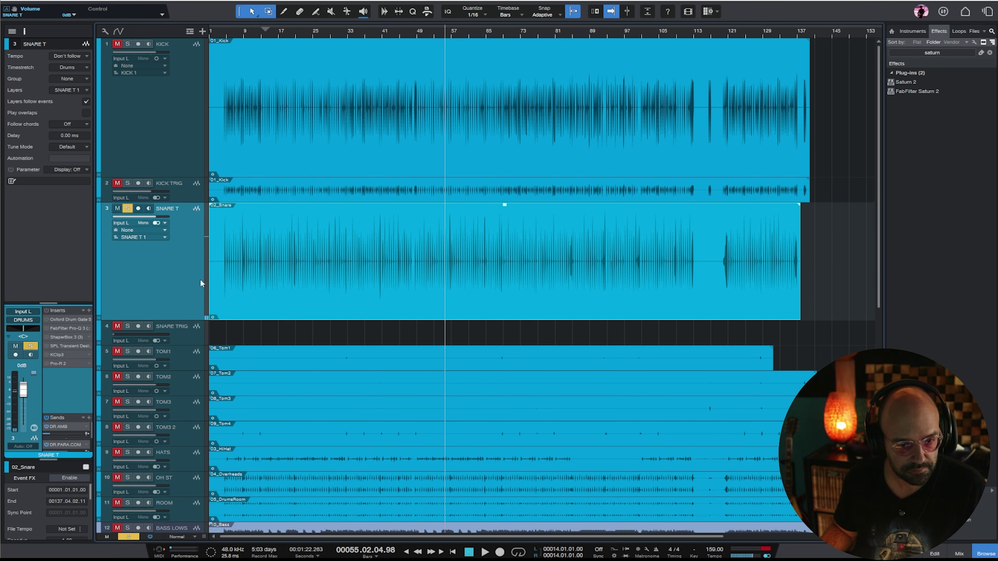
# - Activate FabFilter Pro-Q 3 on the SNARE T track, place its window over the arrangement, and play from bar 37
pyautogui.scroll(-3, 200, 279)
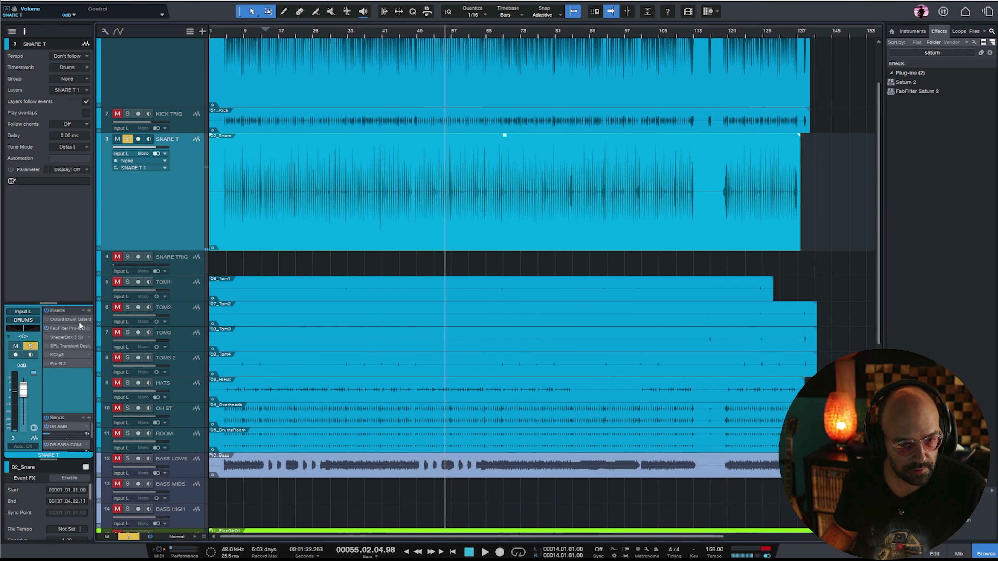
pyautogui.click(61, 328)
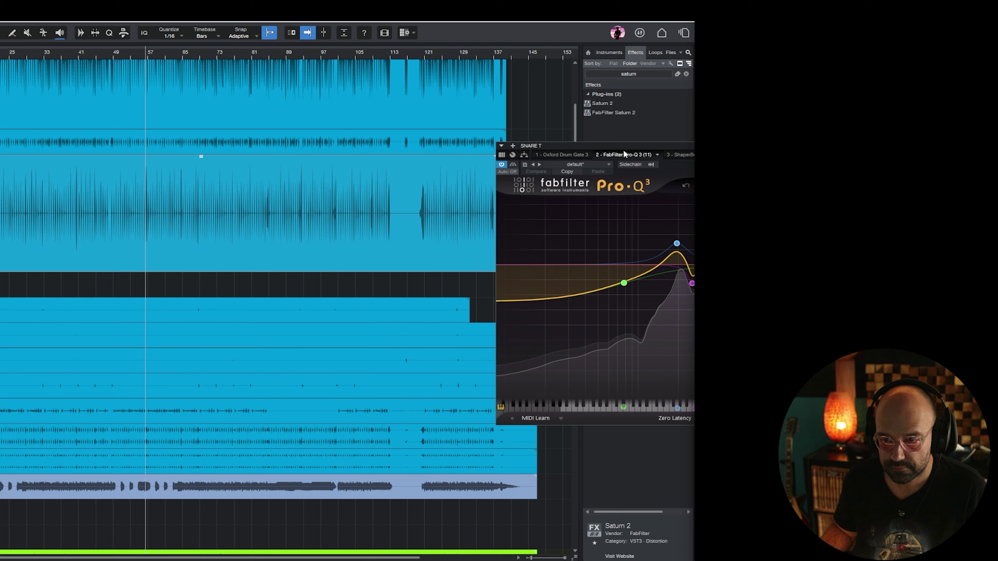
pyautogui.moveTo(624, 153); pyautogui.dragTo(83, 154)
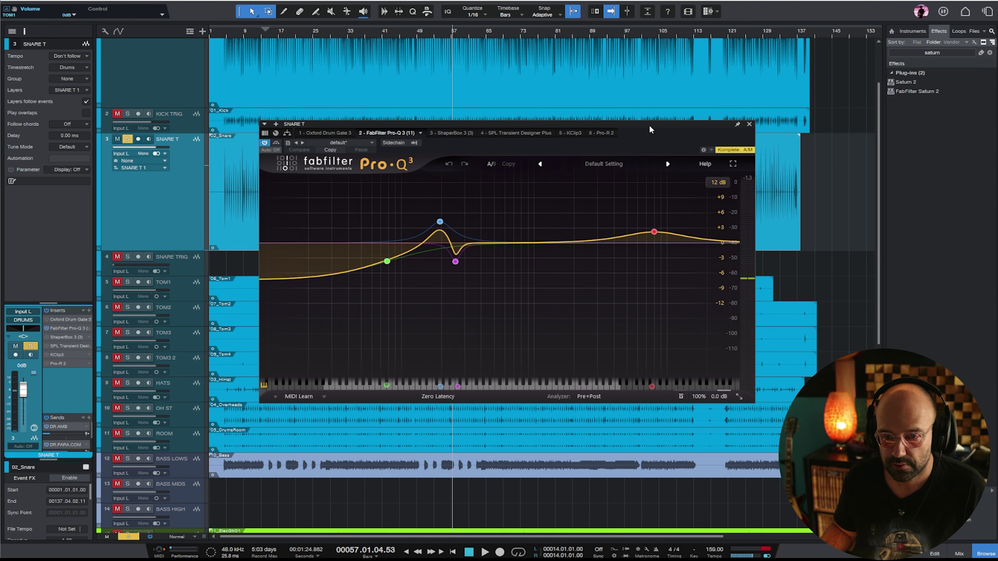
pyautogui.moveTo(650, 128); pyautogui.dragTo(641, 128)
pyautogui.press('space')
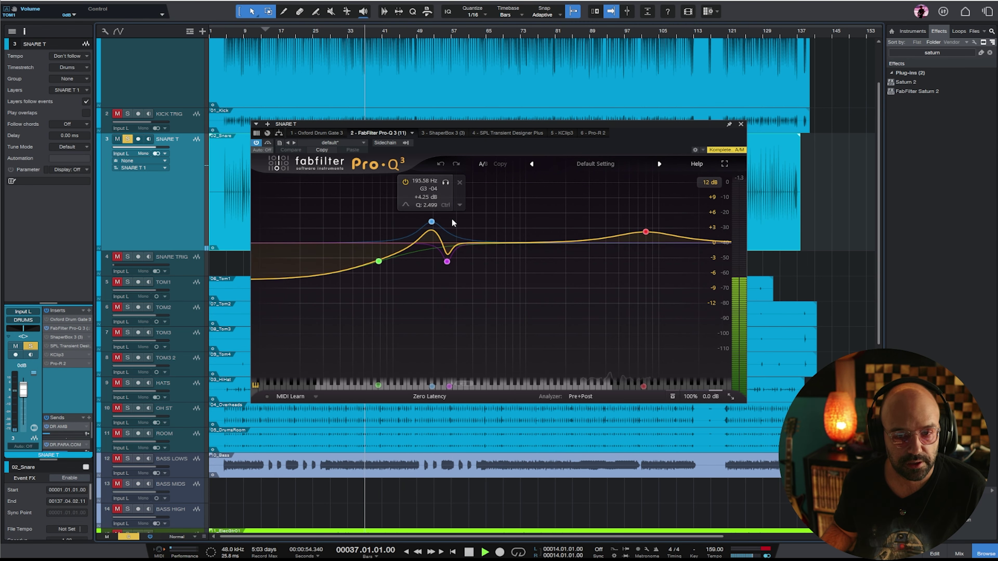
# - Boost the snare's second band to +9.01 dB at 177.10 Hz, cut the third about 5 dB, and add a -2.67 dB bell at 983.13 Hz
pyautogui.moveTo(432, 222); pyautogui.dragTo(429, 215)
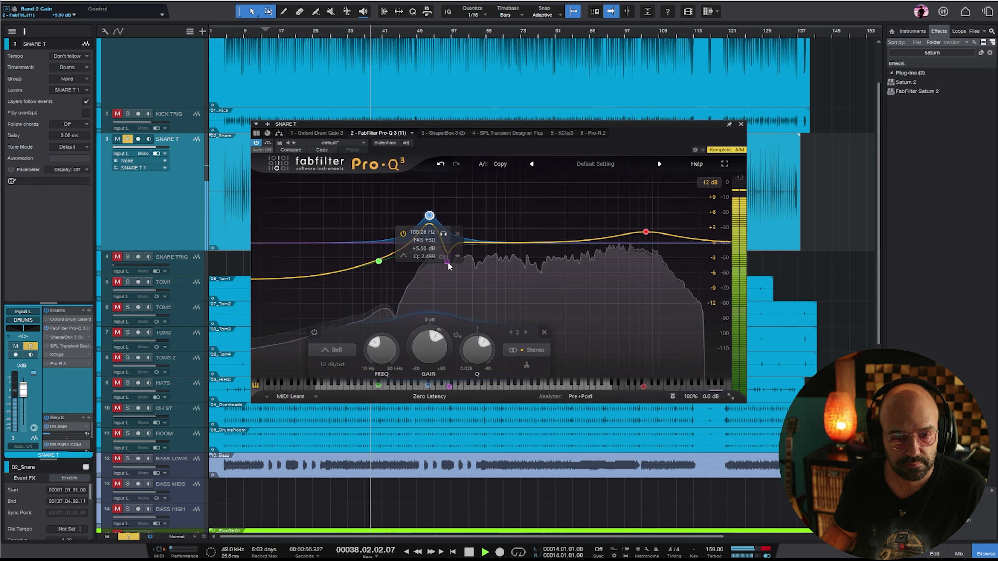
pyautogui.moveTo(447, 262); pyautogui.dragTo(460, 270)
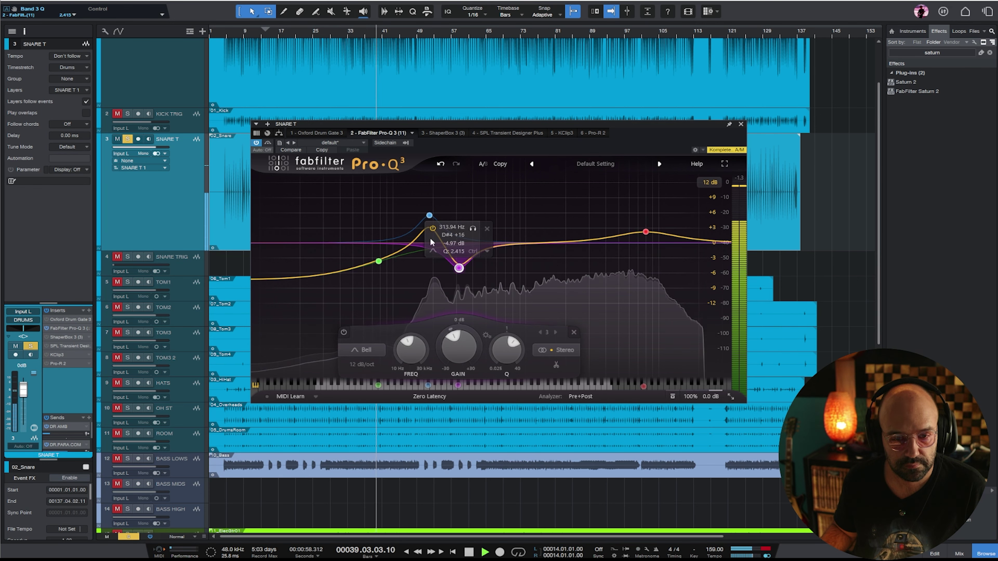
pyautogui.moveTo(429, 215); pyautogui.dragTo(426, 198)
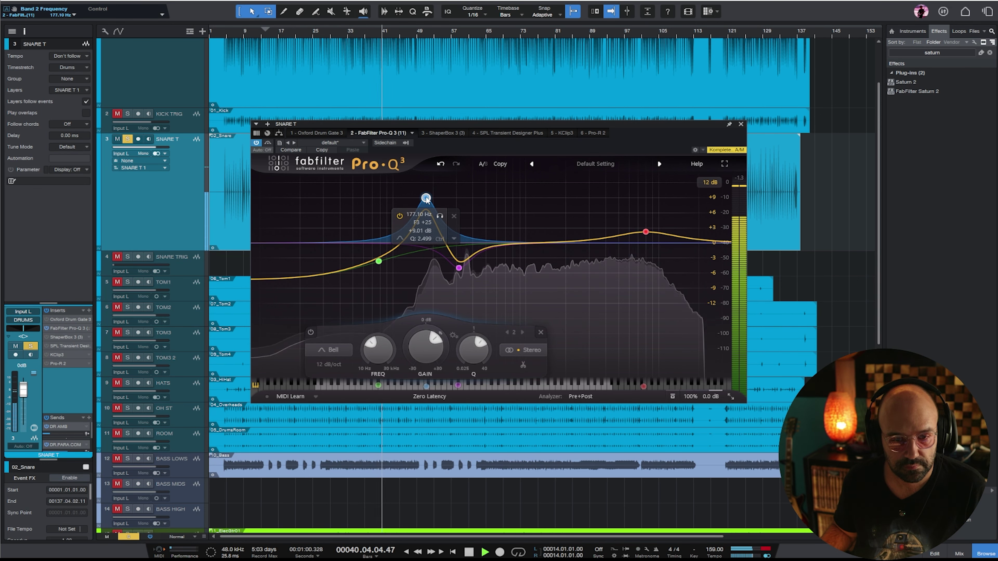
pyautogui.moveTo(459, 268); pyautogui.dragTo(461, 269)
pyautogui.moveTo(544, 244); pyautogui.dragTo(525, 256)
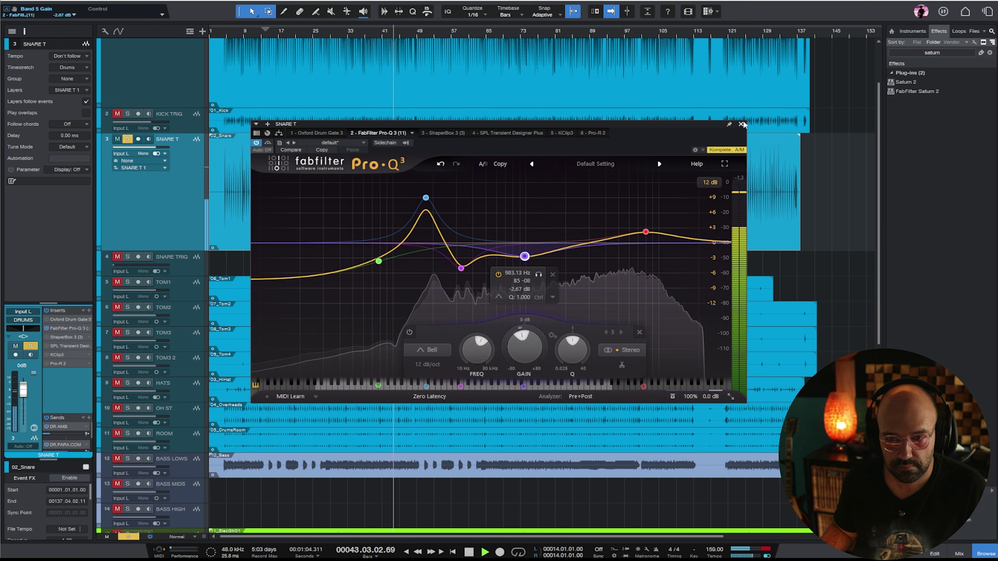
# - Activate KClip3 on the SNARE T track, set its input gain to 5.1 dB, and close the plug-in window
pyautogui.click(593, 133)
pyautogui.click(552, 133)
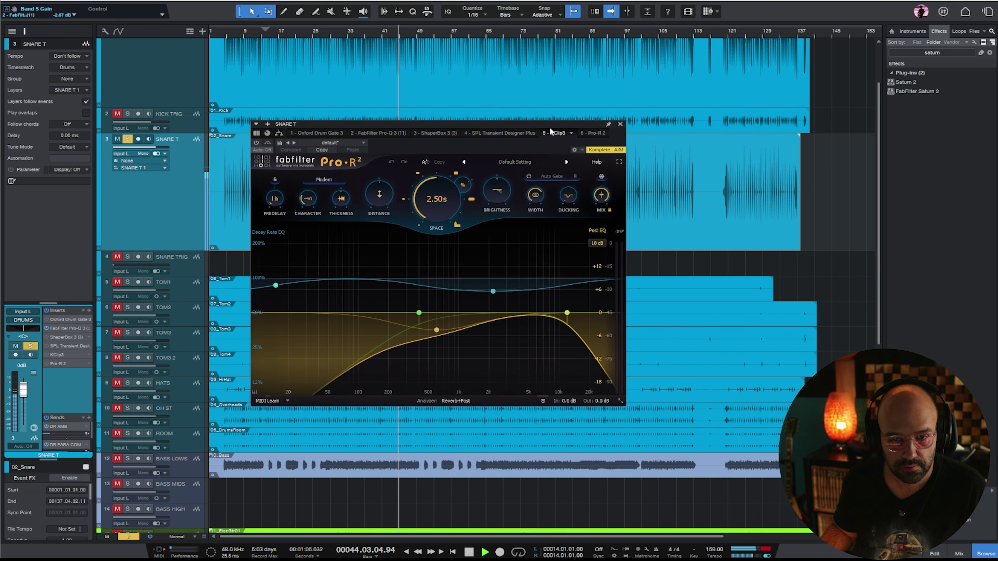
pyautogui.moveTo(391, 365); pyautogui.dragTo(361, 286)
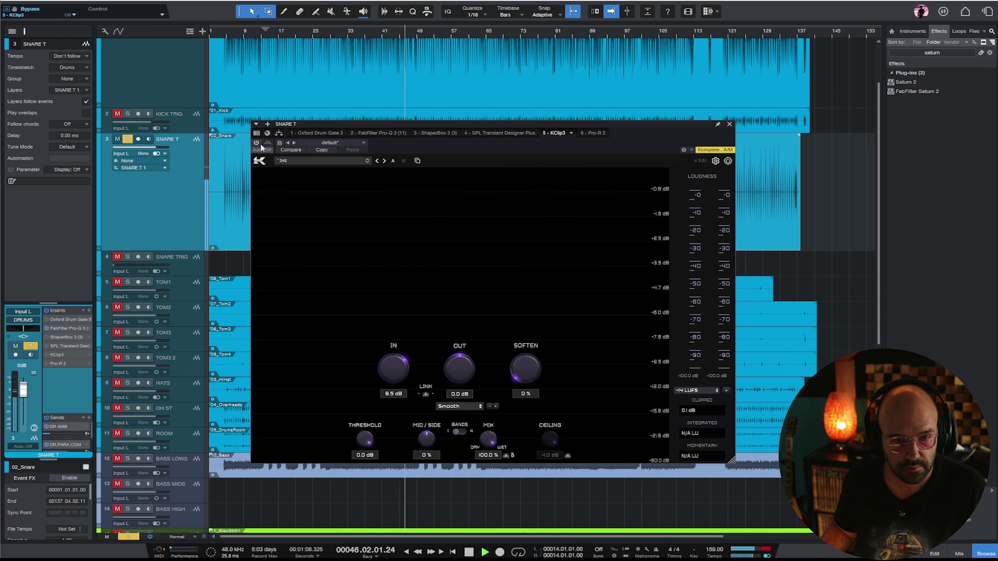
pyautogui.moveTo(397, 363); pyautogui.dragTo(396, 369)
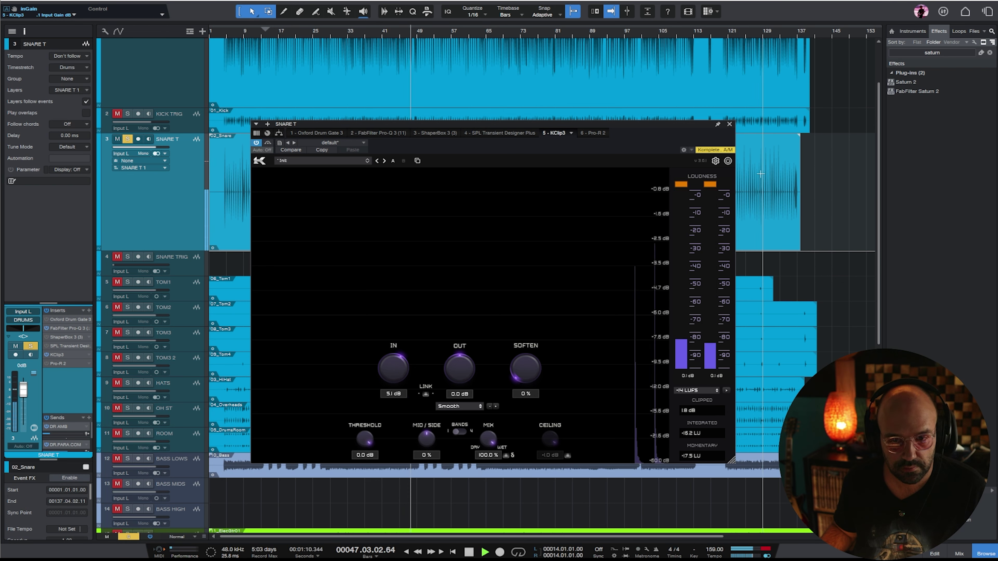
pyautogui.click(729, 124)
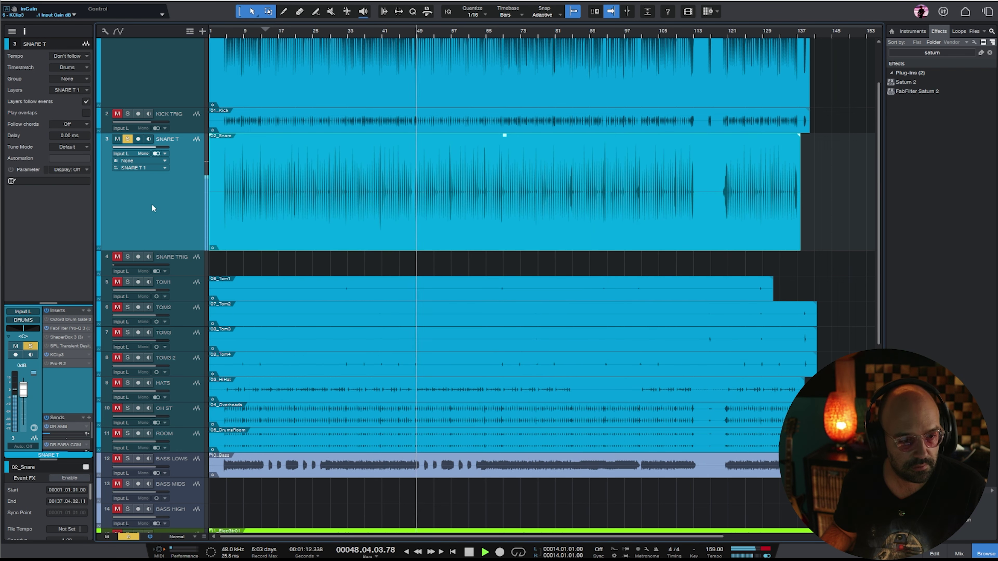
# - Add KICK TRIG to the solo, copy the snare event onto SNARE TRIG, and solo that track at 0 dB
pyautogui.click(190, 123)
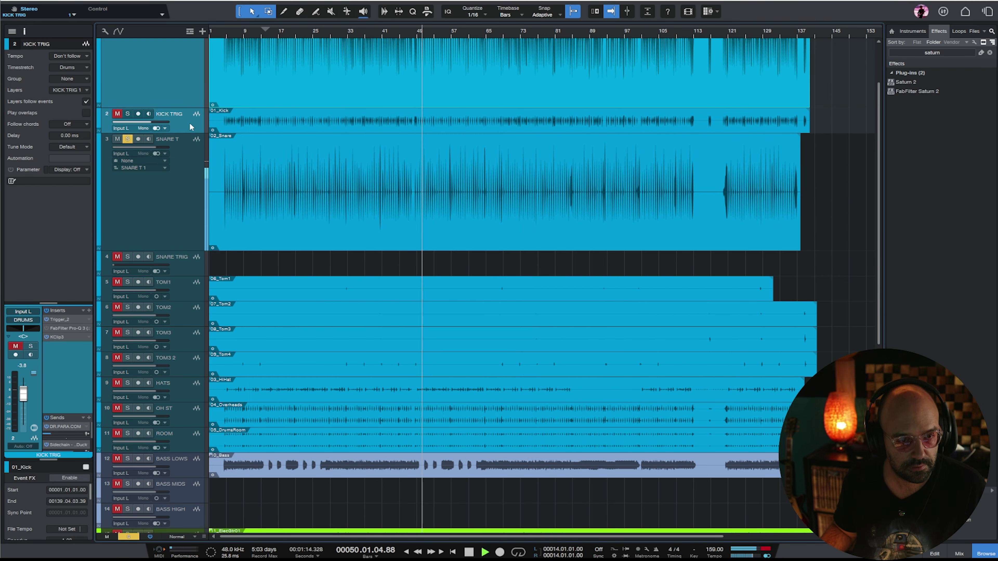
pyautogui.click(192, 270)
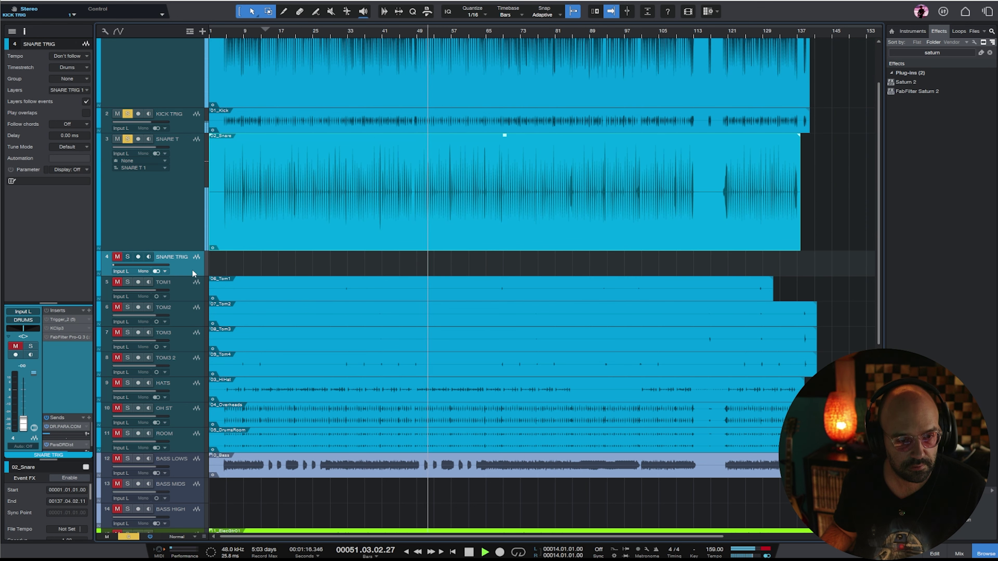
pyautogui.moveTo(412, 239); pyautogui.dragTo(412, 271)
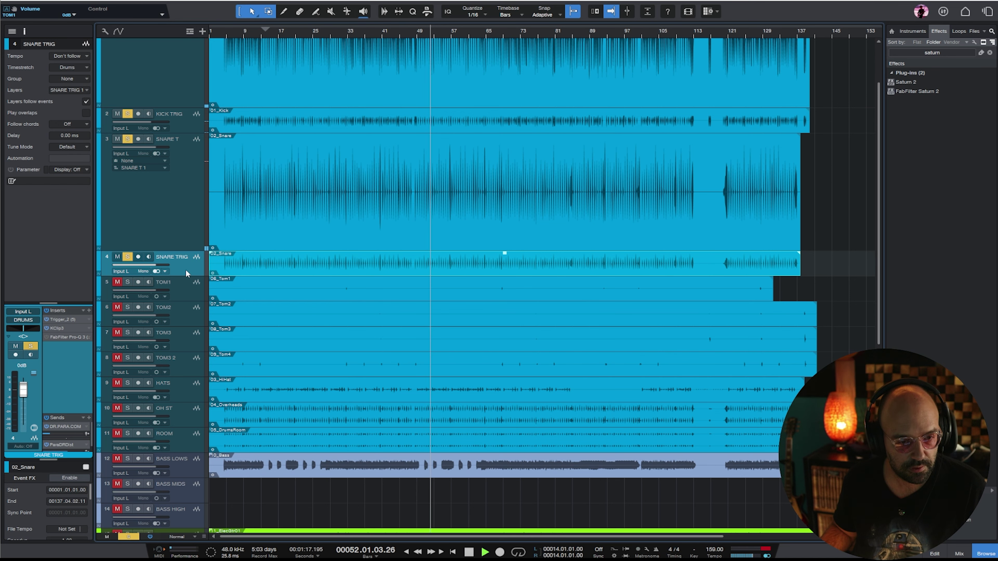
# - In SNARE TRIG's Trigger 2, pull Snr Top and Snr Bottom to -inf and set Close Room to -10.30 dB and Far Room to about -8.5 dB
pyautogui.click(63, 319)
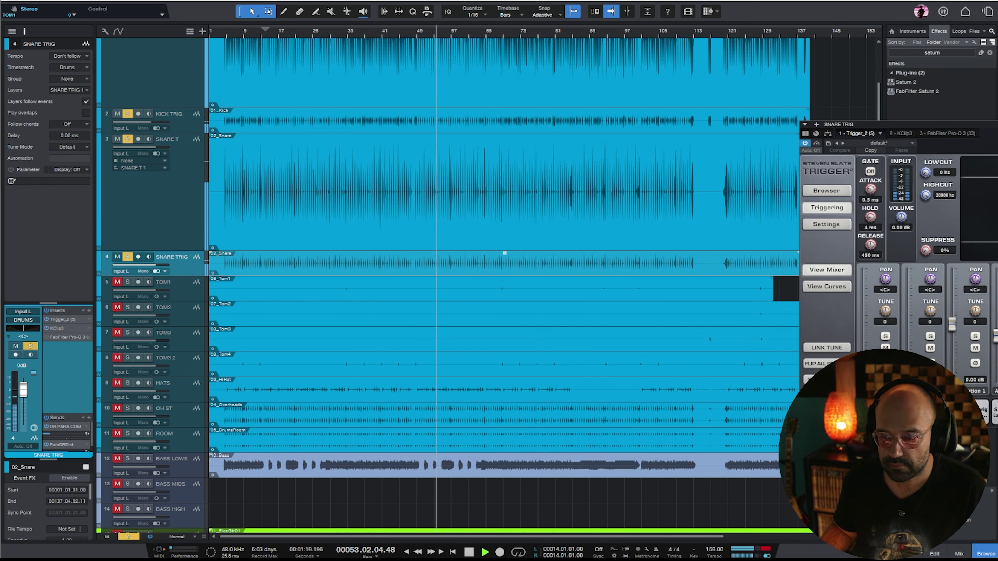
pyautogui.moveTo(975, 125); pyautogui.dragTo(632, 137)
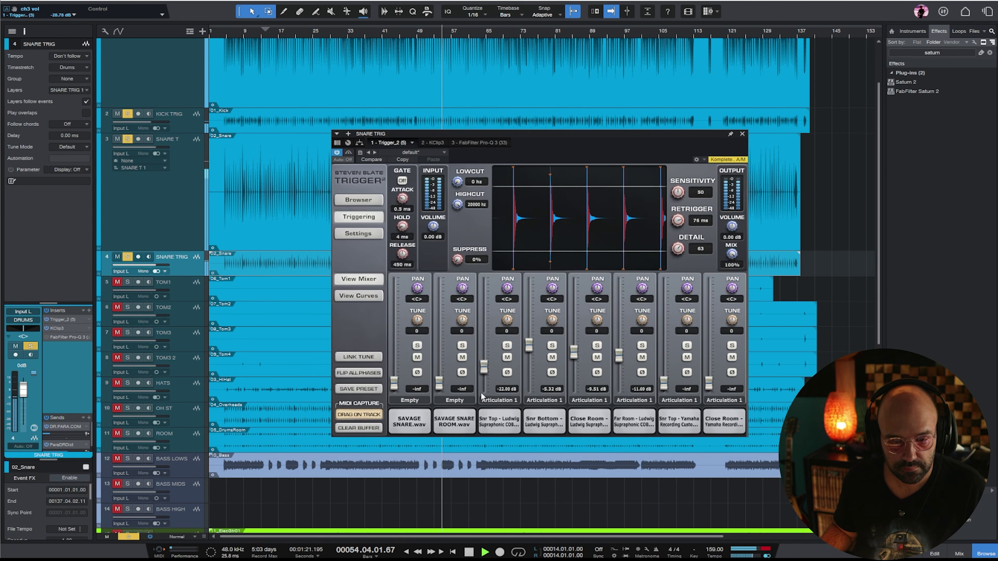
pyautogui.moveTo(484, 333); pyautogui.dragTo(485, 383)
pyautogui.moveTo(530, 345); pyautogui.dragTo(529, 383)
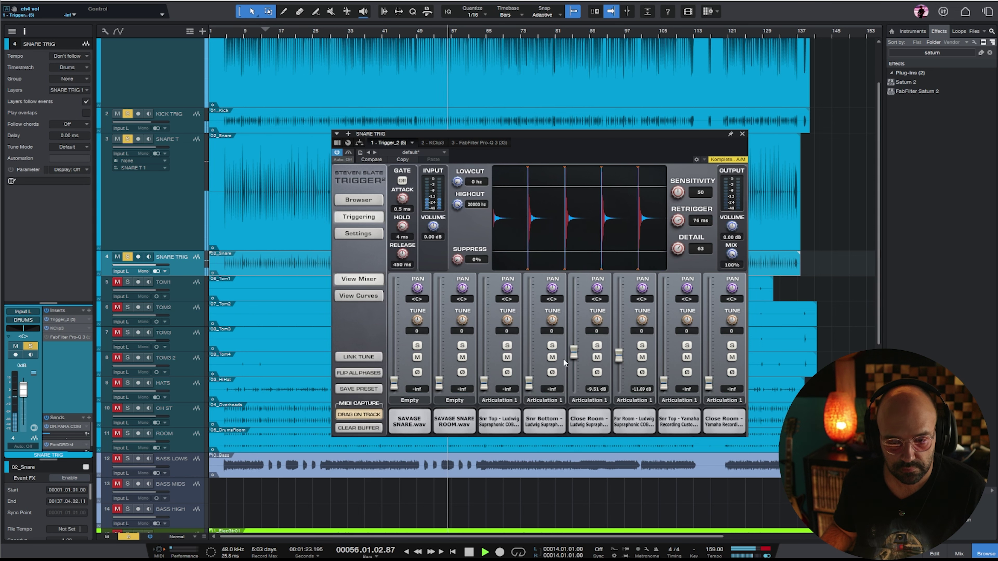
pyautogui.moveTo(573, 351); pyautogui.dragTo(618, 351)
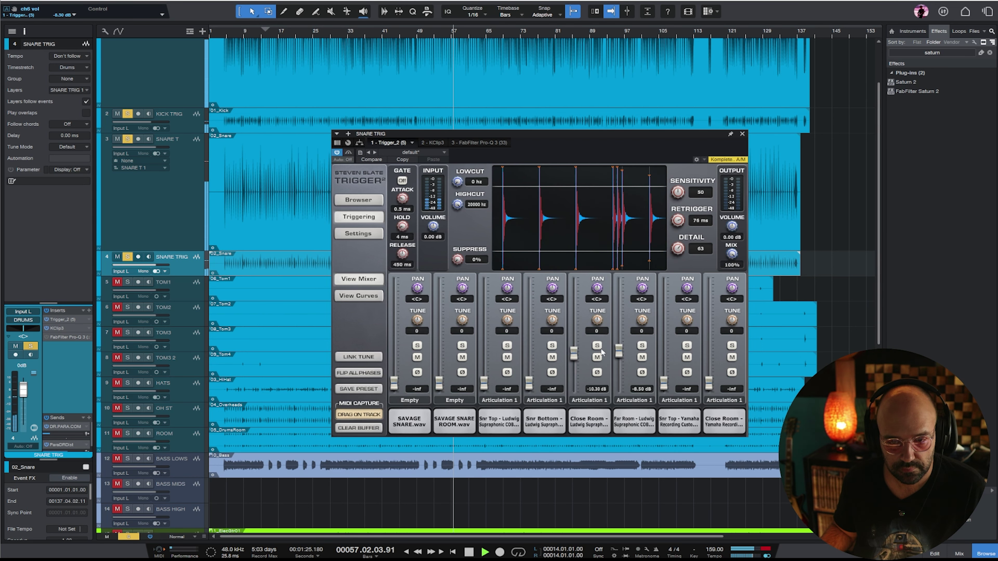
pyautogui.click(742, 134)
# - Solo the four tom tracks from TOM1 to TOM3 2 and raise their events' gain by about 10.1 dB
pyautogui.click(176, 291)
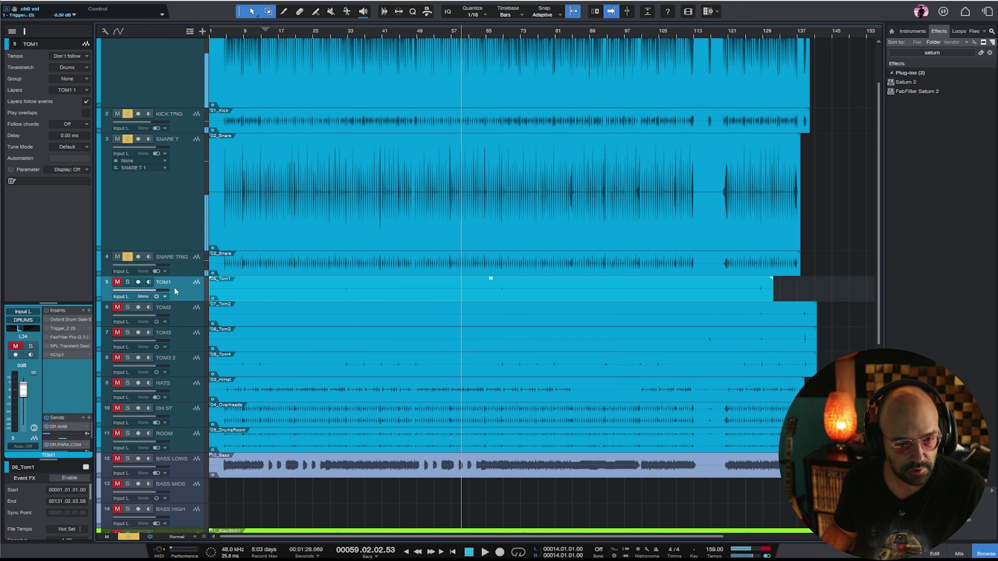
pyautogui.keyDown('shift'); pyautogui.click(188, 366); pyautogui.keyUp('shift')
pyautogui.press('s')
pyautogui.moveTo(836, 363); pyautogui.dragTo(491, 298)
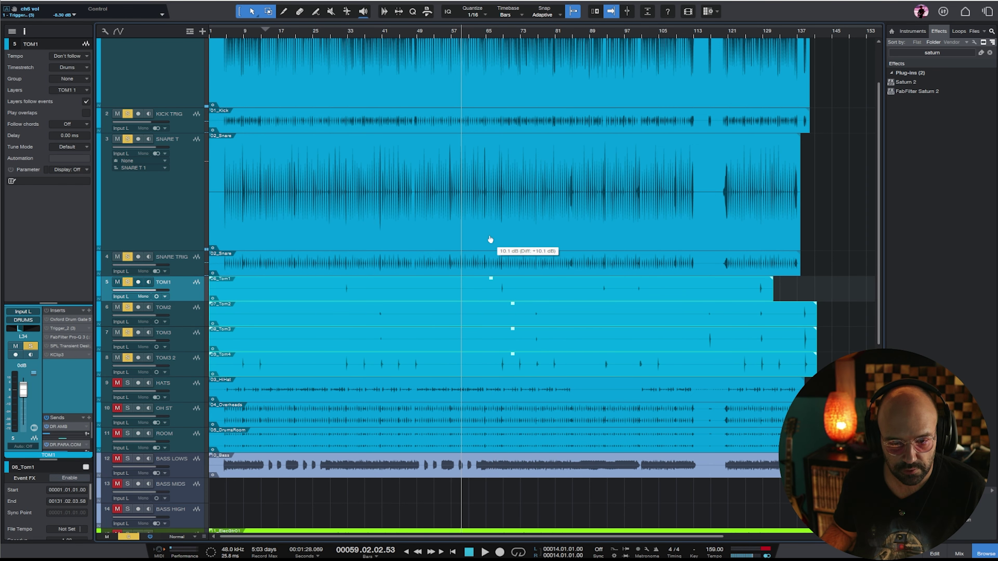
pyautogui.moveTo(491, 240); pyautogui.dragTo(490, 240)
# - Play the soloed drums from around bar 32 to check the toms against the kick and snare
pyautogui.click(345, 35)
pyautogui.press('space')
pyautogui.press('e')
pyautogui.press('e')
pyautogui.press('w')
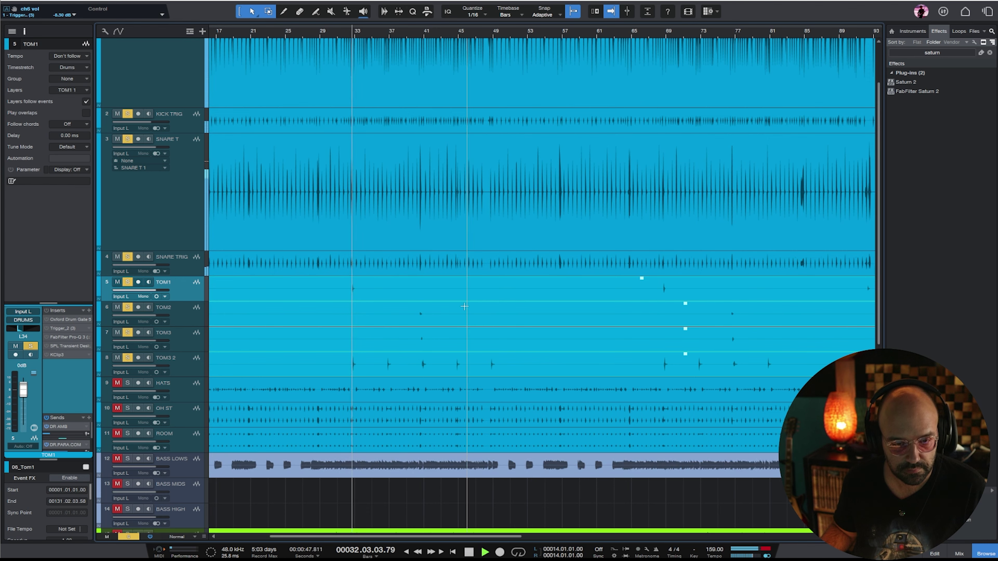
pyautogui.press('w')
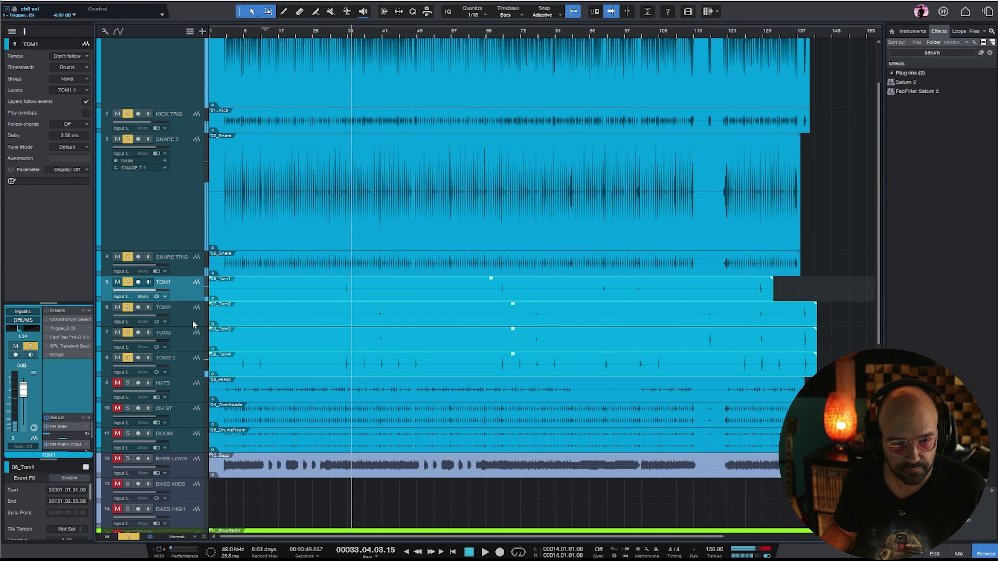
# - Select the tracks from TOM1 to TOM3 2 and place the playback cursor at bar 32
pyautogui.keyDown('shift'); pyautogui.click(188, 364); pyautogui.keyUp('shift')
pyautogui.press('e')
pyautogui.press('e')
pyautogui.press('e')
pyautogui.press('e')
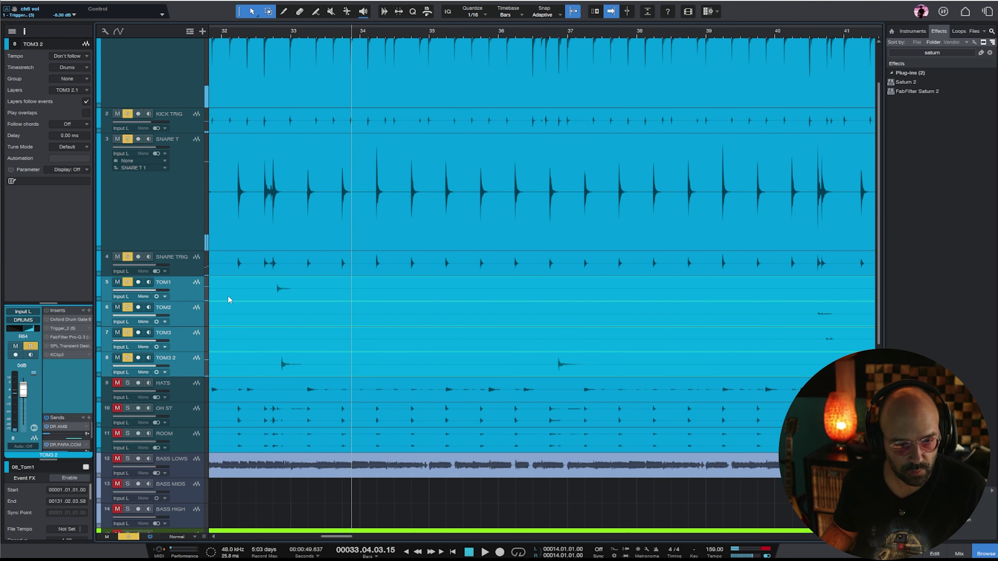
pyautogui.press('w')
pyautogui.press('w')
pyautogui.press('w')
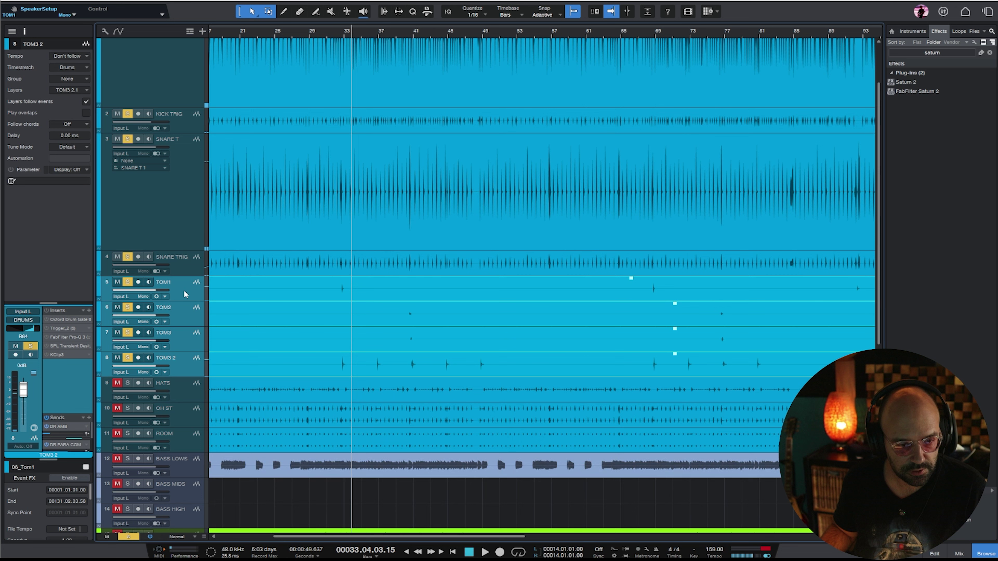
pyautogui.click(336, 29)
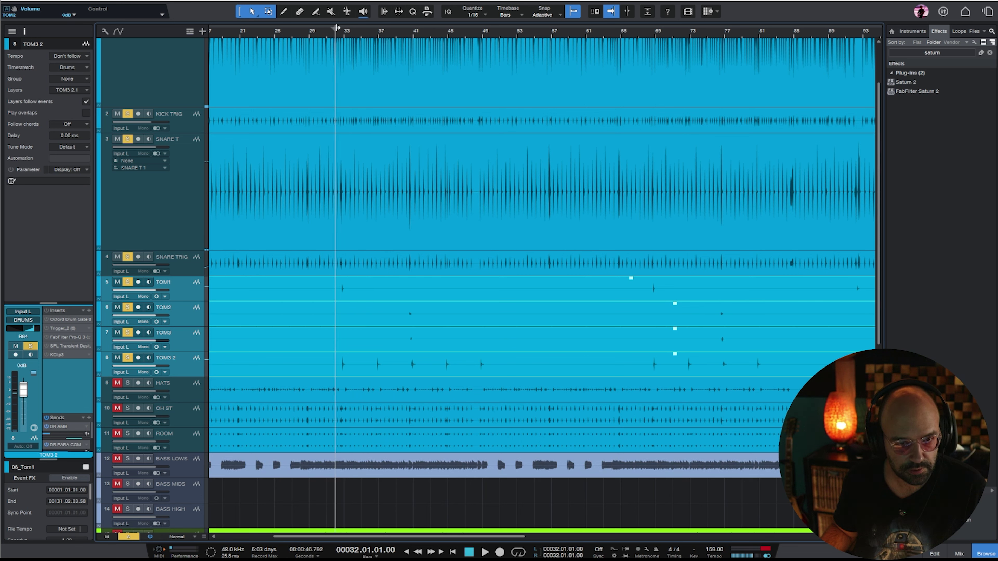
# - Copy the KICK track's ShaperBox 3 Kick Gate insert onto the tom tracks while playing the section from bar 32
pyautogui.click(177, 240)
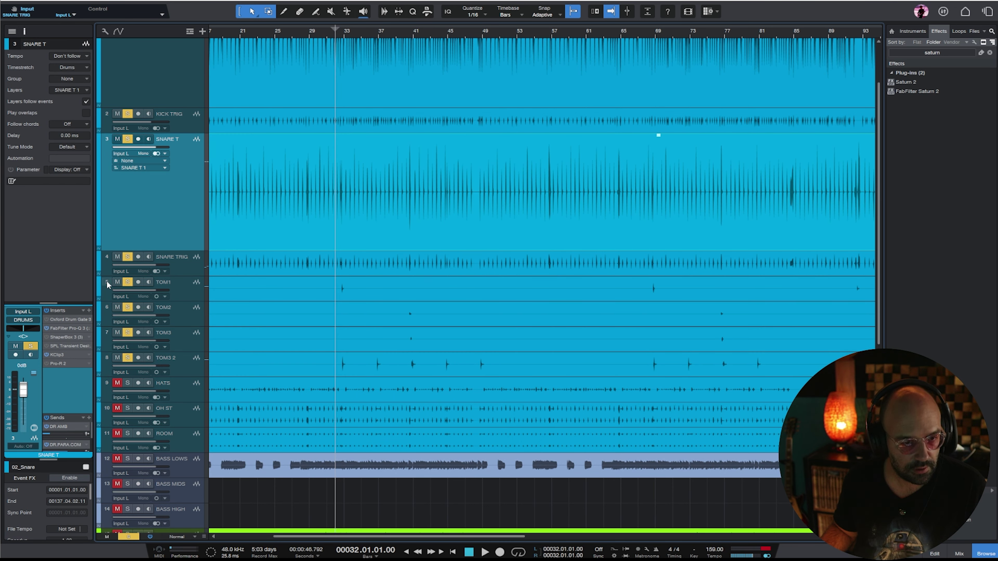
pyautogui.click(169, 86)
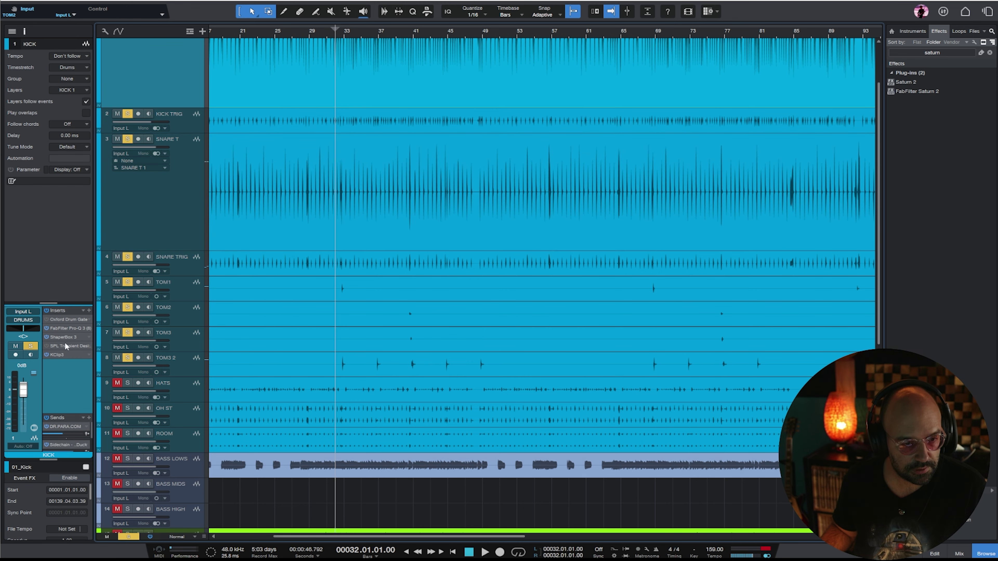
pyautogui.moveTo(63, 336); pyautogui.dragTo(187, 294)
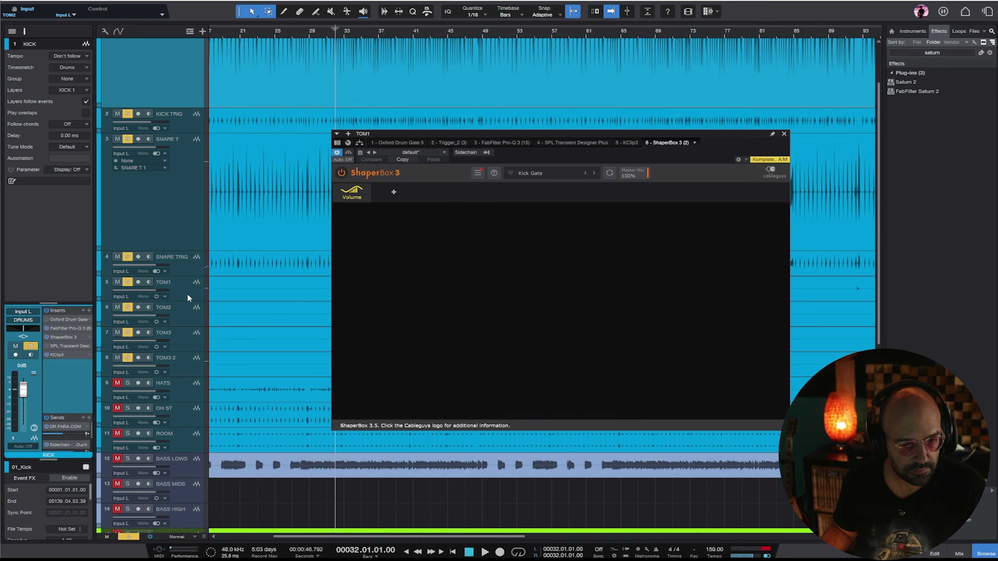
pyautogui.press('space')
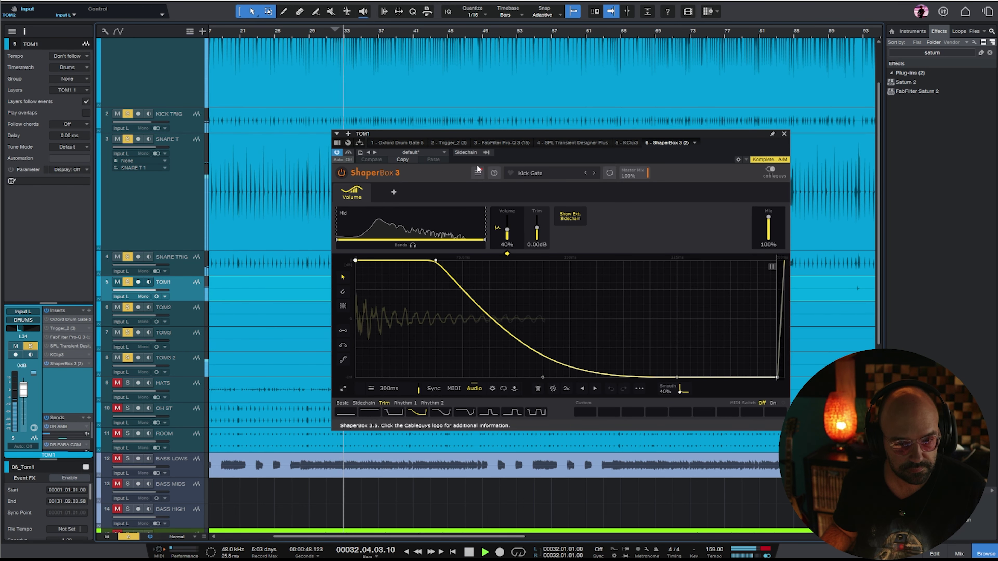
pyautogui.moveTo(70, 362); pyautogui.dragTo(173, 323)
pyautogui.moveTo(68, 364); pyautogui.dragTo(172, 361)
# - With all four tom tracks selected, move ShaperBox 3 ahead of KClip3 in the insert chain and close the plug-in window
pyautogui.keyDown('shift'); pyautogui.click(139, 365); pyautogui.keyUp('shift')
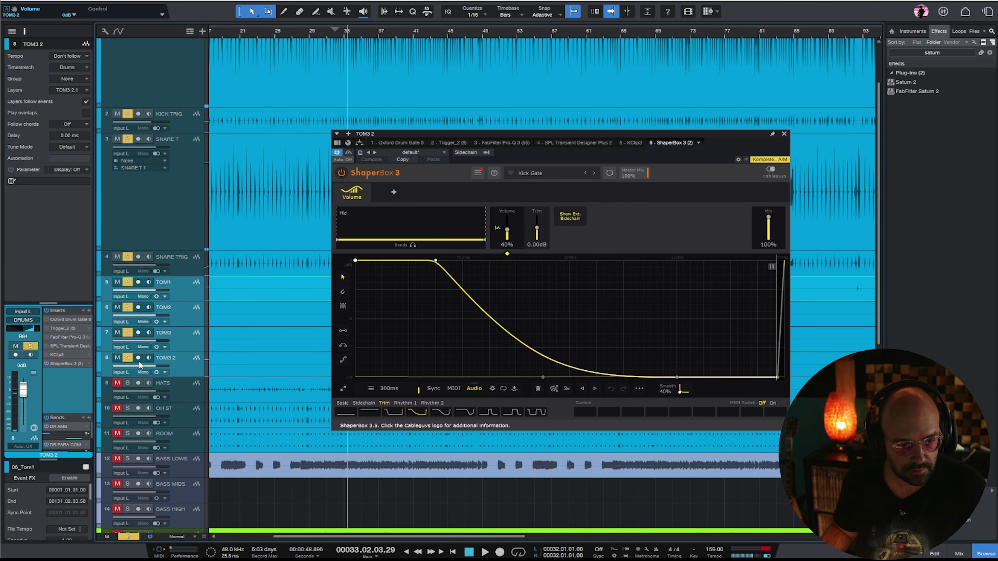
pyautogui.moveTo(76, 354); pyautogui.dragTo(75, 355)
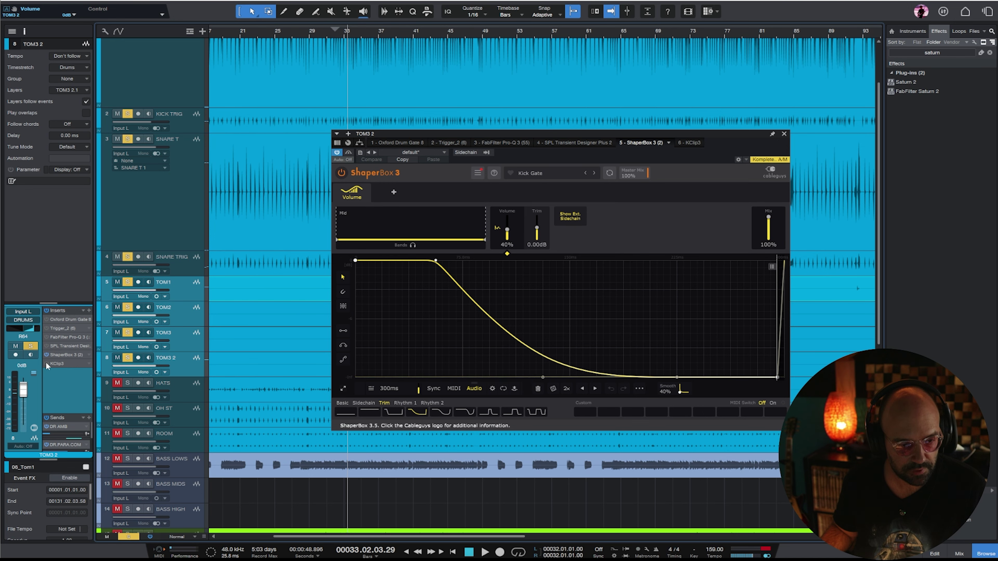
pyautogui.click(783, 134)
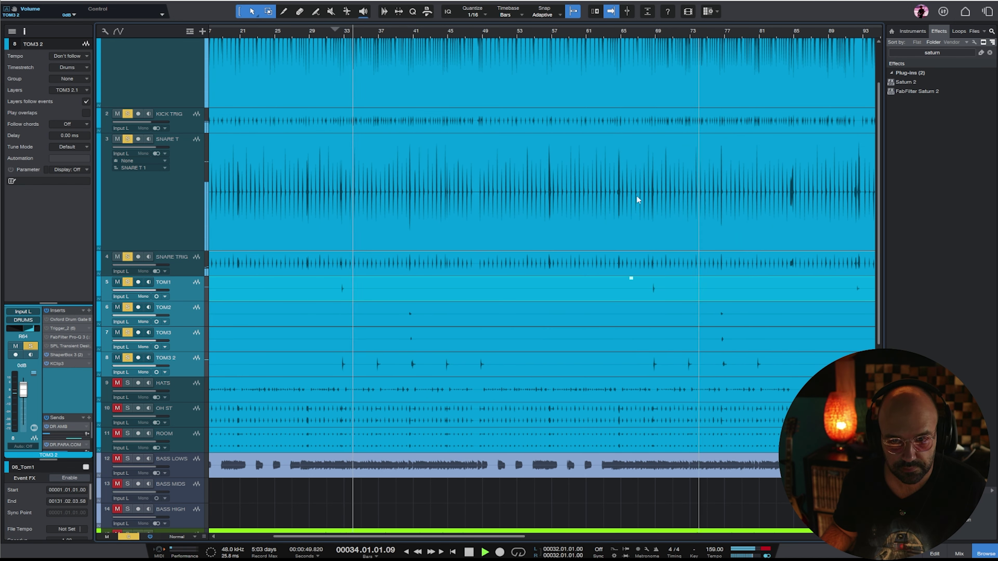
# - Play the soloed drums from bar 32 and from about bar 39 to check the gated tom hits
pyautogui.click(336, 36)
pyautogui.press('space')
pyautogui.press('e')
pyautogui.press('e')
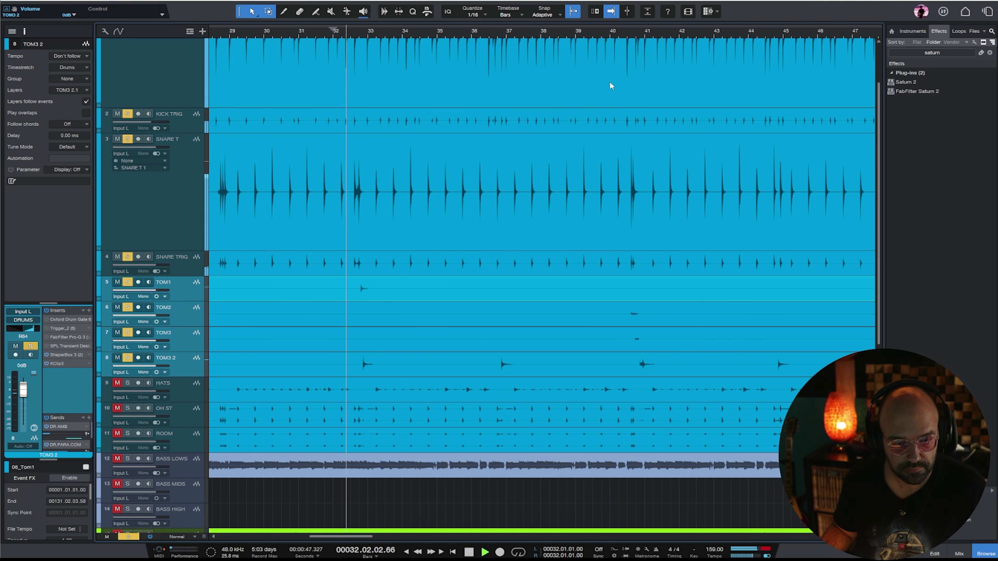
pyautogui.press('w')
pyautogui.press('w')
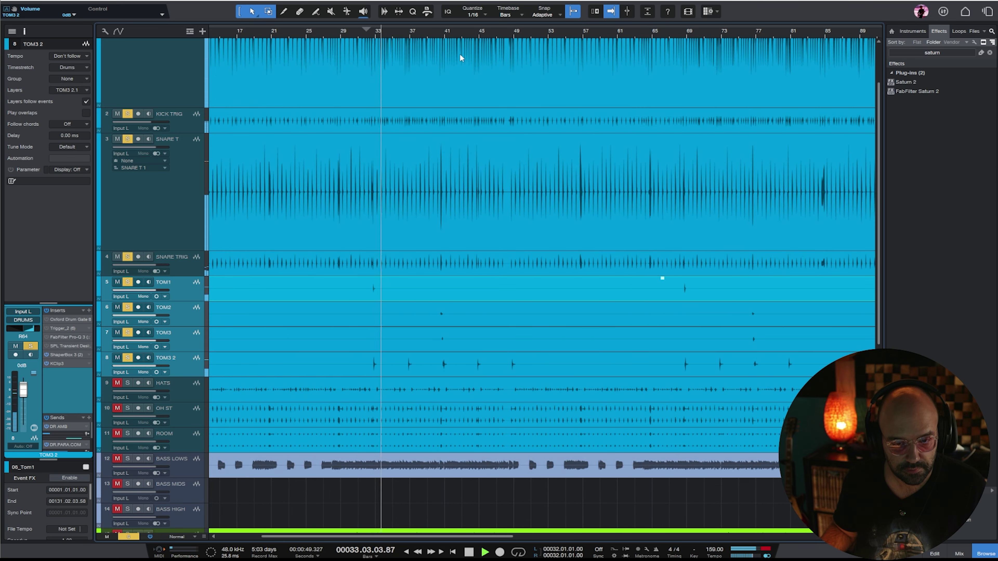
pyautogui.click(432, 33)
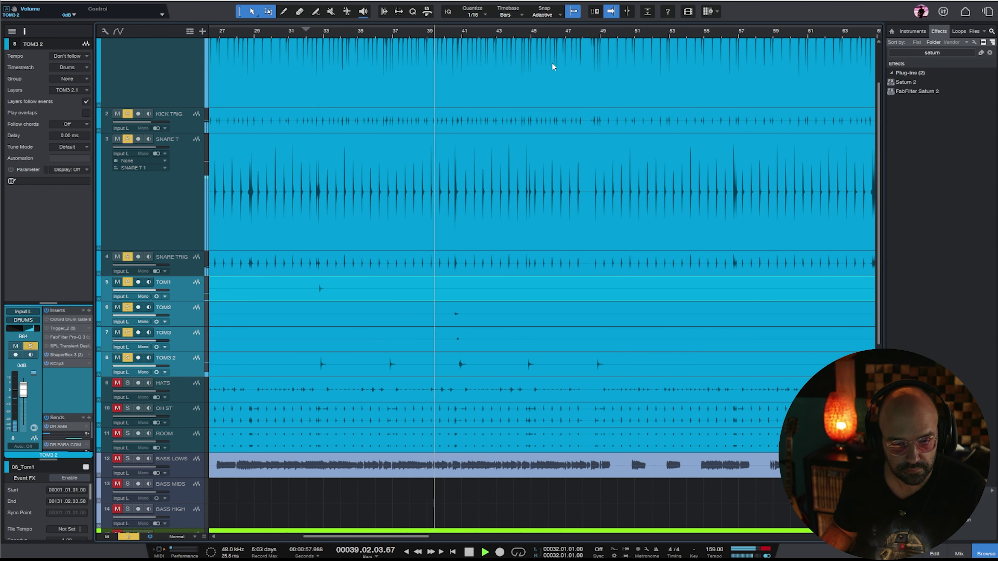
pyautogui.press('w')
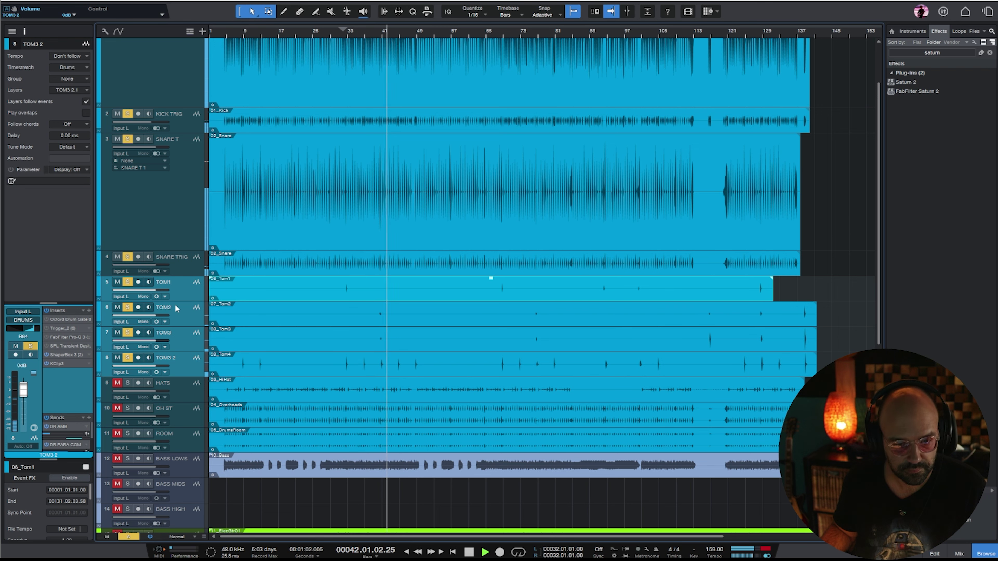
# - Add OH ST to the soloed drums and play from just before bar 40
pyautogui.click(187, 421)
pyautogui.press('s')
pyautogui.press('space')
pyautogui.press('e')
pyautogui.press('e')
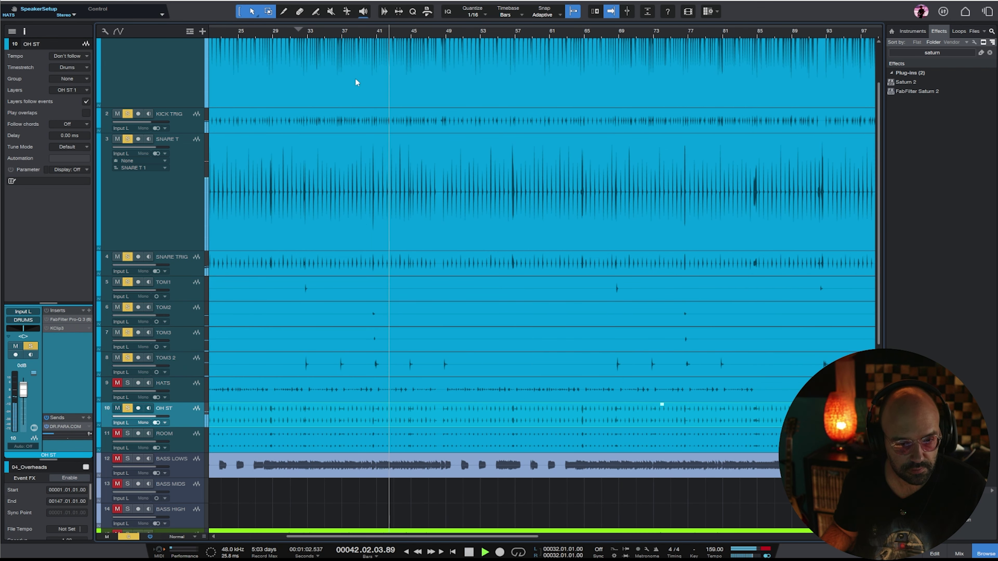
pyautogui.click(366, 32)
pyautogui.press('e')
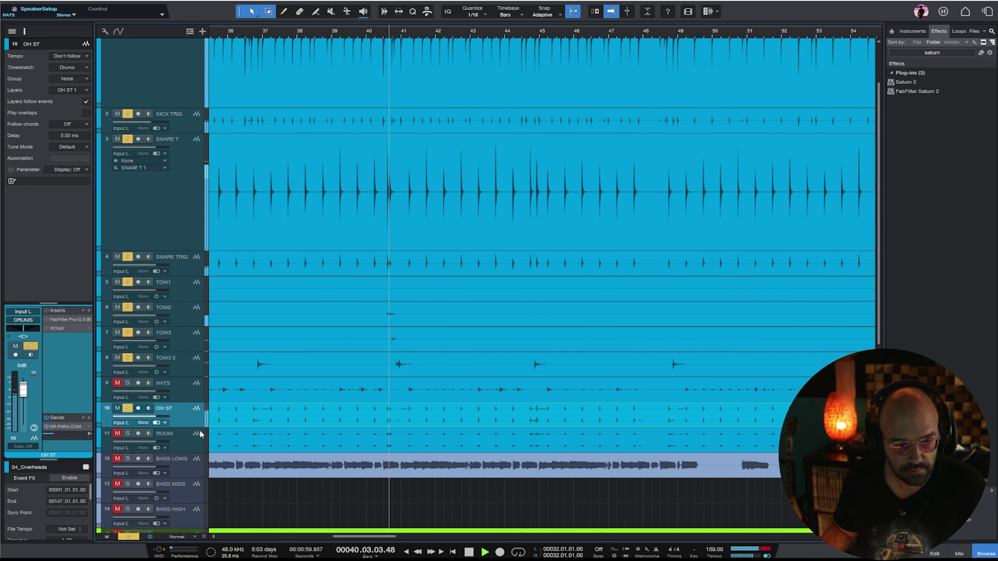
# - Set the input gain of OH ST's KClip3 to 6.8 dB and lower the track's fader to -0.8 dB
pyautogui.click(56, 329)
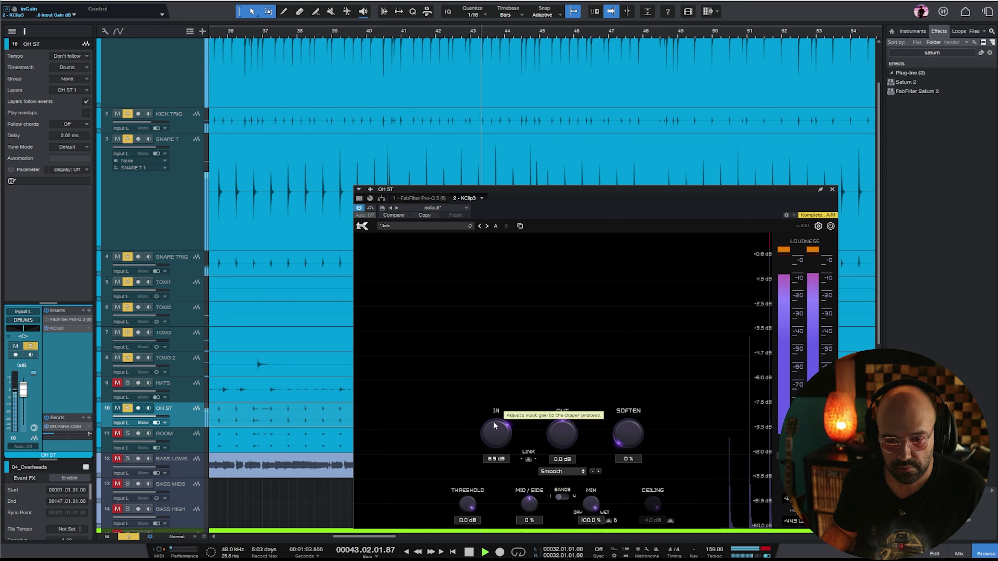
pyautogui.moveTo(493, 431); pyautogui.dragTo(494, 425)
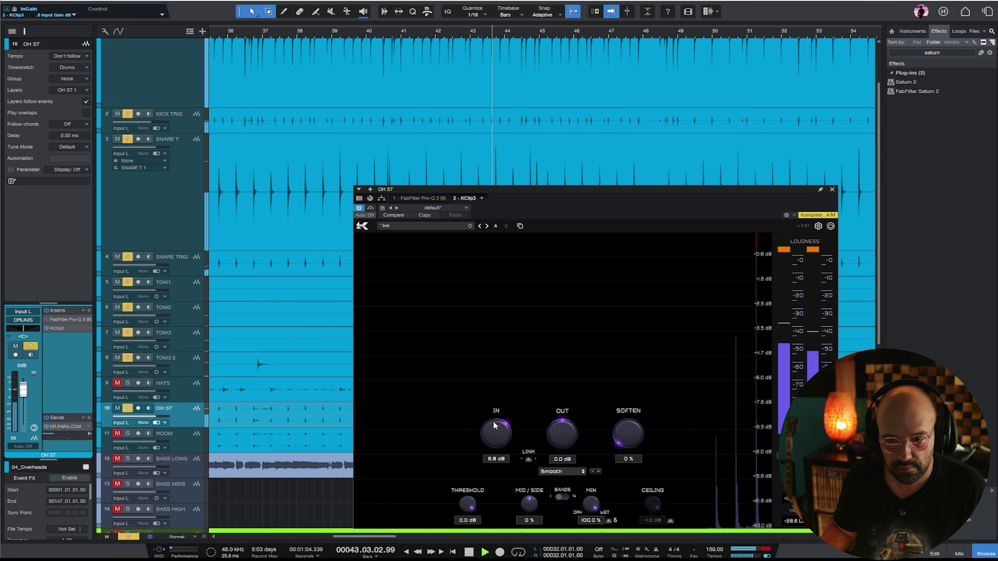
pyautogui.click(832, 190)
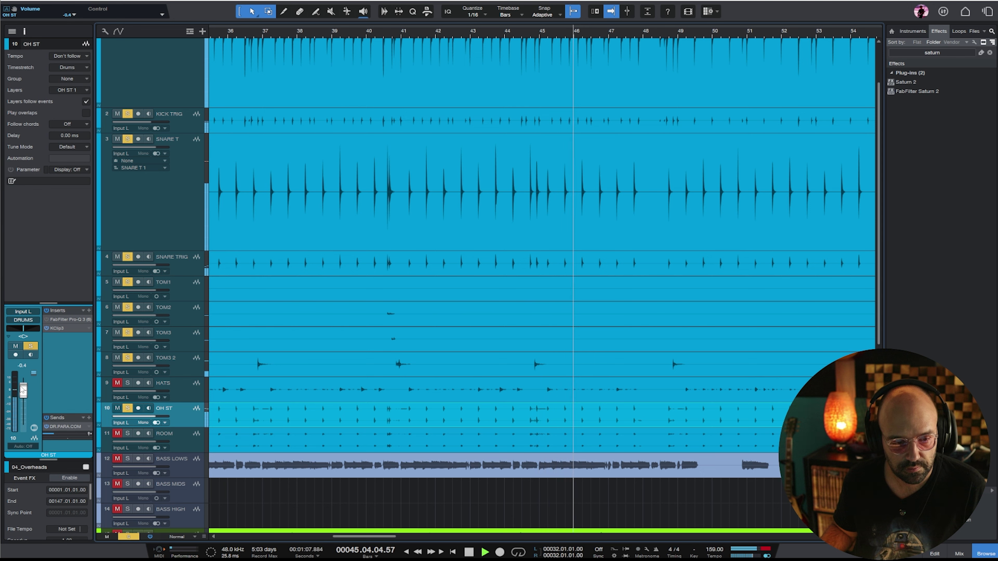
pyautogui.press('z')
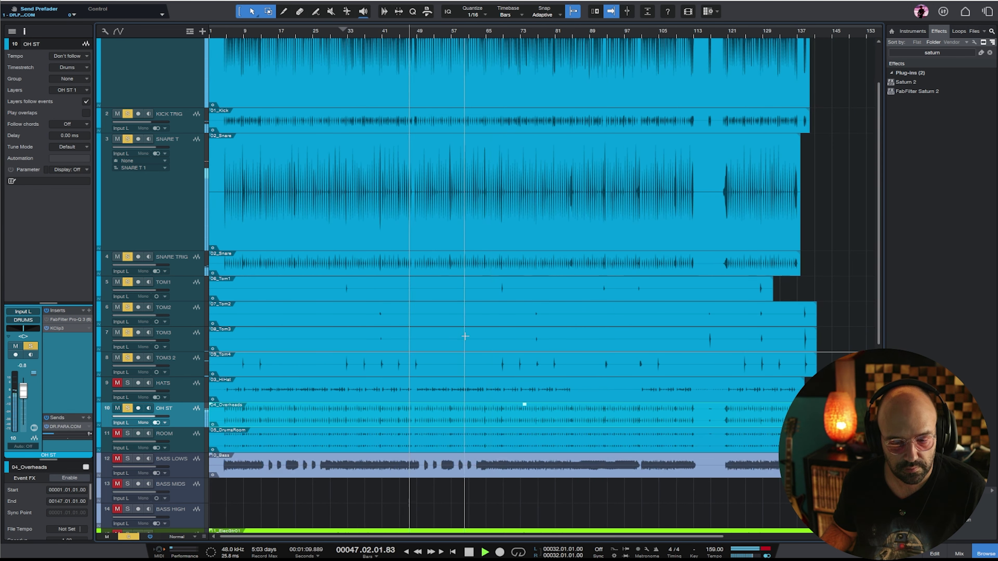
# - Solo HATS, enable its Pro-Q 3 and add a midrange bell cut of about -7.2 dB
pyautogui.click(186, 389)
pyautogui.click(127, 383)
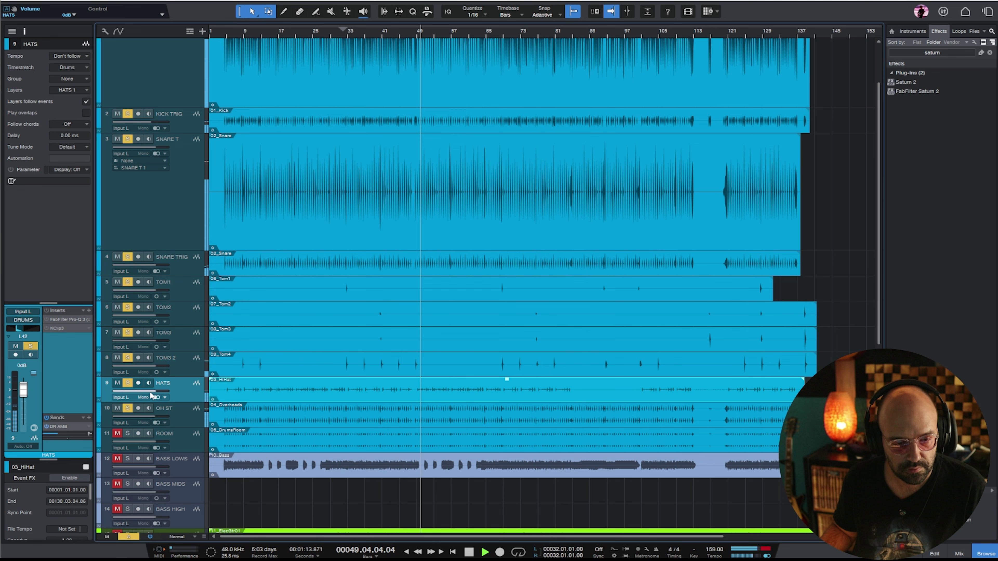
pyautogui.click(46, 319)
pyautogui.doubleClick(60, 320)
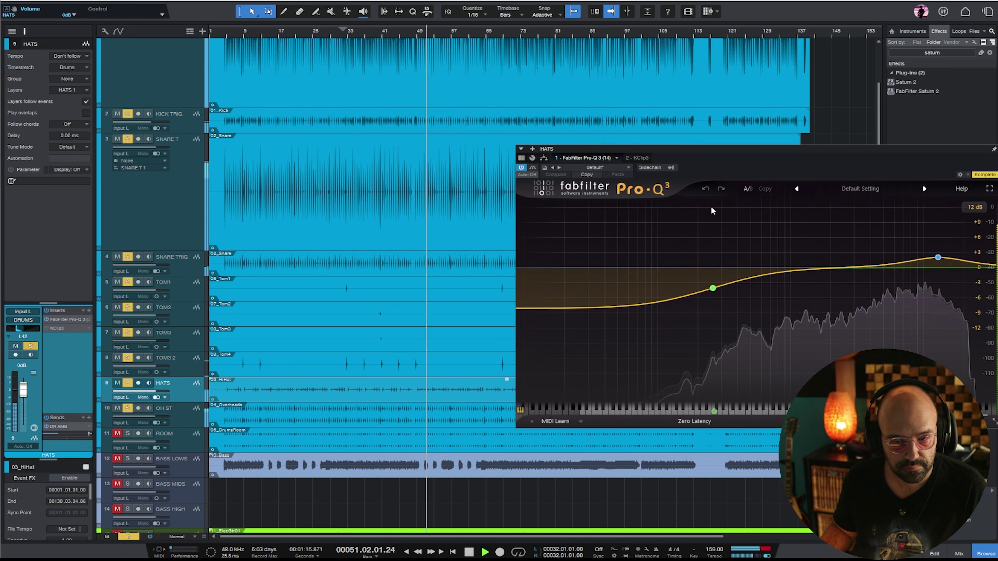
pyautogui.moveTo(759, 277); pyautogui.dragTo(786, 304)
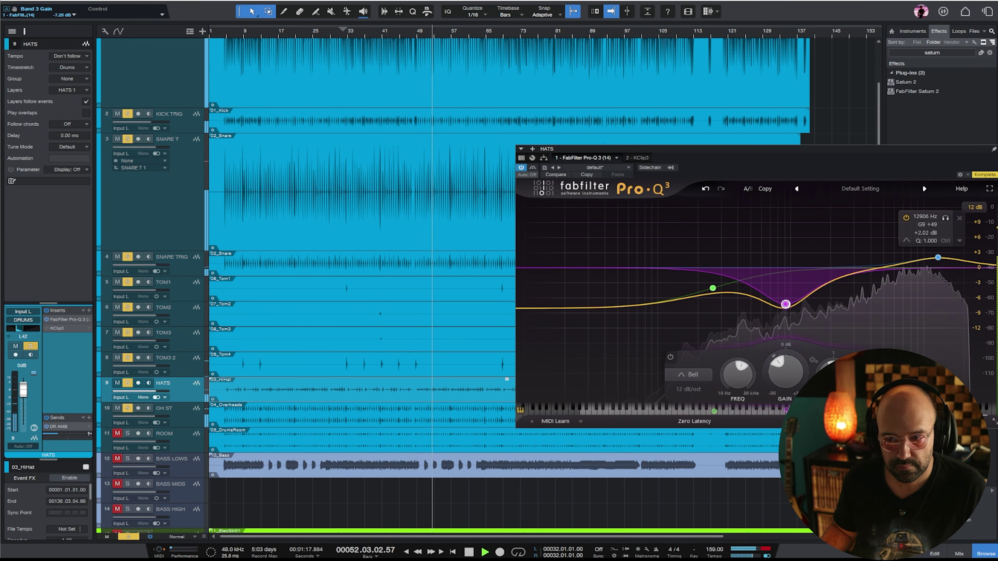
pyautogui.press('Escape')
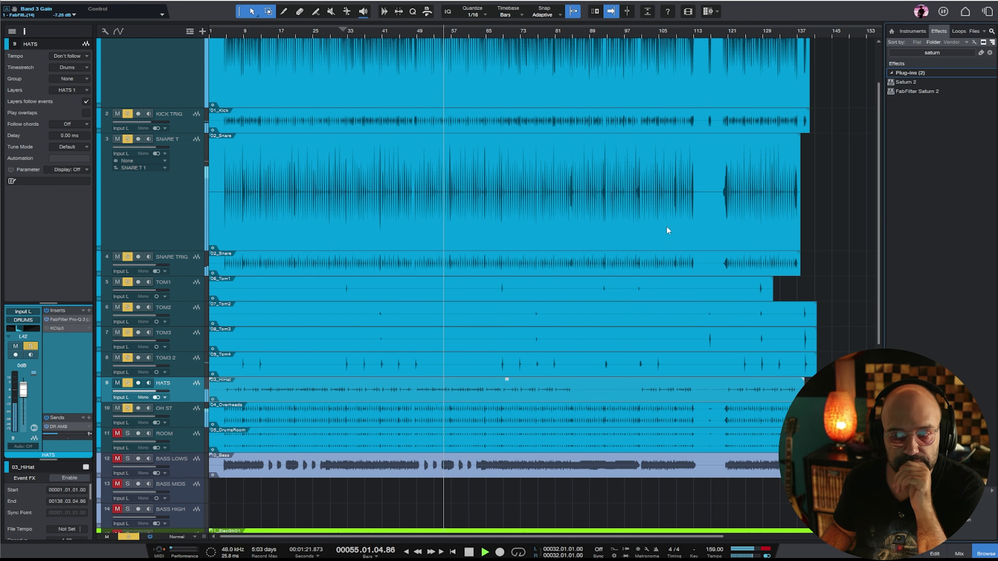
# - Lower the SNARE TRIG fader to about -3.3 dB while the drums play
pyautogui.scroll(3, 668, 231)
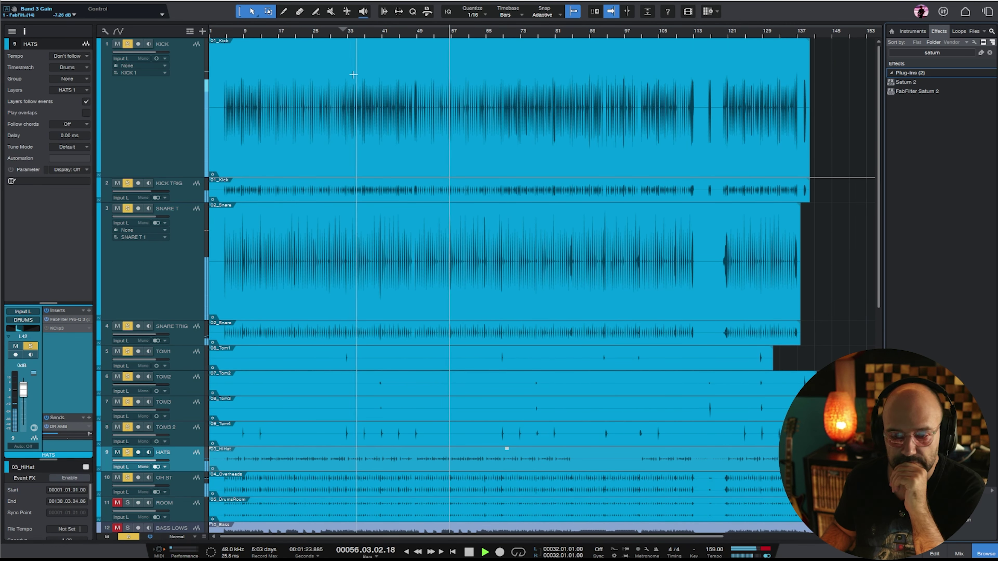
pyautogui.click(152, 134)
pyautogui.click(176, 270)
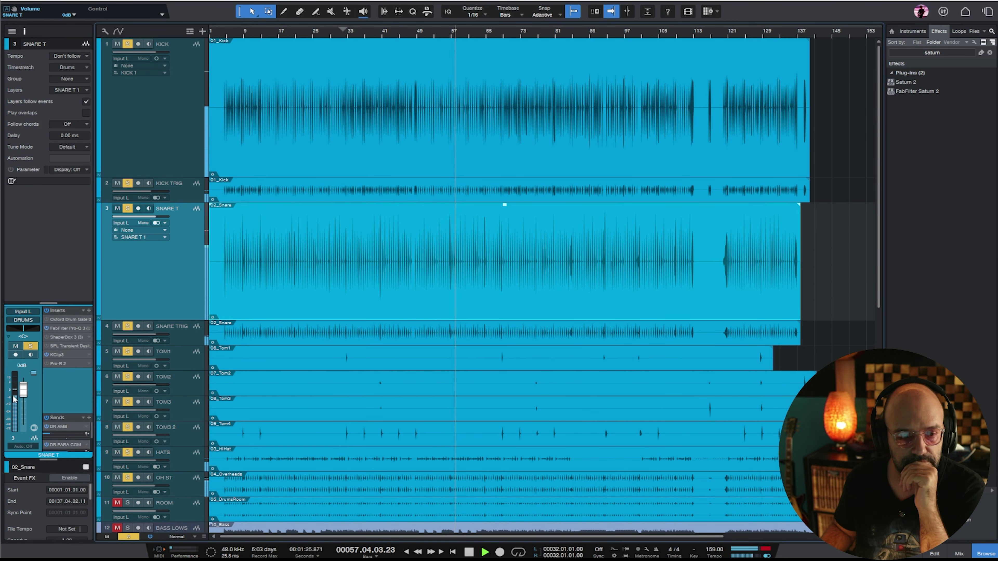
pyautogui.press('Down')
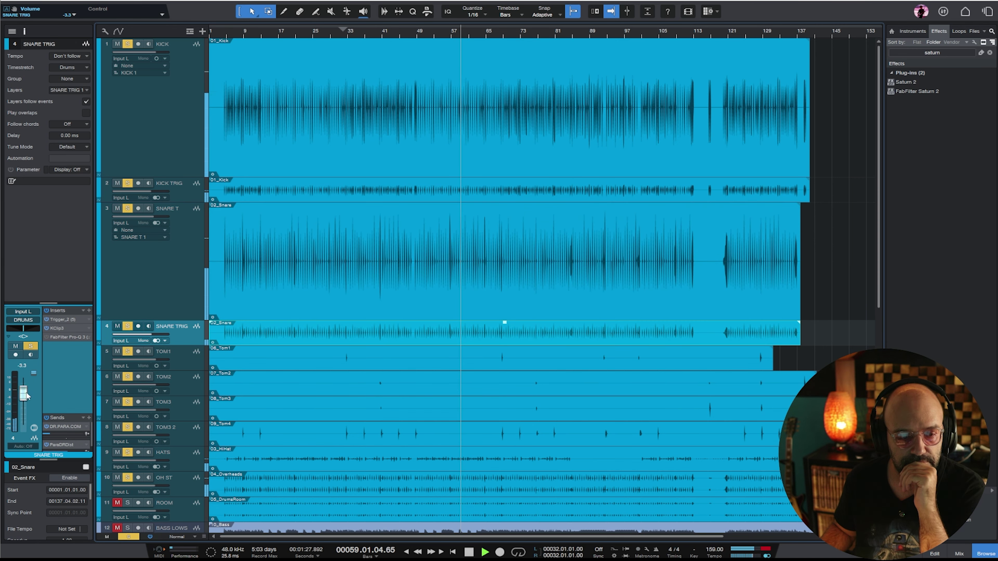
pyautogui.moveTo(26, 395); pyautogui.dragTo(23, 395)
# - Lower the SNARE T fader to -0.8 dB and review the track's Pro-Q 3 curve
pyautogui.click(165, 276)
pyautogui.click(69, 329)
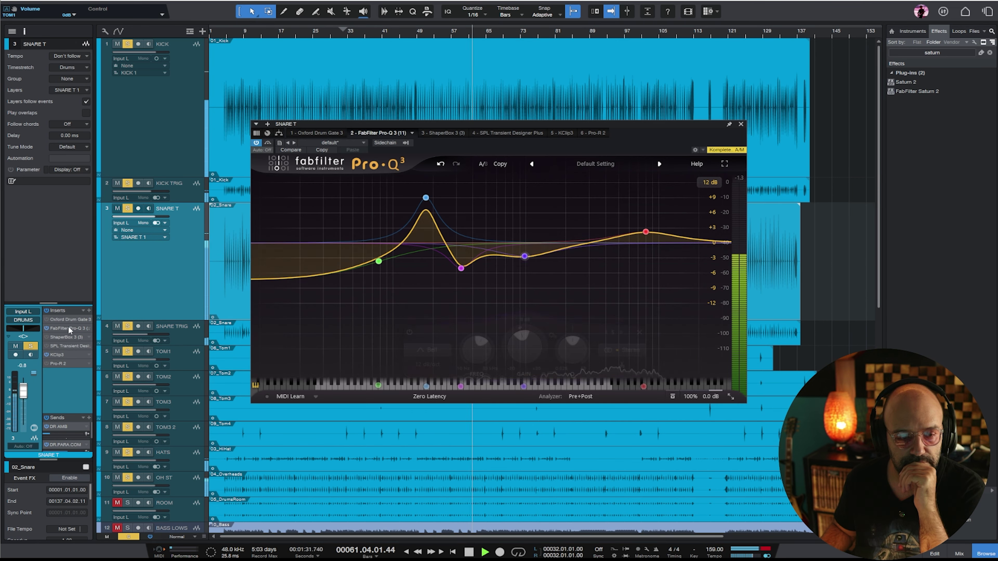
pyautogui.click(740, 124)
# - Add a small midrange cut in OH ST's Pro-Q 3, close the plug-in and stop playback
pyautogui.scroll(-5, 544, 275)
pyautogui.click(173, 211)
pyautogui.doubleClick(66, 320)
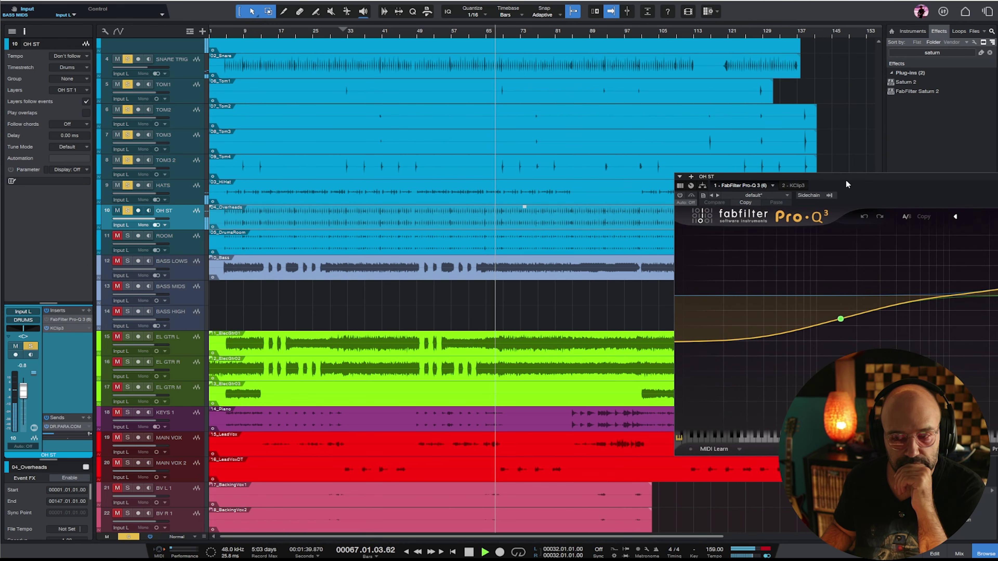
pyautogui.moveTo(847, 182); pyautogui.dragTo(389, 143)
pyautogui.moveTo(511, 257); pyautogui.dragTo(521, 278)
pyautogui.click(707, 139)
pyautogui.press('space')
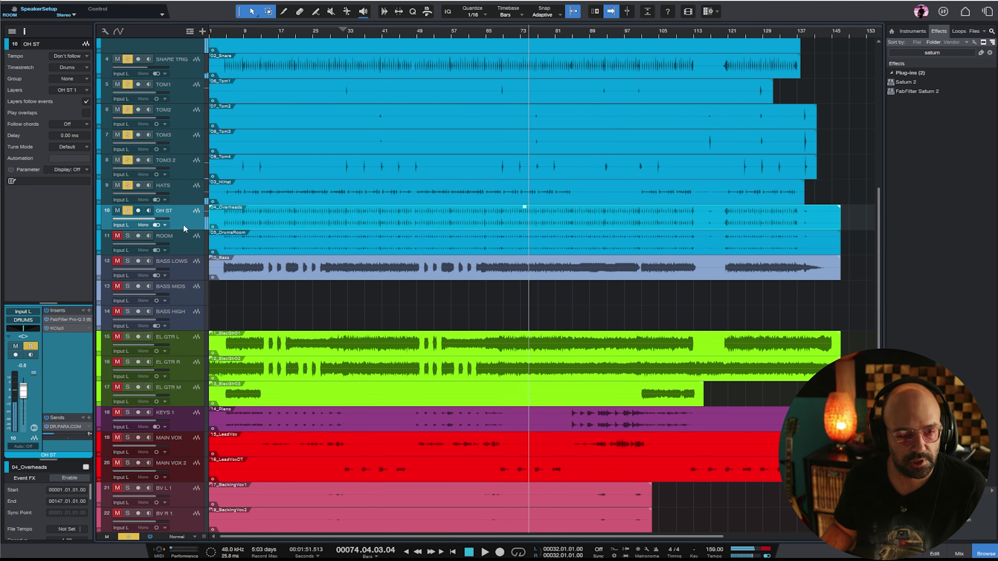
# - Raise the gain of the ROOM track's event and solo the track with the other drums during playback
pyautogui.click(197, 251)
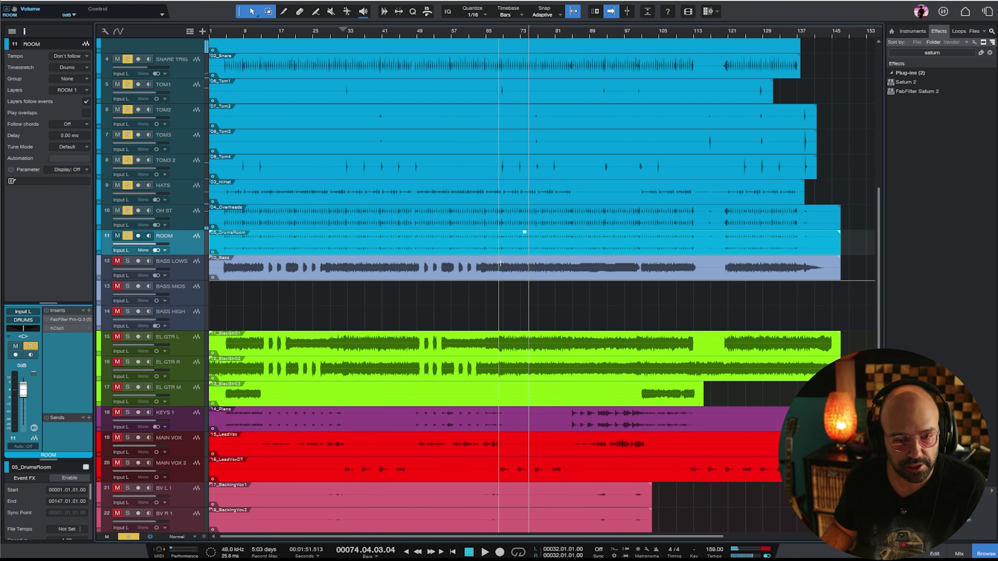
pyautogui.moveTo(525, 232); pyautogui.dragTo(530, 213)
pyautogui.press('space')
pyautogui.press('w')
pyautogui.press('s')
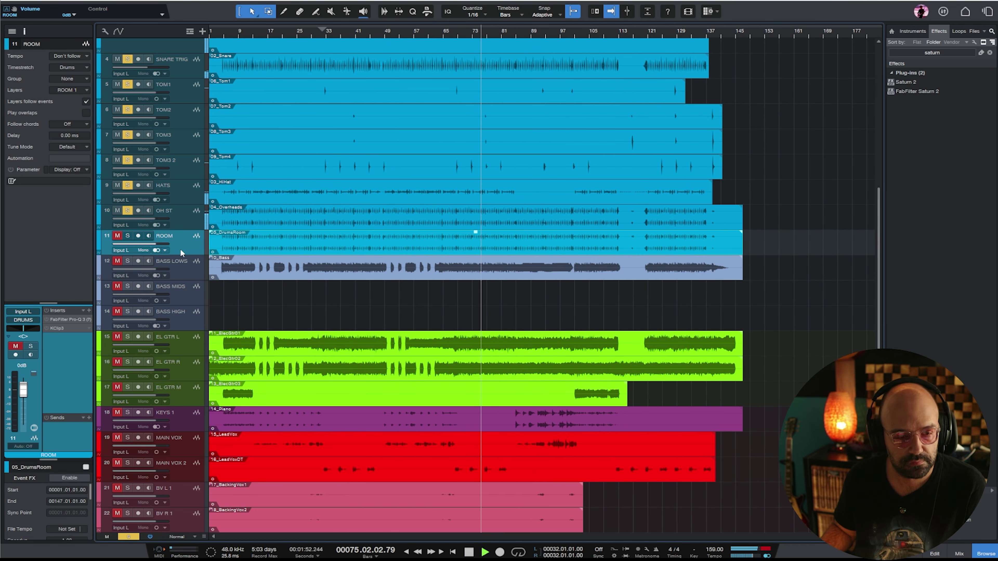
pyautogui.click(128, 236)
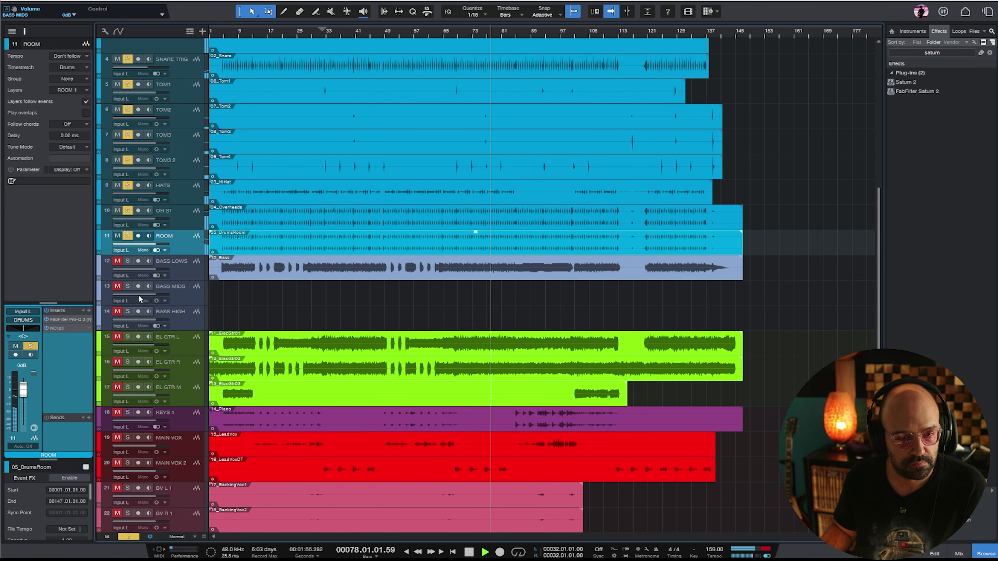
# - Boost a new midrange band in the ROOM track's Pro-Q 3
pyautogui.click(71, 319)
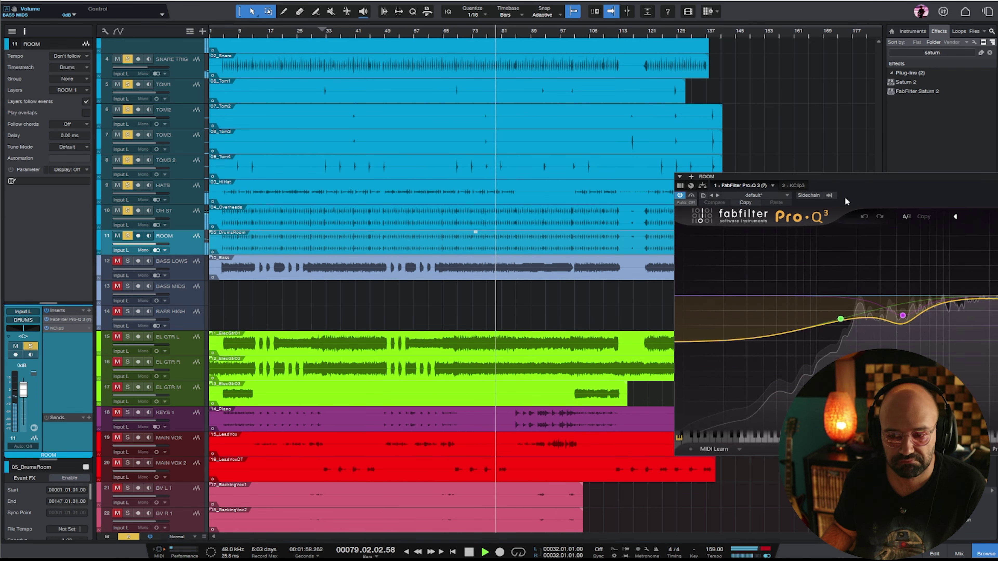
pyautogui.moveTo(846, 197); pyautogui.dragTo(569, 180)
pyautogui.moveTo(718, 277); pyautogui.dragTo(718, 233)
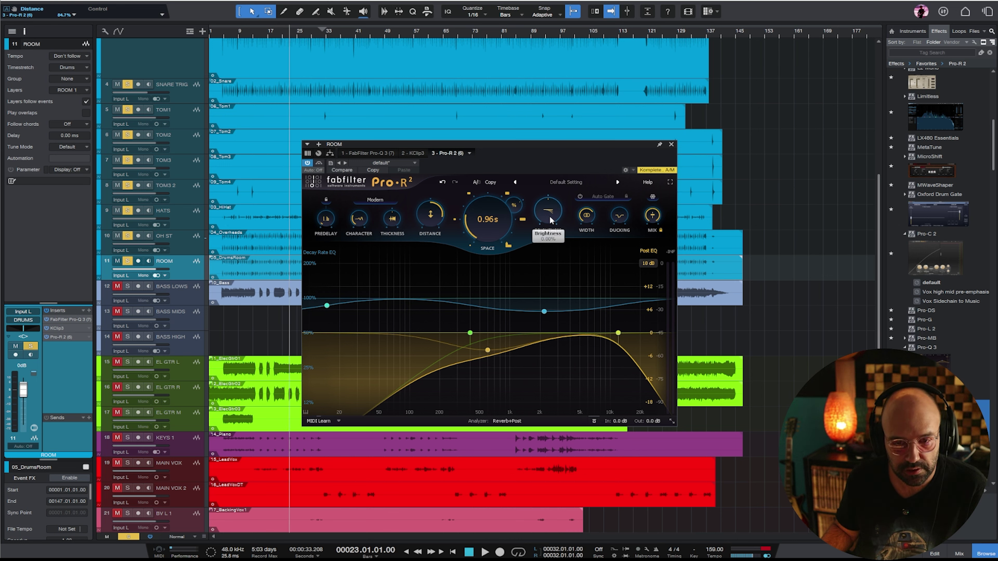
# - Adjust the ROOM reverb's brightness and narrow its Post EQ during playback, moving the high band to about 2600 Hz and the low band down
pyautogui.moveTo(551, 230); pyautogui.dragTo(550, 214)
pyautogui.press('space')
pyautogui.moveTo(470, 333); pyautogui.dragTo(433, 333)
pyautogui.moveTo(618, 333); pyautogui.dragTo(552, 333)
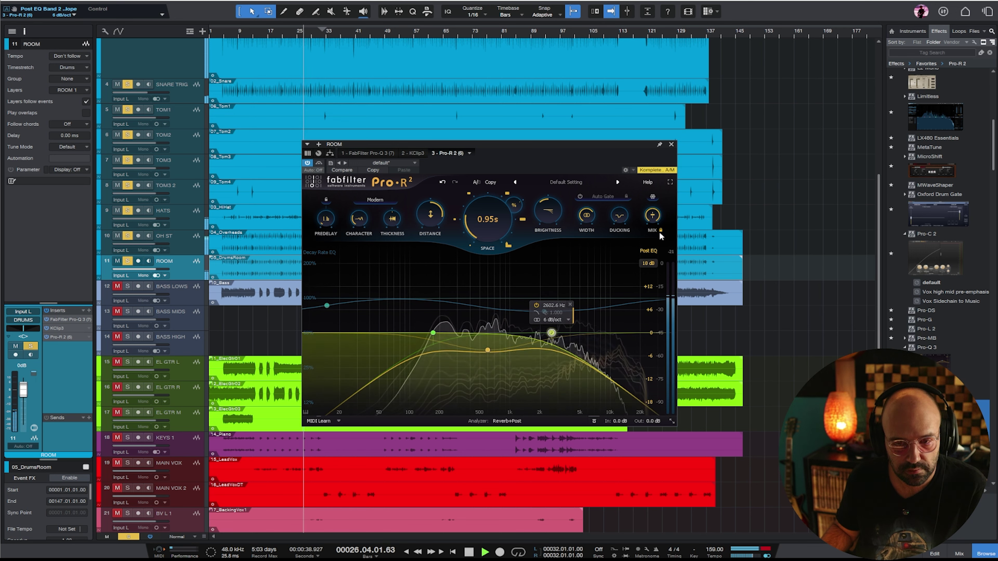
# - Set the ROOM reverb's space to 0.76 s and brightness to -80.2%, and lower the ROOM fader to -1.7 dB
pyautogui.moveTo(656, 218); pyautogui.dragTo(663, 275)
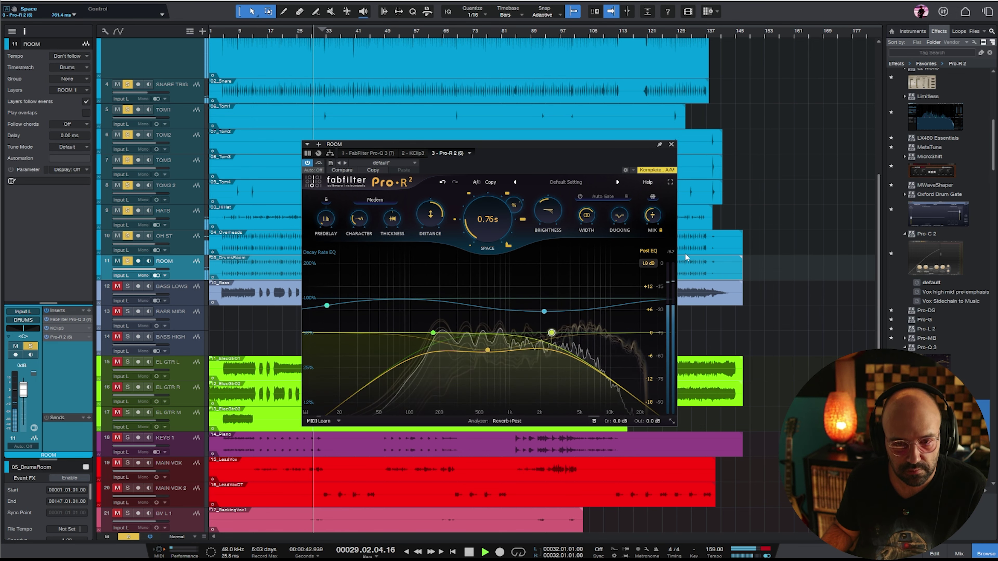
pyautogui.moveTo(543, 210)
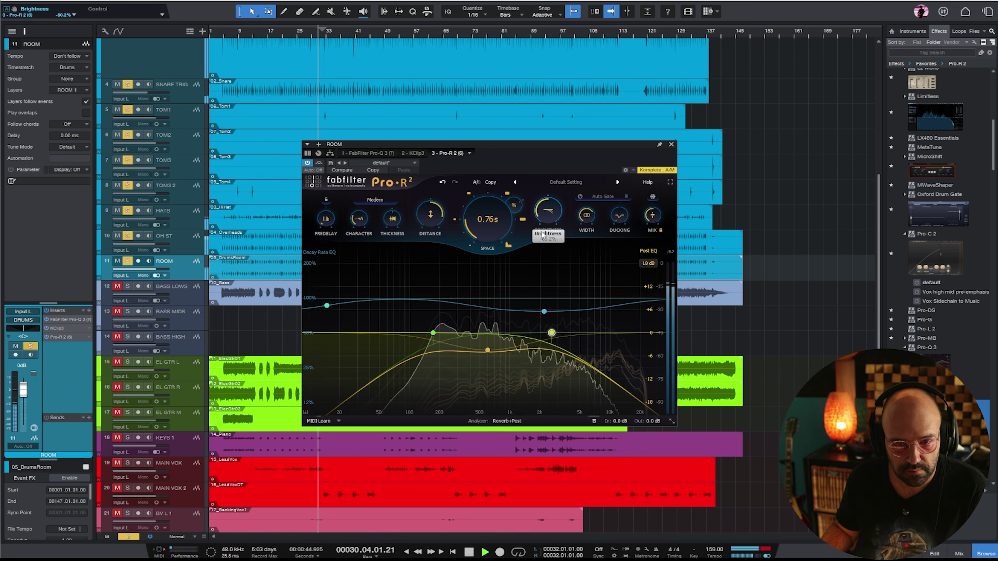
pyautogui.moveTo(394, 228)
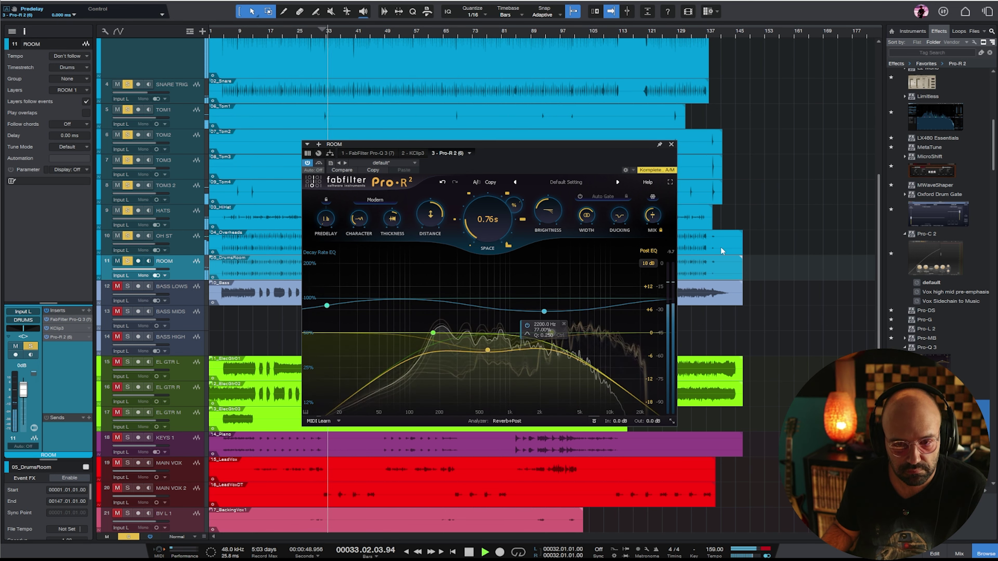
pyautogui.click(671, 144)
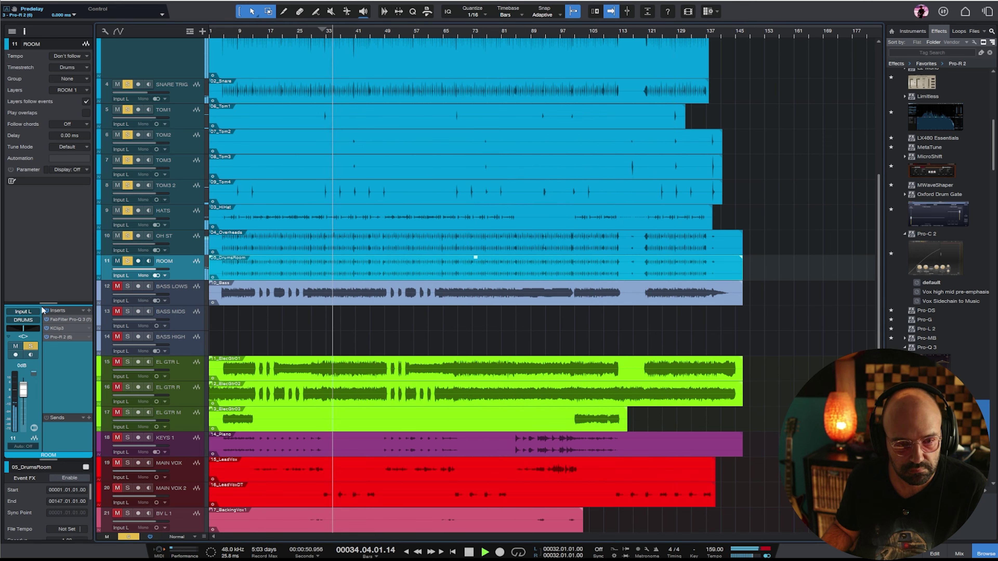
pyautogui.moveTo(23, 389); pyautogui.dragTo(25, 392)
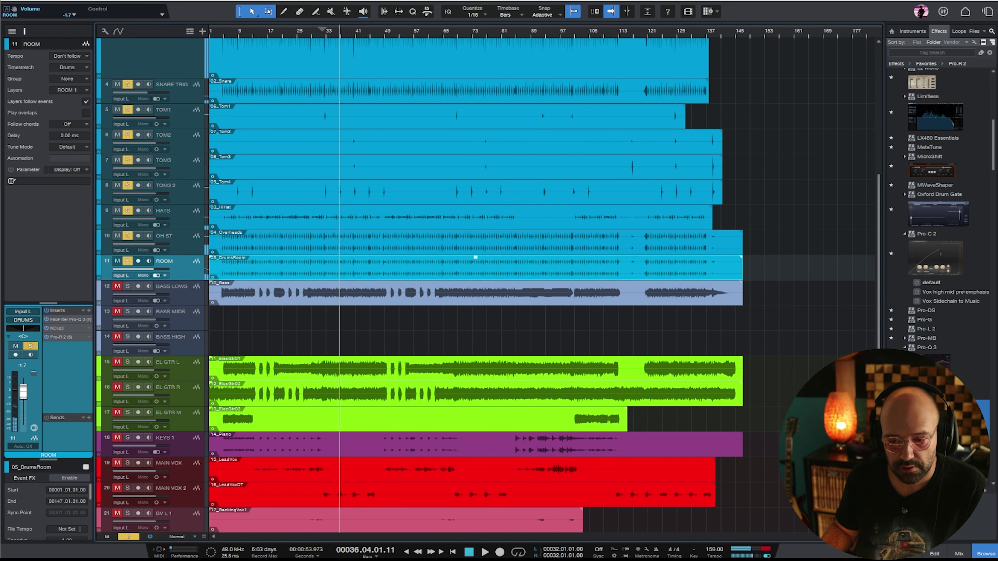
# - Show the mixing console and enable and open the SSL Native Bus Compressor 2 on the DRUMS bus
pyautogui.press('F3')
pyautogui.moveTo(368, 538); pyautogui.dragTo(792, 538)
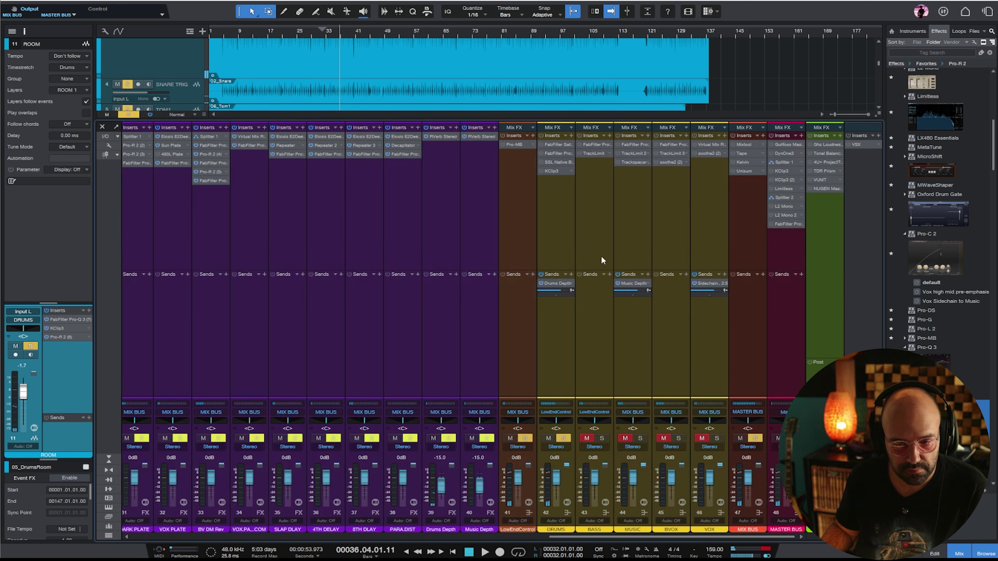
pyautogui.click(601, 256)
pyautogui.click(565, 225)
pyautogui.hotkey('shift', 's')
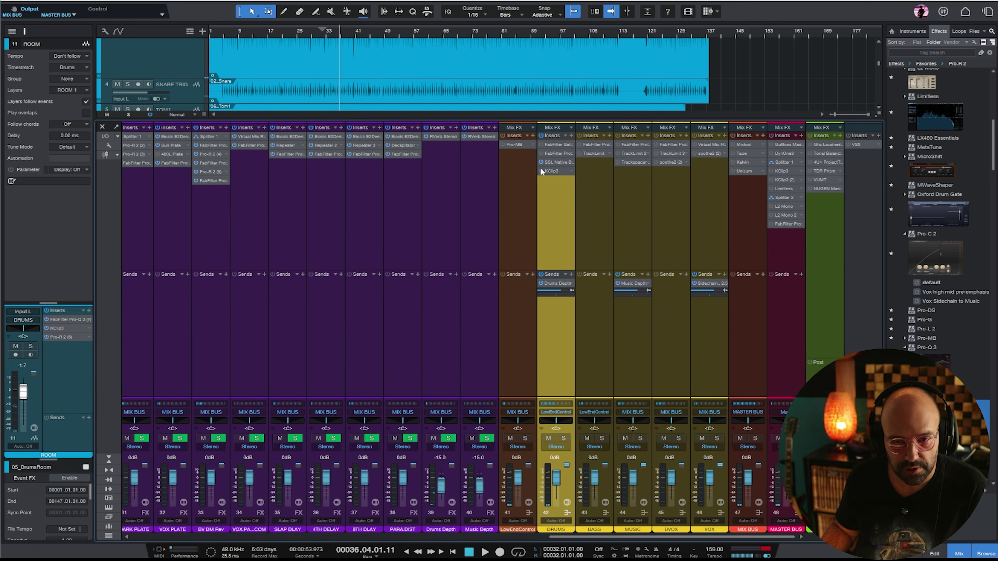
pyautogui.doubleClick(555, 162)
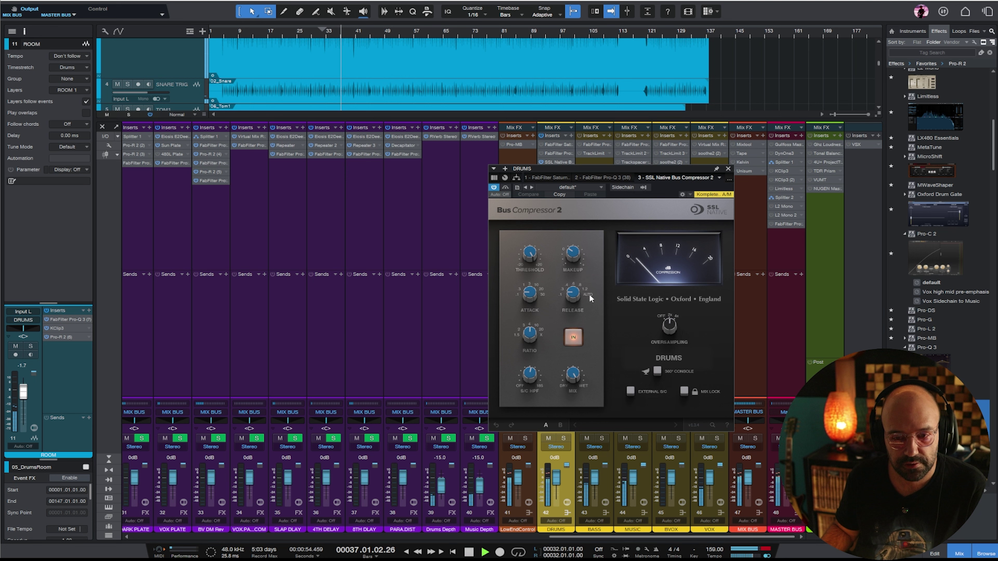
# - Restore the drum solos, set the bus compressor's attack to 10 ms and threshold to 17.2 dB, and close it
pyautogui.press('s')
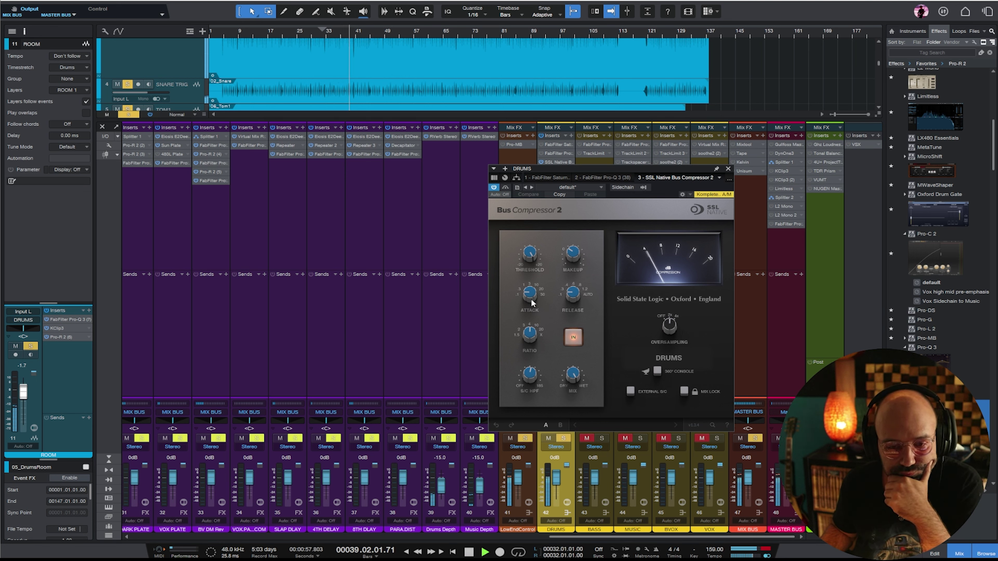
pyautogui.scroll(3, 531, 299)
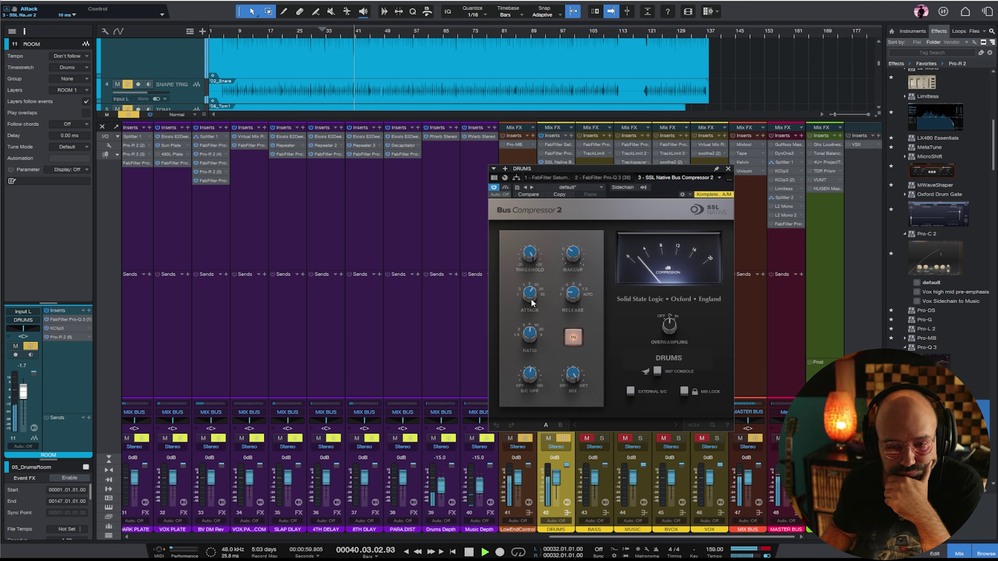
pyautogui.moveTo(524, 261)
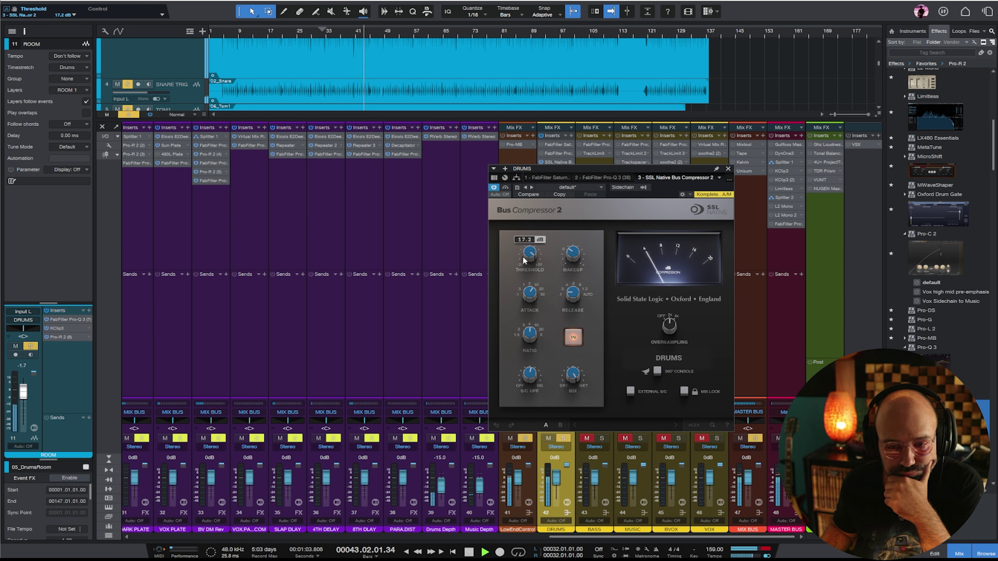
pyautogui.click(728, 169)
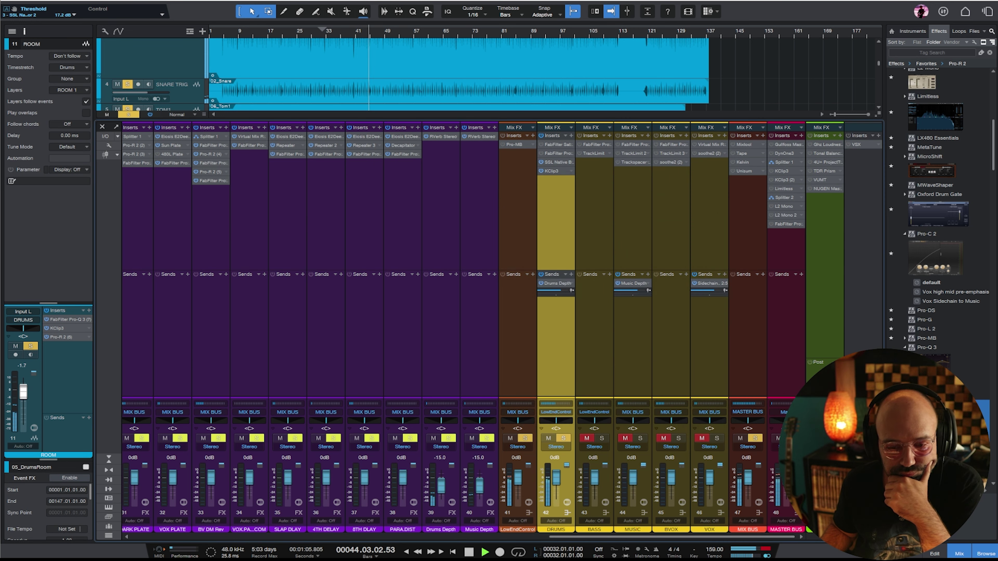
# - Stop playback and lower the KICK channel's fader to -5.0 dB
pyautogui.moveTo(609, 537); pyautogui.dragTo(193, 536)
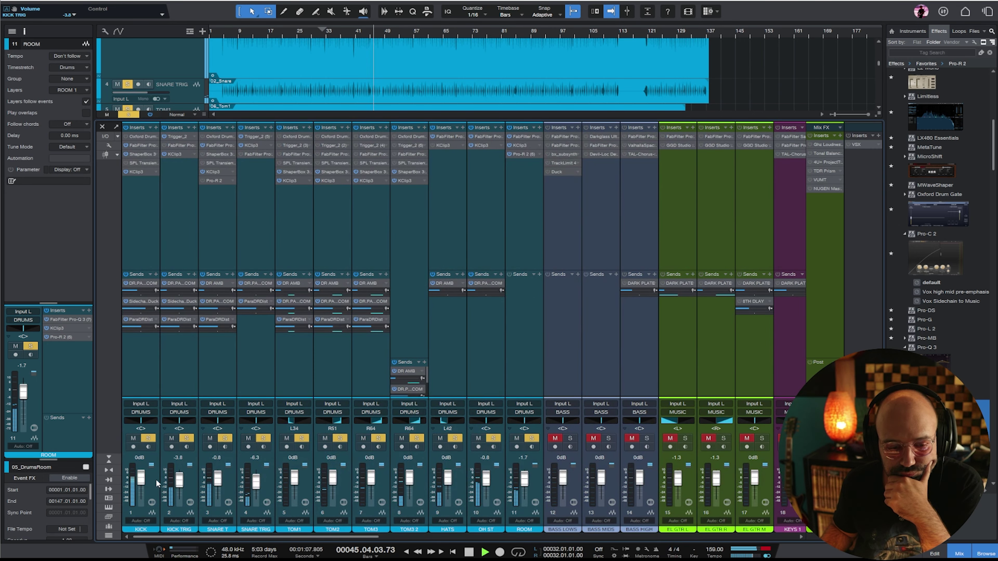
pyautogui.scroll(-1, 142, 478)
pyautogui.press('space')
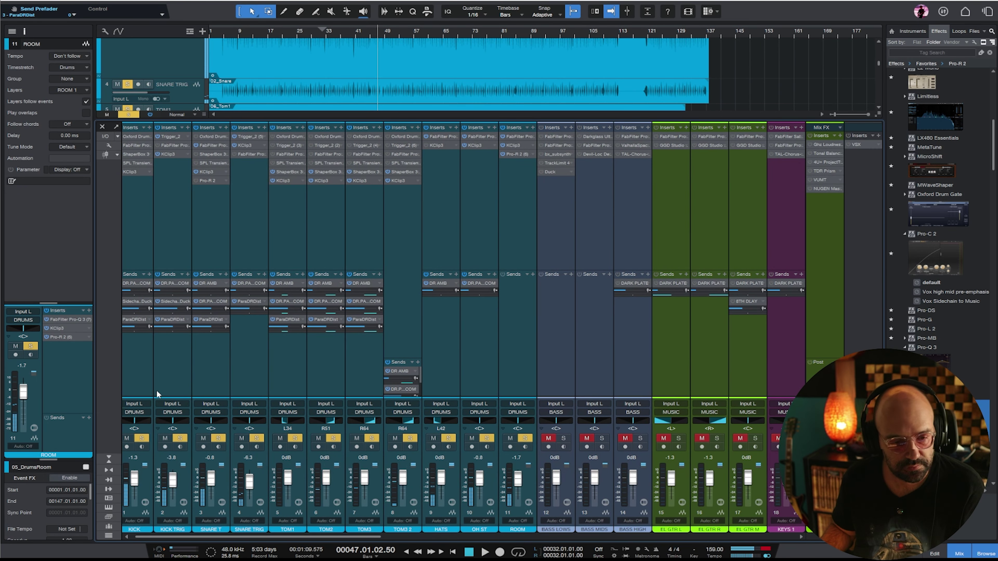
pyautogui.click(125, 485)
pyautogui.moveTo(134, 478); pyautogui.dragTo(132, 484)
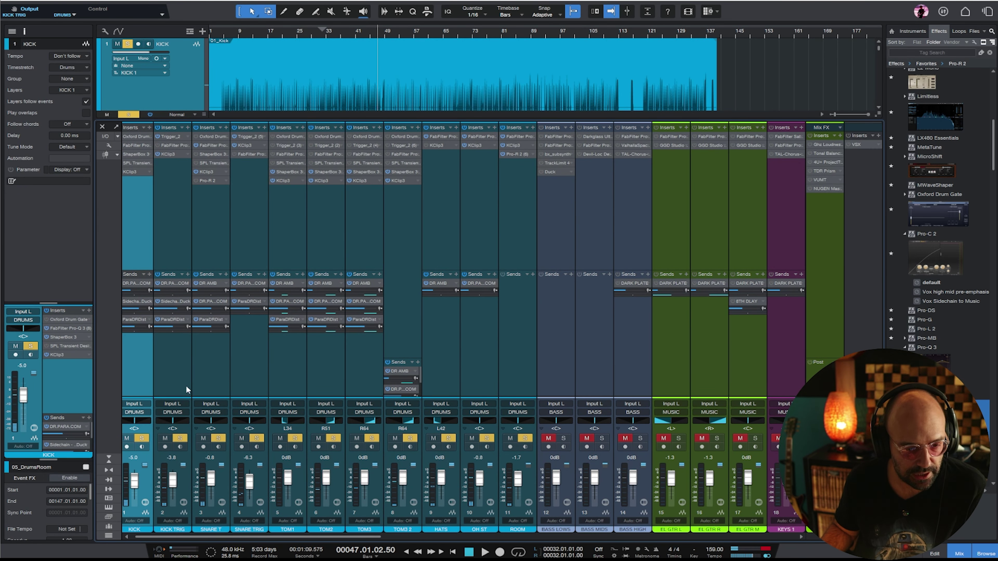
# - Set the KICK TRIG fader to 0 dB and mute the Tama Kick Sub sample in Trigger 2 by lowering it to -inf
pyautogui.click(161, 489)
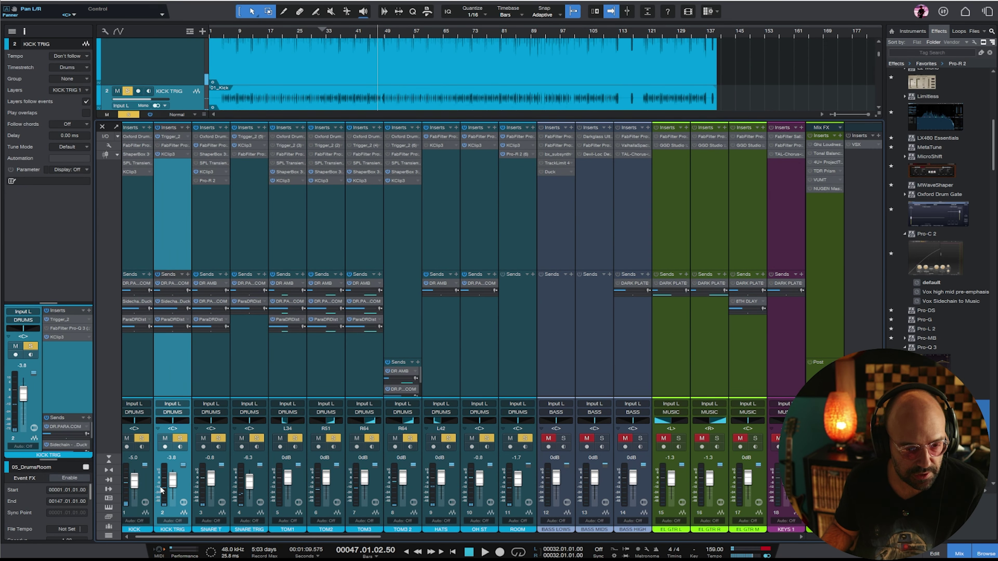
pyautogui.click(315, 34)
pyautogui.click(169, 137)
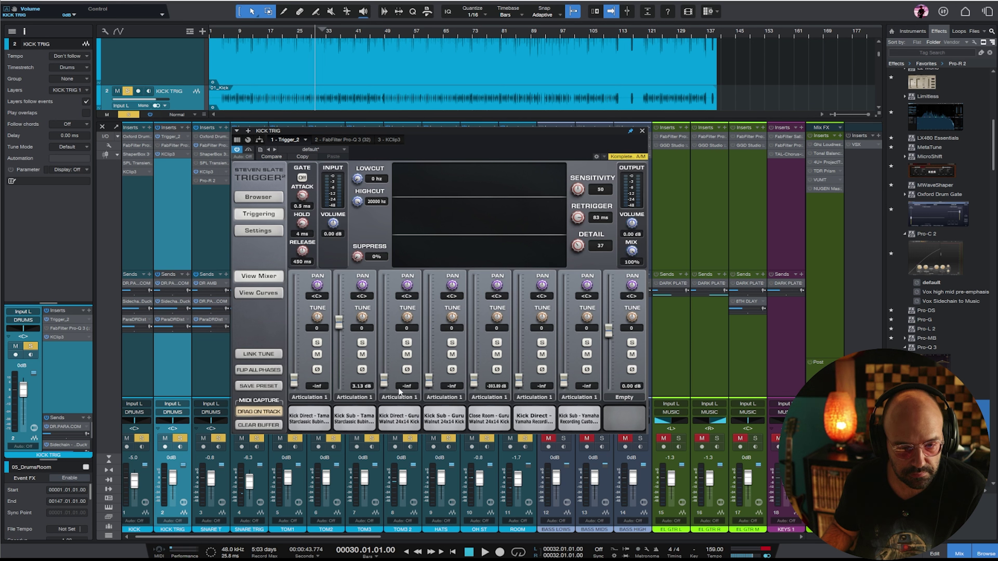
pyautogui.moveTo(336, 326); pyautogui.dragTo(368, 423)
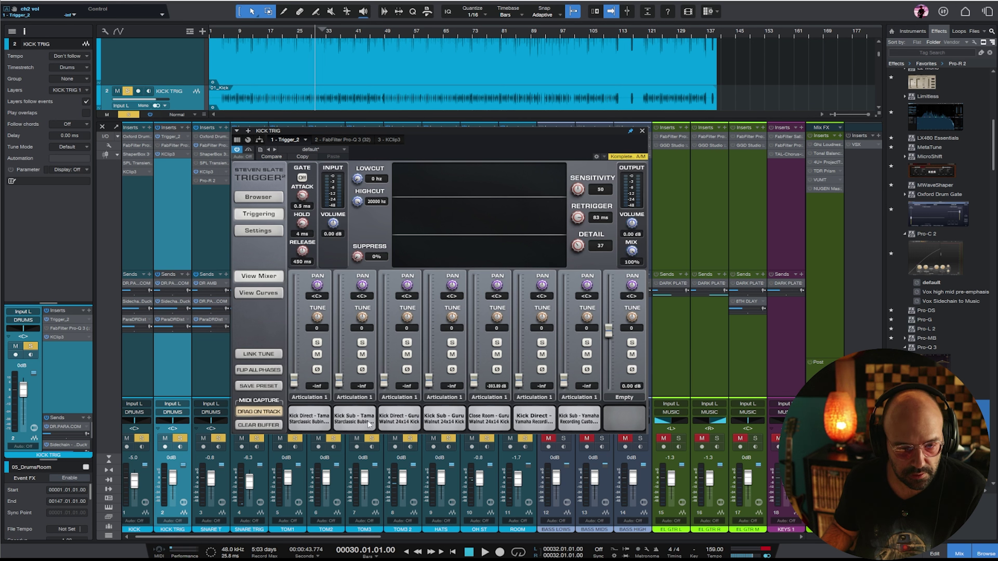
pyautogui.press('space')
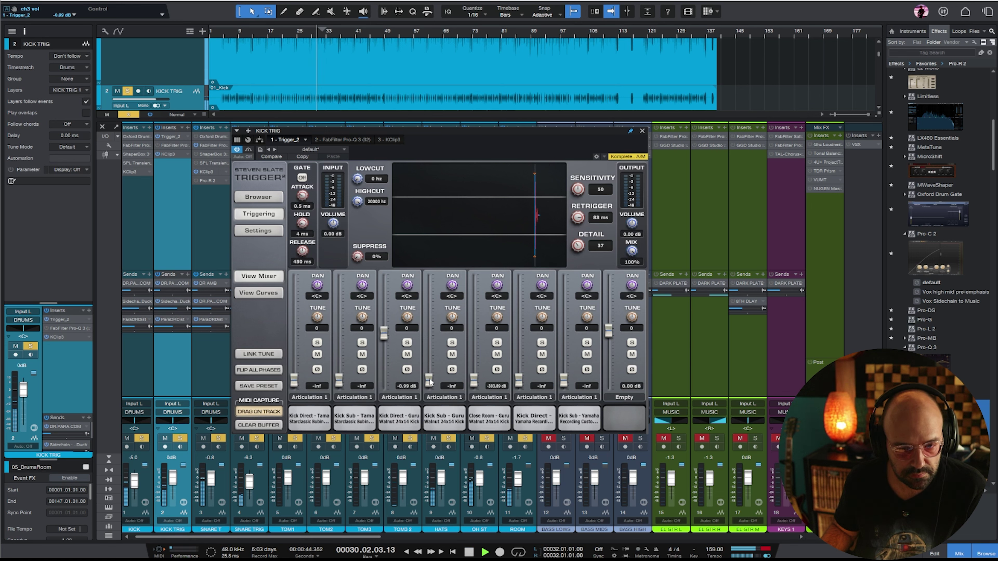
# - Set Trigger 2's Guru Walnut Kick Direct sample to 6.00 dB and Kick Sub sample to -4.70 dB, and close the plug-in
pyautogui.moveTo(428, 379); pyautogui.dragTo(429, 361)
pyautogui.moveTo(381, 340); pyautogui.dragTo(381, 314)
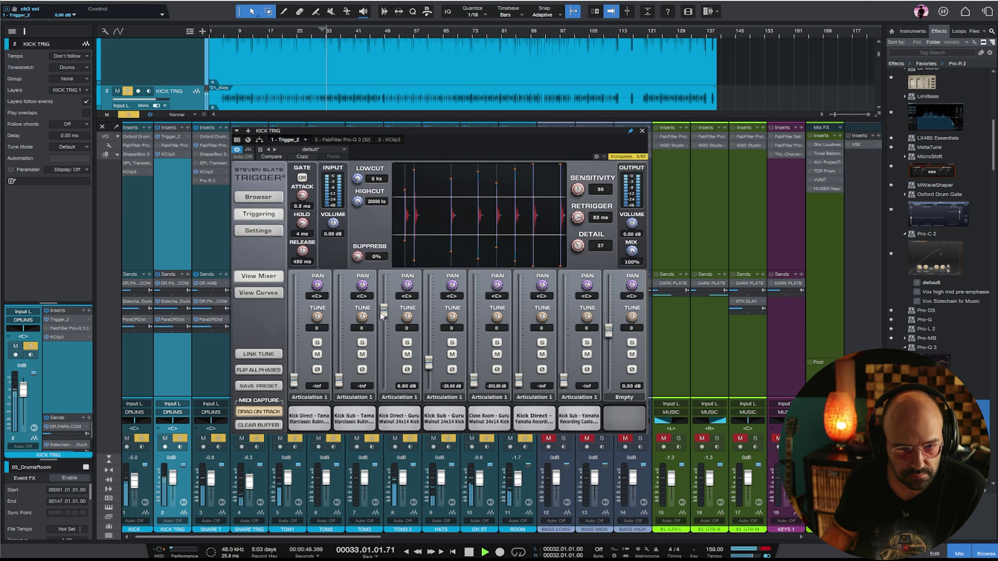
pyautogui.moveTo(430, 360); pyautogui.dragTo(432, 345)
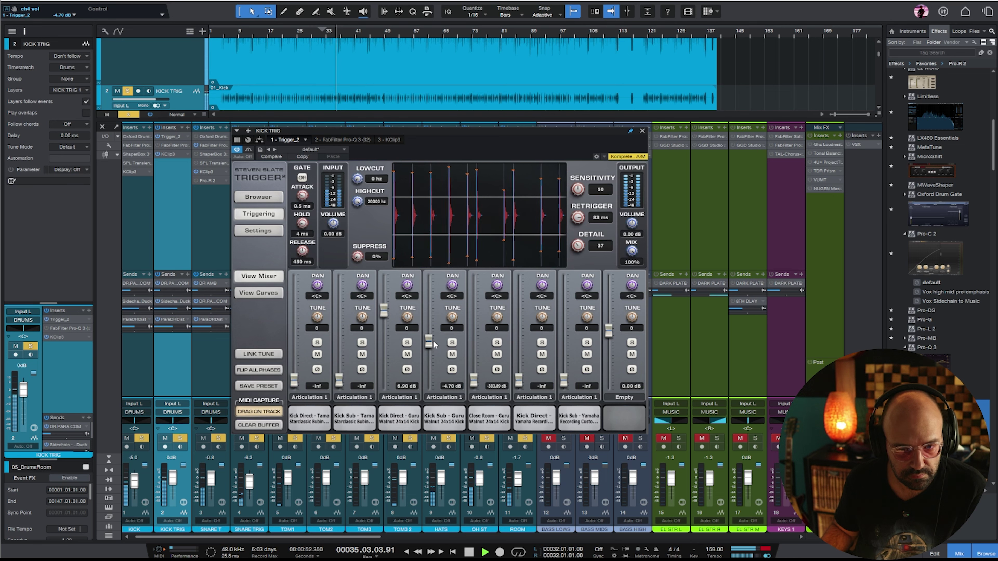
pyautogui.click(642, 131)
# - Raise the Ludwig Supraphonic Snr Top sample to 4.47 dB in SNARE TRIG's Trigger 2 and close the plug-in
pyautogui.click(228, 240)
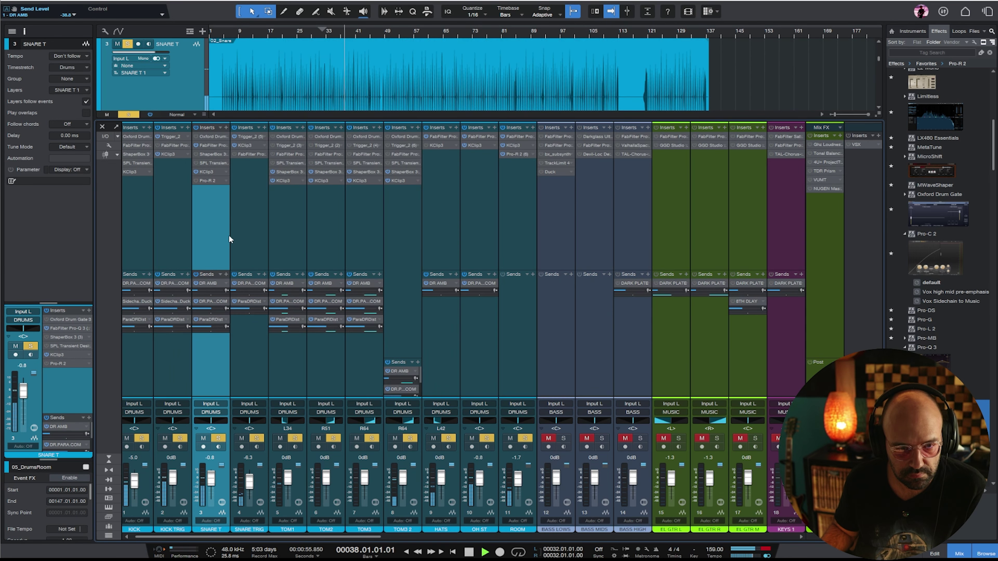
pyautogui.click(254, 168)
pyautogui.click(244, 137)
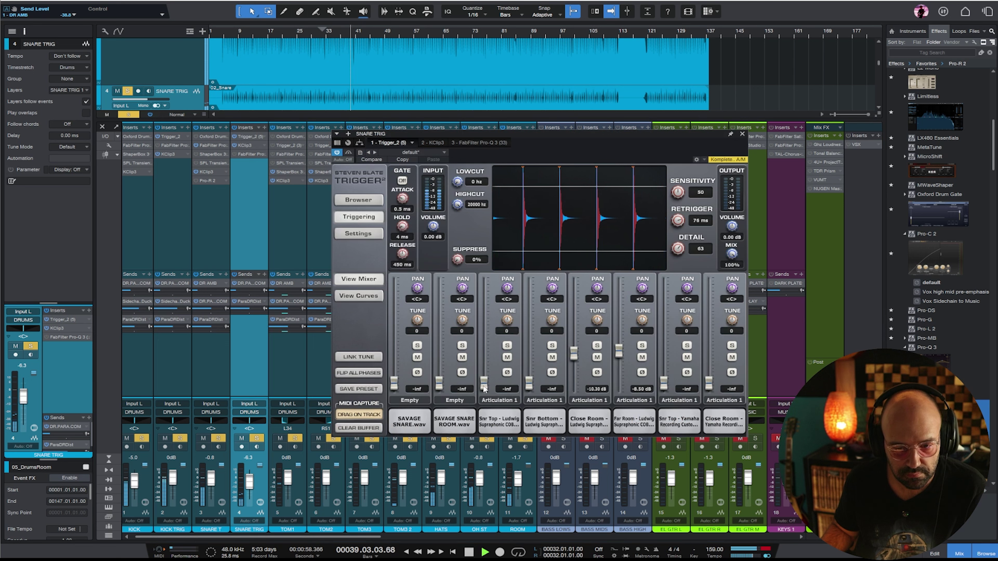
pyautogui.moveTo(484, 385); pyautogui.dragTo(486, 323)
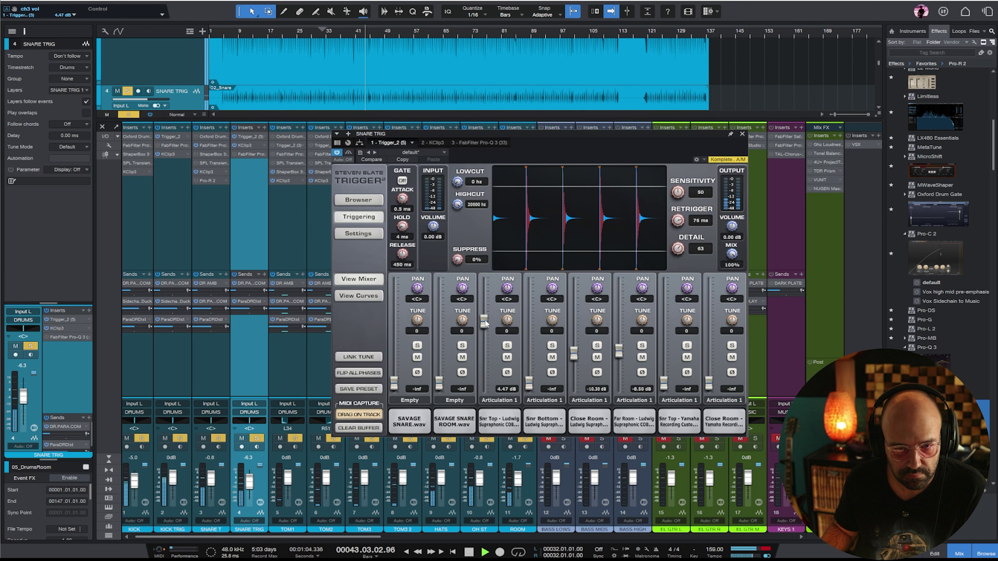
pyautogui.click(742, 134)
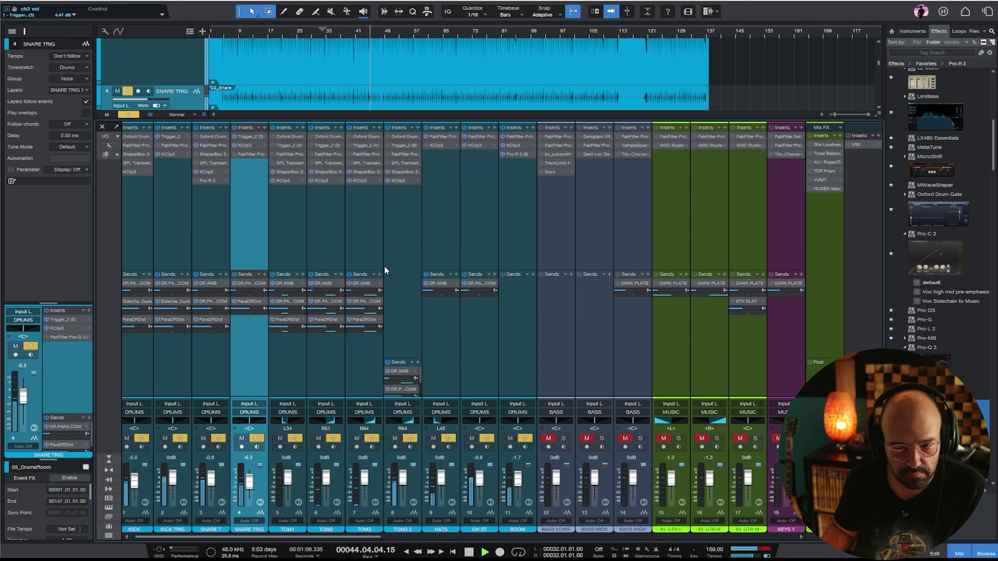
# - Raise the KClip3 input gain on TOM1 to 5.1 dB and close the plug-in
pyautogui.click(284, 381)
pyautogui.keyDown('shift'); pyautogui.click(396, 388); pyautogui.keyUp('shift')
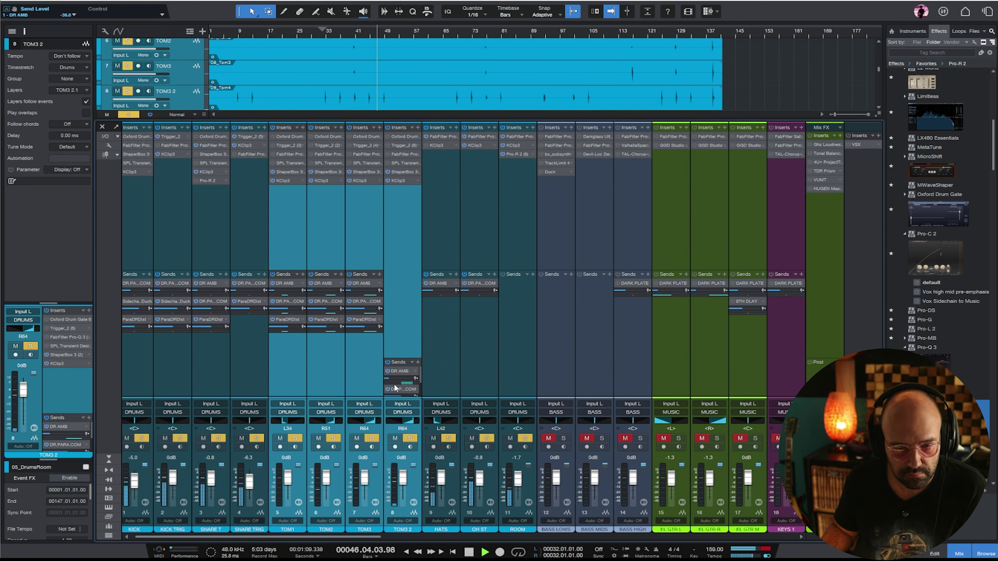
pyautogui.doubleClick(291, 180)
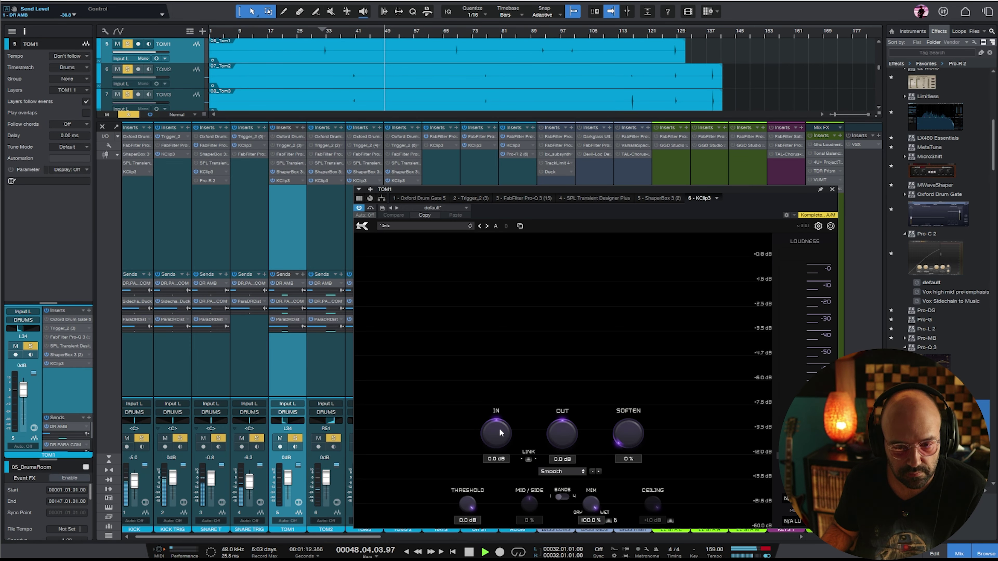
pyautogui.moveTo(499, 428); pyautogui.dragTo(501, 425)
pyautogui.click(832, 190)
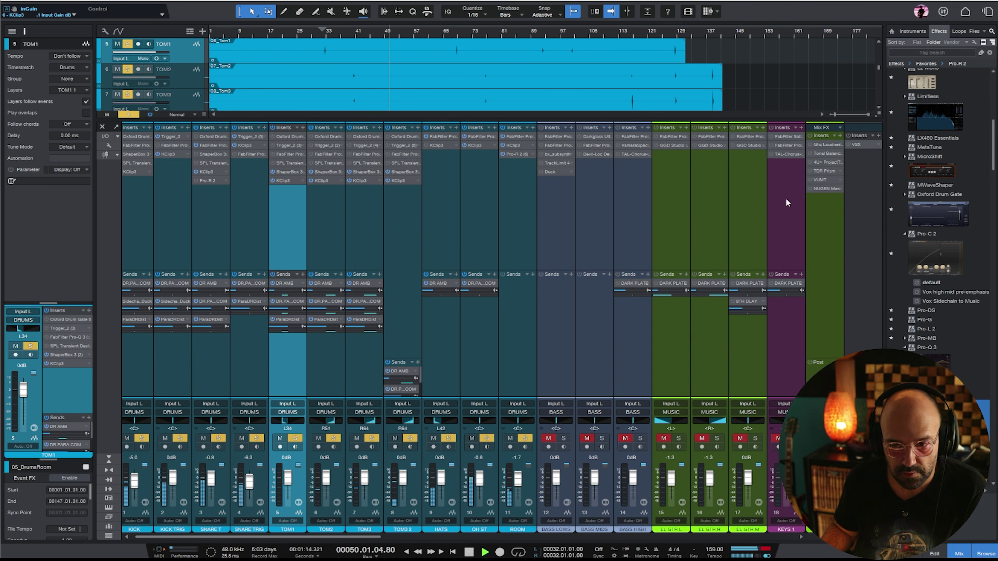
# - Copy TOM1's KClip3 onto TOM2, TOM3 and TOM3 2 in place of their own, and play back the result
pyautogui.press('space')
pyautogui.doubleClick(322, 180)
pyautogui.keyDown('shift'); pyautogui.click(424, 211); pyautogui.keyUp('shift')
pyautogui.keyDown('shift'); pyautogui.click(388, 213); pyautogui.keyUp('shift')
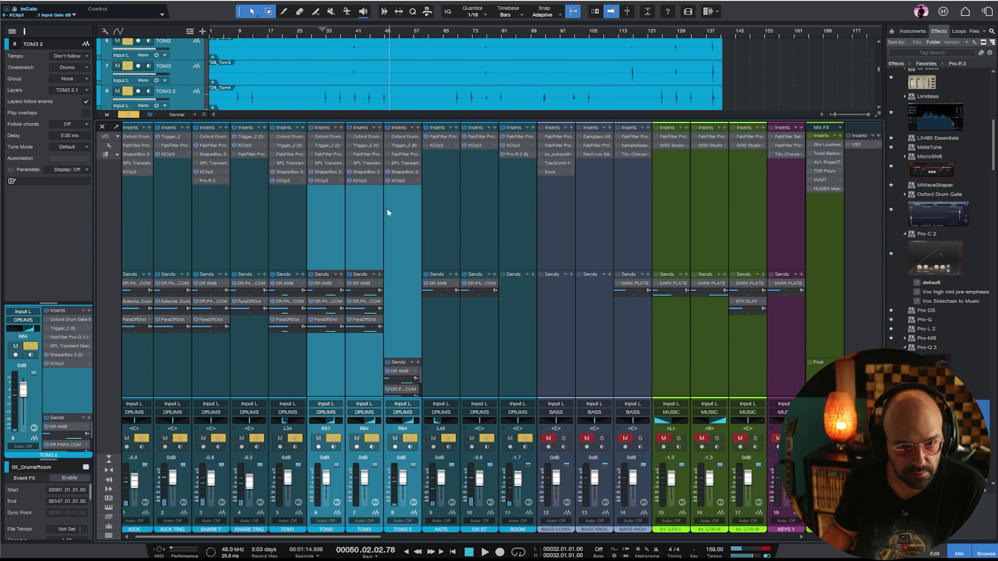
pyautogui.moveTo(293, 184); pyautogui.dragTo(334, 183)
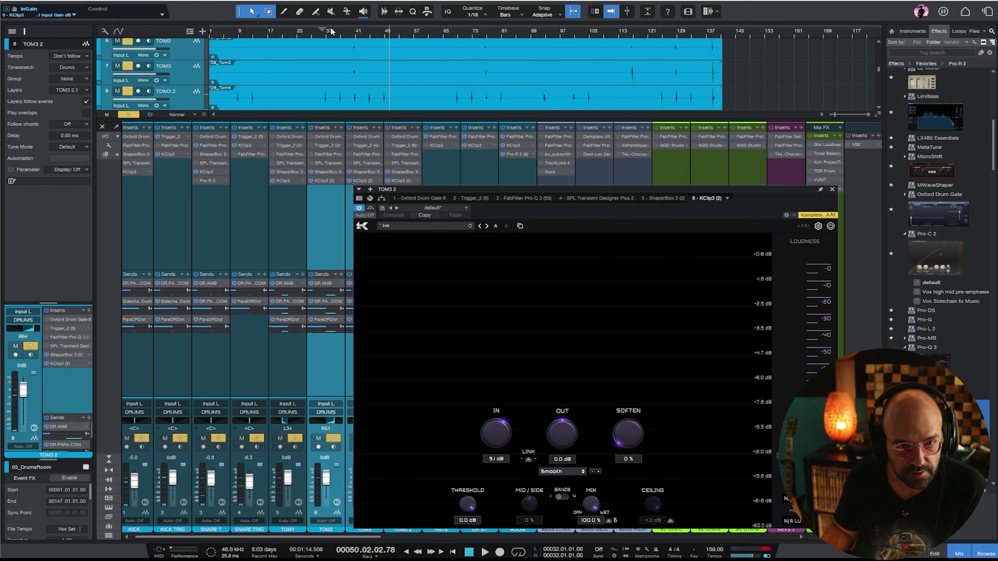
pyautogui.press('space')
pyautogui.click(833, 190)
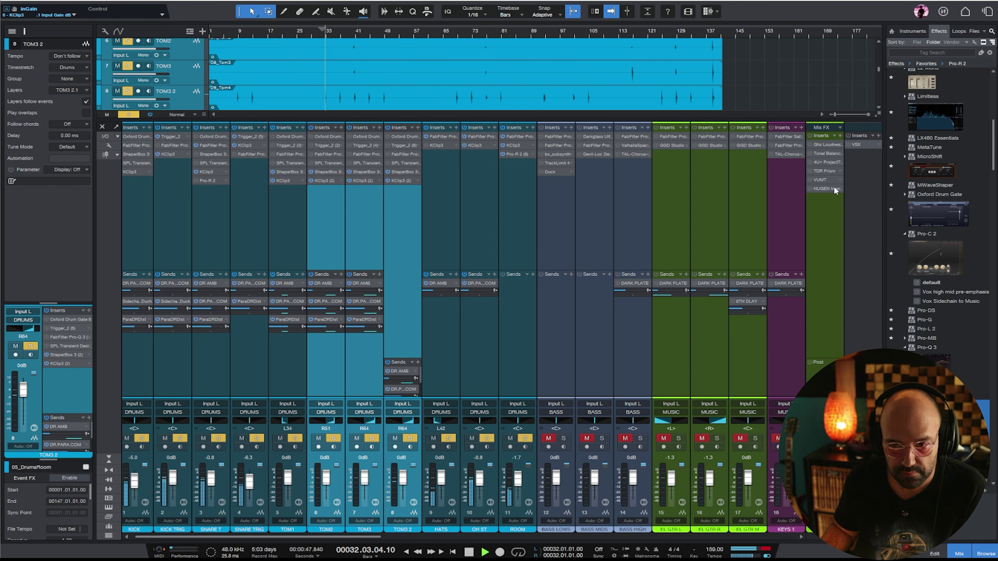
pyautogui.click(391, 338)
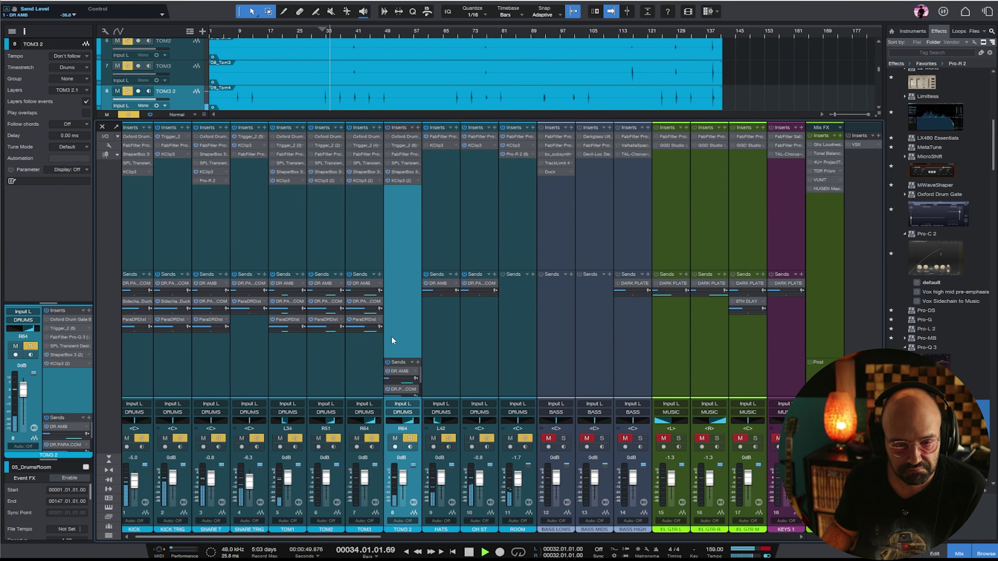
pyautogui.press('space')
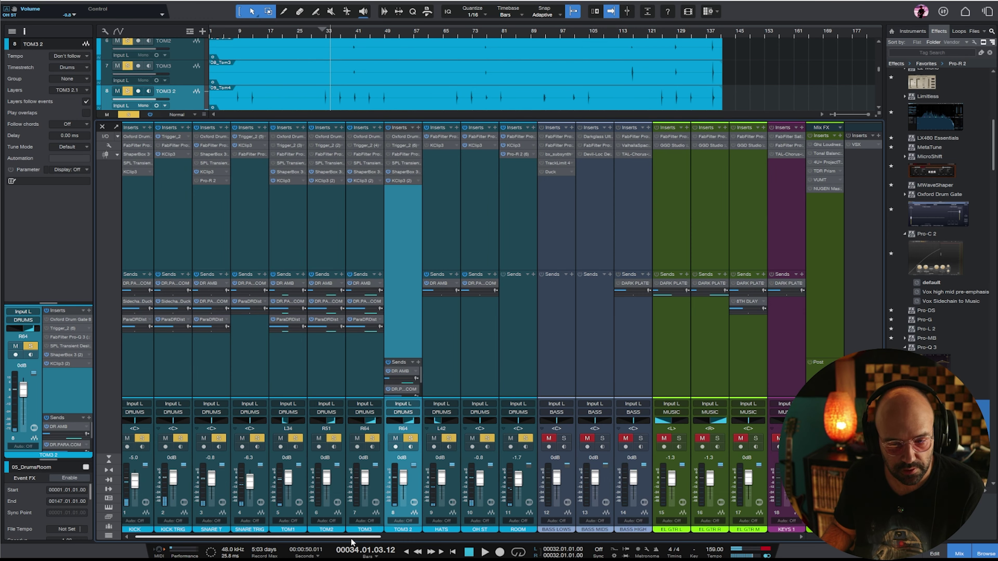
# - Unmute and solo BASS LOWS with the drums, set its fader to -0.4 dB and start playback
pyautogui.moveTo(350, 538); pyautogui.dragTo(419, 539)
pyautogui.click(372, 315)
pyautogui.press('space')
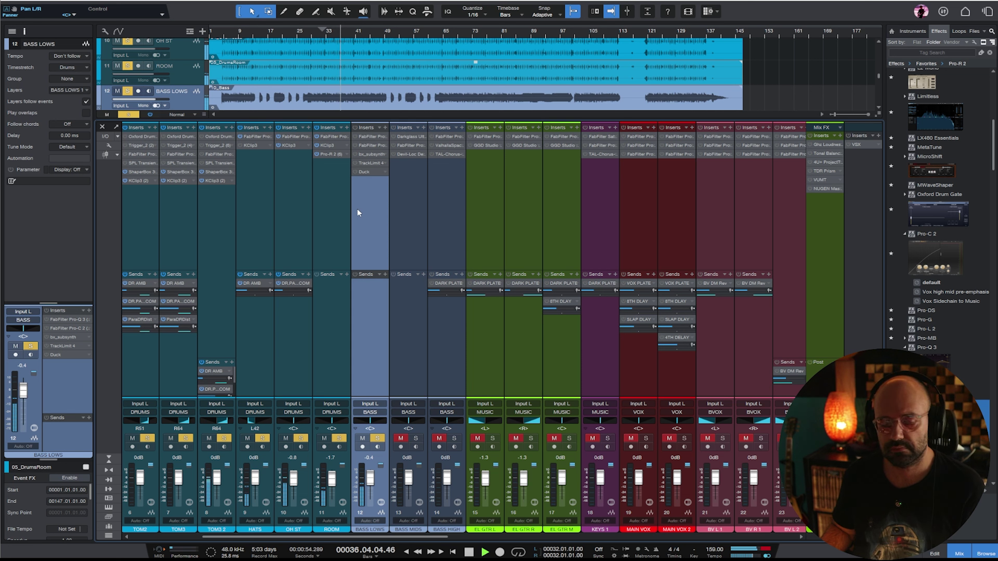
# - Copy the bass clip from BASS LOWS onto the BASS MIDS and BASS HIGH tracks, then solo BASS MIDS during playback
pyautogui.press('space')
pyautogui.click(398, 179)
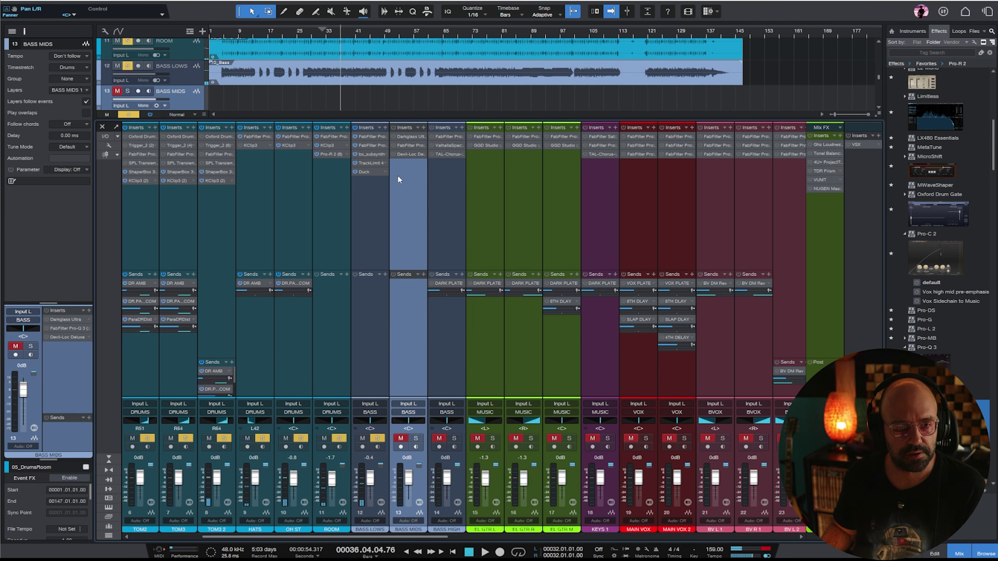
pyautogui.moveTo(466, 78)
pyautogui.keyDown('alt'); pyautogui.mouseDown()
pyautogui.moveTo(467, 94)
pyautogui.moveTo(468, 82)
pyautogui.mouseUp(); pyautogui.keyUp('alt')
pyautogui.scroll(-3, 469, 95)
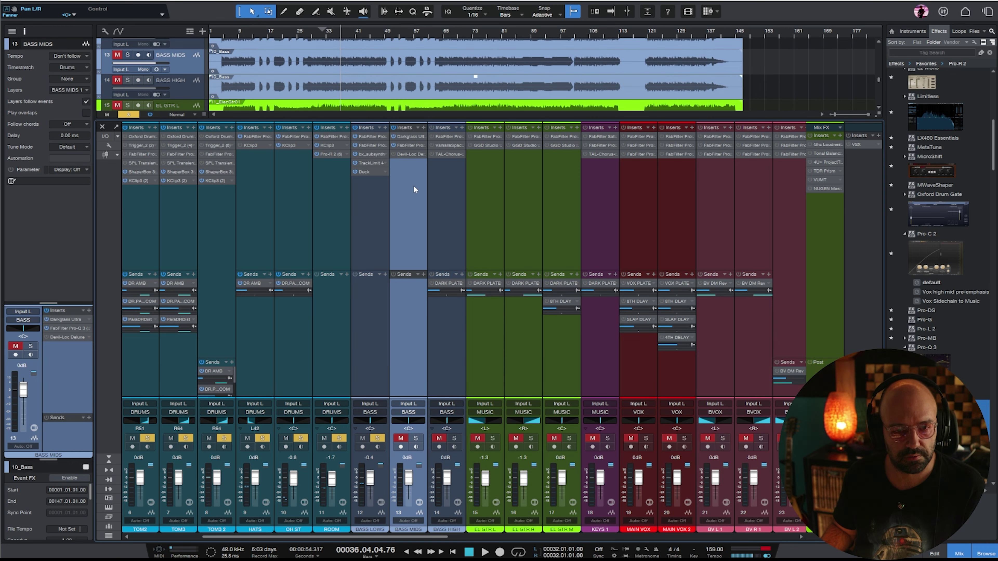
pyautogui.press('space')
pyautogui.click(415, 438)
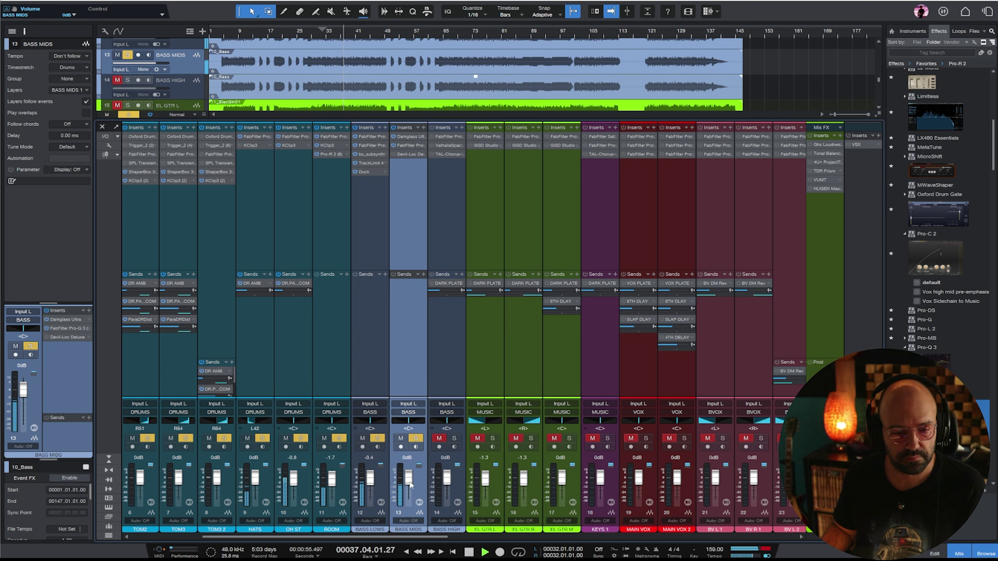
# - Shorten the ducking curve in BASS LOWS' Duck by moving its upper rise node to about halfway between grid lines 1 and 2
pyautogui.click(375, 183)
pyautogui.click(369, 177)
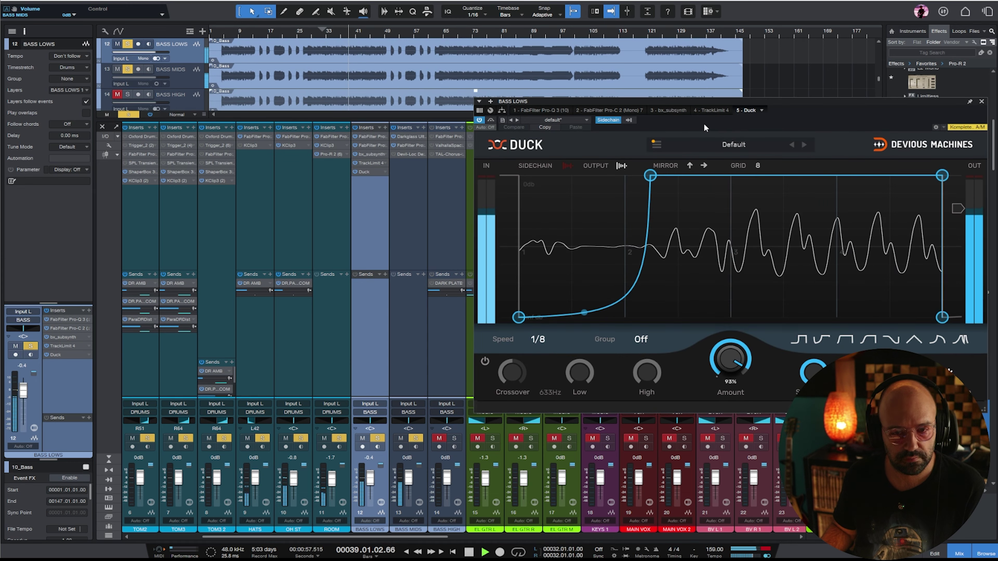
pyautogui.moveTo(694, 101); pyautogui.dragTo(564, 107)
pyautogui.click(437, 171)
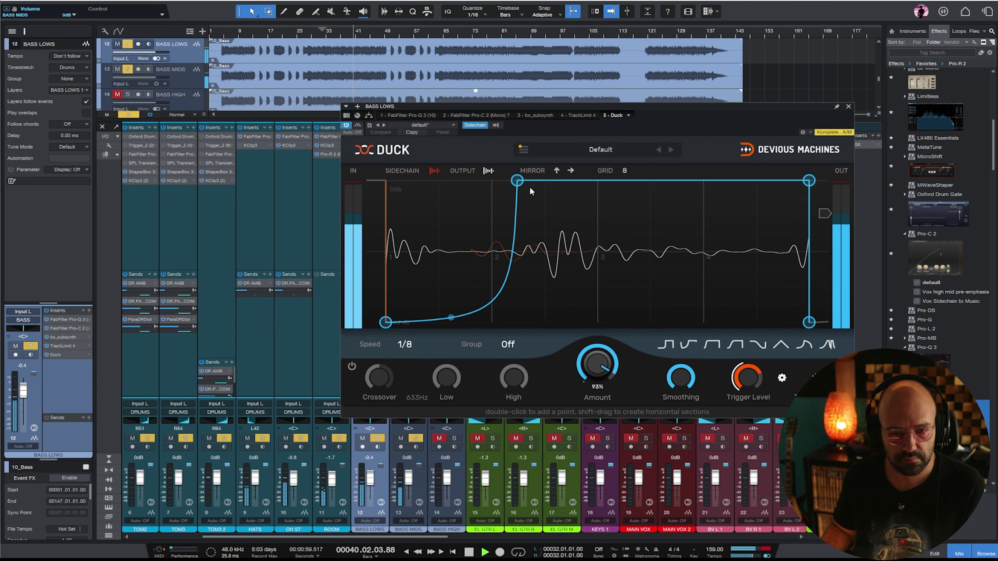
pyautogui.moveTo(517, 181); pyautogui.dragTo(452, 181)
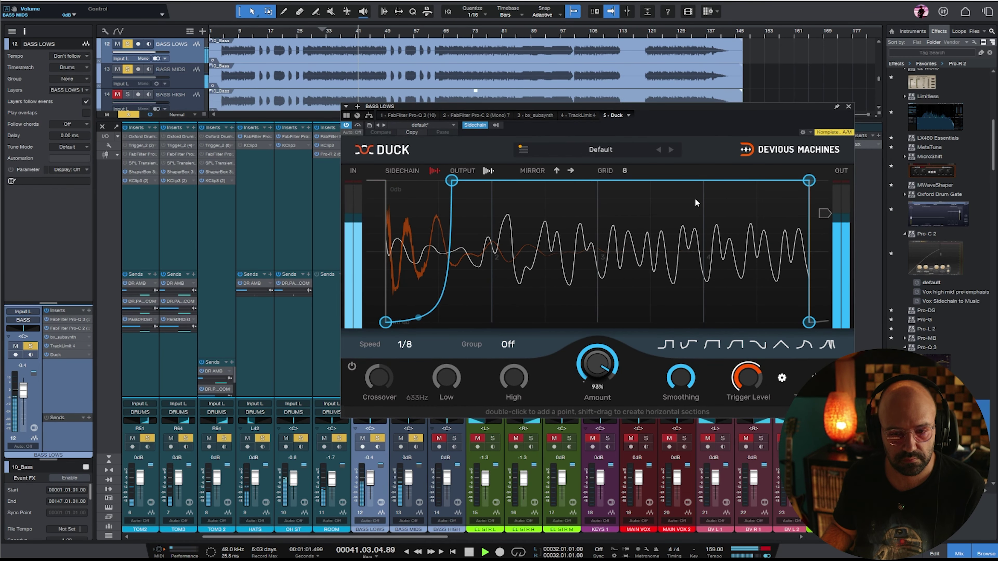
pyautogui.click(849, 106)
# - In BASS MIDS' Pro-Q 3, lower the high-cut frequency and move the low cut down to 134.83 Hz
pyautogui.click(399, 193)
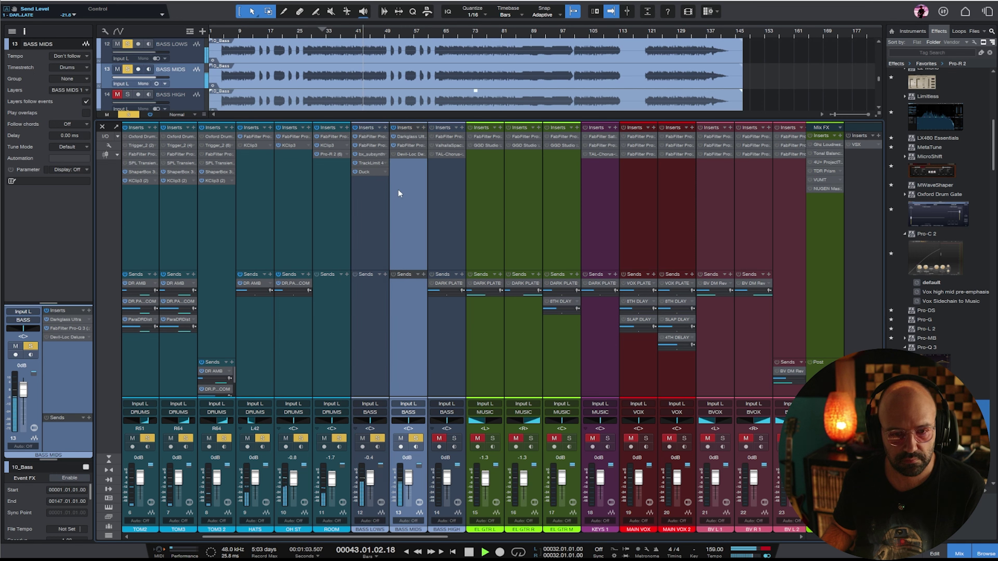
pyautogui.click(410, 146)
pyautogui.press('space')
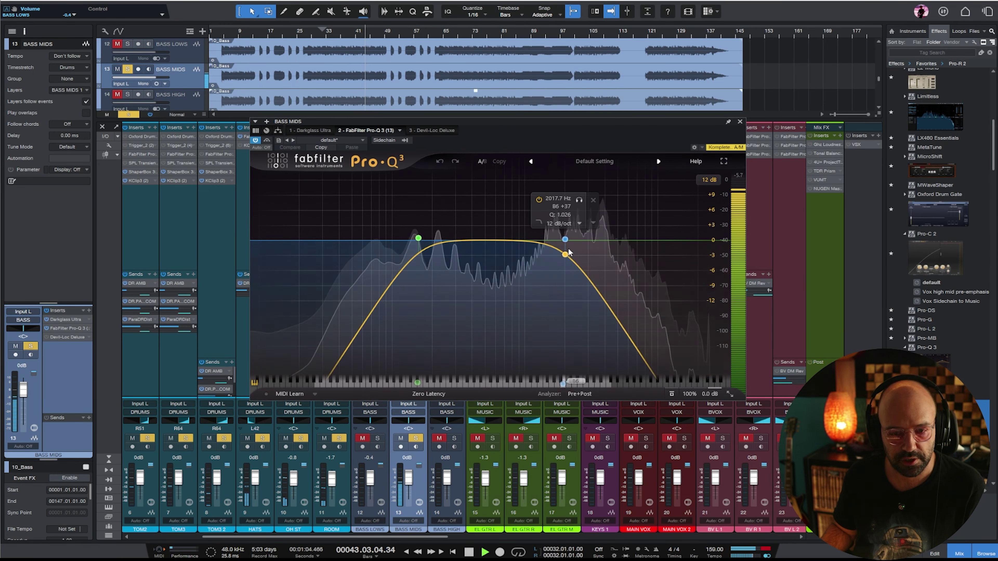
pyautogui.moveTo(562, 241); pyautogui.dragTo(523, 238)
pyautogui.moveTo(417, 241); pyautogui.dragTo(406, 241)
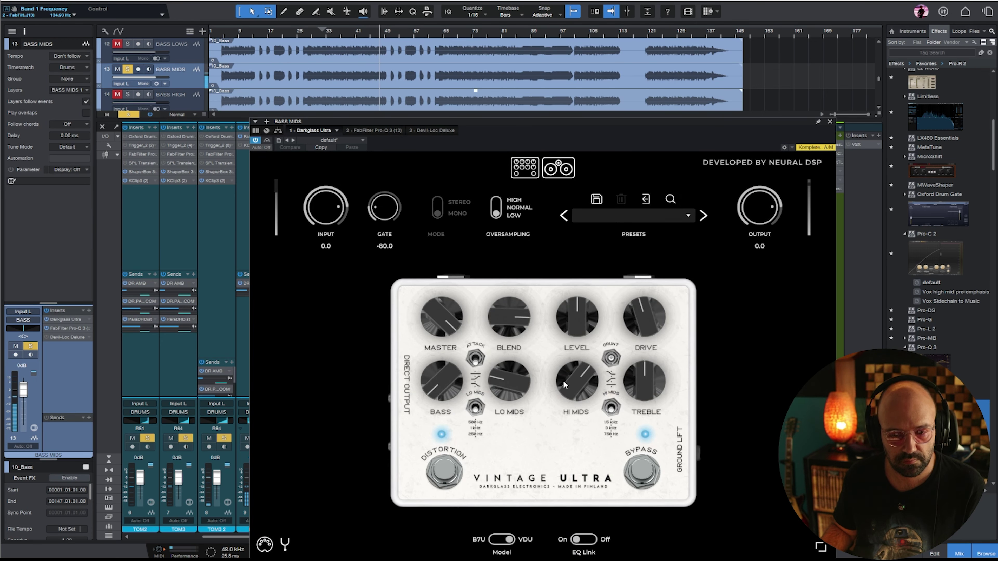
# - On BASS MIDS' Darkglass Ultra, reduce Hi Mids and set Lo Mids to 0.40, Drive to 0.72 and Treble to 0.24
pyautogui.moveTo(564, 385); pyautogui.dragTo(564, 409)
pyautogui.moveTo(497, 387); pyautogui.dragTo(498, 320)
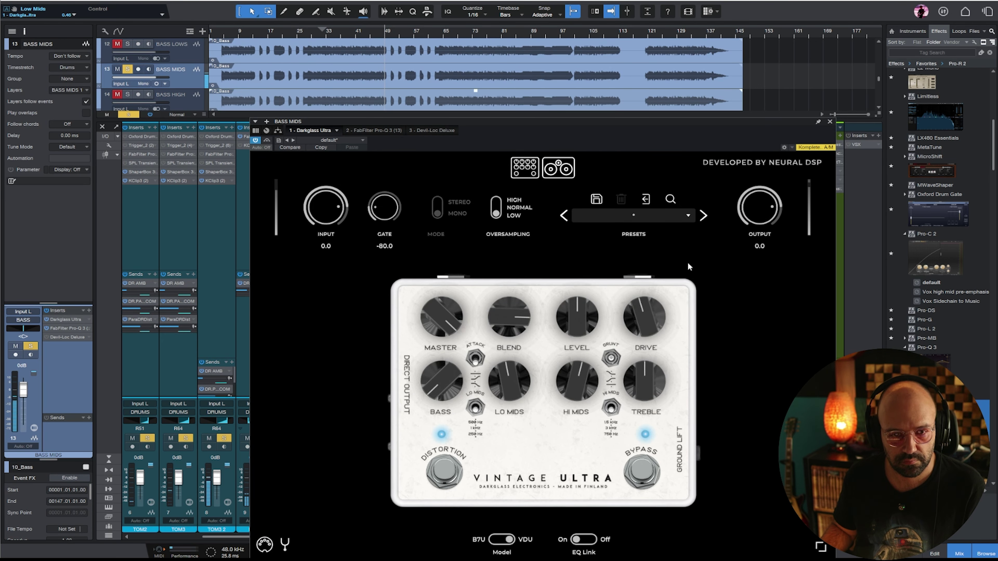
pyautogui.moveTo(648, 331); pyautogui.dragTo(644, 308)
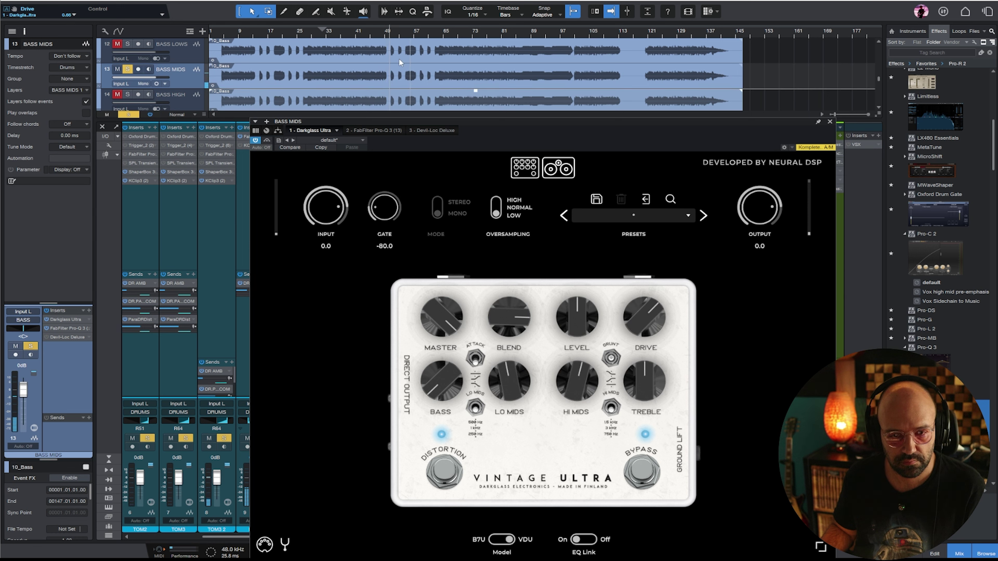
pyautogui.click(343, 35)
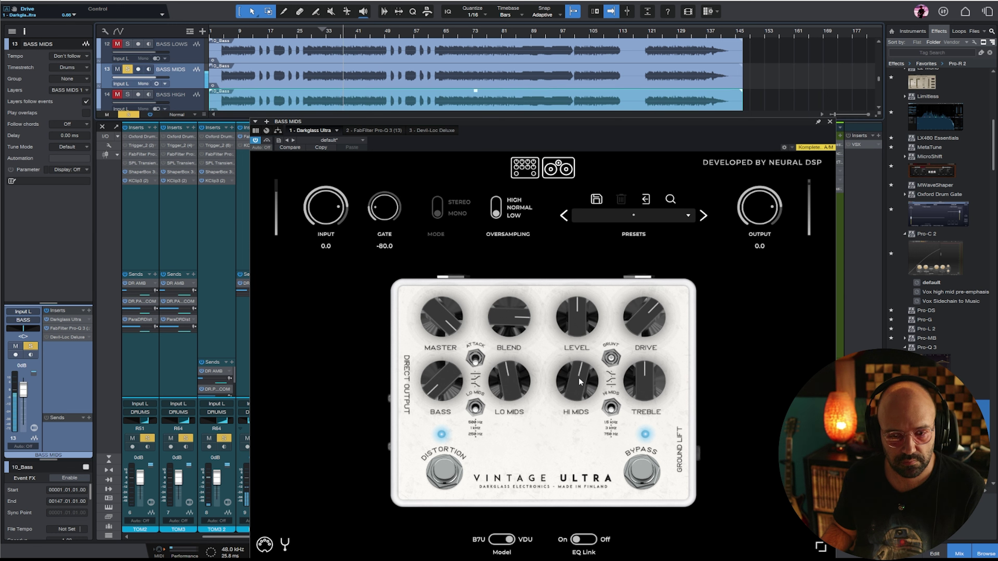
pyautogui.moveTo(644, 380); pyautogui.dragTo(683, 361)
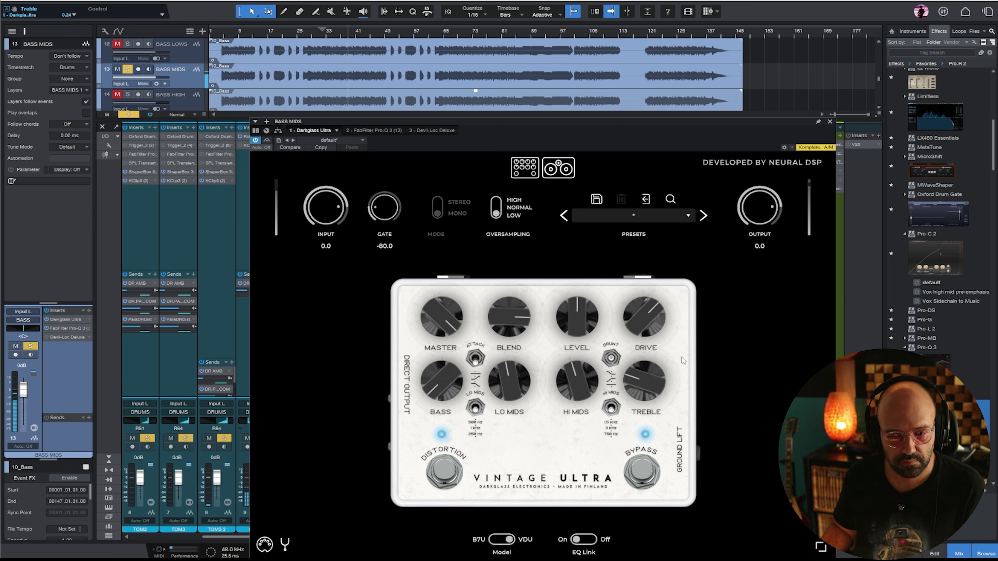
pyautogui.click(831, 122)
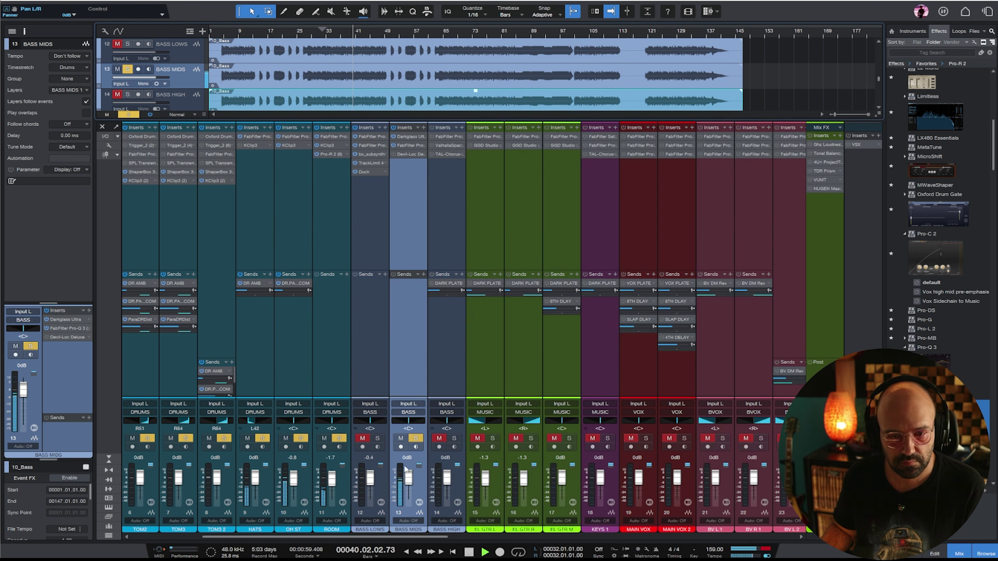
# - Solo BASS HIGH instead of BASS MIDS and set its Pro-Q 3 high cut to about 1.4 kHz and low cut to 323.85 Hz
pyautogui.click(415, 438)
pyautogui.click(454, 438)
pyautogui.click(446, 182)
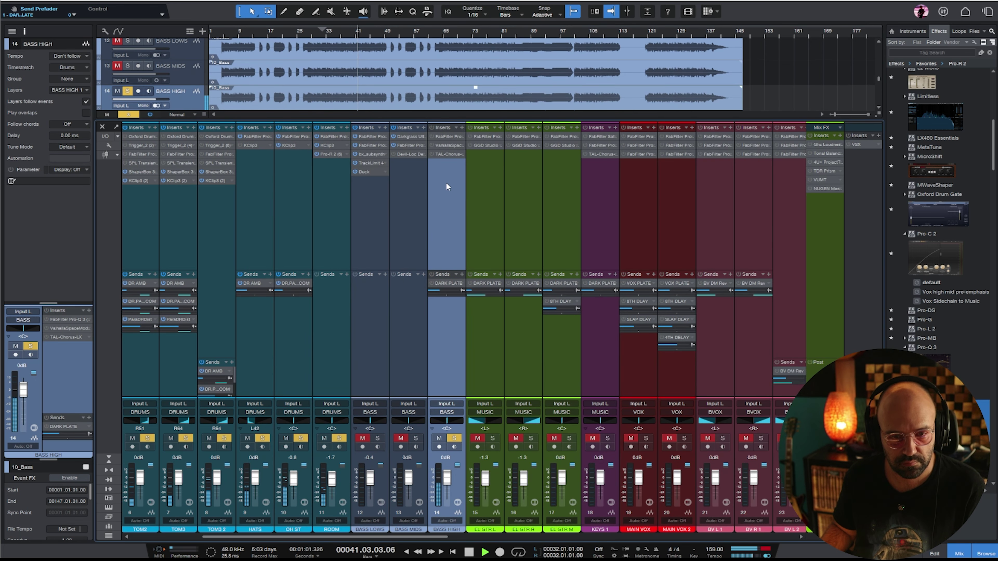
pyautogui.click(452, 137)
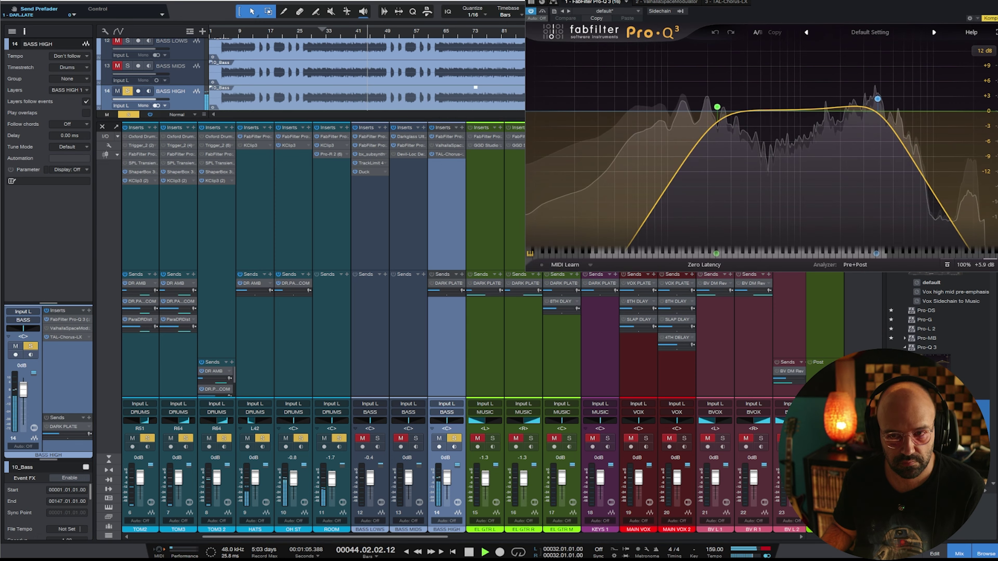
pyautogui.moveTo(750, 16); pyautogui.dragTo(585, 39)
pyautogui.moveTo(712, 122); pyautogui.dragTo(657, 131)
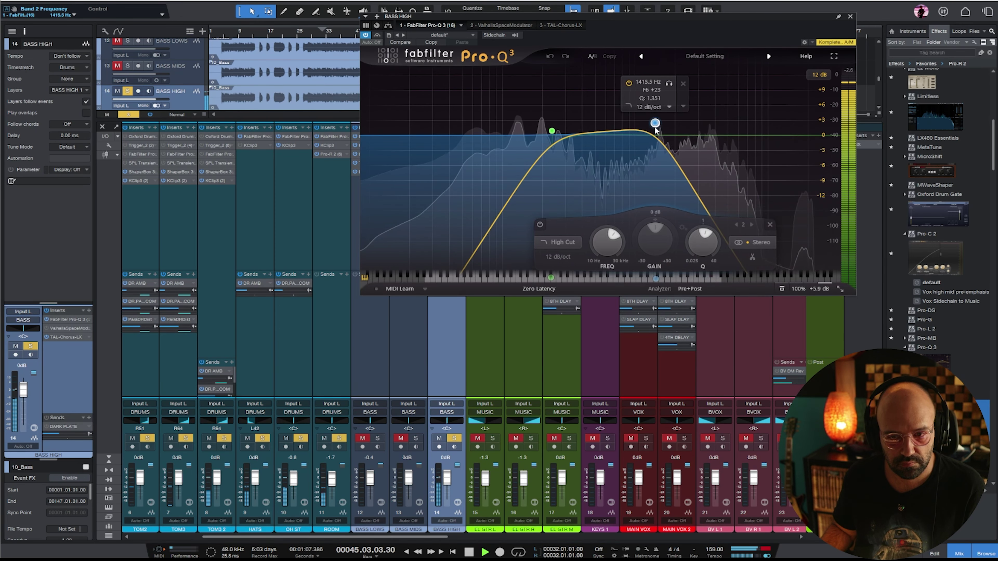
pyautogui.click(552, 131)
pyautogui.moveTo(553, 130); pyautogui.dragTo(571, 129)
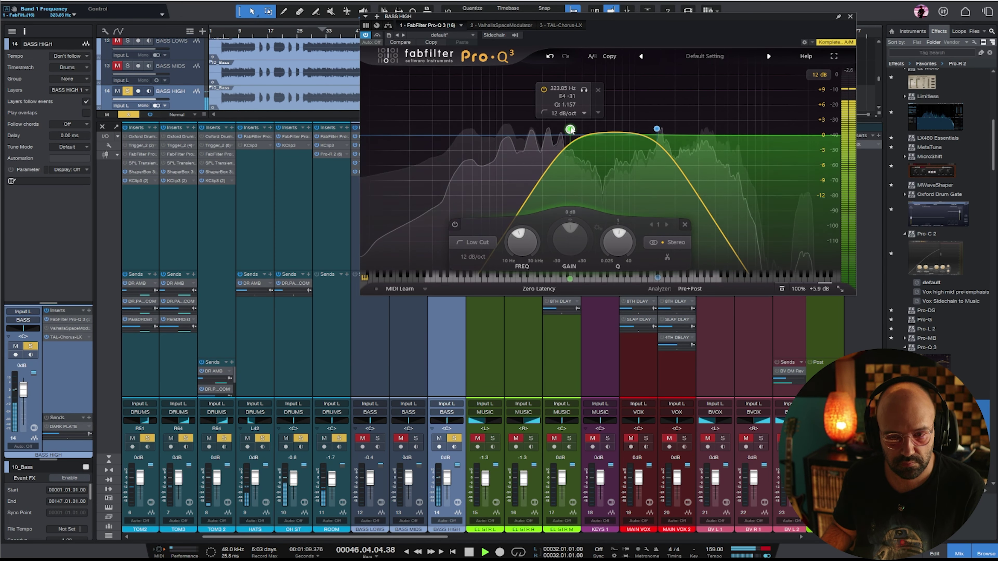
pyautogui.press('space')
pyautogui.click(850, 17)
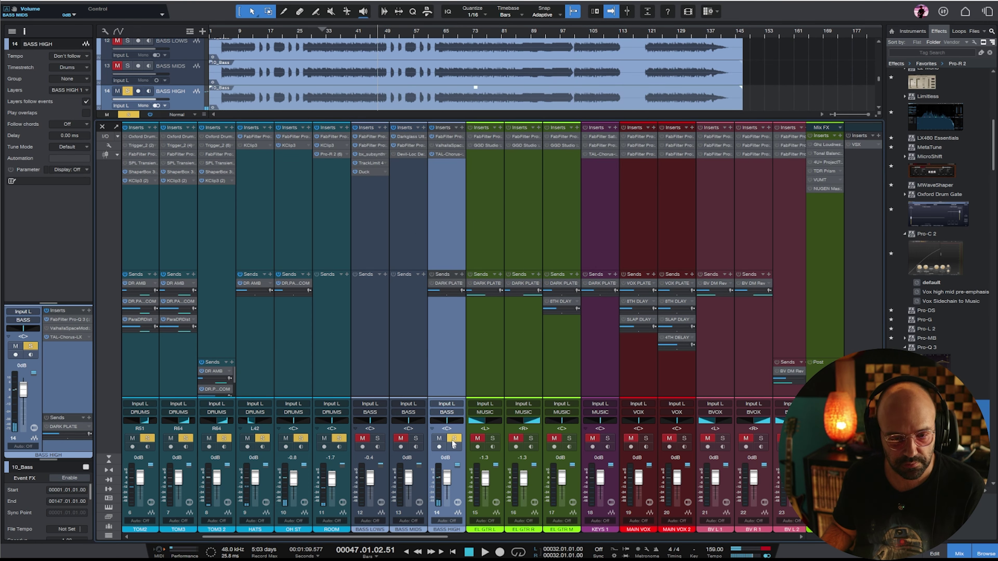
# - Unsolo BASS HIGH and try to isolate the BASS and DRUMS buses for playback
pyautogui.click(454, 439)
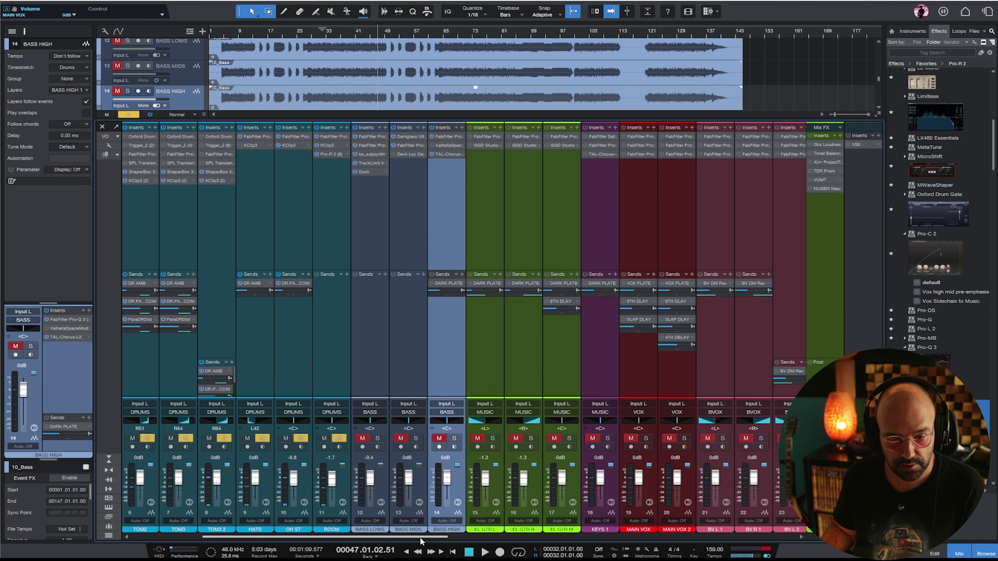
pyautogui.moveTo(417, 537); pyautogui.dragTo(766, 537)
pyautogui.click(602, 438)
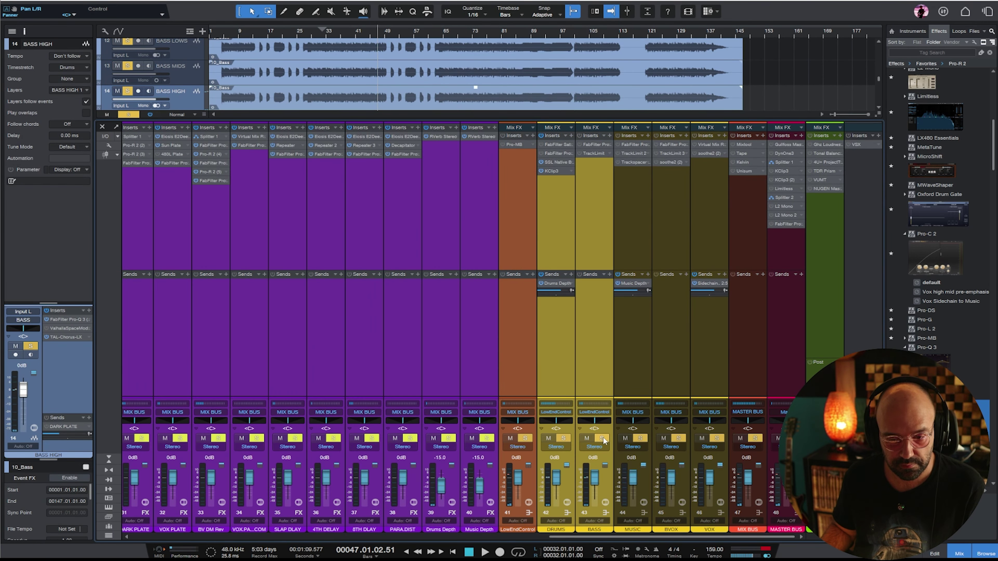
pyautogui.click(565, 439)
pyautogui.click(567, 213)
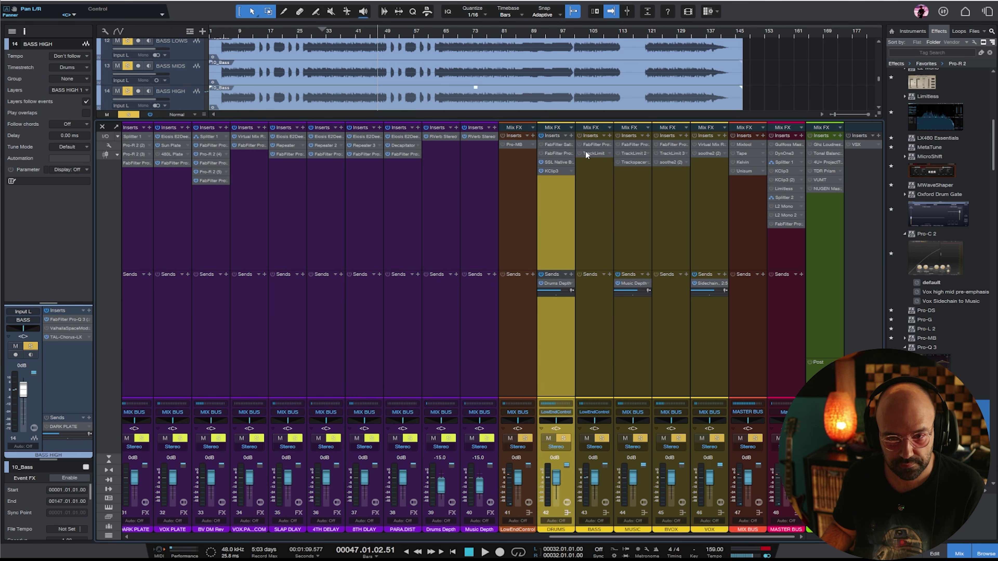
pyautogui.click(610, 199)
pyautogui.press('space')
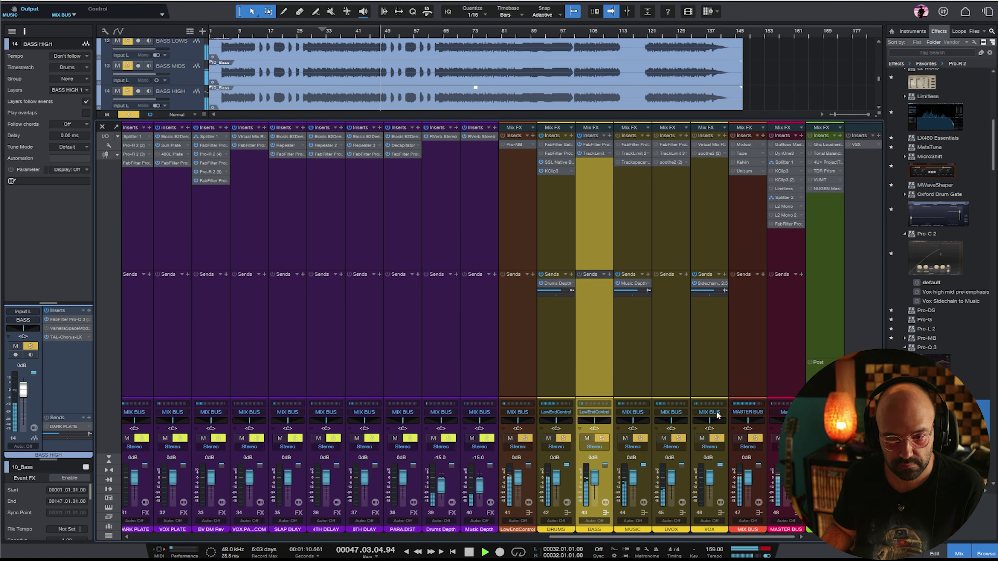
pyautogui.press('space')
# - Clear the bus solos, solo only the DRUMS and BASS buses together, and start playback
pyautogui.click(755, 438)
pyautogui.click(643, 440)
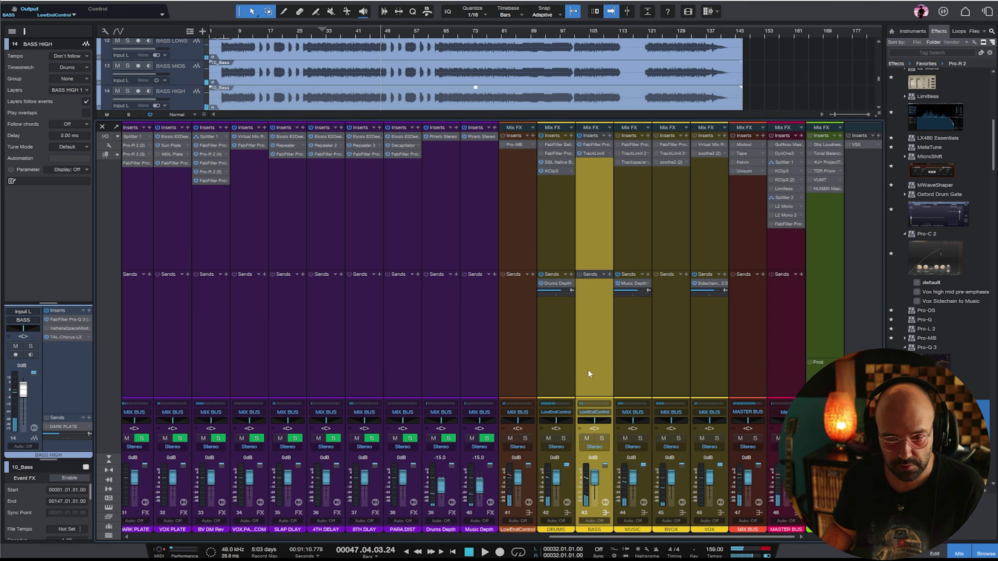
pyautogui.keyDown('shift'); pyautogui.click(556, 372); pyautogui.keyUp('shift')
pyautogui.press('s')
pyautogui.press('space')
# - Add a bell cut of 5.93 dB at 164.73 Hz in the BASS bus's Pro-Q 3
pyautogui.click(594, 143)
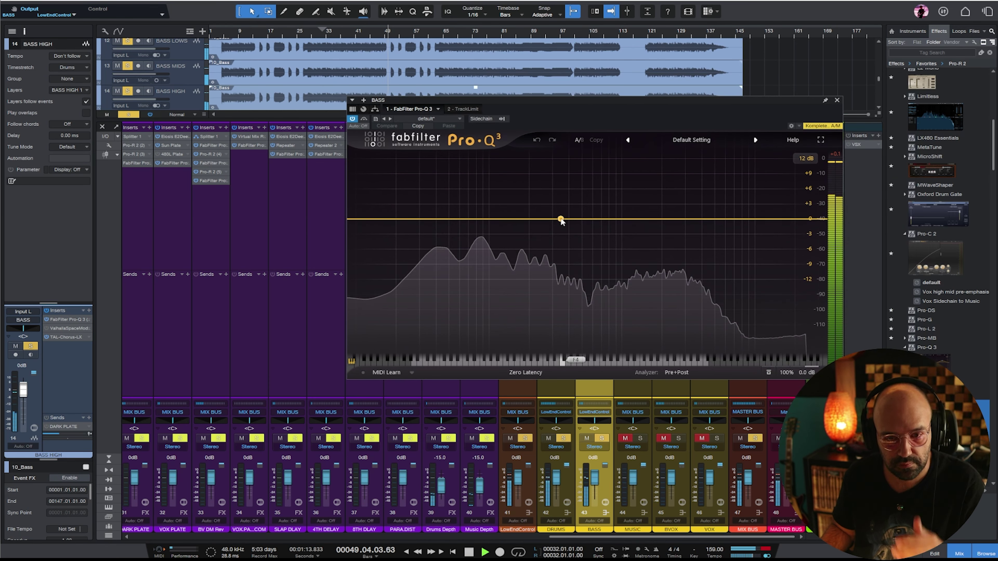
pyautogui.moveTo(527, 224); pyautogui.dragTo(527, 253)
pyautogui.scroll(-2, 525, 250)
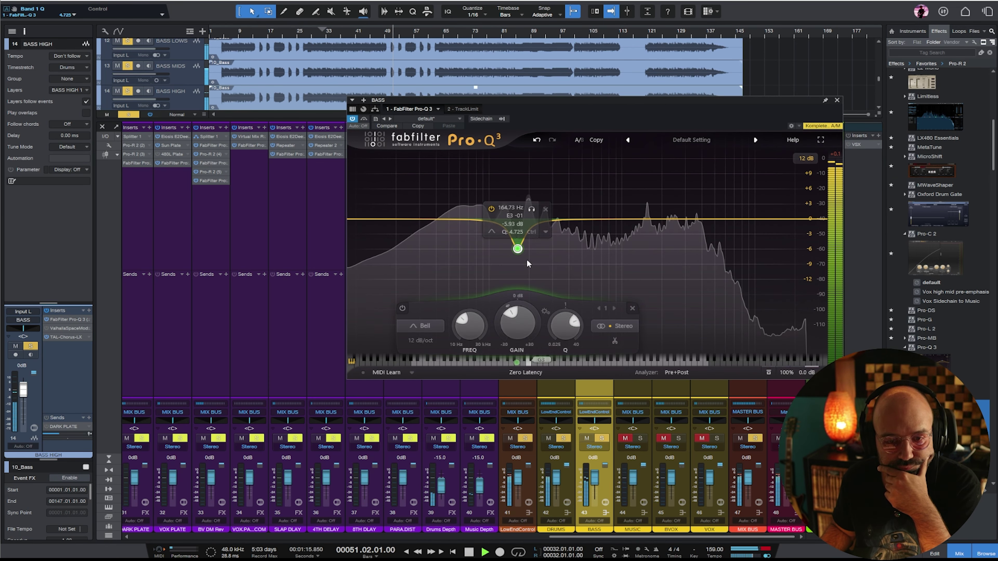
# - Add a high cut at 3113.5 Hz and a wide low-mid bell cut of about 9.5 dB to the BASS bus EQ, and close it
pyautogui.moveTo(812, 220); pyautogui.dragTo(687, 201)
pyautogui.moveTo(581, 223); pyautogui.dragTo(568, 266)
pyautogui.scroll(-6, 569, 267)
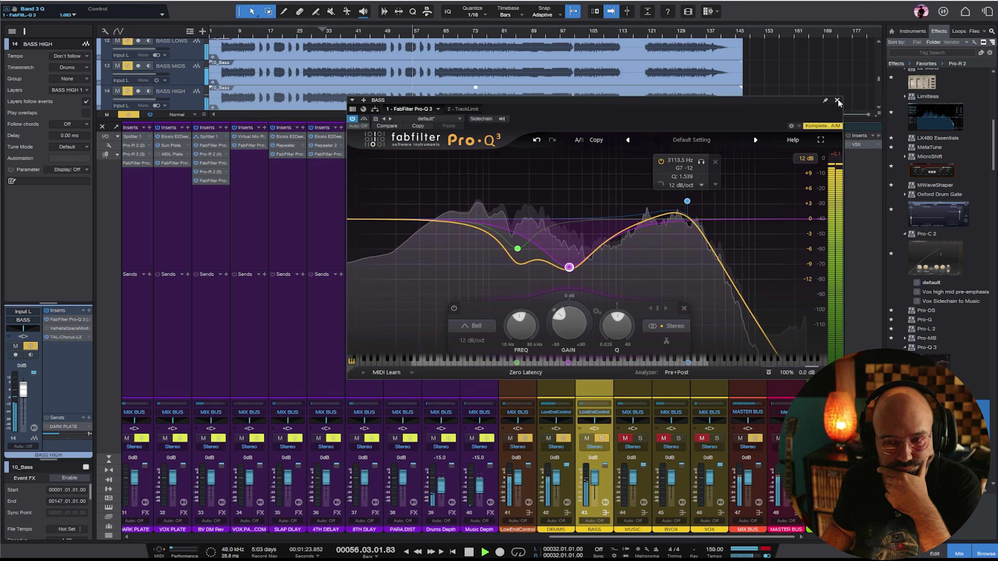
pyautogui.scroll(3, 572, 283)
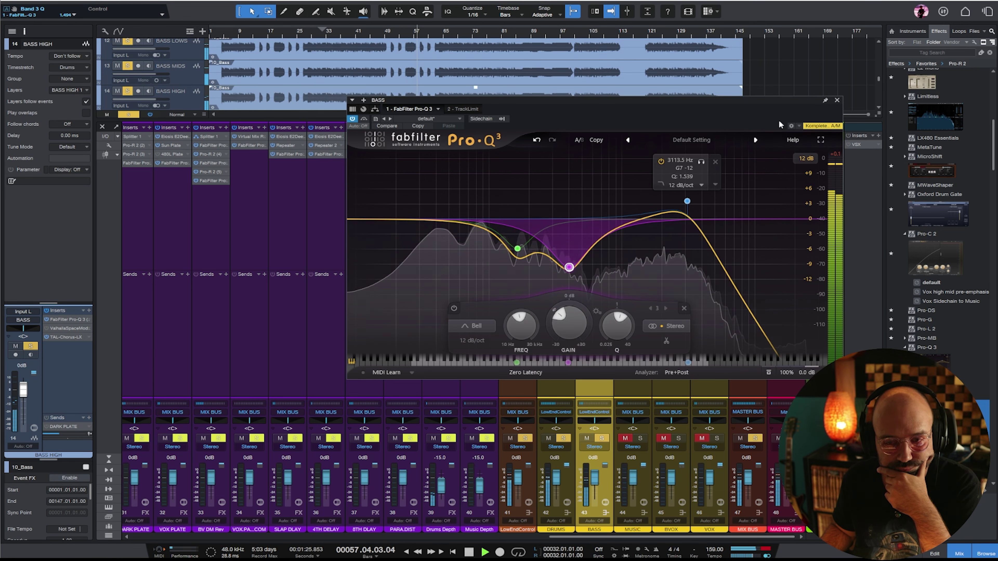
pyautogui.click(837, 100)
# - Balance the bass faders with BASS MIDS at -1.3 dB, BASS HIGH at -5.8 dB and the BASS bus at -2.9 dB
pyautogui.moveTo(626, 538); pyautogui.dragTo(318, 555)
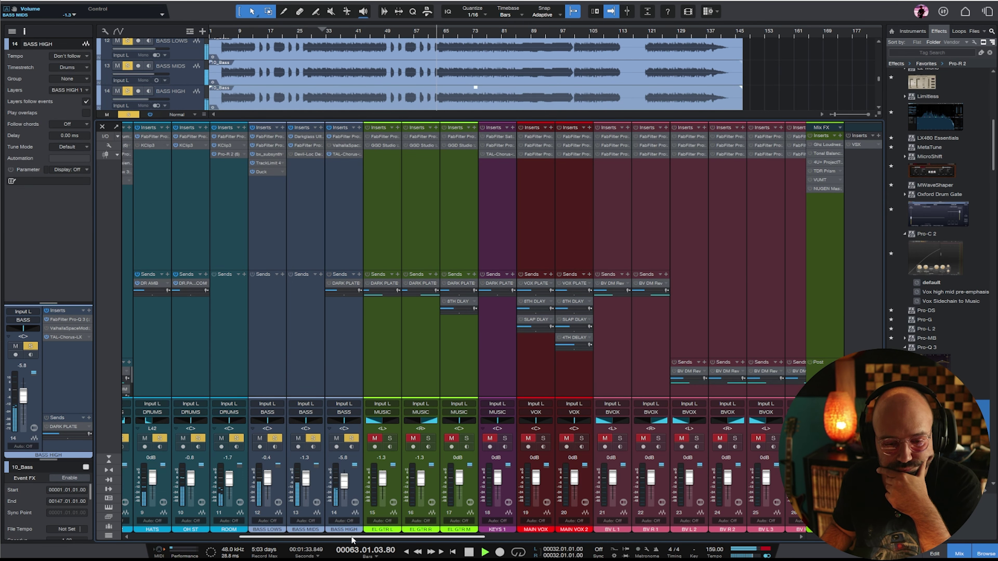
pyautogui.moveTo(353, 537); pyautogui.dragTo(727, 537)
pyautogui.click(617, 216)
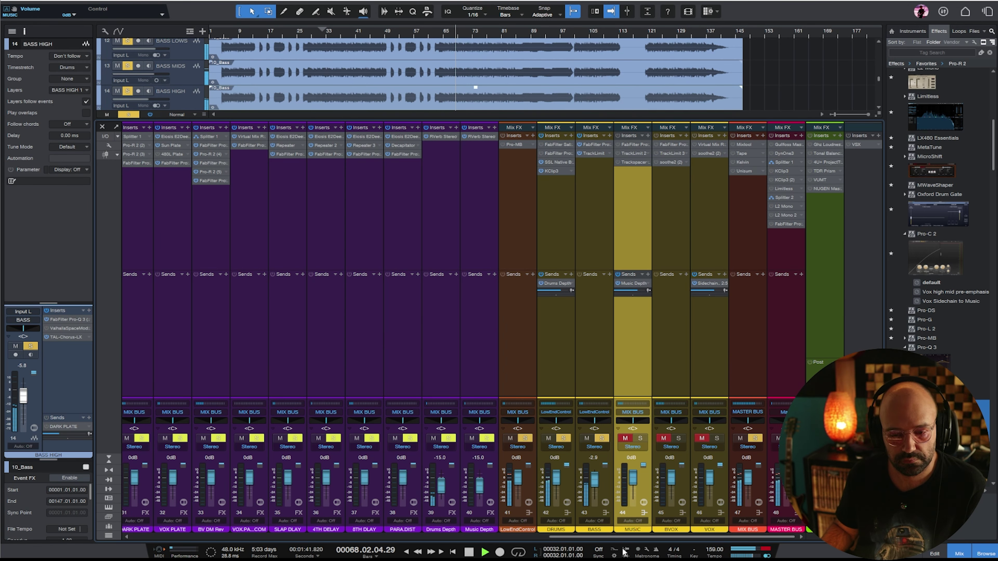
pyautogui.moveTo(639, 539); pyautogui.dragTo(277, 538)
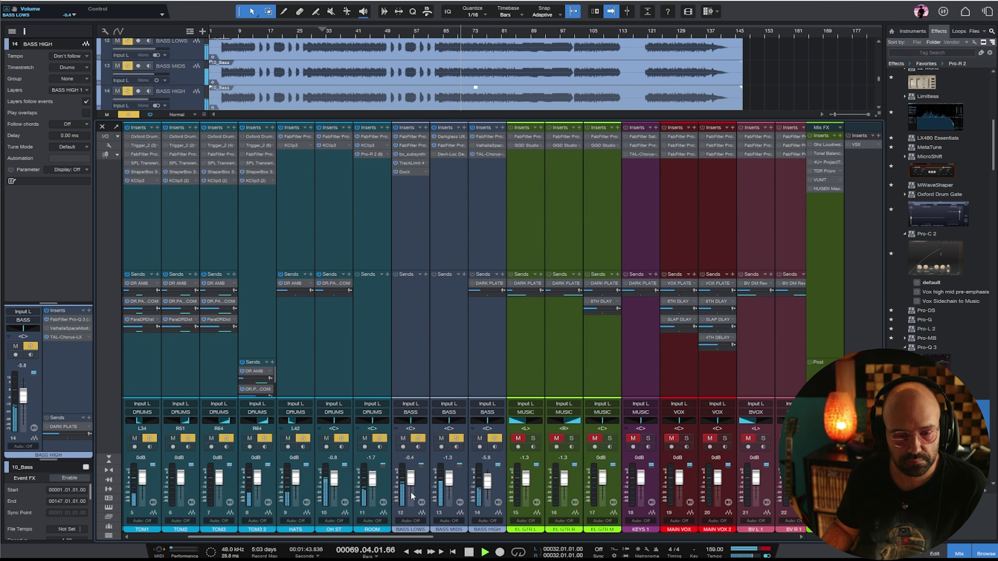
pyautogui.moveTo(406, 536); pyautogui.dragTo(768, 537)
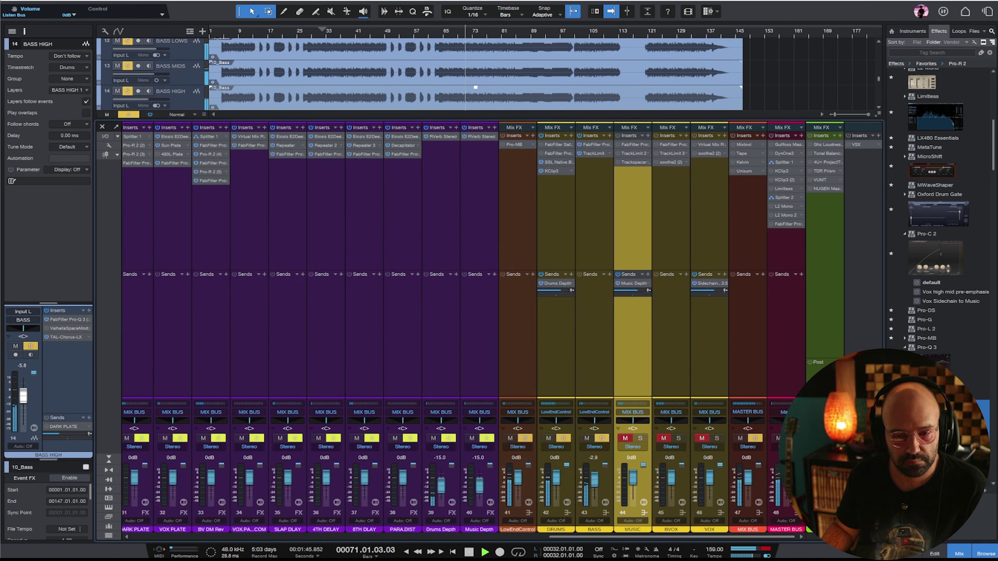
# - Set the BASS bus's TrackLimit to a -5.7 threshold with the linked ceiling and a release of 190.12 ms
pyautogui.click(600, 159)
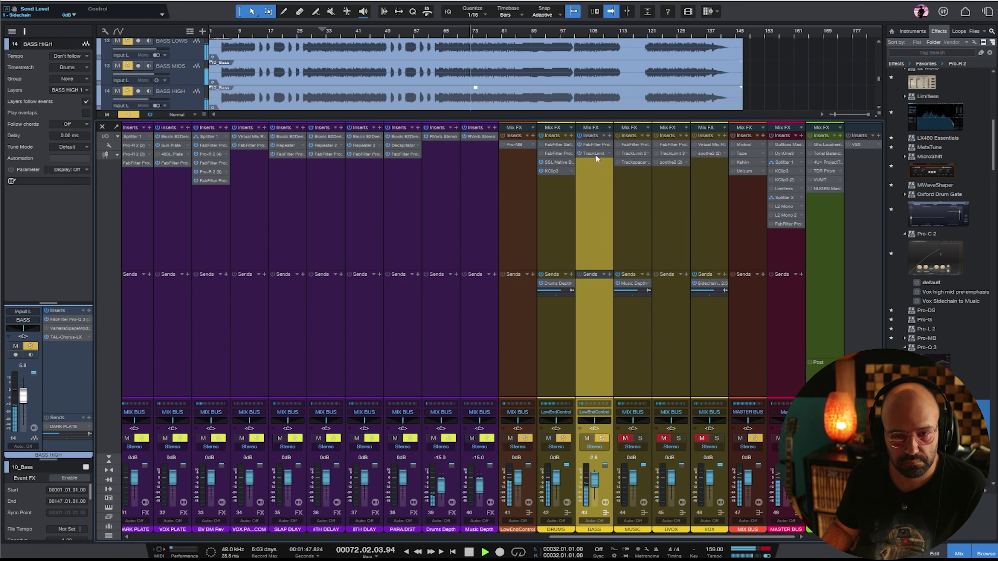
pyautogui.click(595, 154)
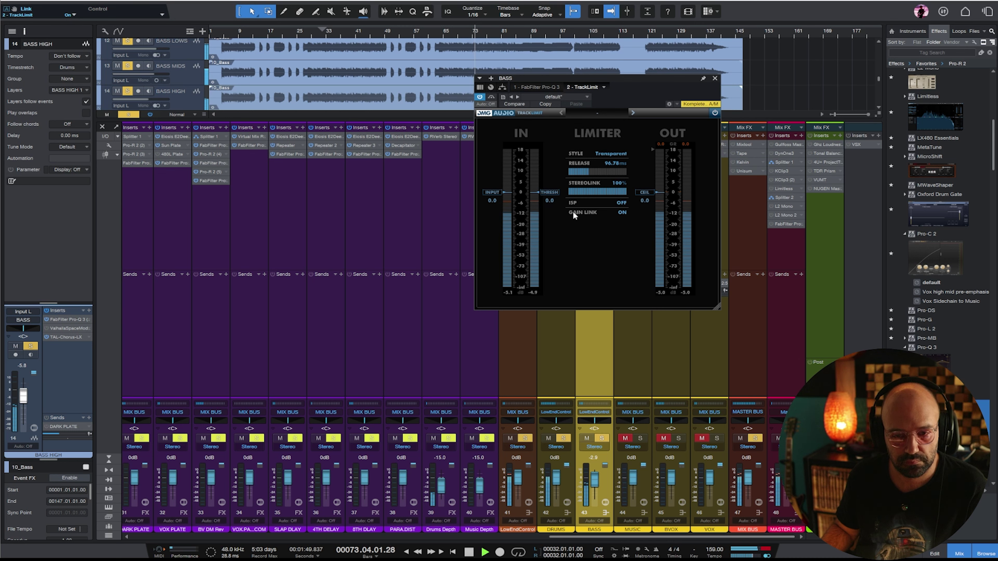
pyautogui.moveTo(553, 191); pyautogui.dragTo(550, 293)
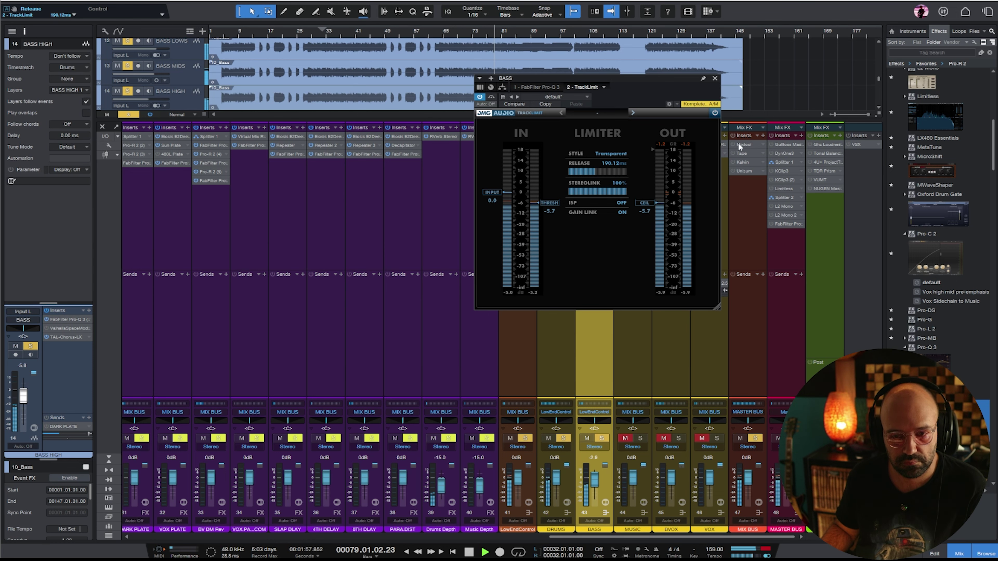
# - Close the BASS bus's TrackLimit and solo the MUSIC bus alongside the drums and bass
pyautogui.click(715, 78)
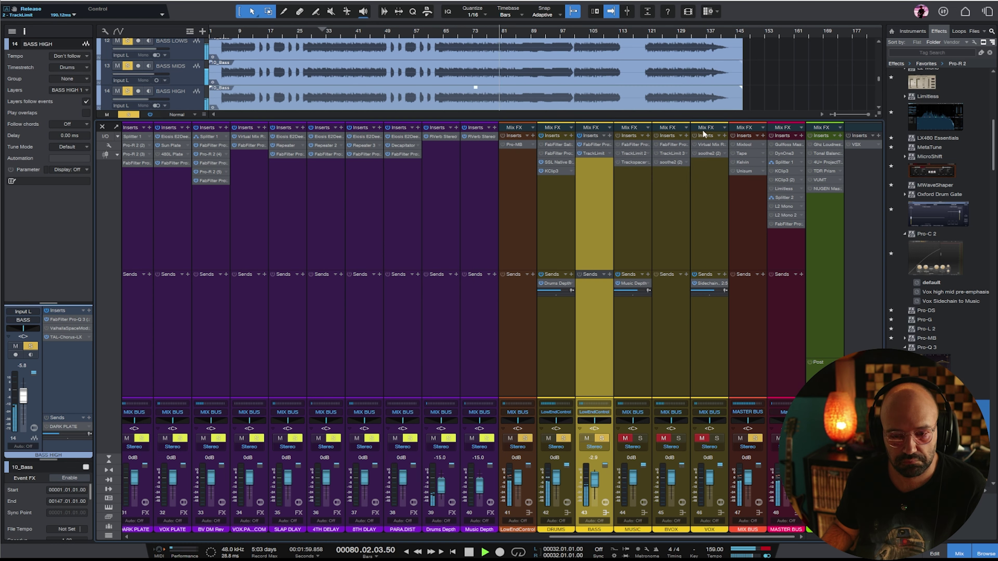
pyautogui.click(639, 201)
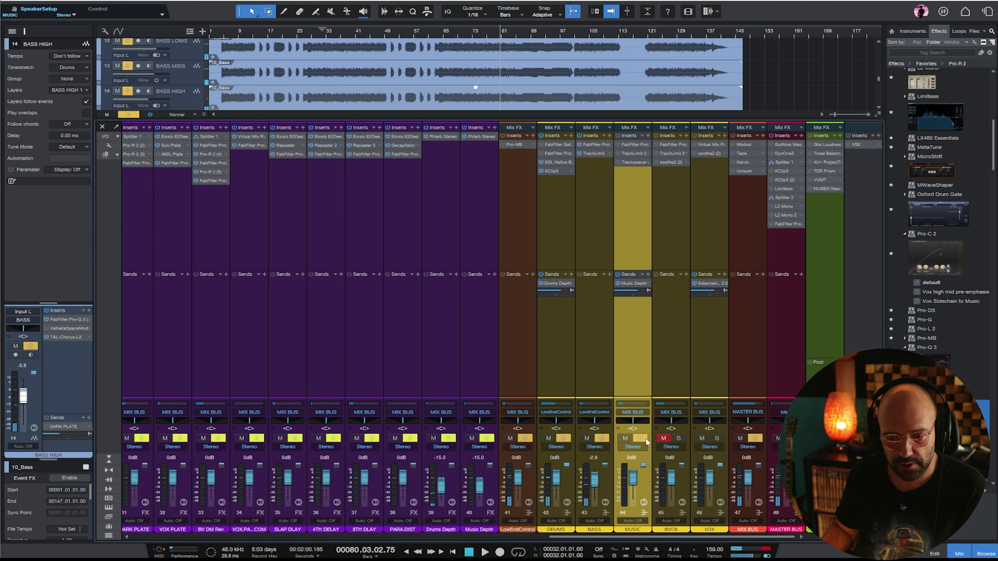
pyautogui.moveTo(674, 537); pyautogui.dragTo(443, 537)
pyautogui.press('space')
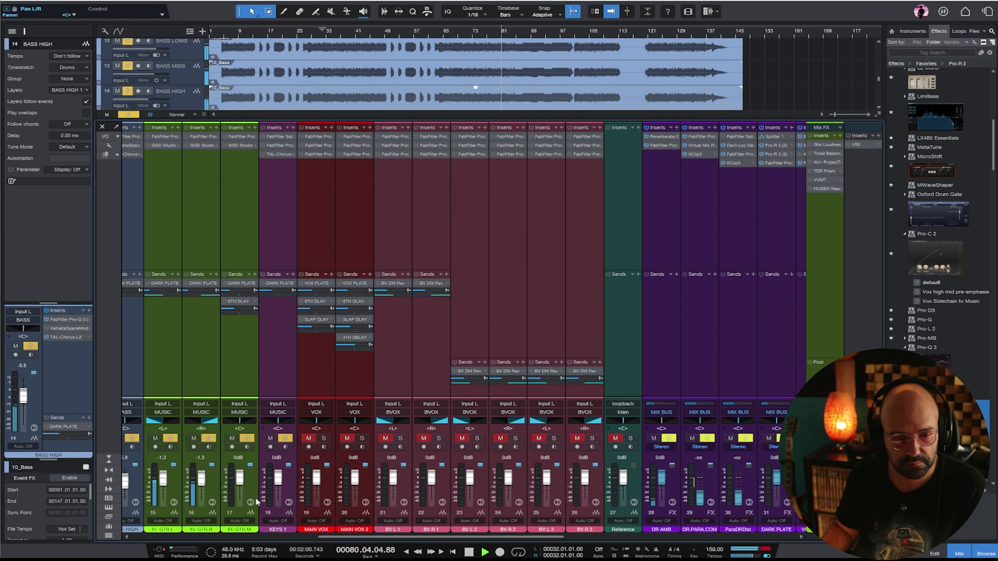
# - Clear the current solos, solo EL GTR L alone and play it from about bar 33
pyautogui.click(157, 386)
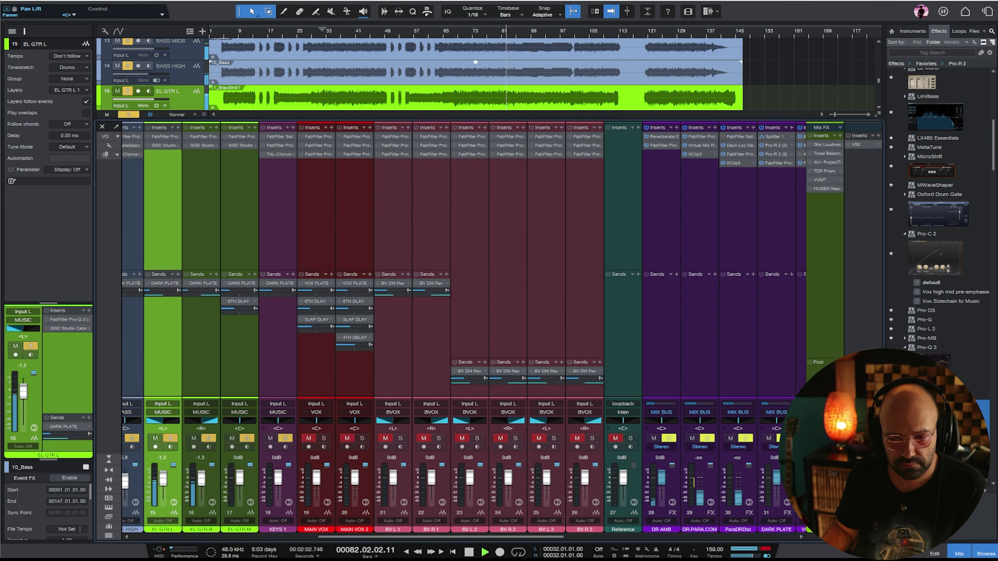
pyautogui.press('space')
pyautogui.click(130, 114)
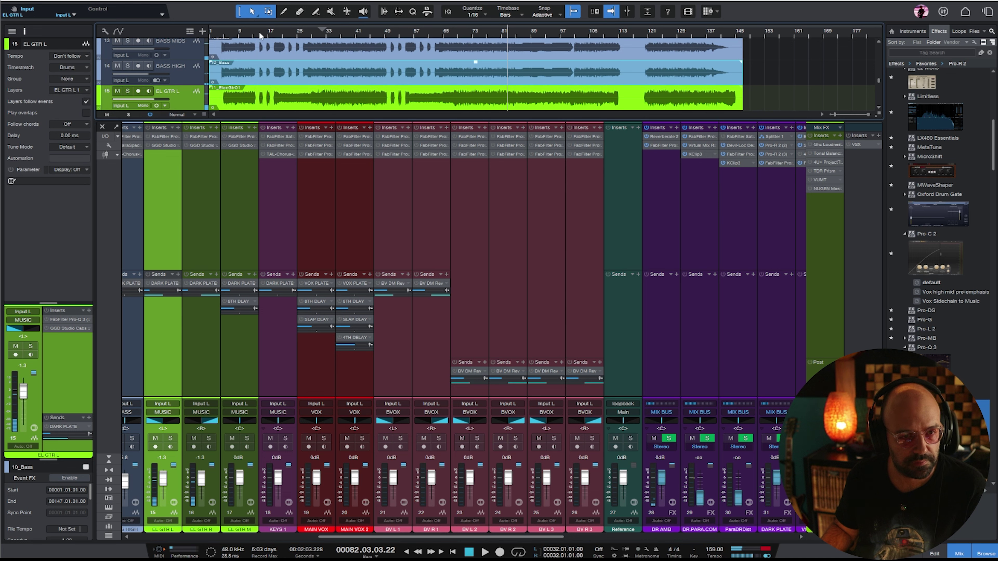
pyautogui.click(325, 36)
pyautogui.press('s')
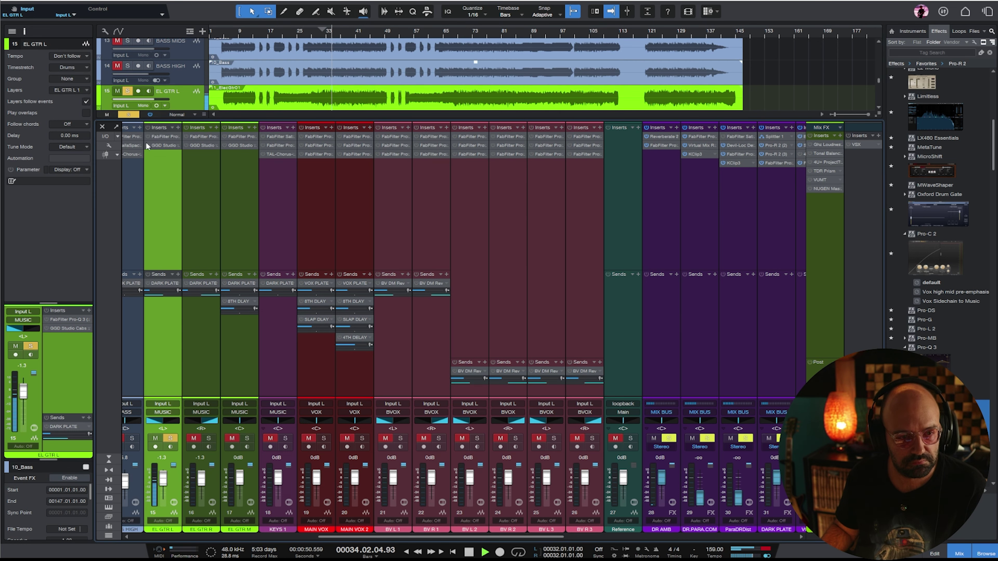
# - In EL GTR L's Pro-Q 3, add a low-end bell cut of about 10.9 dB and raise the low cut frequency
pyautogui.doubleClick(160, 137)
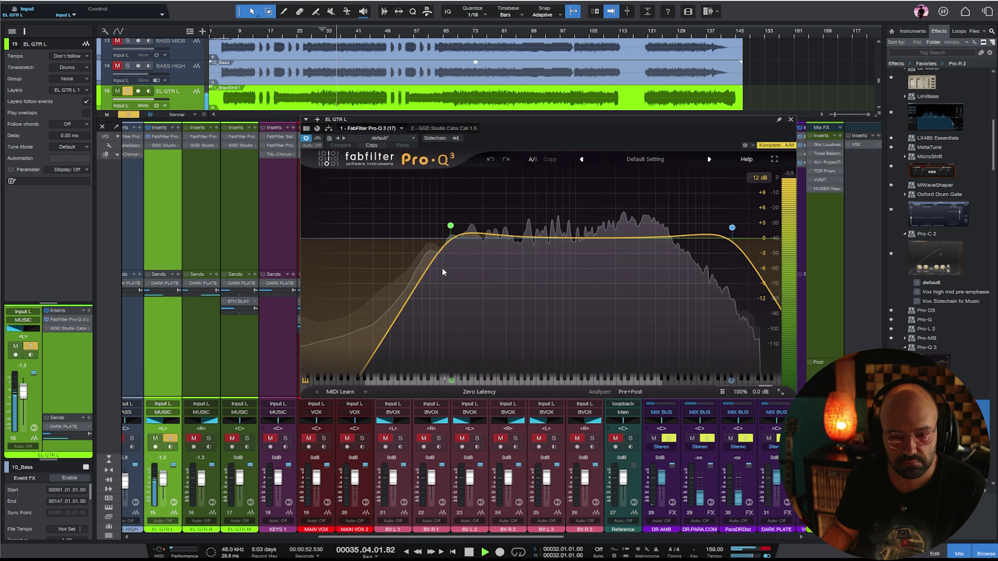
pyautogui.moveTo(484, 236); pyautogui.dragTo(467, 292)
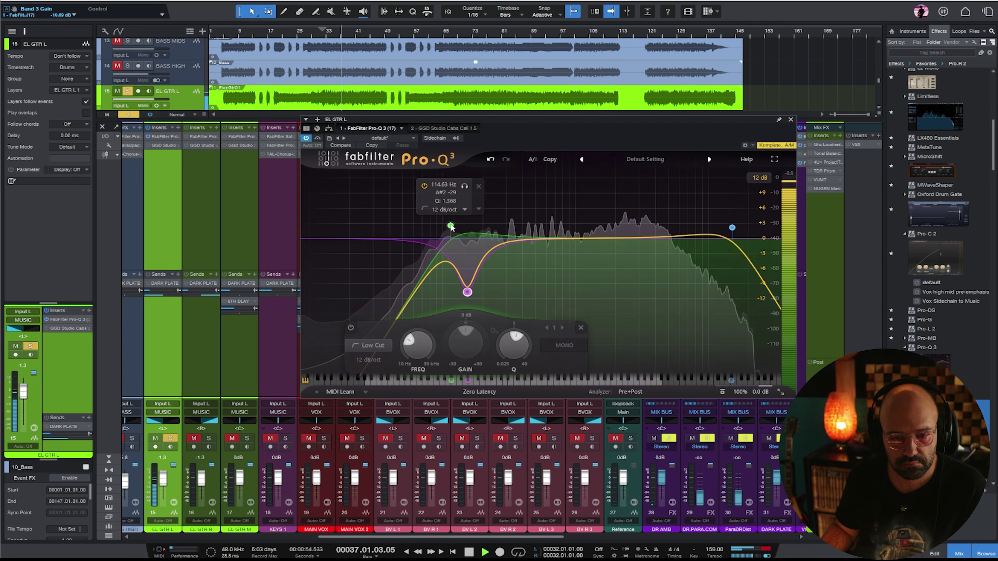
pyautogui.moveTo(451, 225); pyautogui.dragTo(462, 226)
# - Add a wide midrange bell cut of about 3 dB, lower the high cut, and add a 6.93 dB cut at 3438.4 Hz to EL GTR L's EQ
pyautogui.moveTo(612, 241); pyautogui.dragTo(569, 258)
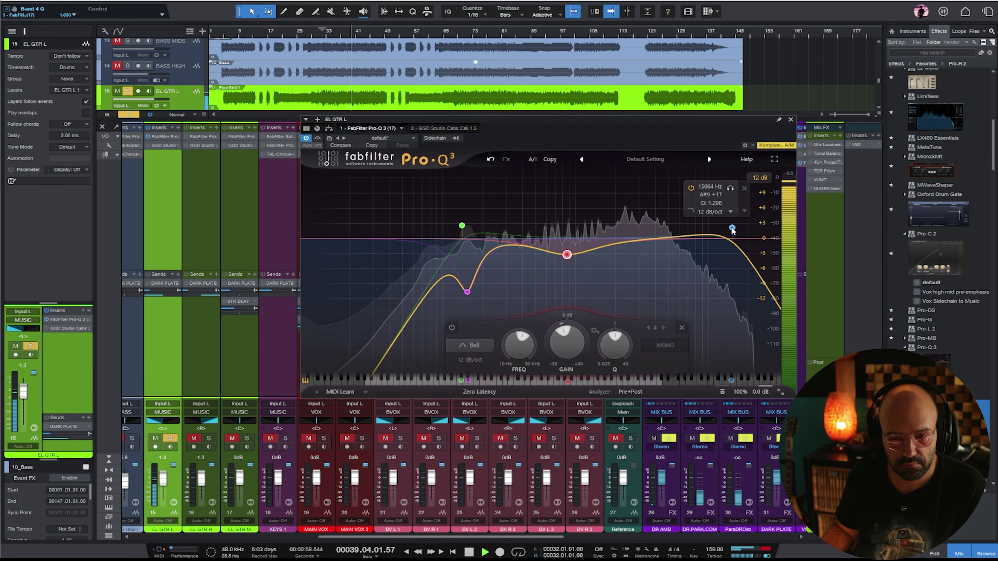
pyautogui.moveTo(732, 227); pyautogui.dragTo(646, 273)
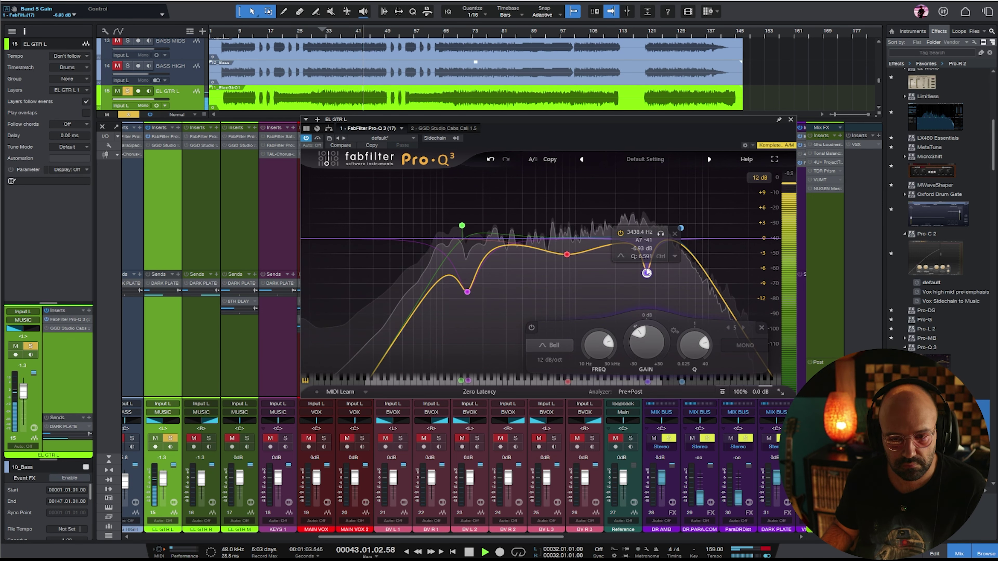
pyautogui.click(791, 119)
# - Switch the solo from EL GTR L to EL GTR R
pyautogui.click(171, 438)
pyautogui.click(209, 438)
pyautogui.click(217, 180)
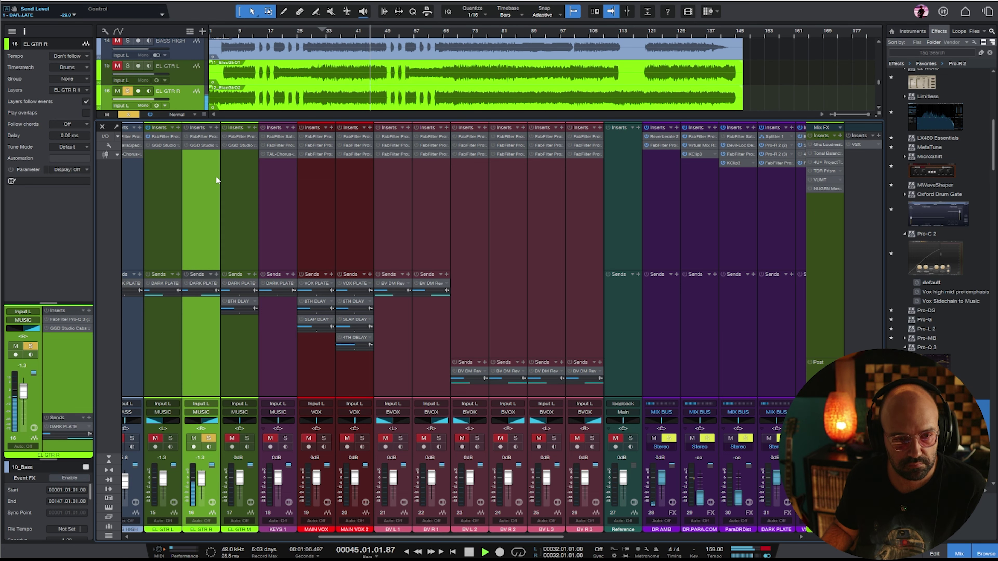
# - In EL GTR R's Pro-Q 3, raise the low cut slightly and add a low-end bell cut of about 10 dB
pyautogui.click(189, 137)
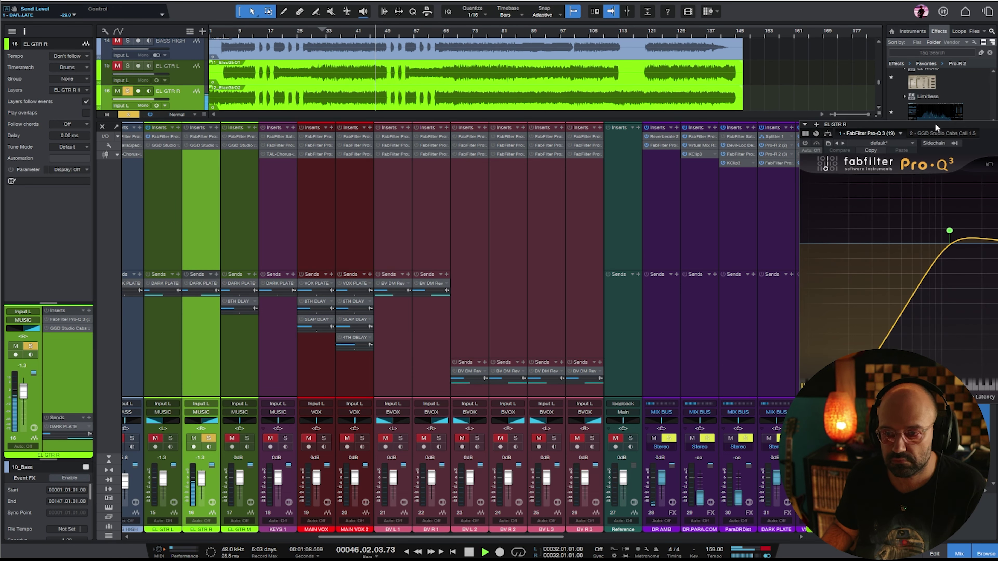
pyautogui.click(327, 161)
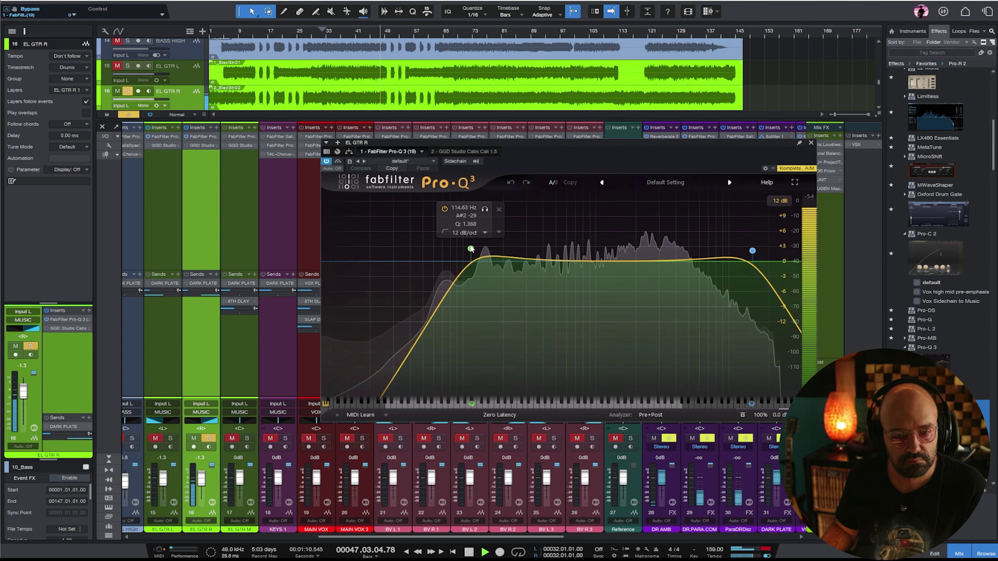
pyautogui.moveTo(471, 248); pyautogui.dragTo(492, 312)
pyautogui.click(342, 34)
# - Set EL GTR R's high cut to 5626.7 Hz and add bell cuts of 6.34 dB at 3826.2 Hz and about 3.5 dB in the mids
pyautogui.moveTo(752, 250); pyautogui.dragTo(666, 294)
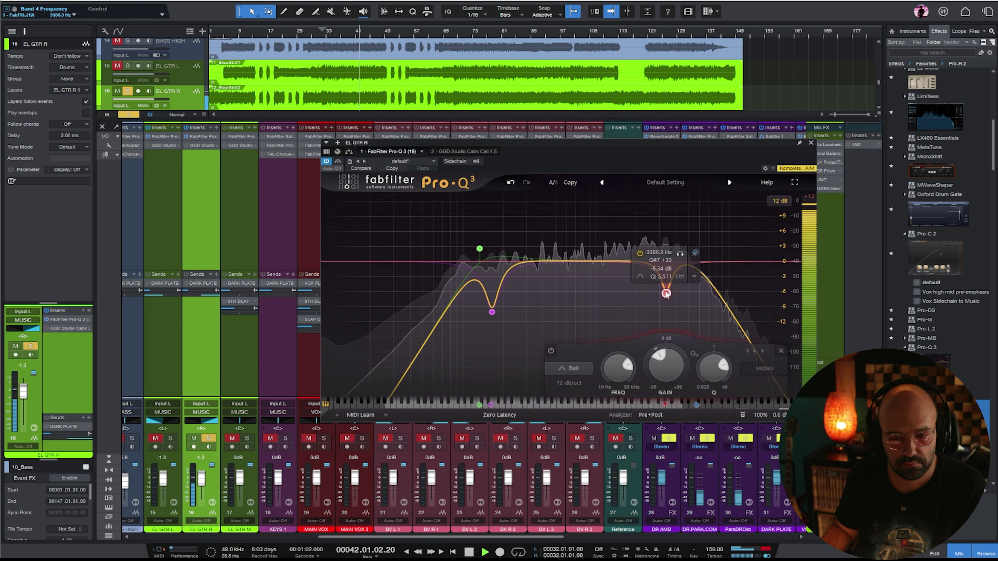
pyautogui.moveTo(679, 256); pyautogui.dragTo(687, 260)
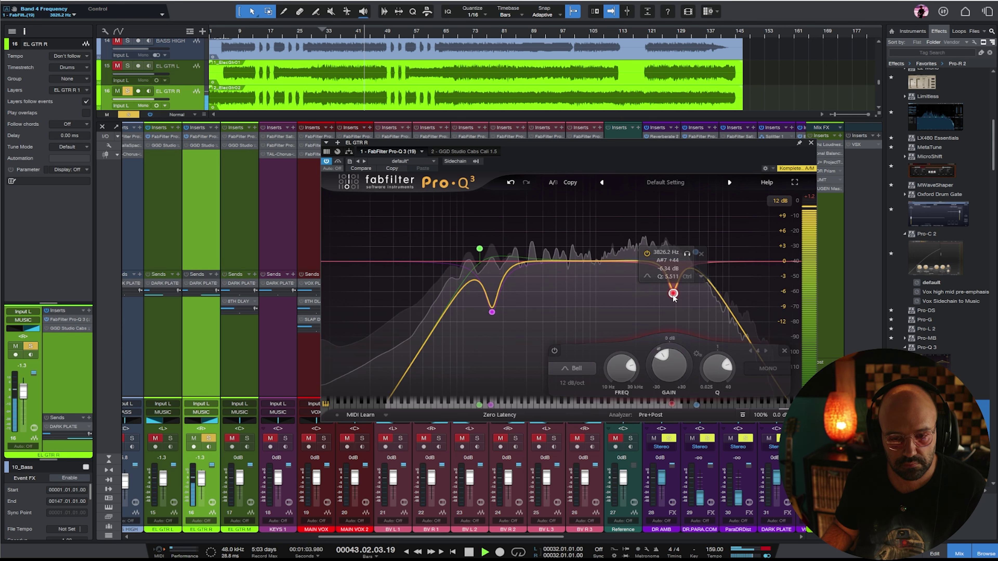
pyautogui.moveTo(568, 260); pyautogui.dragTo(615, 283)
pyautogui.scroll(-5, 615, 283)
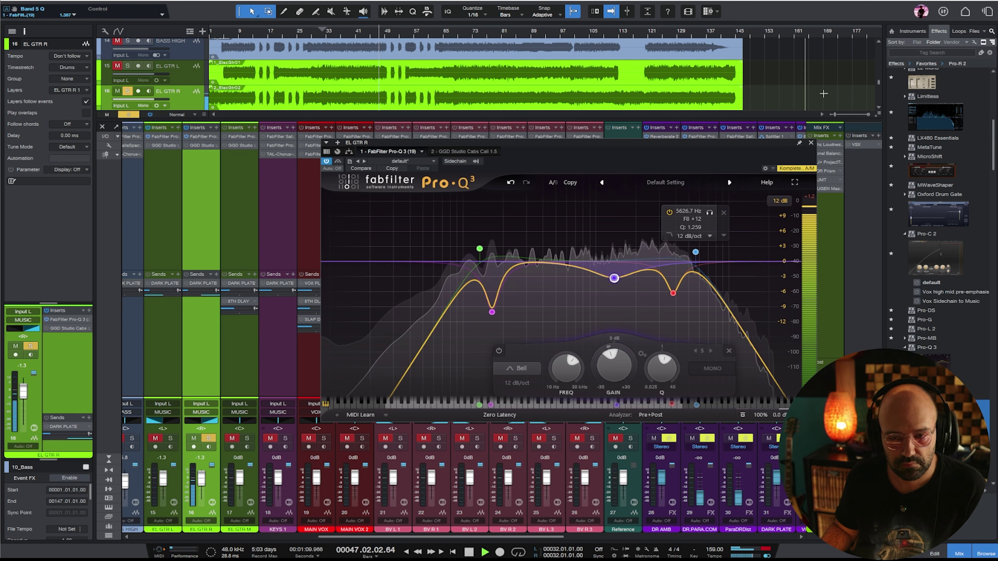
pyautogui.click(811, 144)
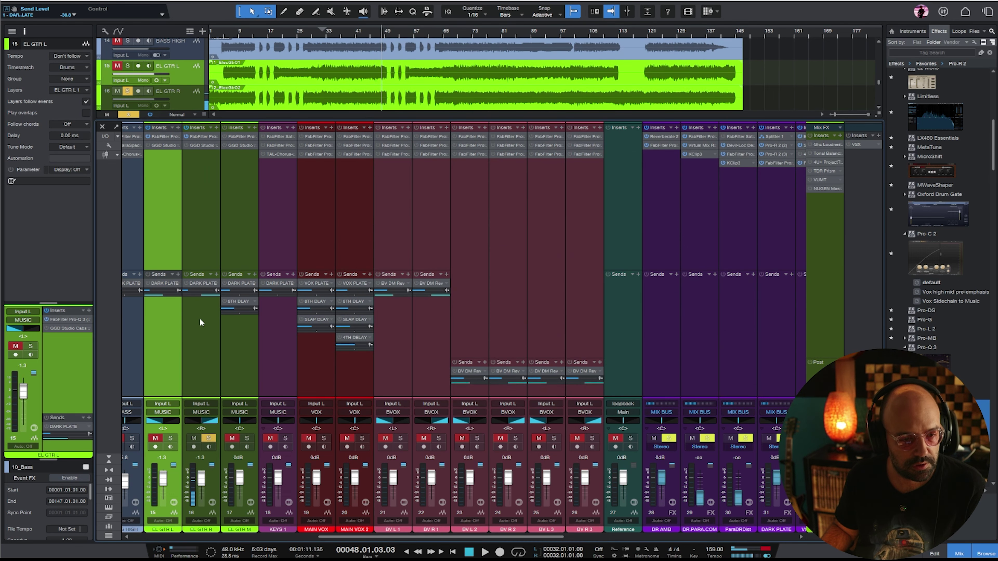
# - Switch the solo from EL GTR R to EL GTR M and play it from bar 5
pyautogui.click(194, 295)
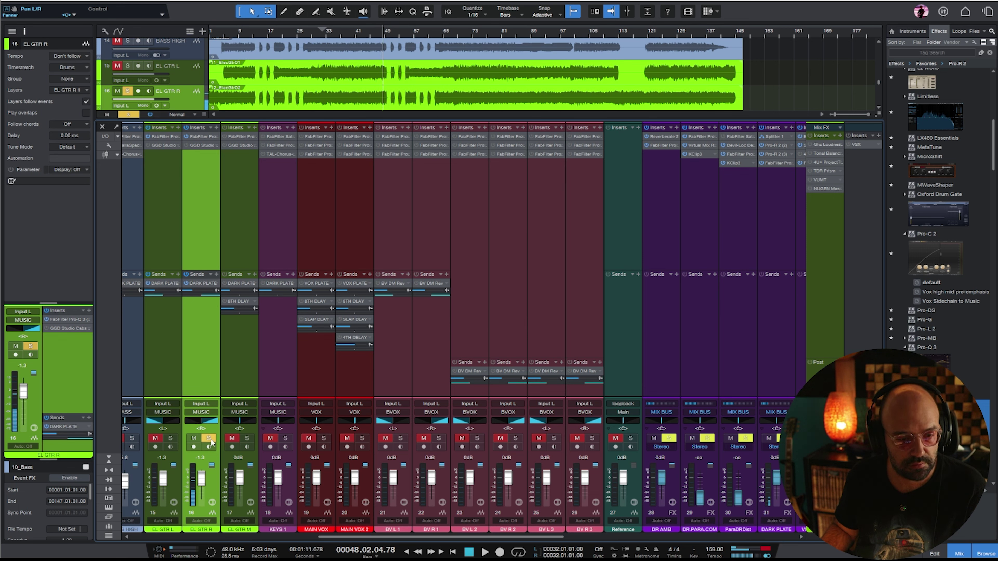
pyautogui.click(211, 440)
pyautogui.click(240, 217)
pyautogui.click(226, 33)
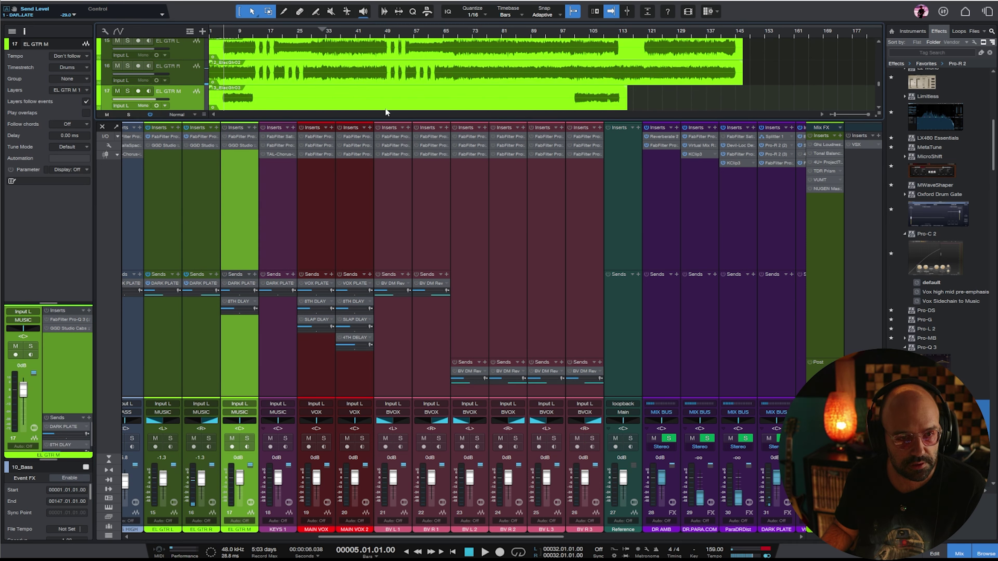
pyautogui.press('s')
pyautogui.press('space')
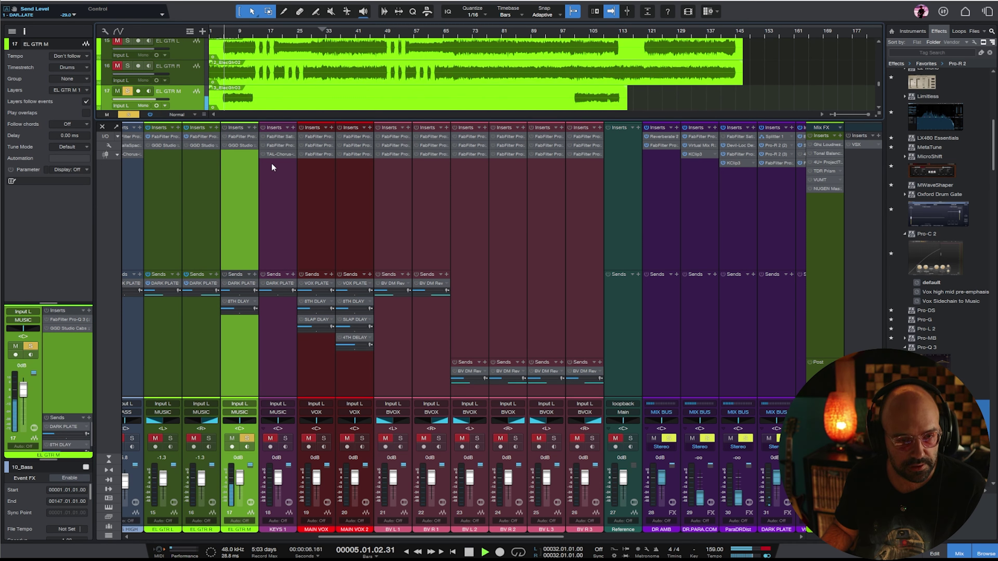
# - In EL GTR M's Pro-Q 3, raise the low cut, lower the high cut and add a midrange bell cut of about 6.5 dB
pyautogui.click(237, 136)
pyautogui.moveTo(471, 251); pyautogui.dragTo(561, 250)
pyautogui.moveTo(752, 251); pyautogui.dragTo(703, 255)
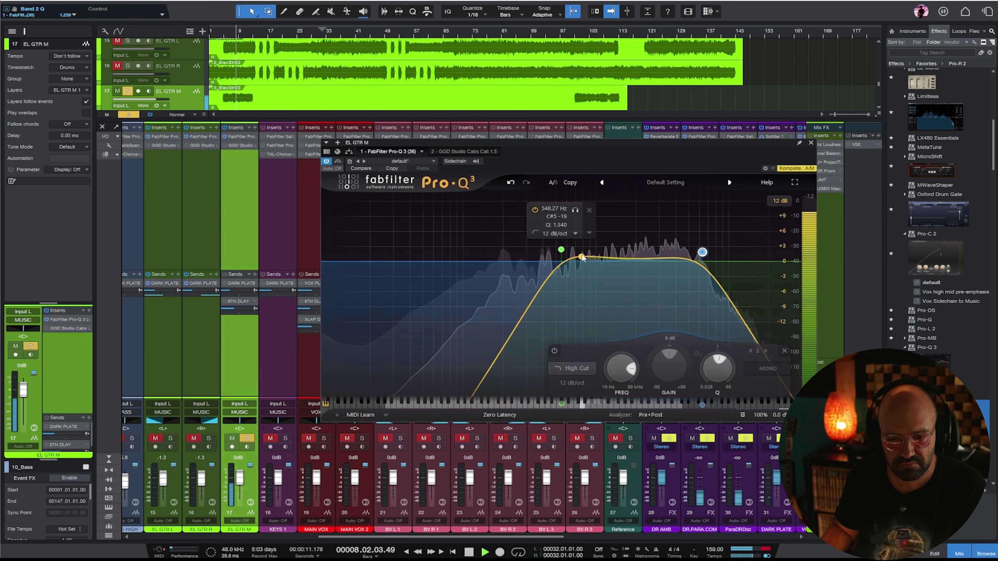
pyautogui.moveTo(591, 259); pyautogui.dragTo(602, 308)
pyautogui.moveTo(561, 249); pyautogui.dragTo(546, 249)
pyautogui.moveTo(602, 307); pyautogui.dragTo(596, 294)
pyautogui.press('space')
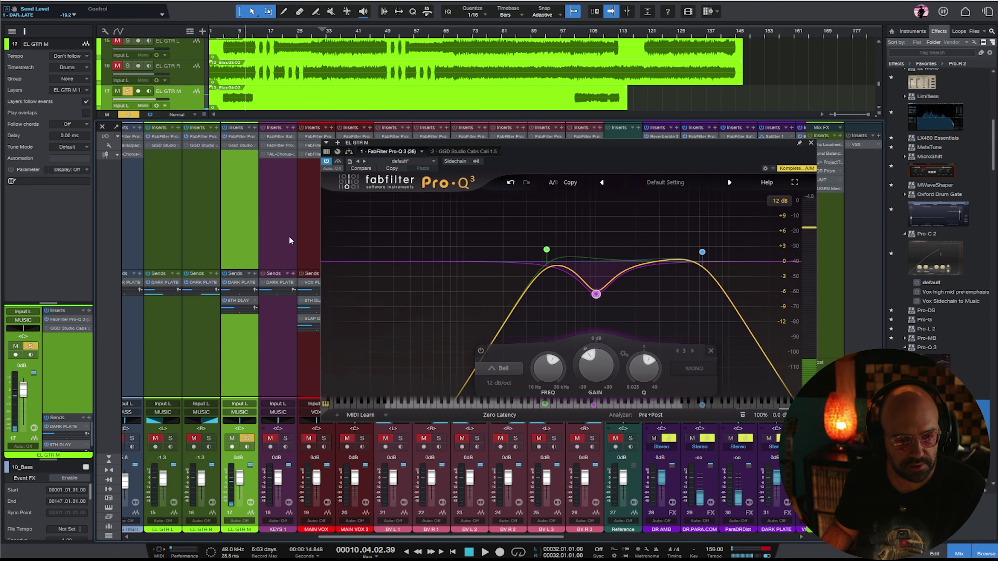
pyautogui.press('space')
pyautogui.click(811, 142)
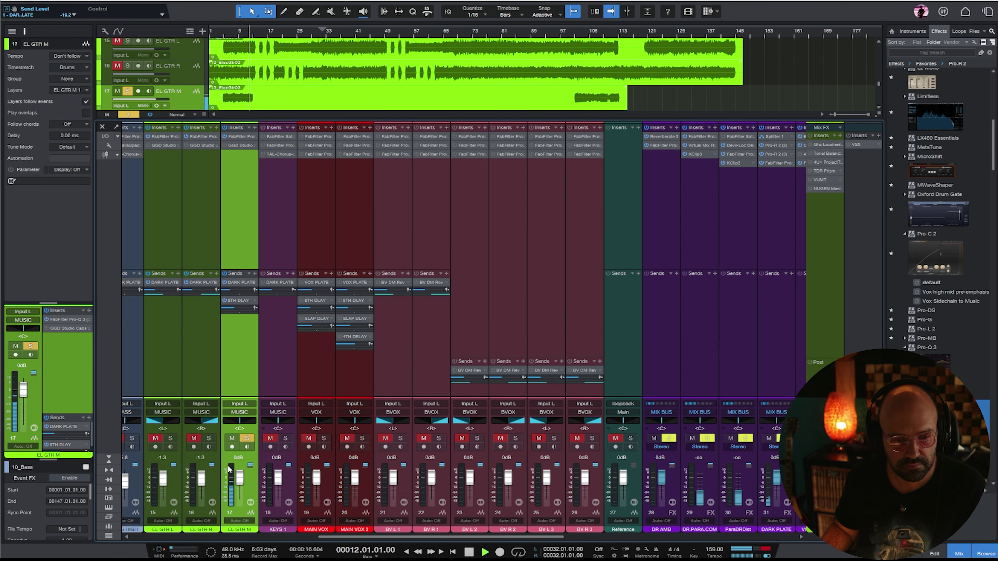
# - Unsolo EL GTR M and raise the gain of the 14_Piano event on KEYS 1
pyautogui.press('space')
pyautogui.click(247, 439)
pyautogui.click(287, 198)
pyautogui.scroll(-1, 417, 54)
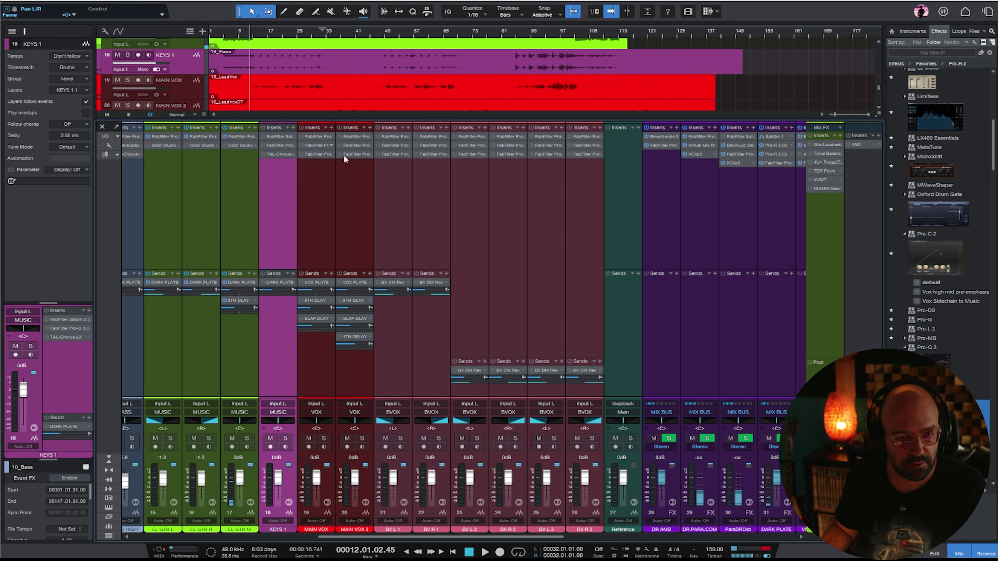
pyautogui.click(431, 57)
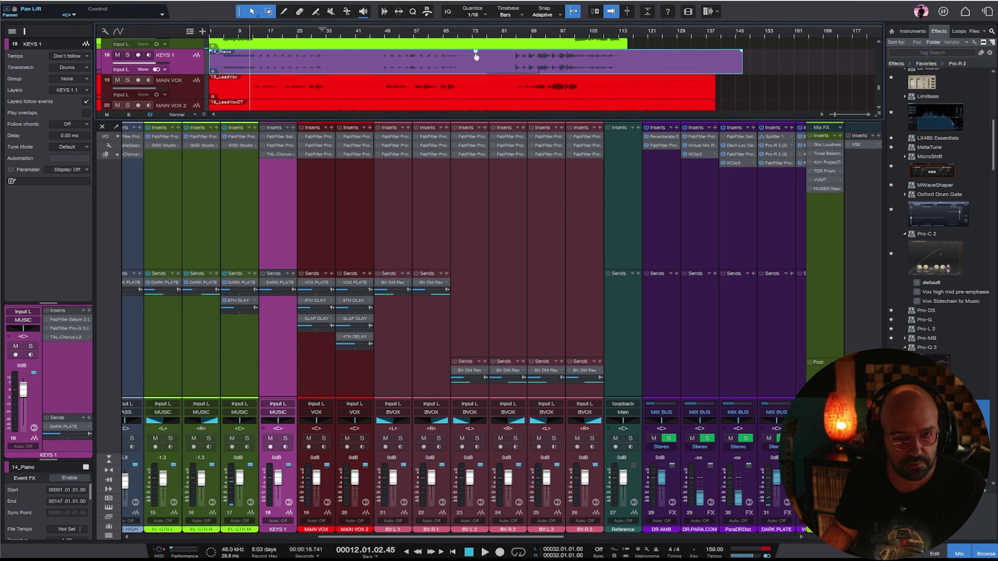
pyautogui.moveTo(476, 51); pyautogui.dragTo(474, 41)
# - Solo KEYS 1 and listen to the piano from about bar 8
pyautogui.click(235, 32)
pyautogui.press('space')
pyautogui.press('s')
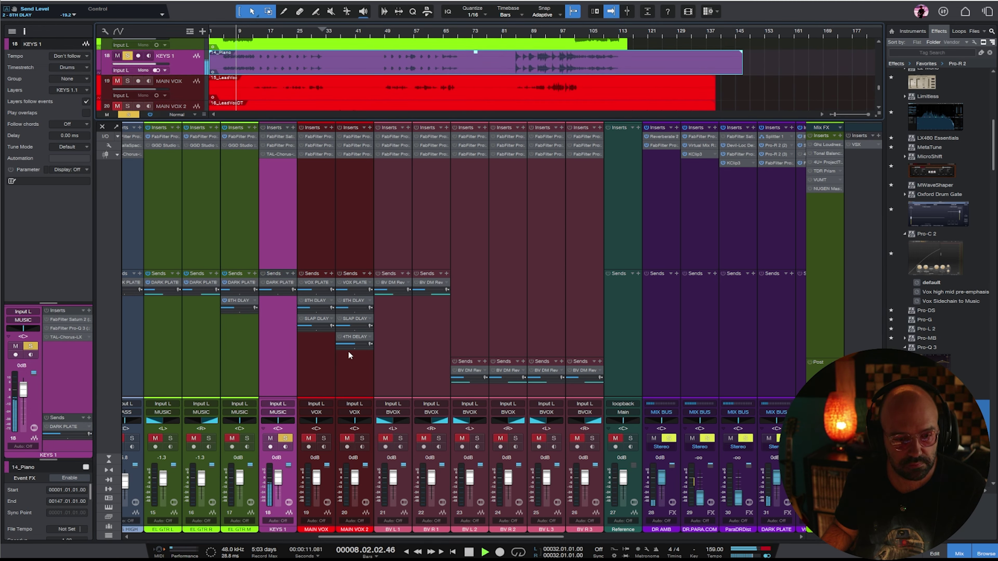
pyautogui.press('space')
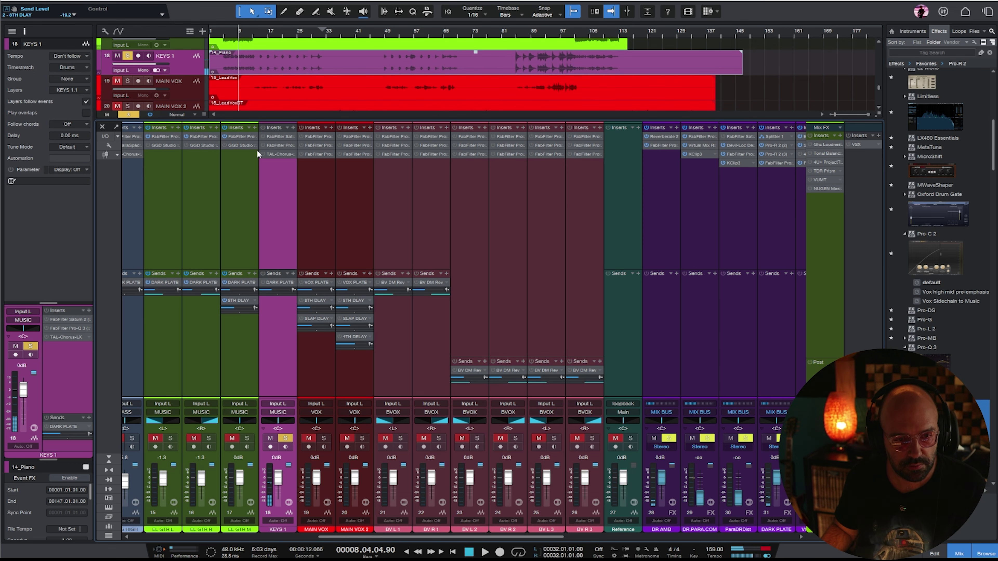
# - In KEYS 1's Pro-Q 3, move the low cut to 325.24 Hz and the bell to 1236.6 Hz, and add a bell cut of about 10 dB between them
pyautogui.doubleClick(273, 145)
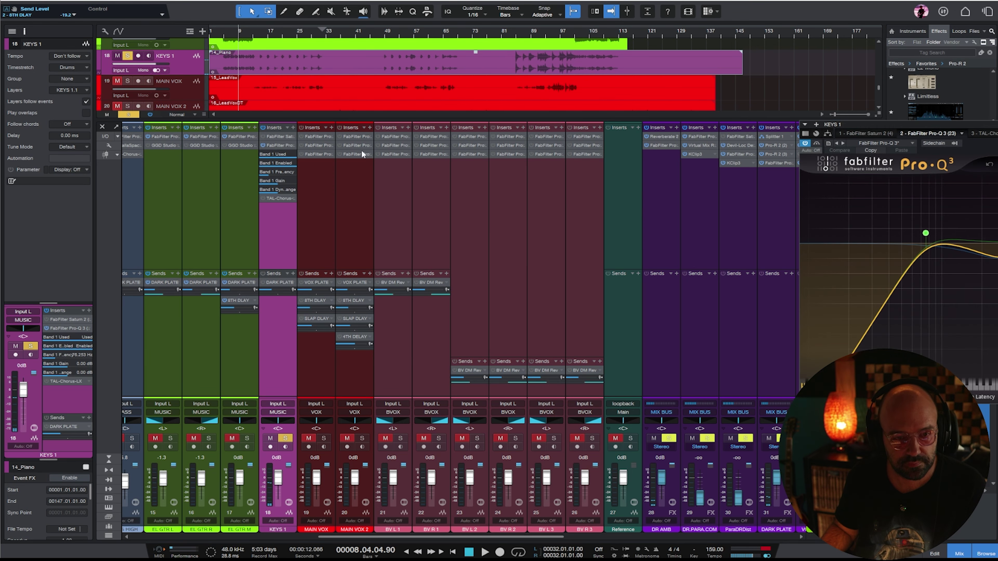
pyautogui.moveTo(989, 123); pyautogui.dragTo(434, 137)
pyautogui.moveTo(525, 313); pyautogui.dragTo(355, 238)
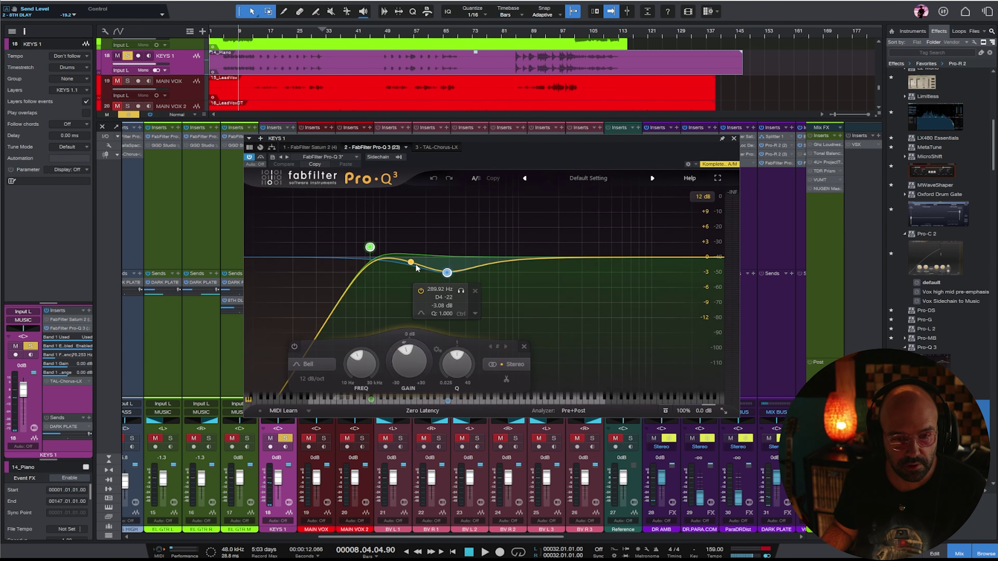
pyautogui.moveTo(450, 276); pyautogui.dragTo(474, 310)
pyautogui.press('space')
pyautogui.scroll(4, 473, 255)
pyautogui.scroll(-2, 475, 311)
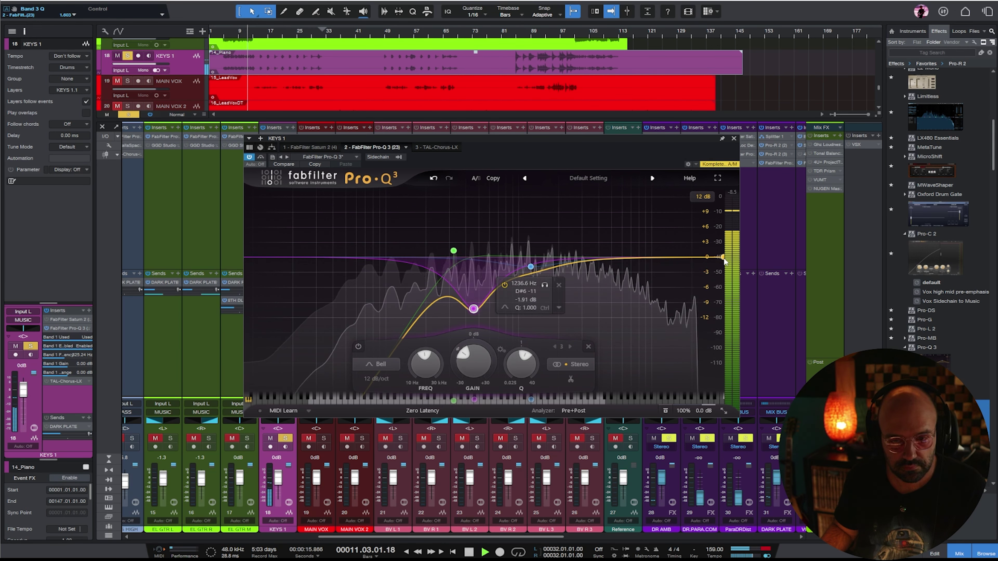
# - Add a high cut to KEYS 1's EQ, close it, and raise the track's DARK PLATE send slightly
pyautogui.moveTo(722, 258); pyautogui.dragTo(625, 232)
pyautogui.click(733, 138)
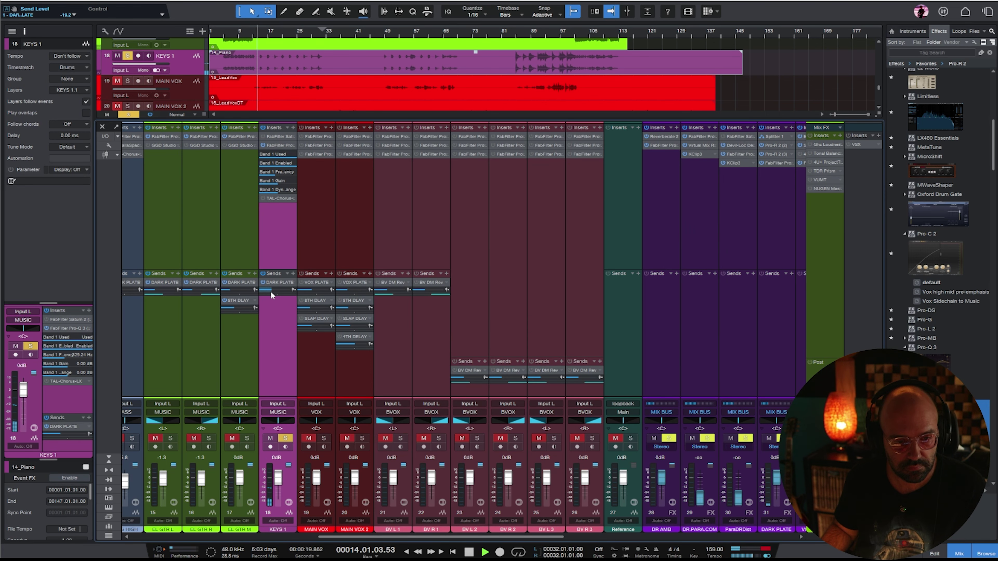
pyautogui.moveTo(271, 291); pyautogui.dragTo(275, 291)
# - Split the 14_Piano event at bars 83 and 102 and lower the event gain of the section between the cuts
pyautogui.click(513, 36)
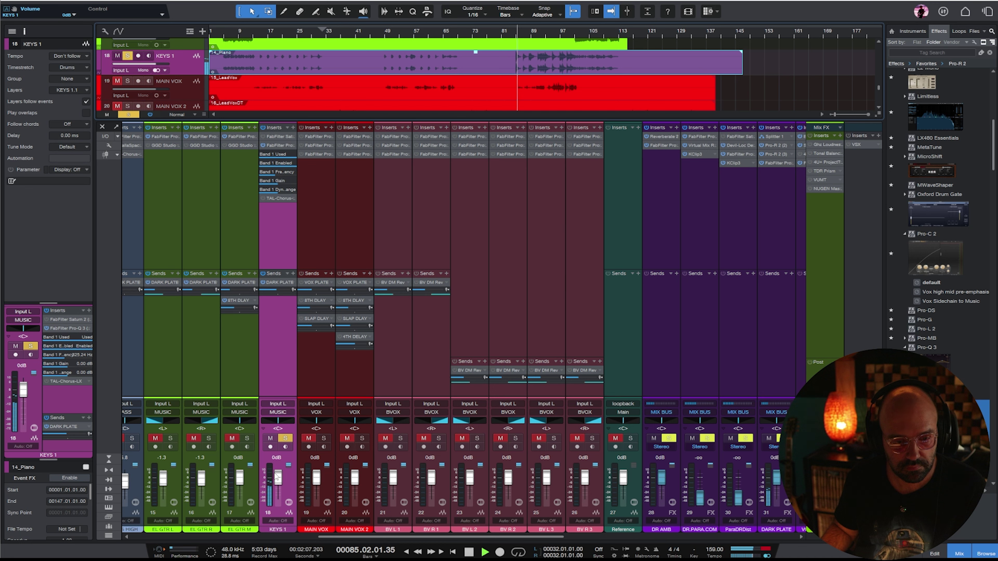
pyautogui.press('3')
pyautogui.click(509, 60)
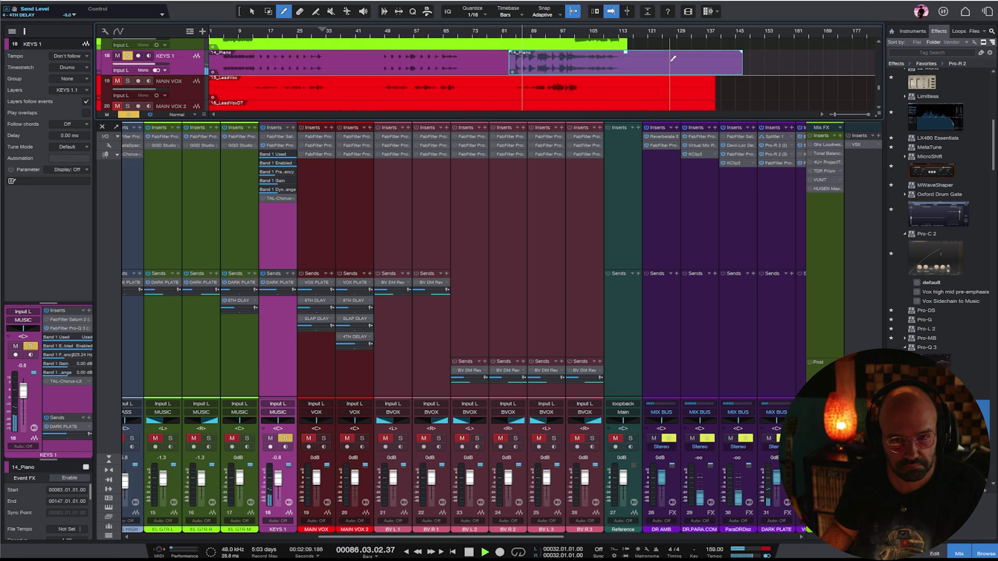
pyautogui.click(579, 61)
pyautogui.press('1')
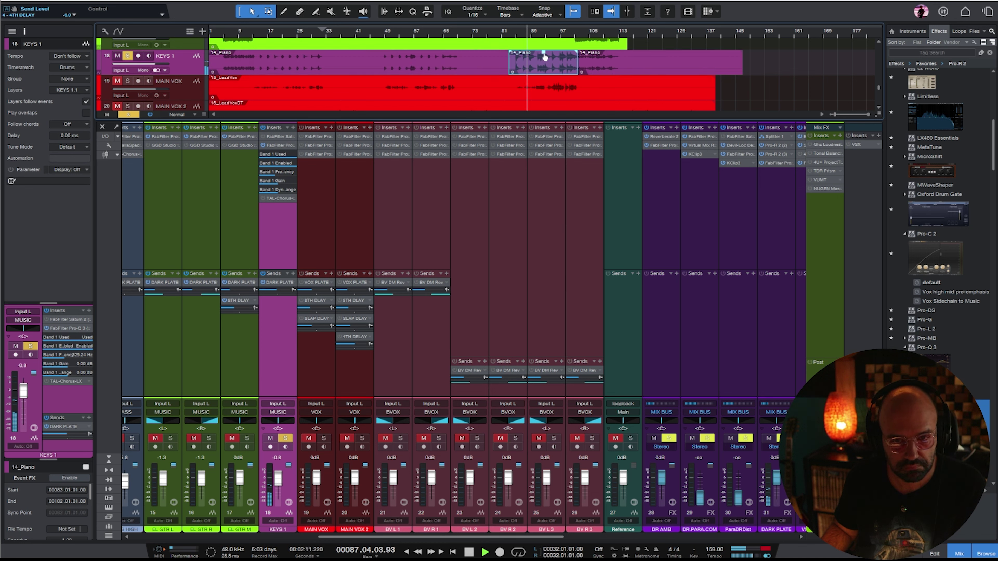
pyautogui.moveTo(544, 52); pyautogui.dragTo(545, 69)
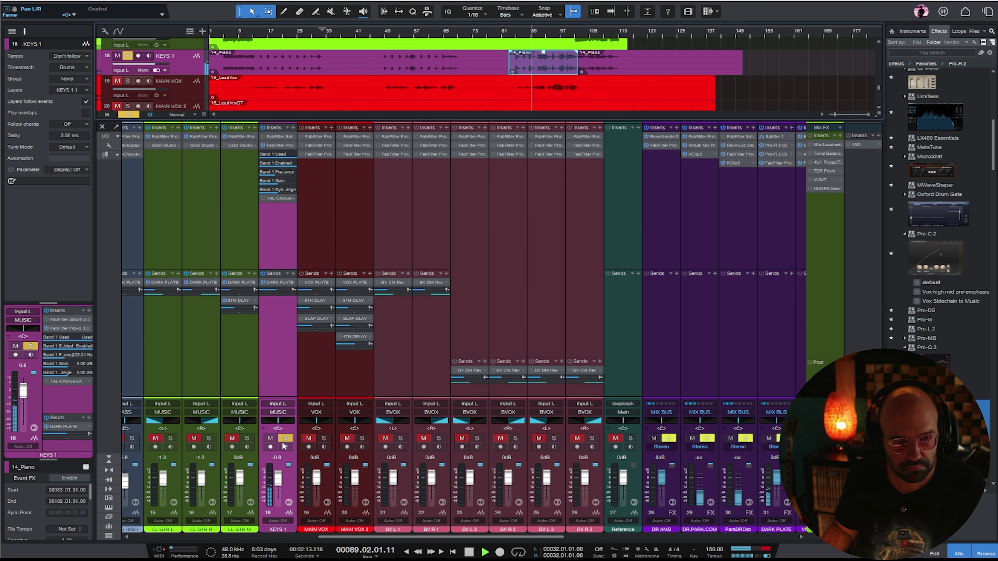
# - Replace the KEYS 1 solo with solos on the DRUMS, BASS and MUSIC buses, and play from about bar 20
pyautogui.click(284, 447)
pyautogui.click(286, 439)
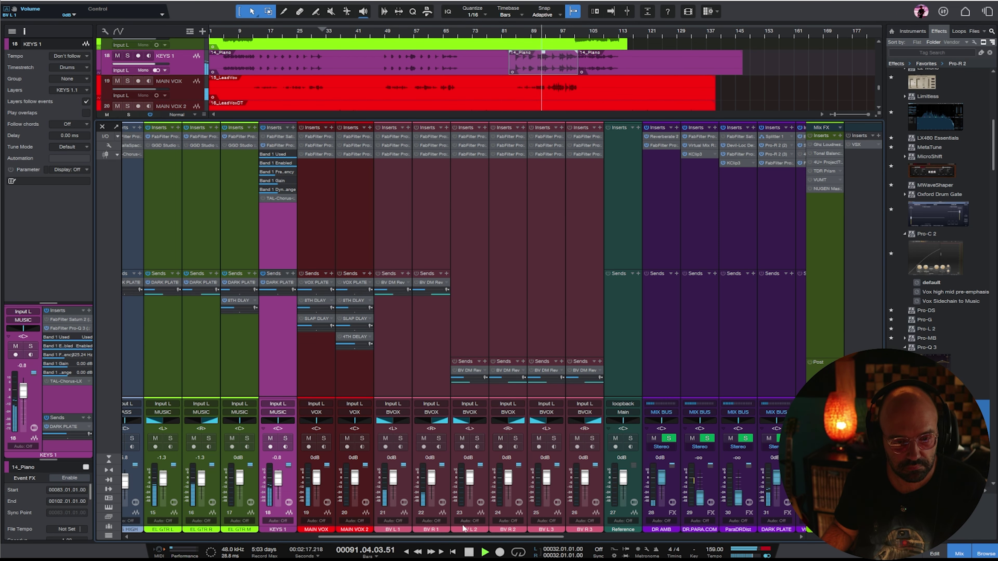
pyautogui.moveTo(478, 538); pyautogui.dragTo(633, 479)
pyautogui.click(634, 196)
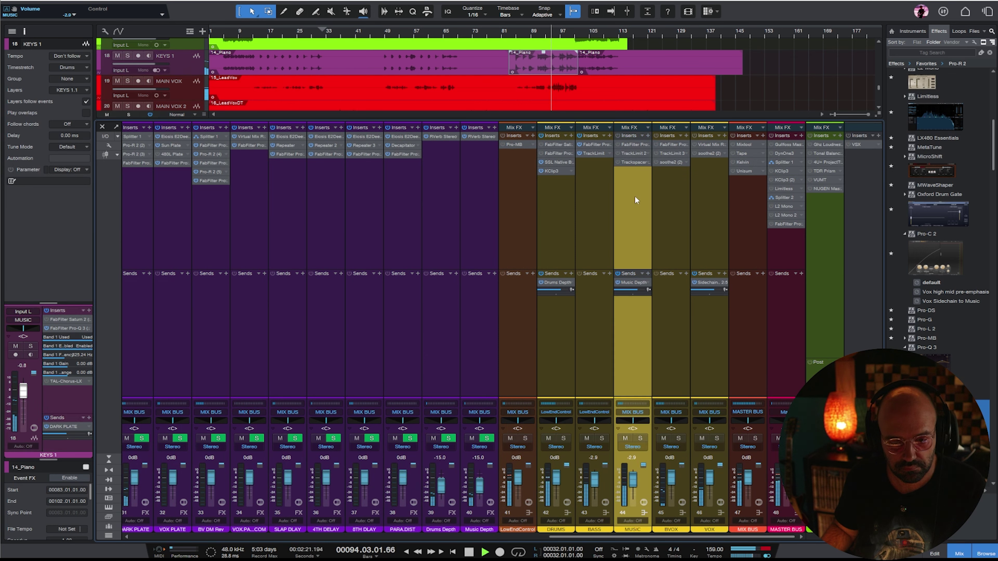
pyautogui.press('f')
pyautogui.keyDown('shift'); pyautogui.click(561, 357); pyautogui.keyUp('shift')
pyautogui.press('s')
pyautogui.press('space')
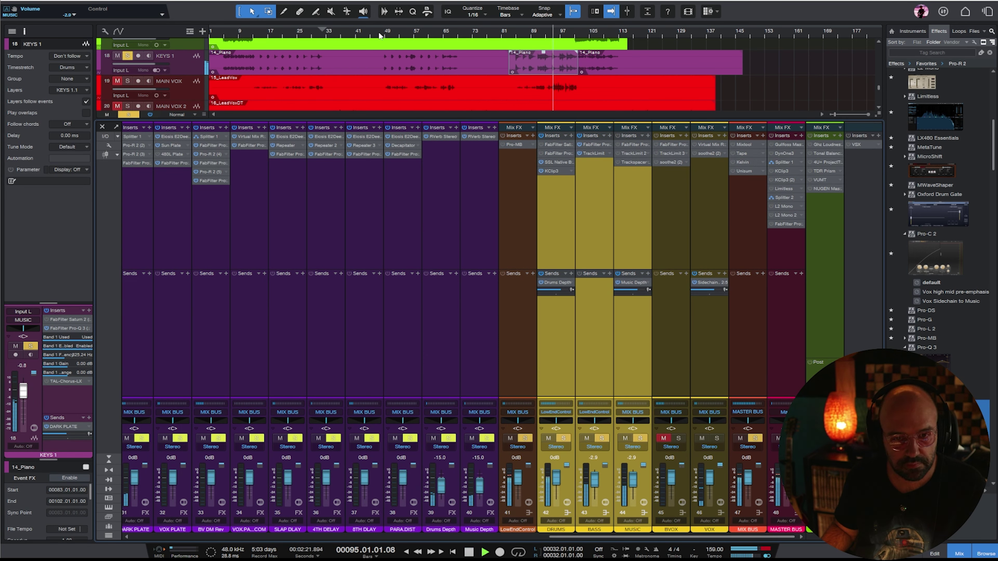
pyautogui.click(287, 26)
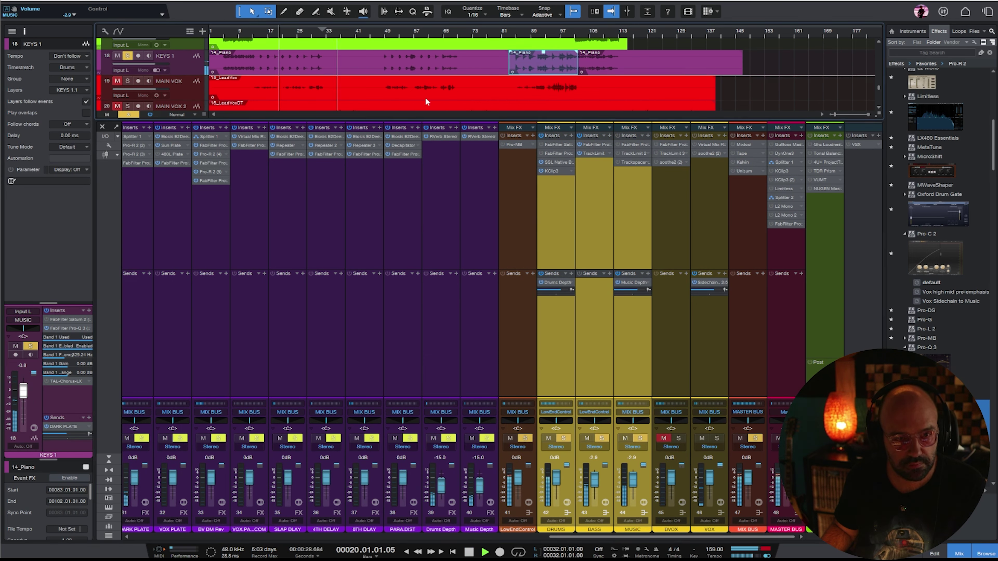
# - Add a low cut at about 90 Hz to the MUSIC bus's Pro-Q 3 and close the plug-in
pyautogui.click(625, 219)
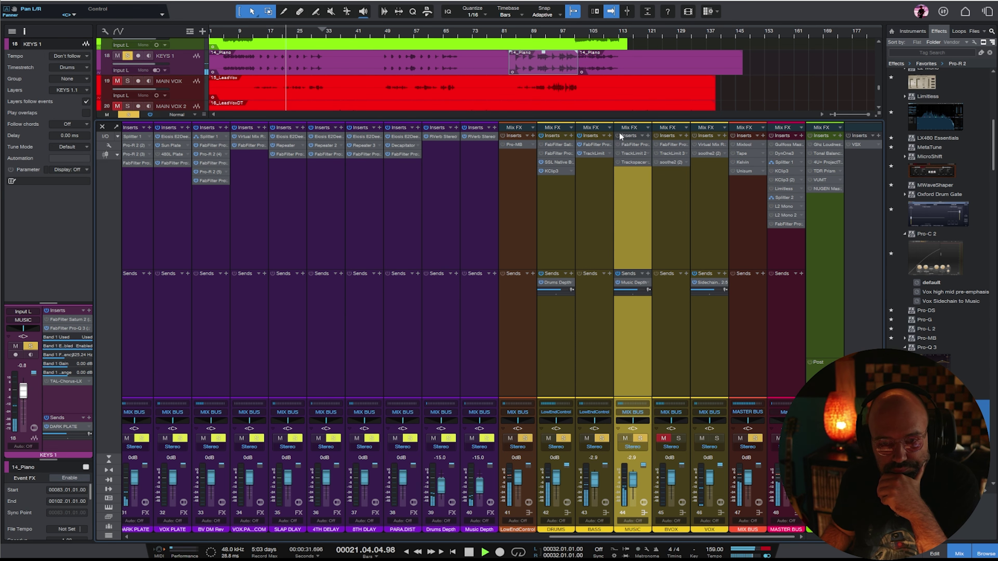
pyautogui.click(630, 145)
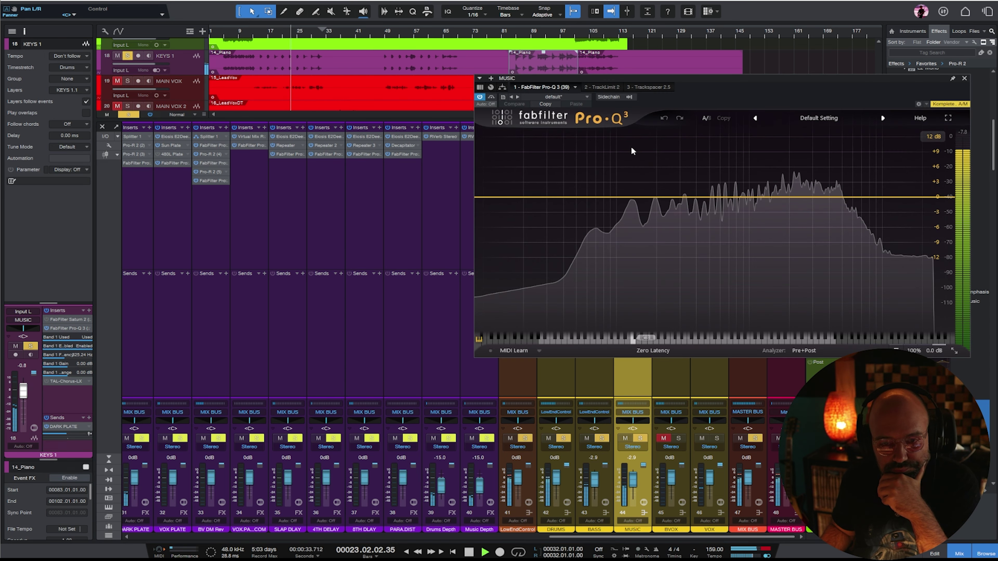
pyautogui.doubleClick(495, 197)
pyautogui.moveTo(495, 196); pyautogui.dragTo(611, 196)
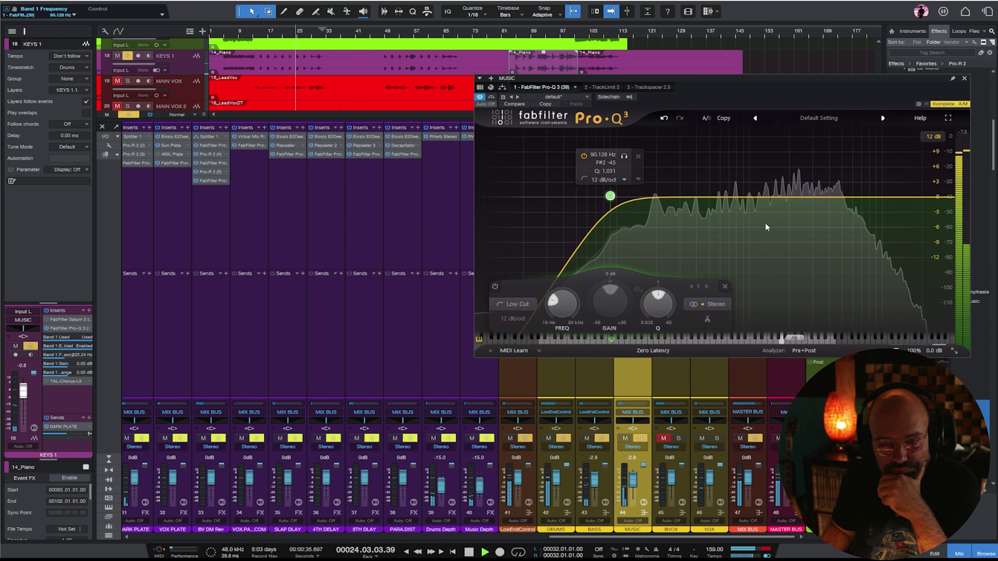
pyautogui.click(964, 79)
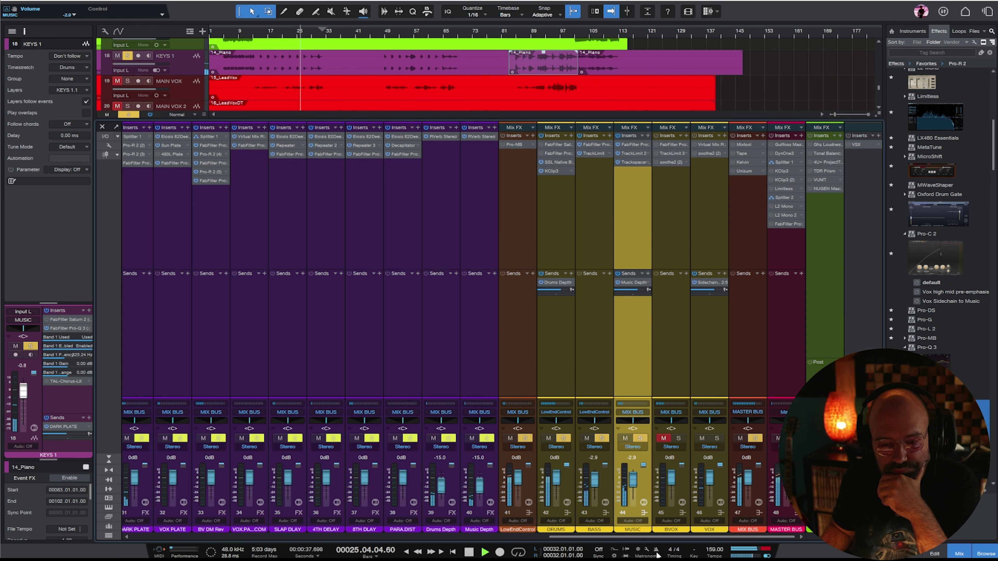
# - Raise EL GTR L's DARK PLATE send slightly and set EL GTR R's fader to -0.8 dB
pyautogui.moveTo(676, 537); pyautogui.dragTo(394, 537)
pyautogui.click(314, 298)
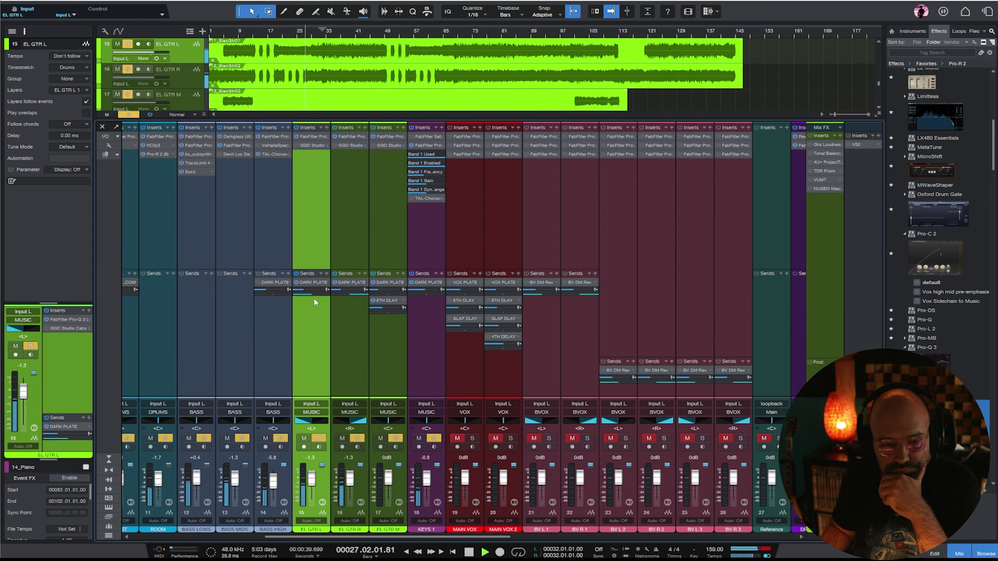
pyautogui.moveTo(305, 288); pyautogui.dragTo(309, 288)
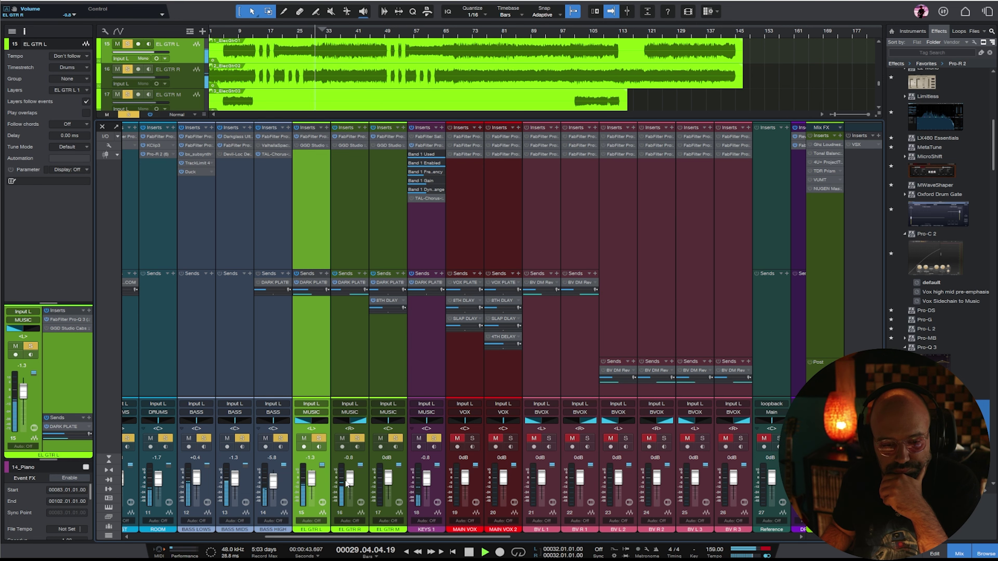
# - Set the MUSIC bus fader to -1.3 dB and hide the mixer console
pyautogui.moveTo(389, 536); pyautogui.dragTo(672, 537)
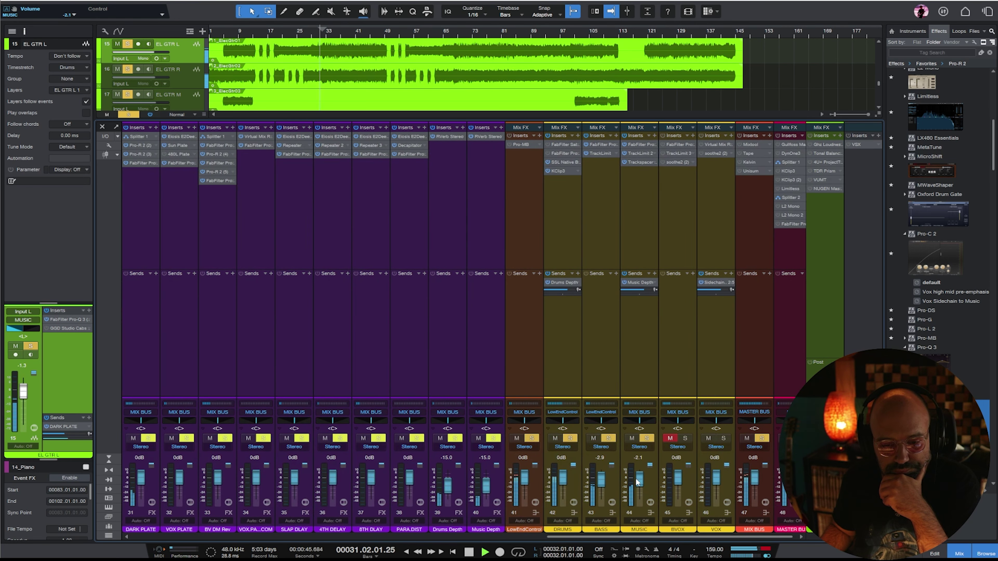
pyautogui.moveTo(655, 537); pyautogui.dragTo(672, 537)
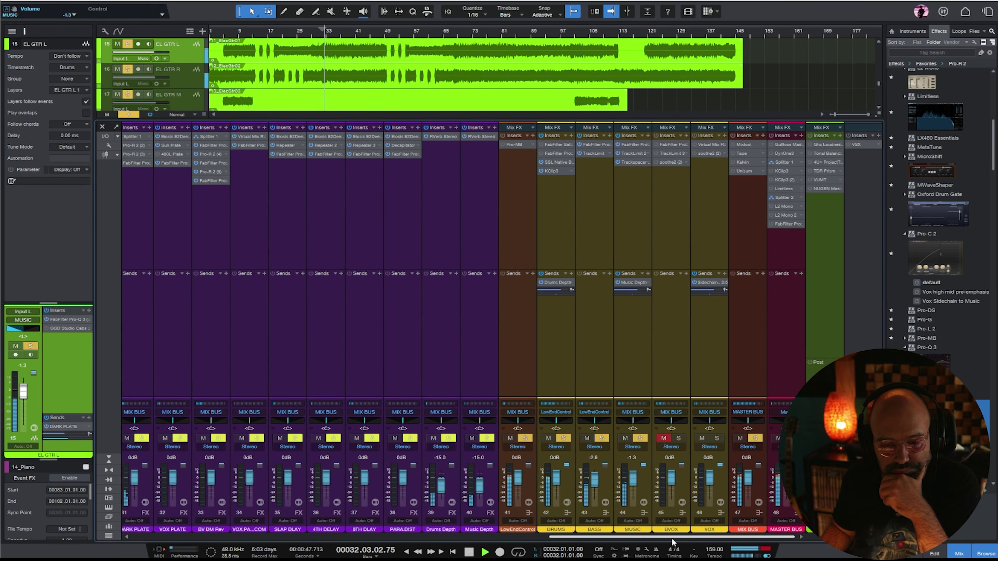
pyautogui.press('F3')
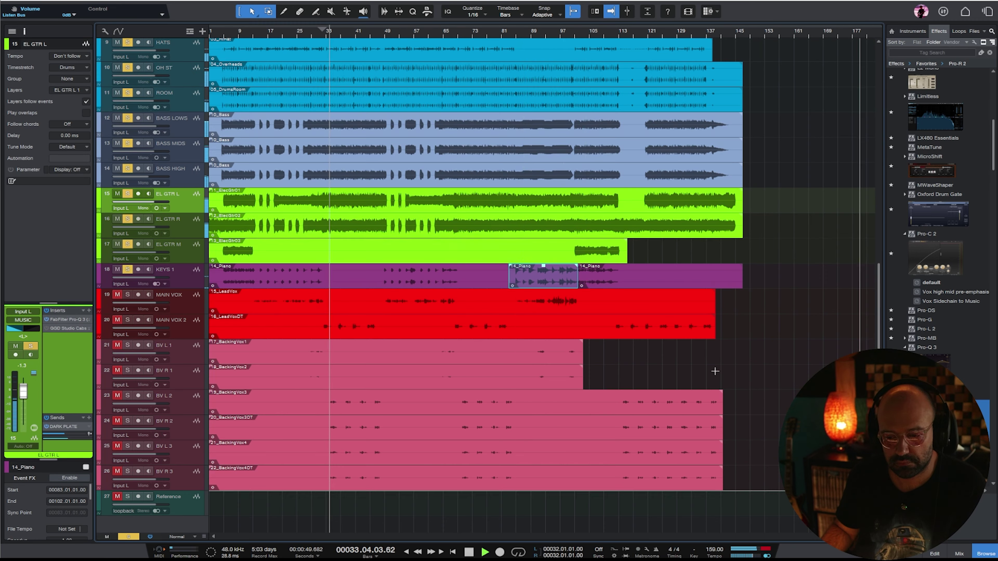
# - Raise the event gain of the four backing vocal events on BV L 2 through BV R 3, and clear all solos
pyautogui.moveTo(756, 494); pyautogui.dragTo(260, 391)
pyautogui.moveTo(458, 393)
pyautogui.mouseDown()
pyautogui.moveTo(464, 402)
pyautogui.moveTo(464, 375)
pyautogui.mouseUp()
pyautogui.click(134, 538)
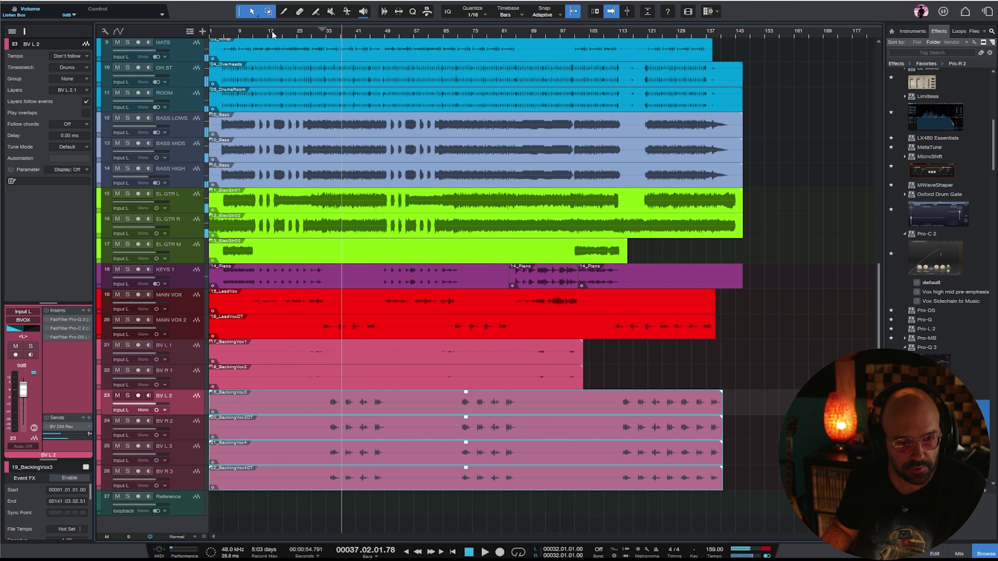
# - Move the playback position to bar 15 and raise the event gain of 15_LeadVox
pyautogui.click(261, 32)
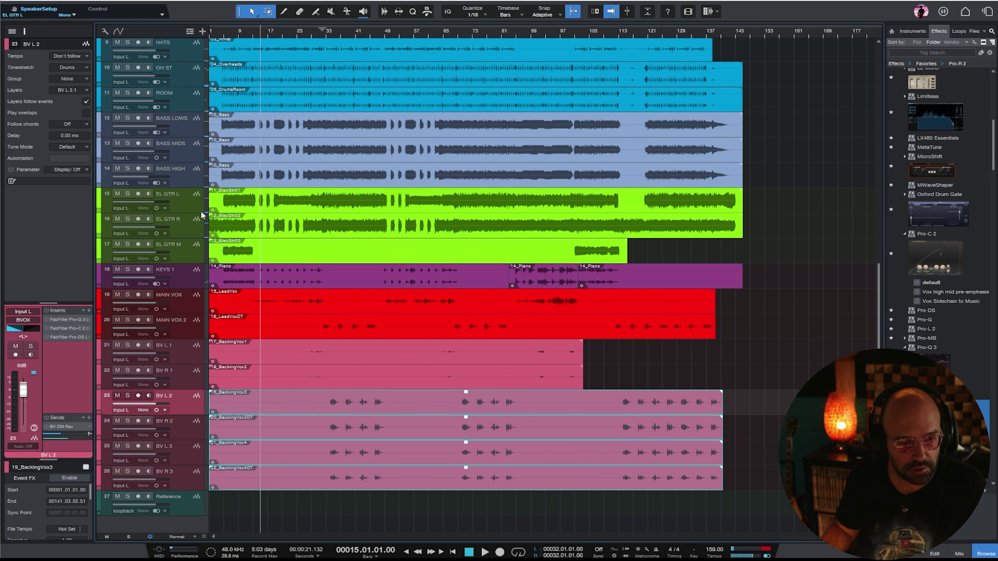
pyautogui.click(310, 313)
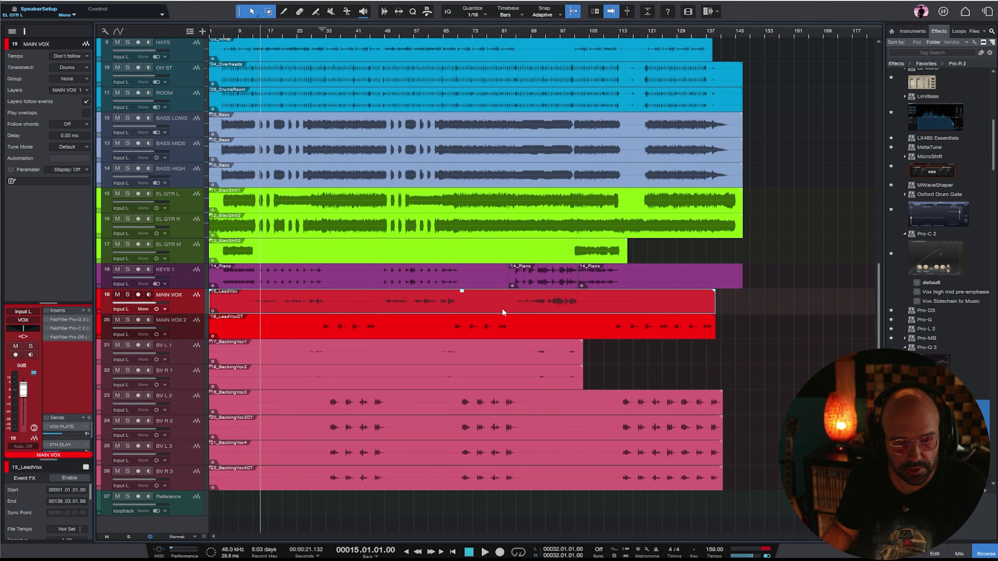
pyautogui.moveTo(461, 291); pyautogui.dragTo(465, 272)
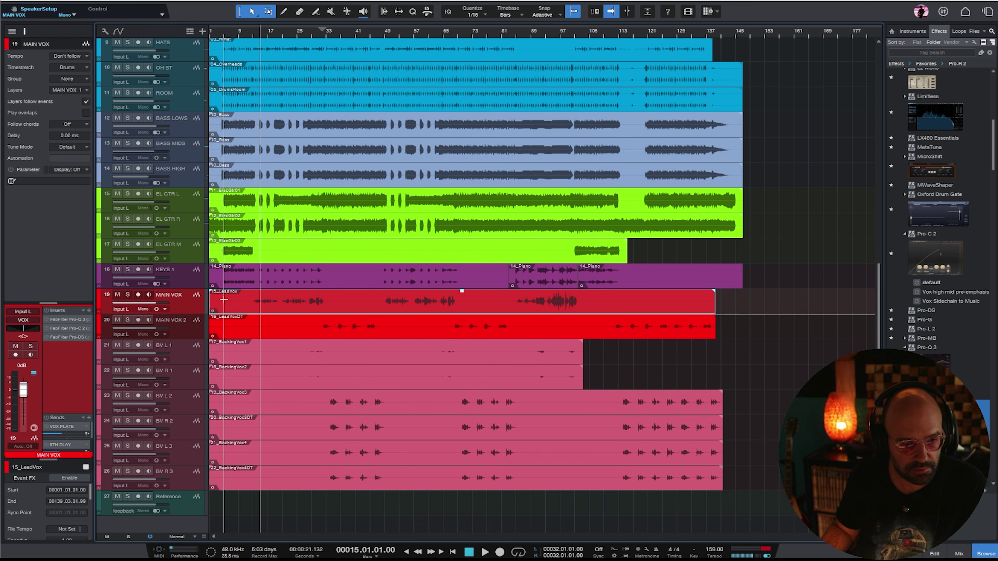
# - Play MAIN VOX in solo and enable its VOX PLATE, 8TH DLAY and SLAP DLAY sends, with the send list expanded
pyautogui.press('s')
pyautogui.press('space')
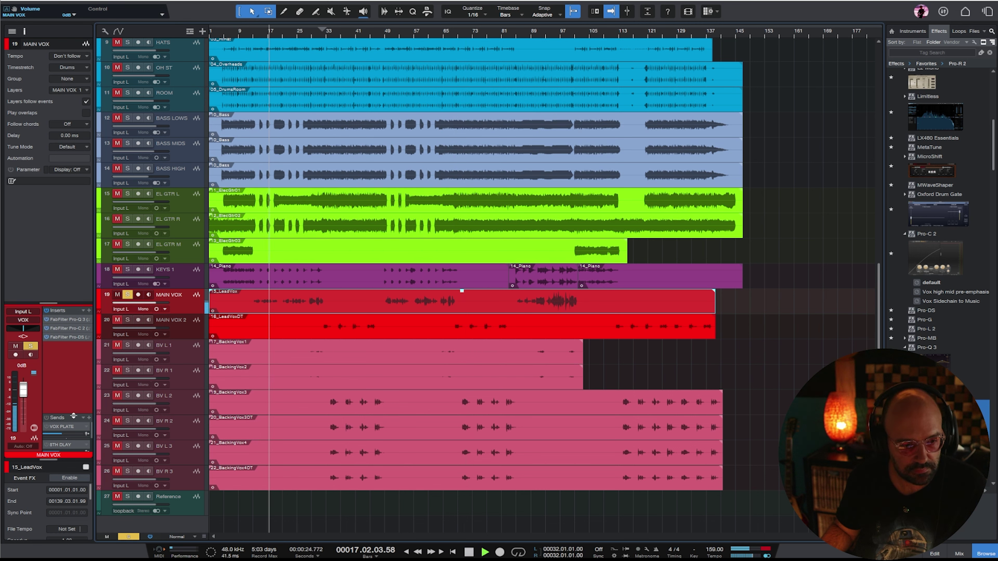
pyautogui.click(46, 418)
pyautogui.moveTo(70, 414); pyautogui.dragTo(75, 354)
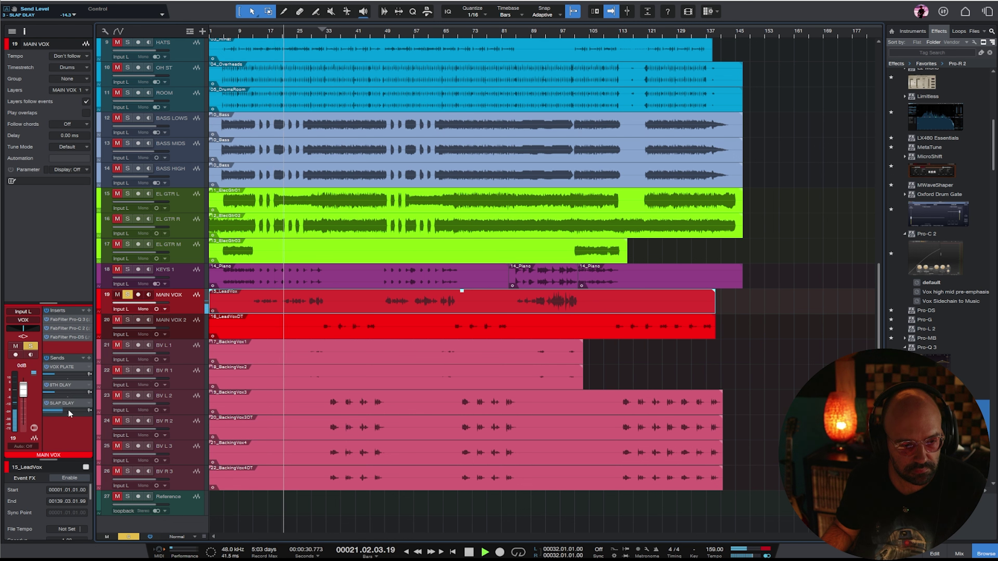
# - In MAIN VOX's Pro-Q 3, add a bell cut at about 234 Hz and reduce the high-frequency band 4 boost to +1.09 dB
pyautogui.click(67, 319)
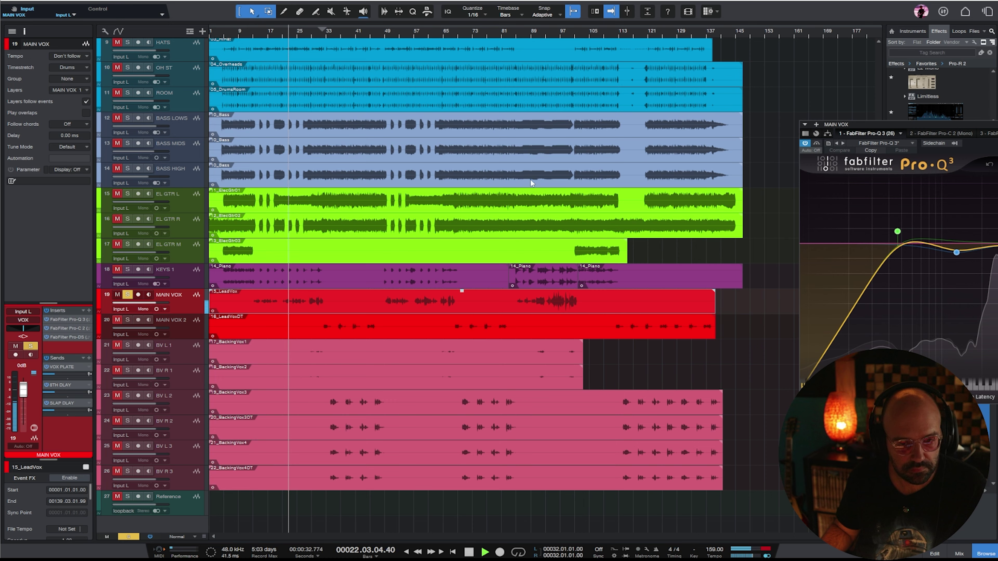
pyautogui.moveTo(946, 118); pyautogui.dragTo(333, 119)
pyautogui.moveTo(372, 227); pyautogui.dragTo(471, 273)
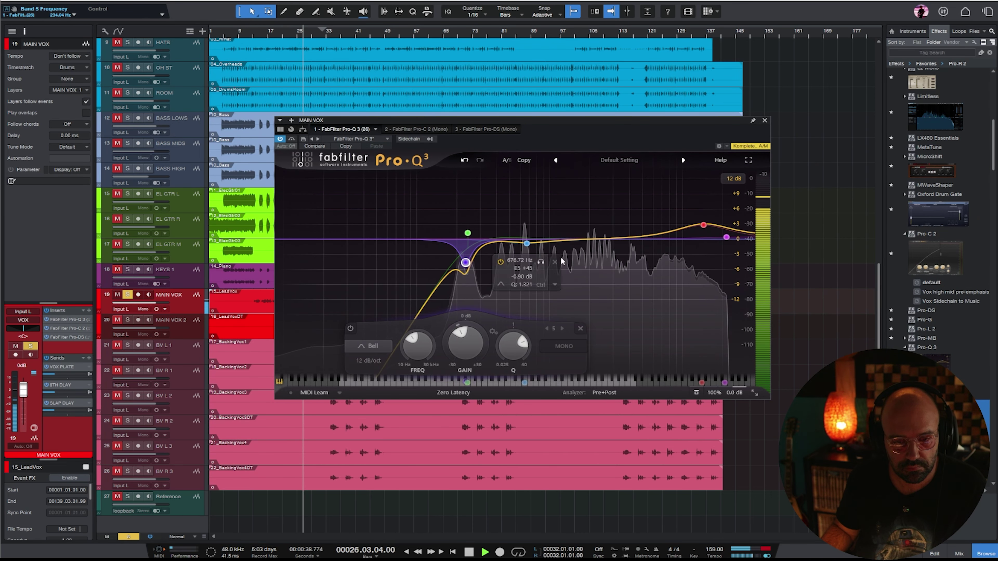
pyautogui.moveTo(703, 226); pyautogui.dragTo(703, 237)
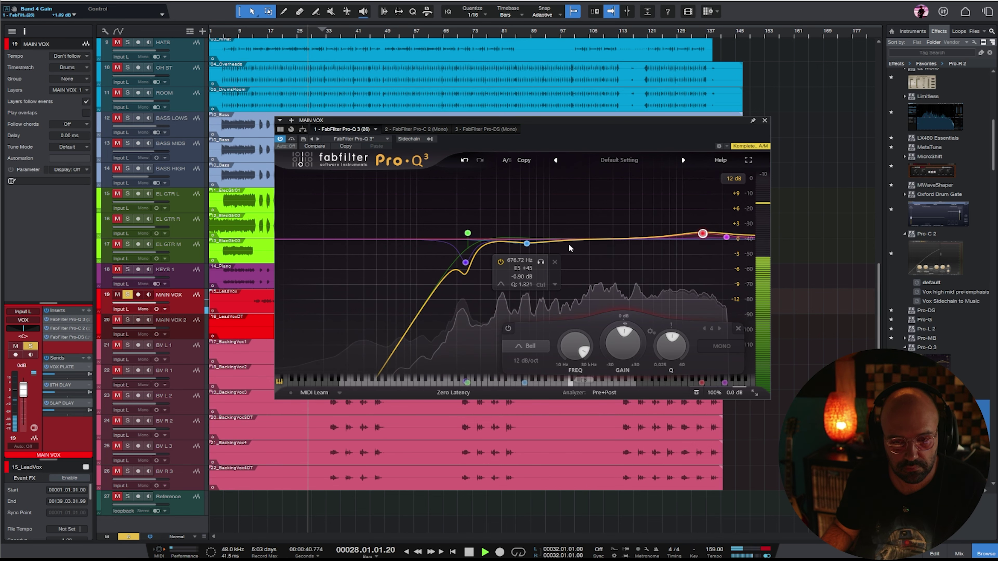
# - Add a wide +1.00 dB bell at 3360.5 Hz with Q 0.363 to MAIN VOX's EQ and close it
pyautogui.moveTo(619, 239); pyautogui.dragTo(619, 234)
pyautogui.scroll(-3, 620, 234)
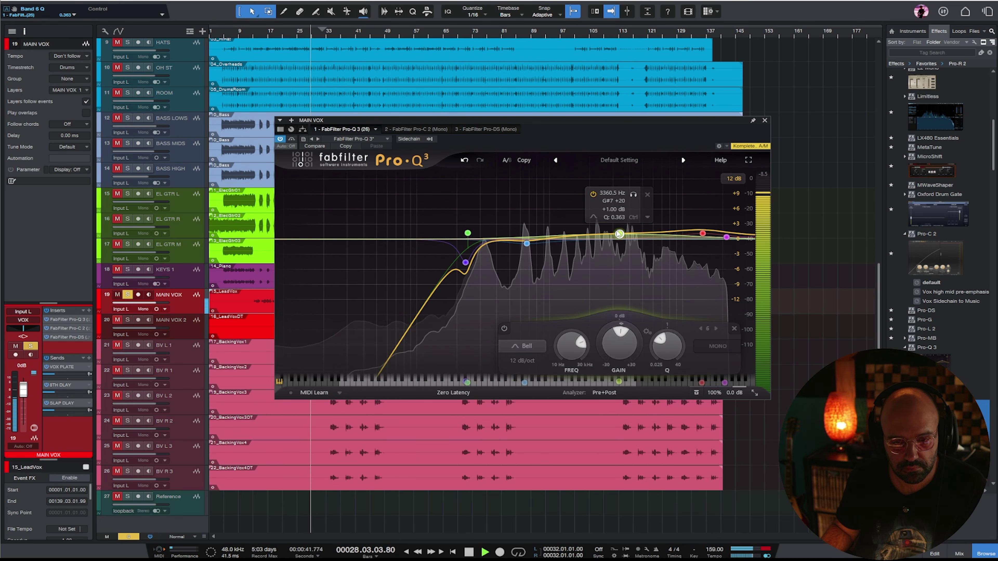
pyautogui.click(763, 121)
# - On the VOX bus in the mixer console, enable Virtual Mix Rack and soothe2, and open Virtual Mix Rack
pyautogui.press('F3')
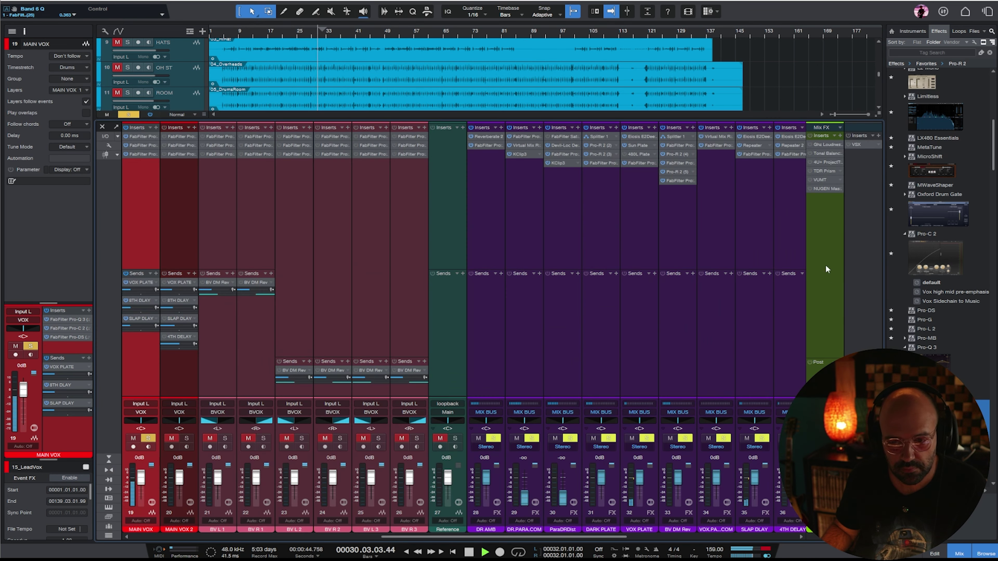
pyautogui.moveTo(550, 535); pyautogui.dragTo(718, 536)
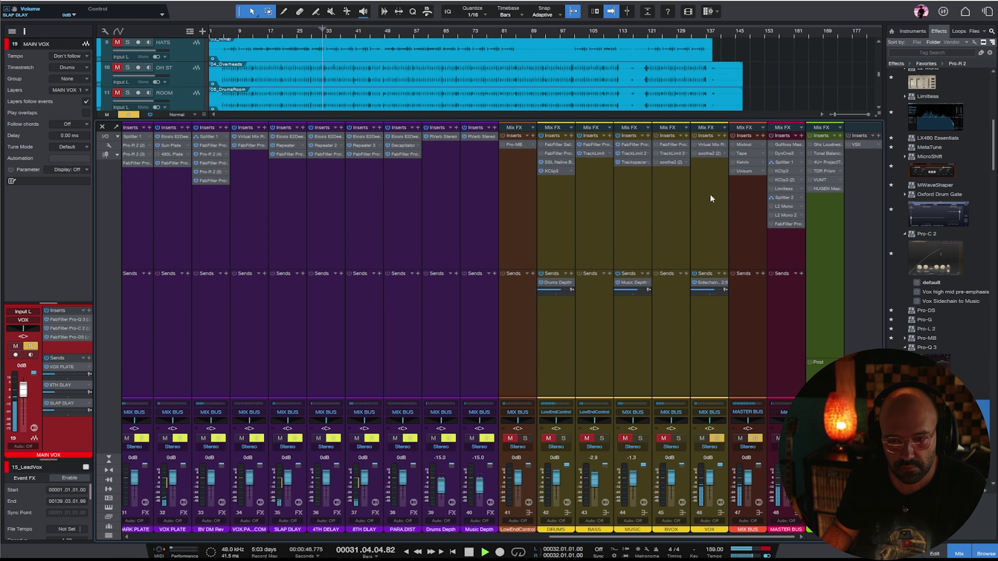
pyautogui.click(697, 142)
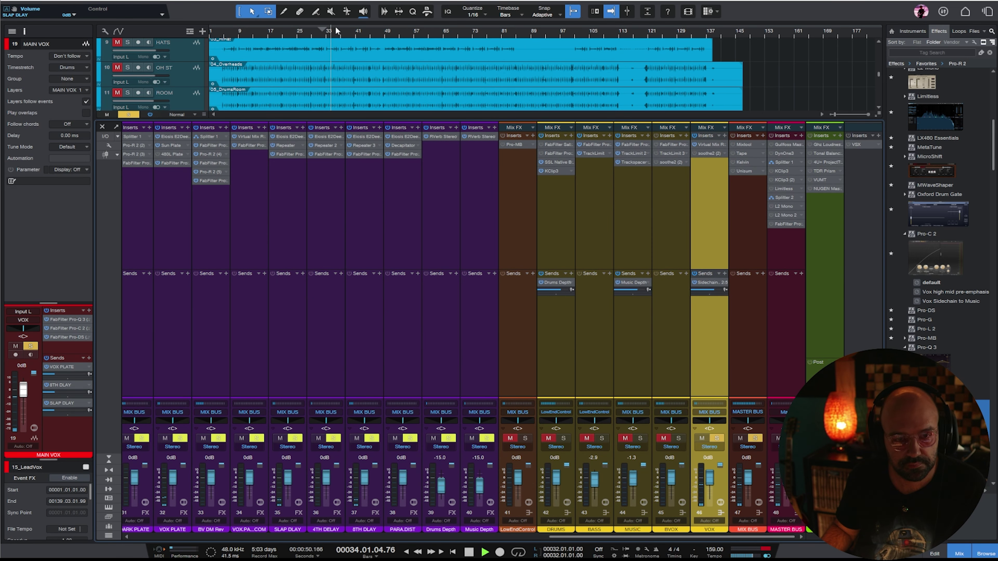
pyautogui.click(697, 145)
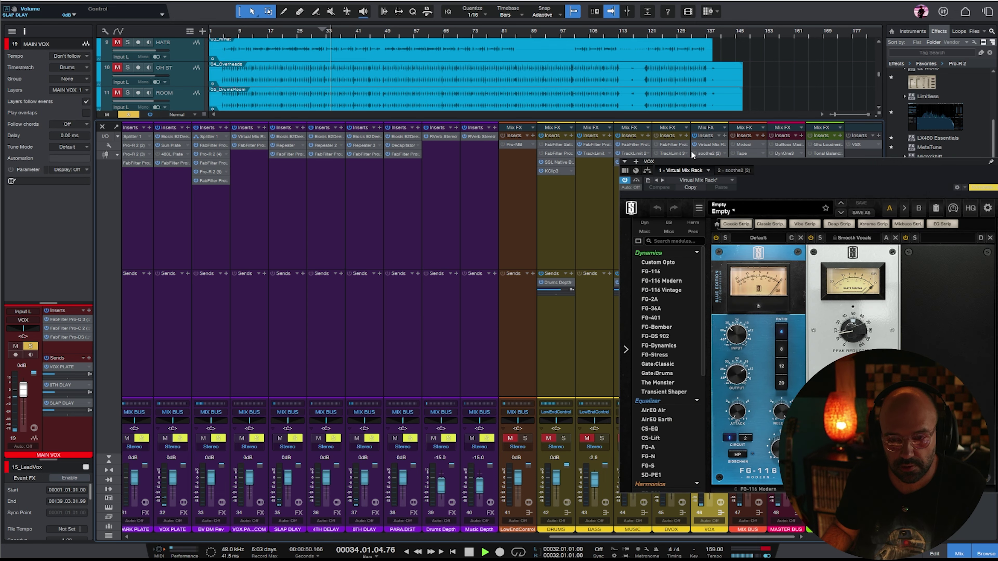
pyautogui.moveTo(749, 164); pyautogui.dragTo(607, 173)
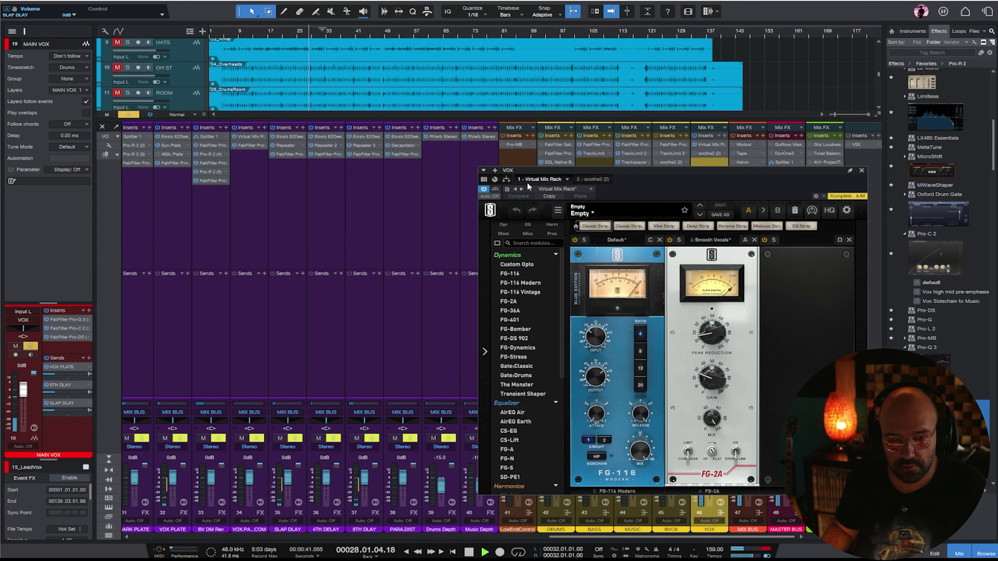
pyautogui.click(695, 154)
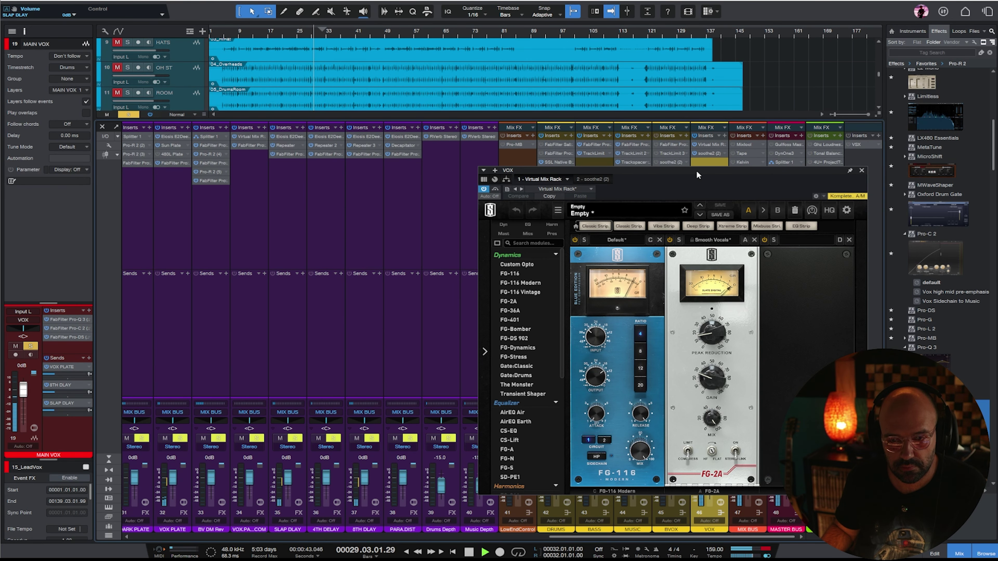
# - Fine-tune the FG-116 input and set the FG-2A gain to 29.8 in the VOX bus's Virtual Mix Rack, and close it
pyautogui.moveTo(594, 345); pyautogui.dragTo(593, 344)
pyautogui.scroll(1, 714, 390)
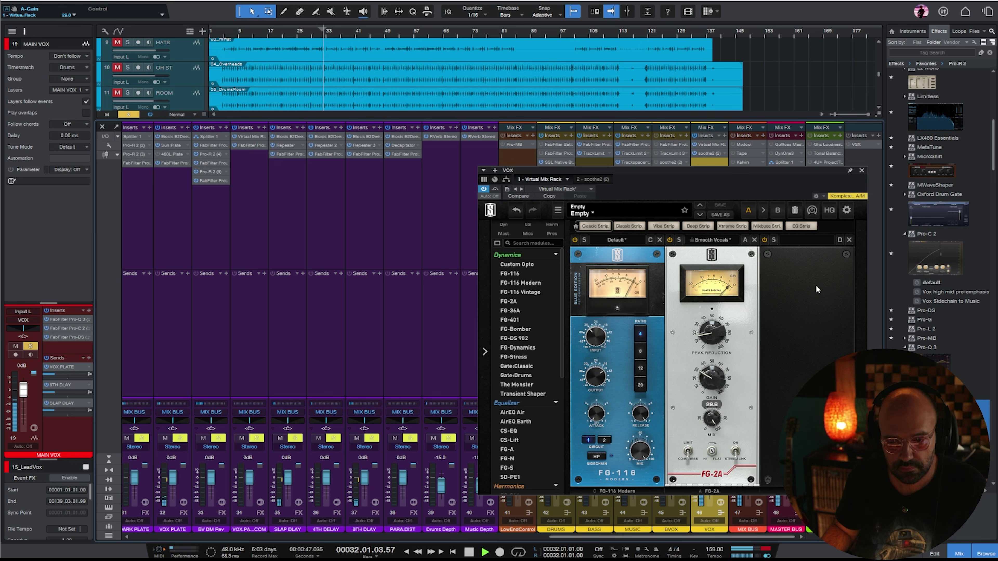
pyautogui.click(860, 172)
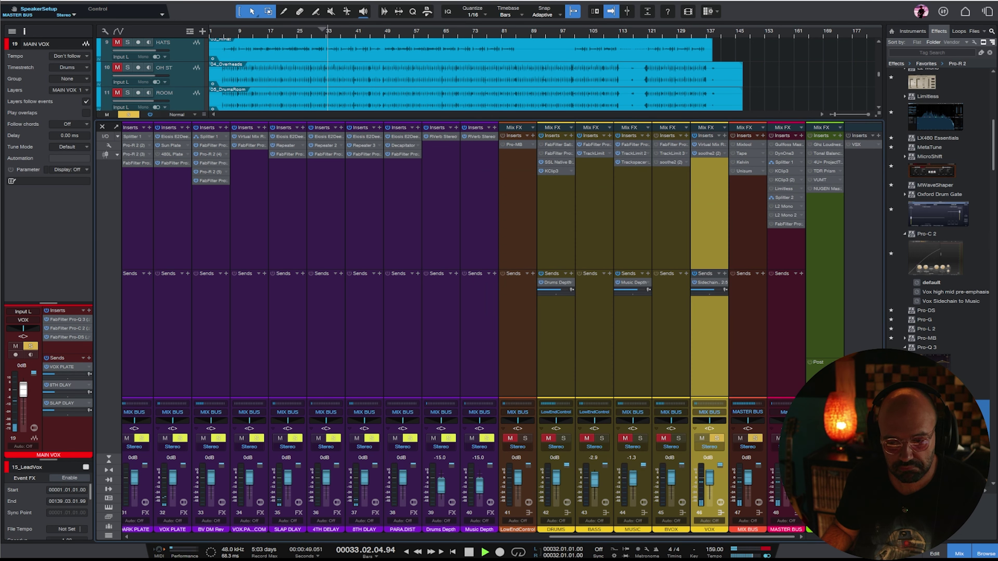
# - Unsolo MAIN VOX, play the full mix from bar 25, and select the MAIN VOX 2 channel
pyautogui.press('s')
pyautogui.click(297, 35)
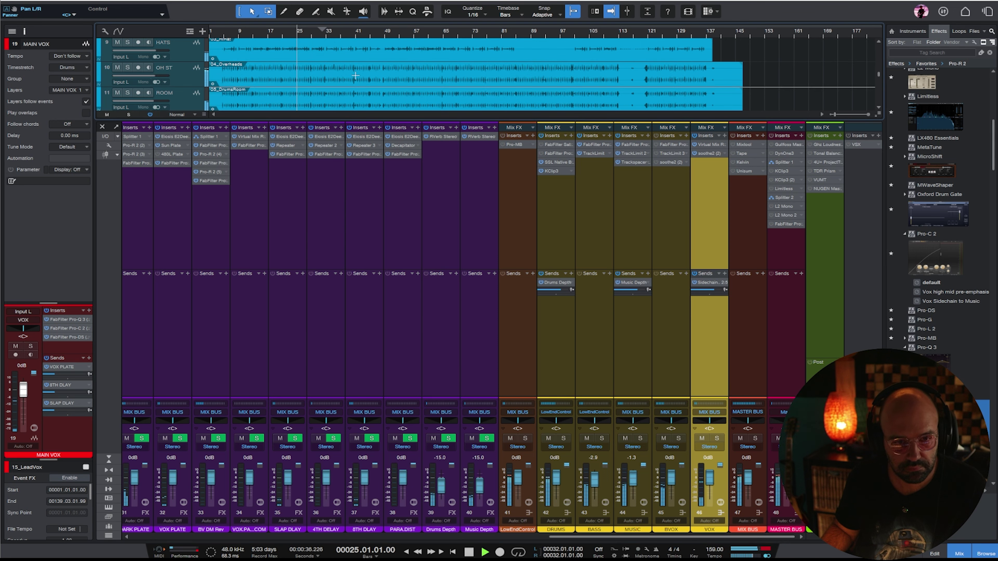
pyautogui.hscroll(-8, 431, 521)
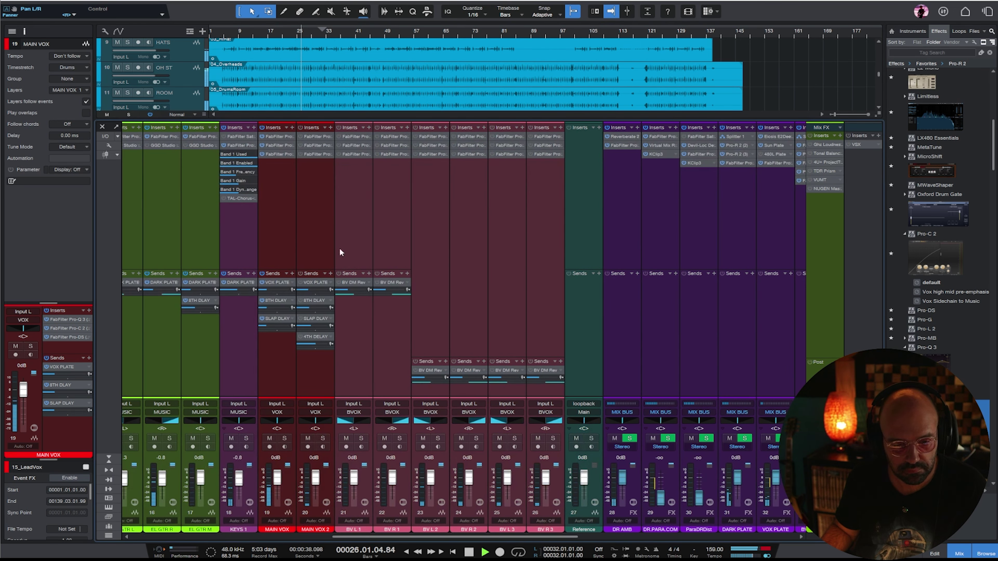
pyautogui.click(329, 186)
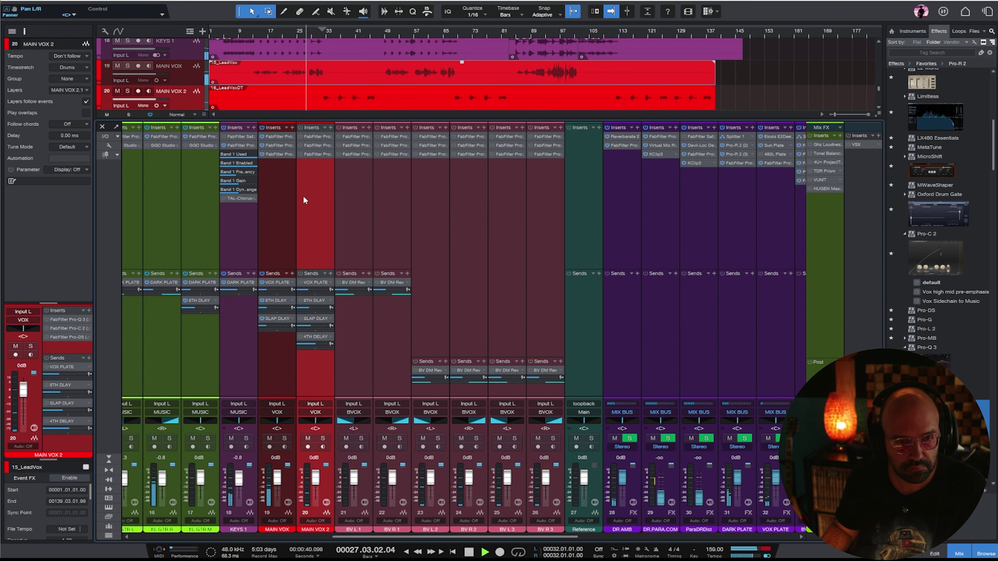
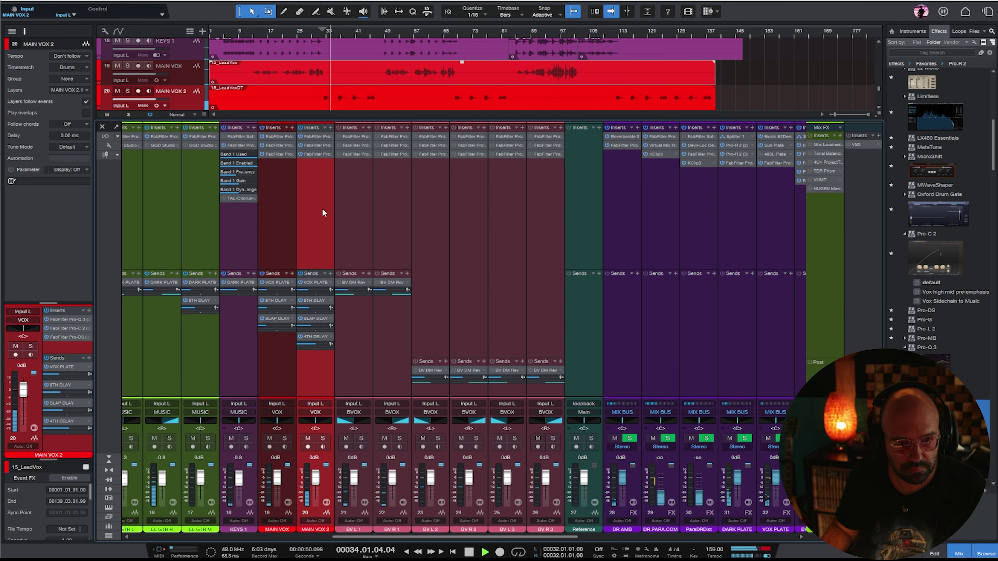
# - Show the full arrangement and enlarge the MAIN VOX 2 track so its waveform can be seen closely
pyautogui.press('F3')
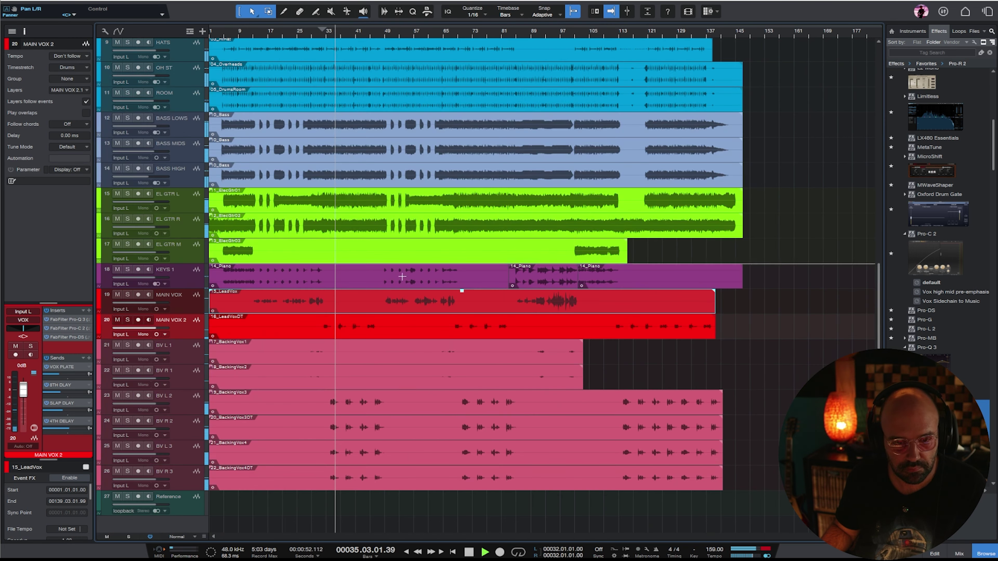
pyautogui.moveTo(195, 339); pyautogui.dragTo(195, 443)
pyautogui.press('e')
pyautogui.press('e')
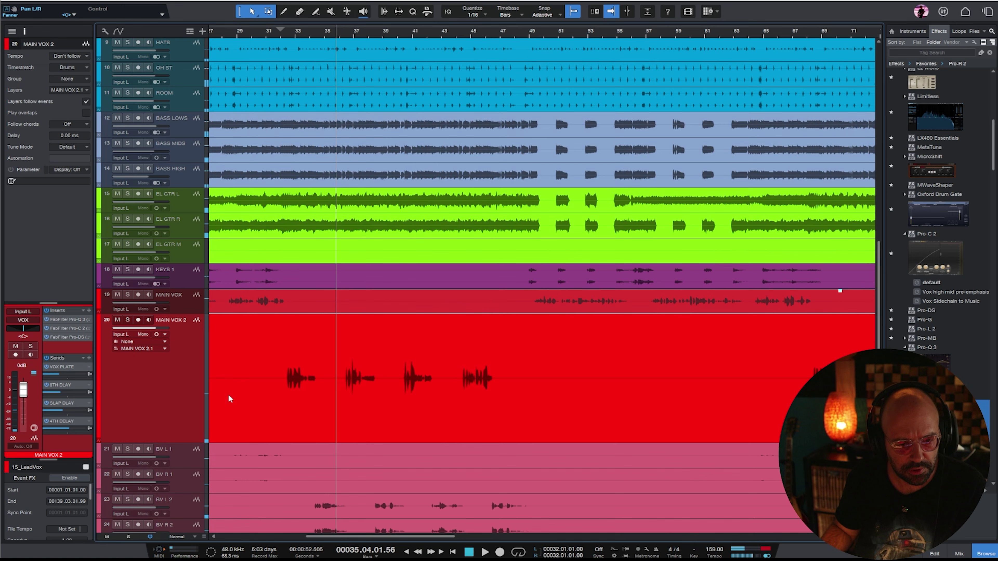
# - Solo the MAIN VOX 2 track and play its first phrases from just before bar 32
pyautogui.click(229, 398)
pyautogui.press('s')
pyautogui.click(300, 33)
pyautogui.press('space')
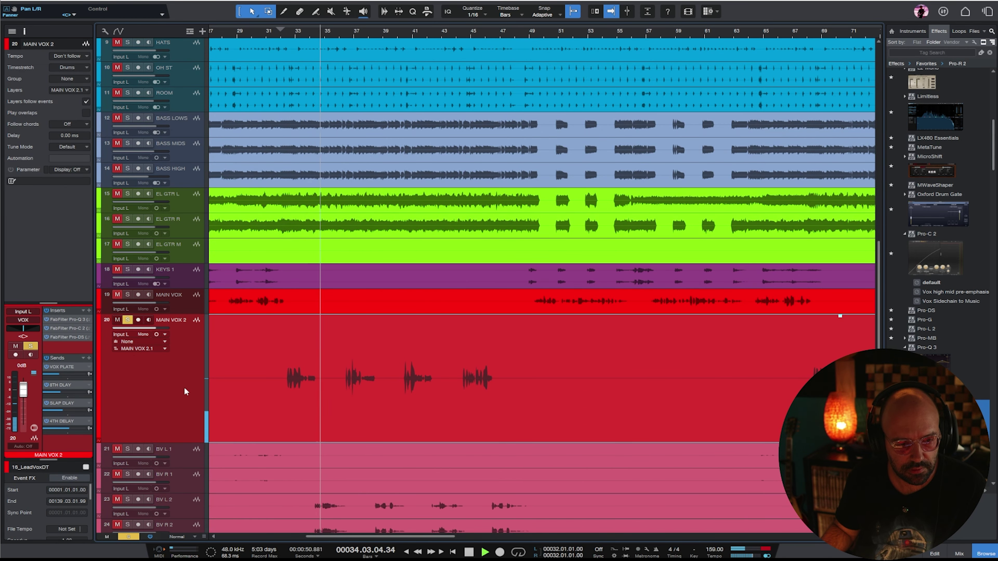
pyautogui.press('w')
pyautogui.press('w')
pyautogui.press('e')
pyautogui.press('e')
pyautogui.press('e')
pyautogui.press('e')
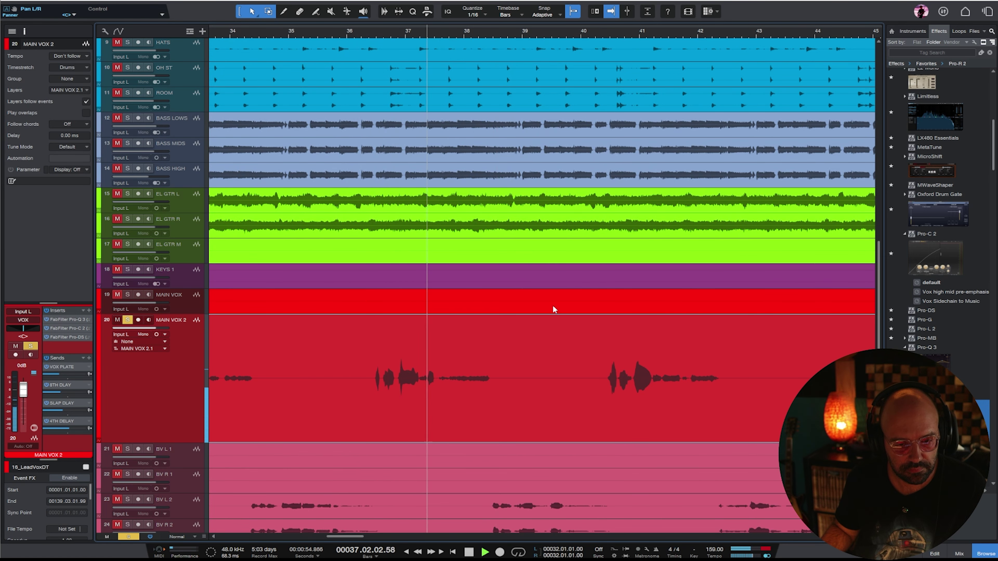
pyautogui.press('w')
pyautogui.press('w')
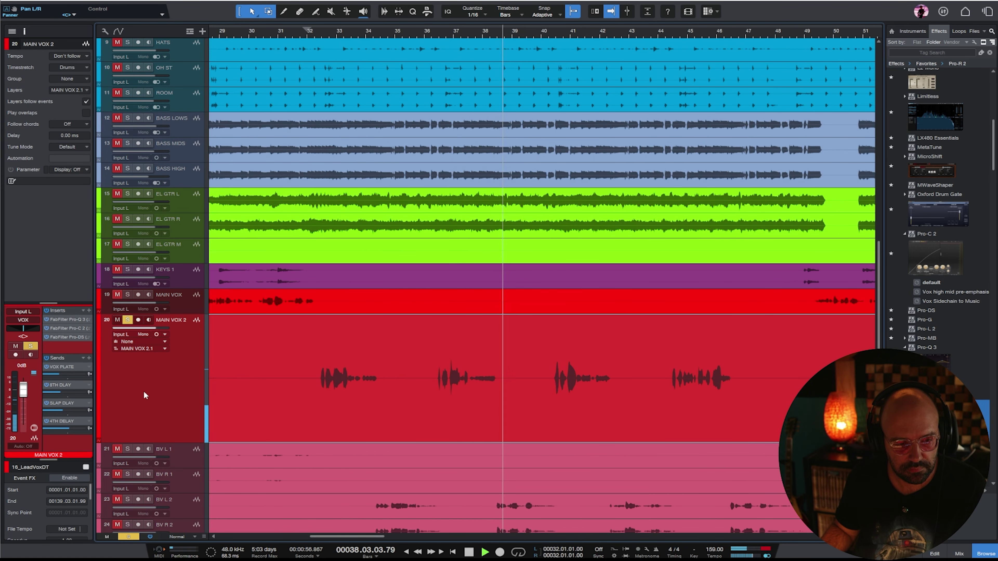
# - Stop playback and check the FabFilter Pro-C 2 settings on MAIN VOX 2
pyautogui.press('space')
pyautogui.click(78, 330)
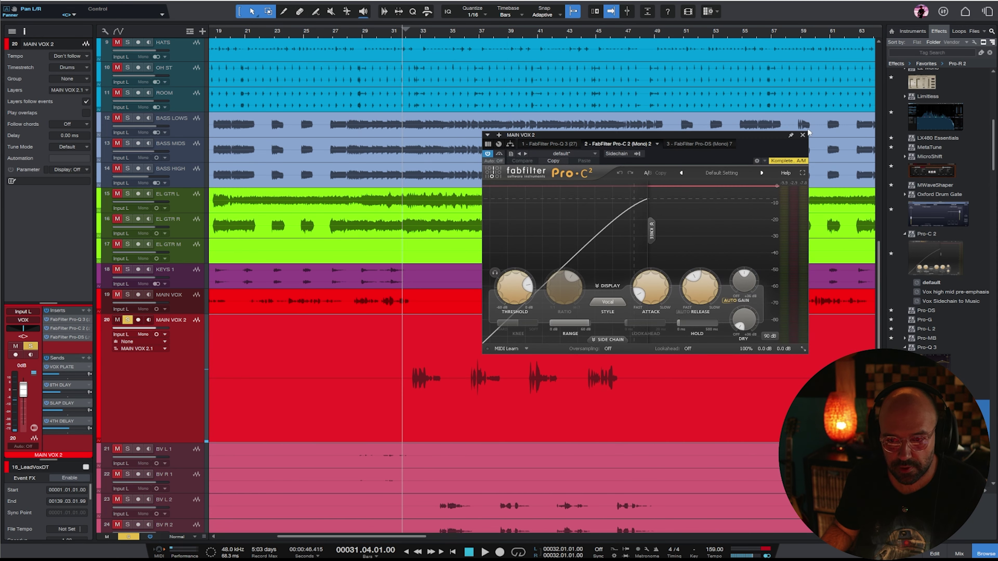
pyautogui.click(802, 136)
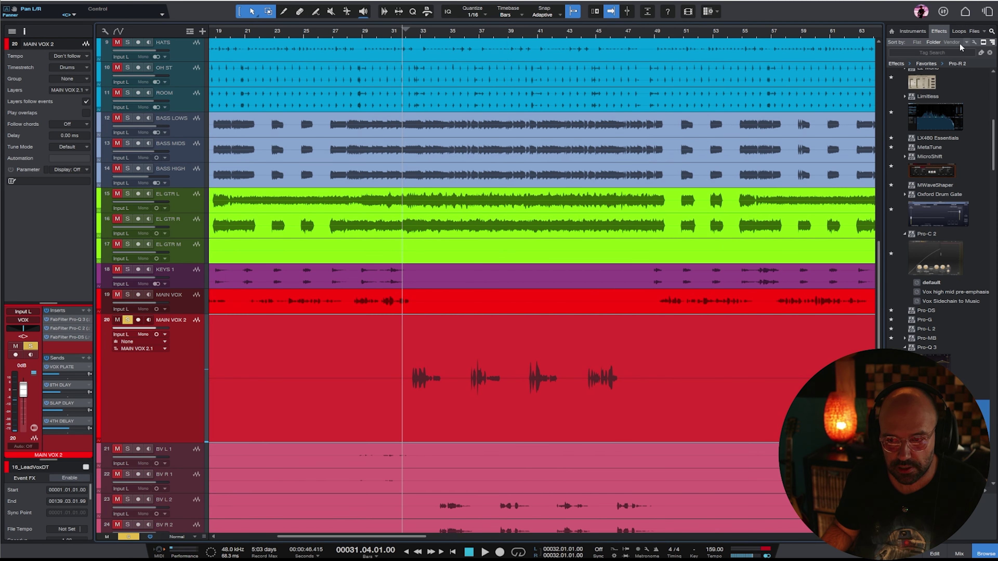
# - Search the effects for "mv2" and insert MV2 Mono after the last plug-in on MAIN VOX 2
pyautogui.click(887, 56)
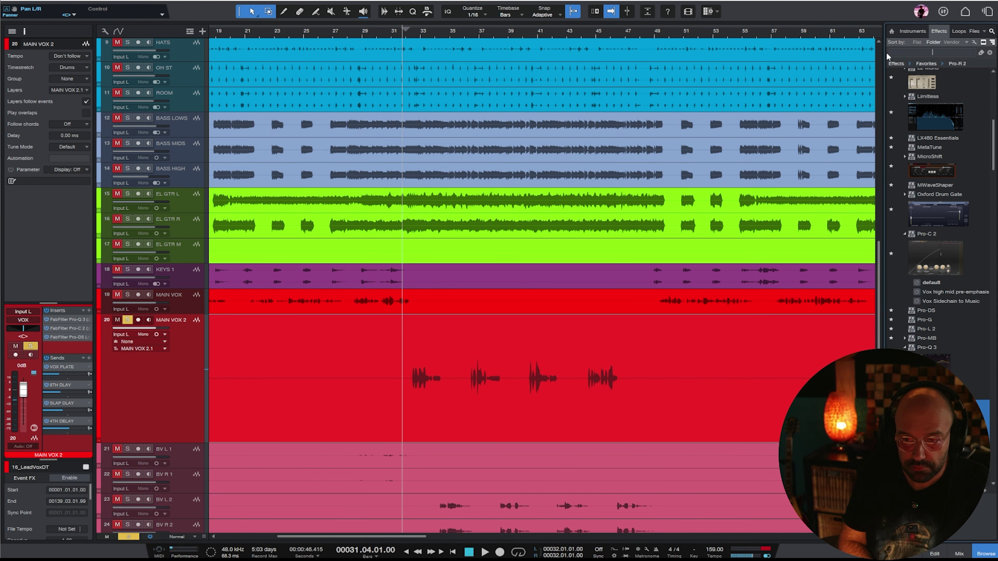
pyautogui.write('mv2')
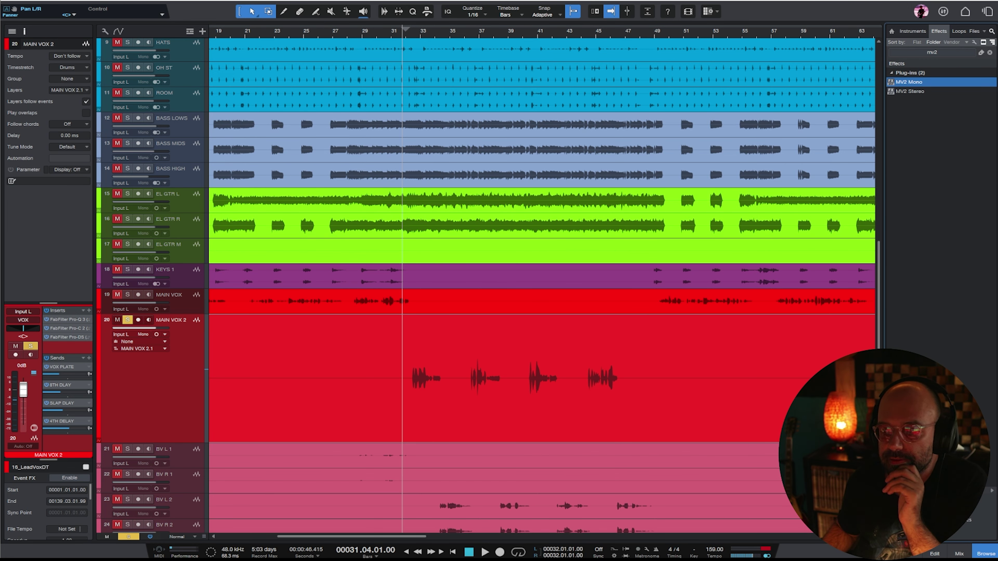
pyautogui.moveTo(926, 81); pyautogui.dragTo(64, 346)
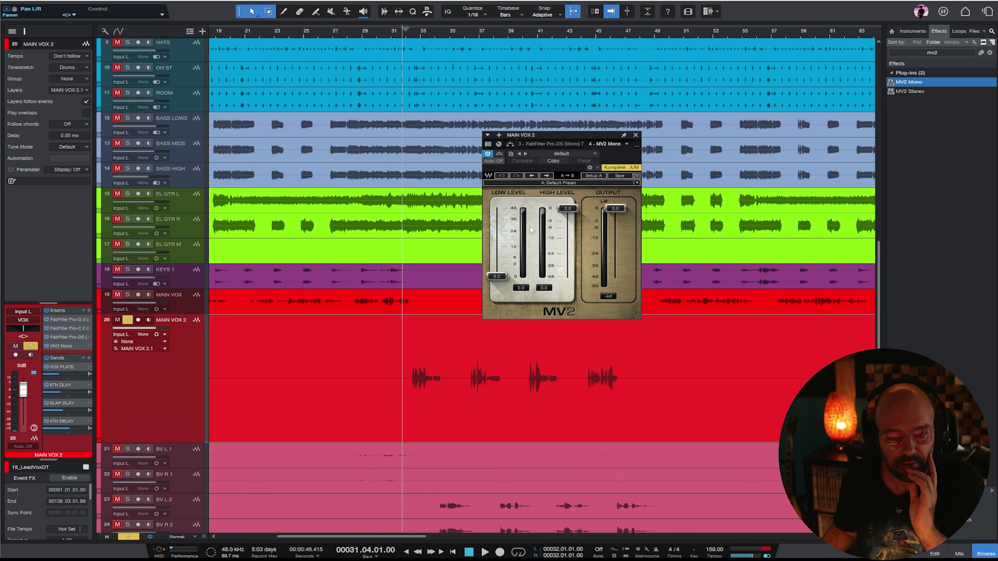
# - Set MV2's Low Level to 11.4 dB, audition the soloed vocal, and enlarge the channel's insert area
pyautogui.moveTo(496, 276); pyautogui.dragTo(496, 247)
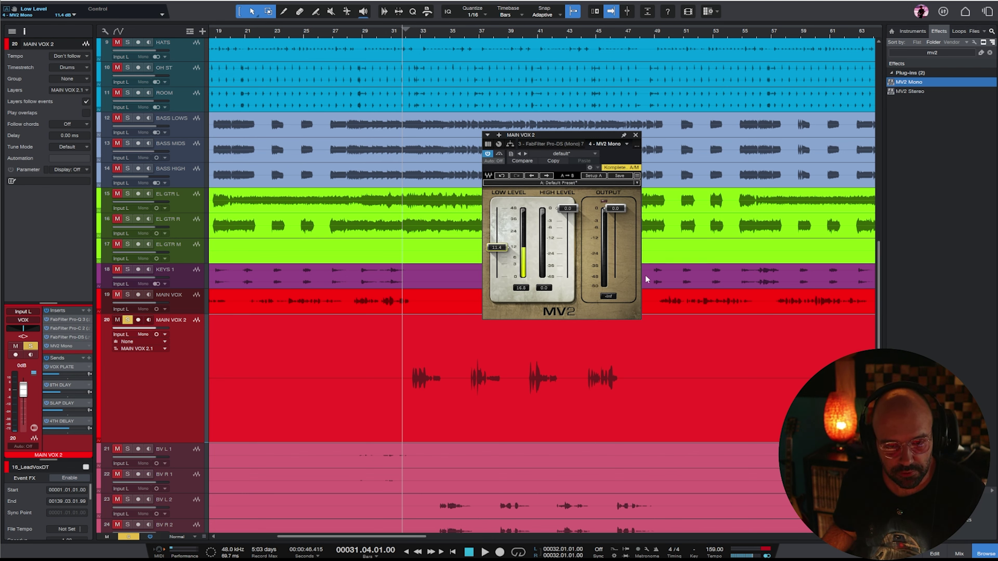
pyautogui.press('space')
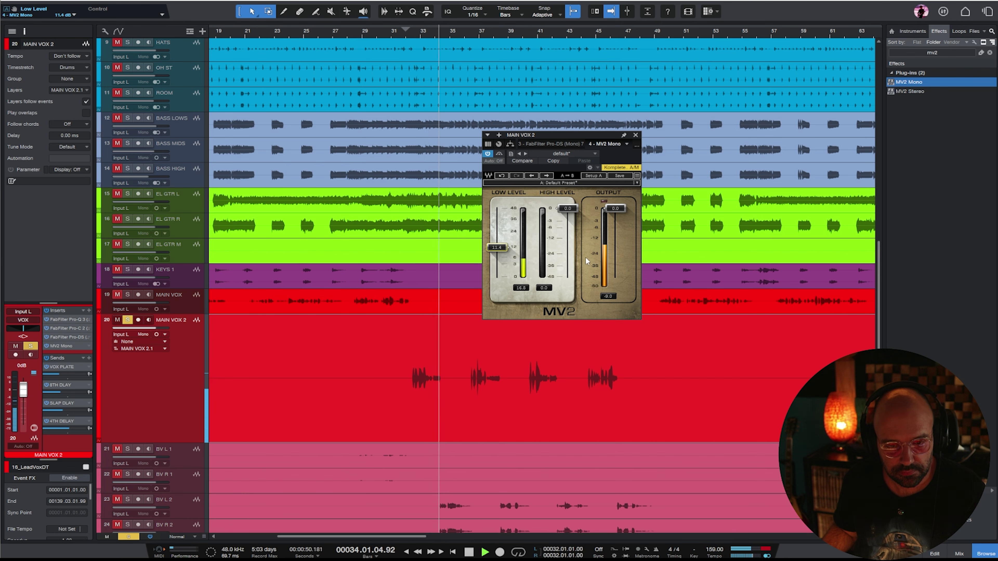
pyautogui.click(635, 136)
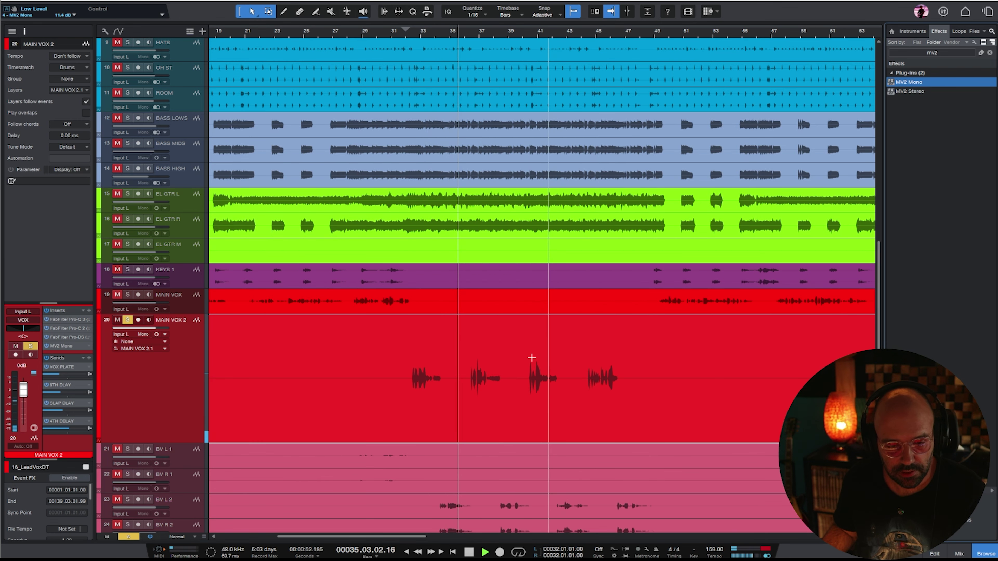
pyautogui.moveTo(78, 355); pyautogui.dragTo(79, 375)
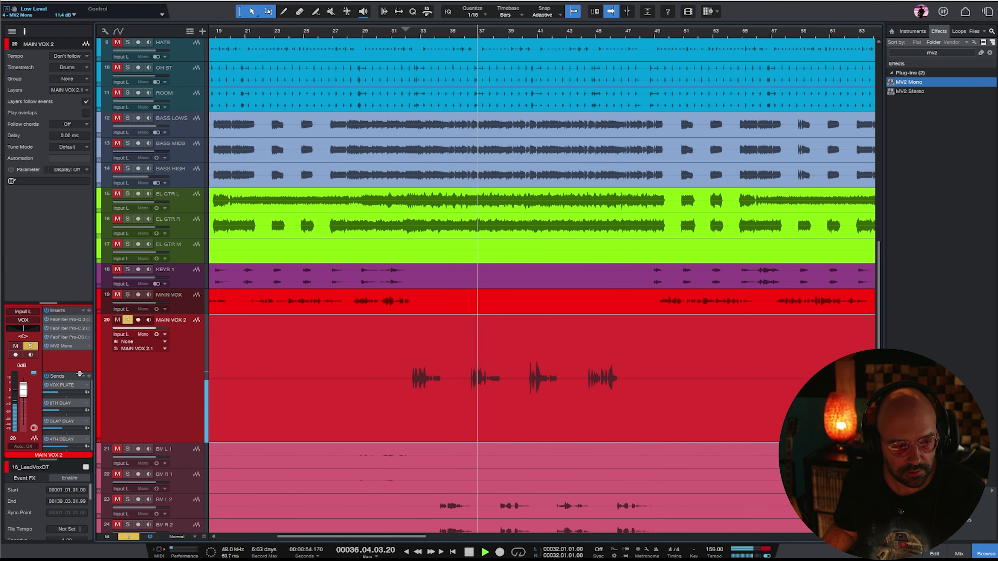
# - Stop playback and raise the clip gain of the BV L 1 and BV R 1 events together
pyautogui.press('w')
pyautogui.press('w')
pyautogui.scroll(-4, 489, 388)
pyautogui.press('space')
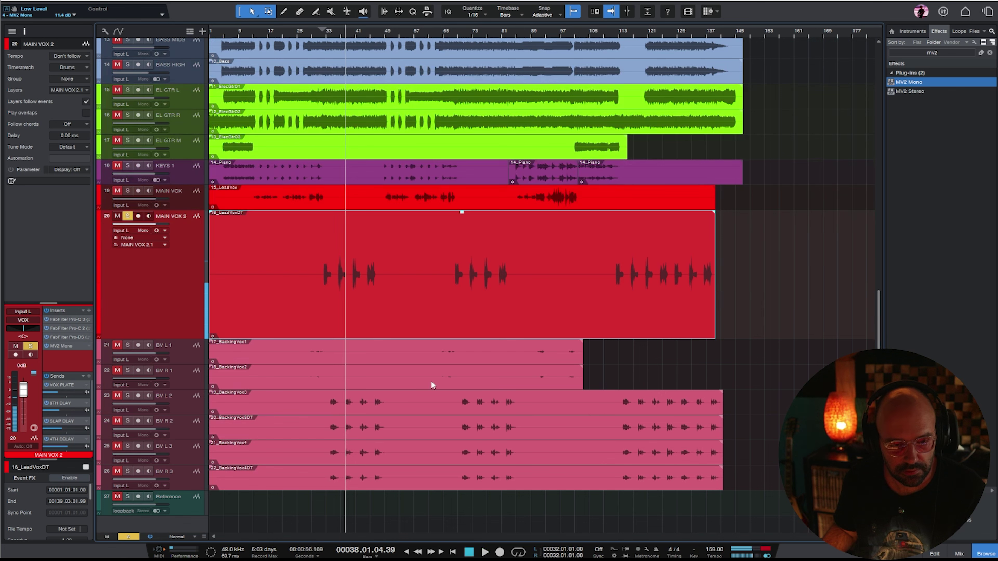
pyautogui.click(452, 381)
pyautogui.keyDown('shift'); pyautogui.click(423, 356); pyautogui.keyUp('shift')
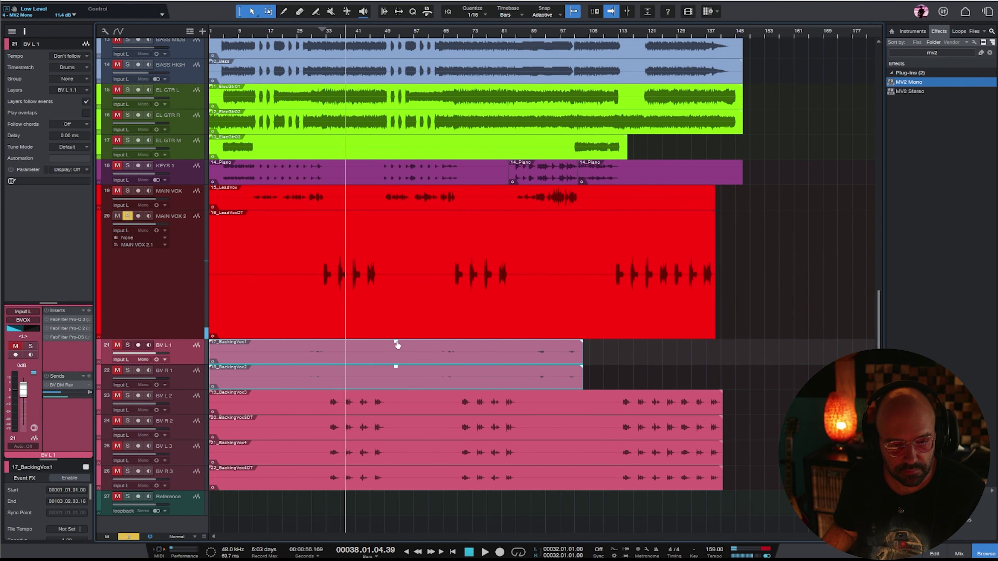
pyautogui.moveTo(397, 345); pyautogui.dragTo(409, 275)
# - Replace the MAIN VOX 2 solo with solos on BV L 1 and BV R 1, playing from bar 27
pyautogui.click(305, 38)
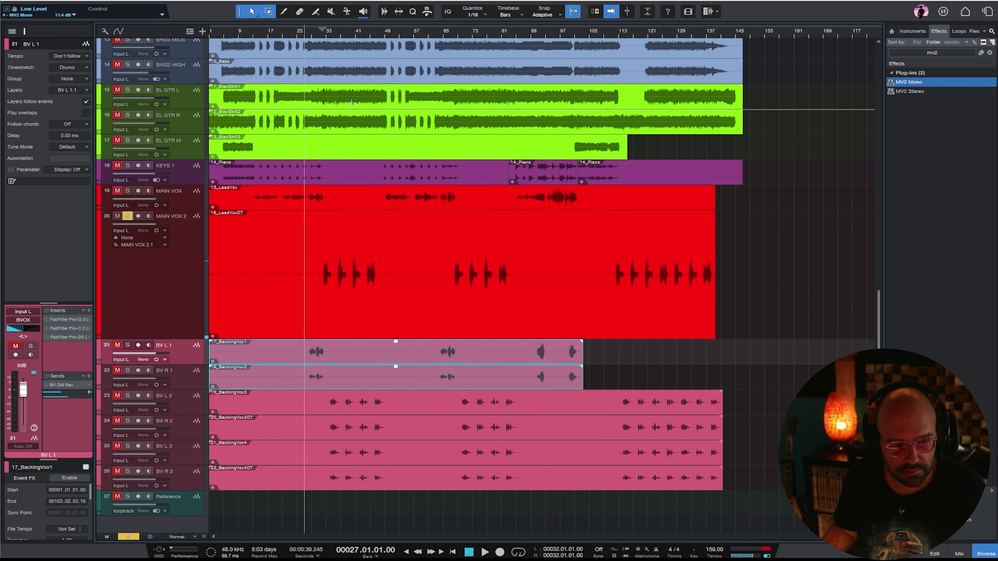
pyautogui.click(128, 537)
pyautogui.press('e')
pyautogui.press('space')
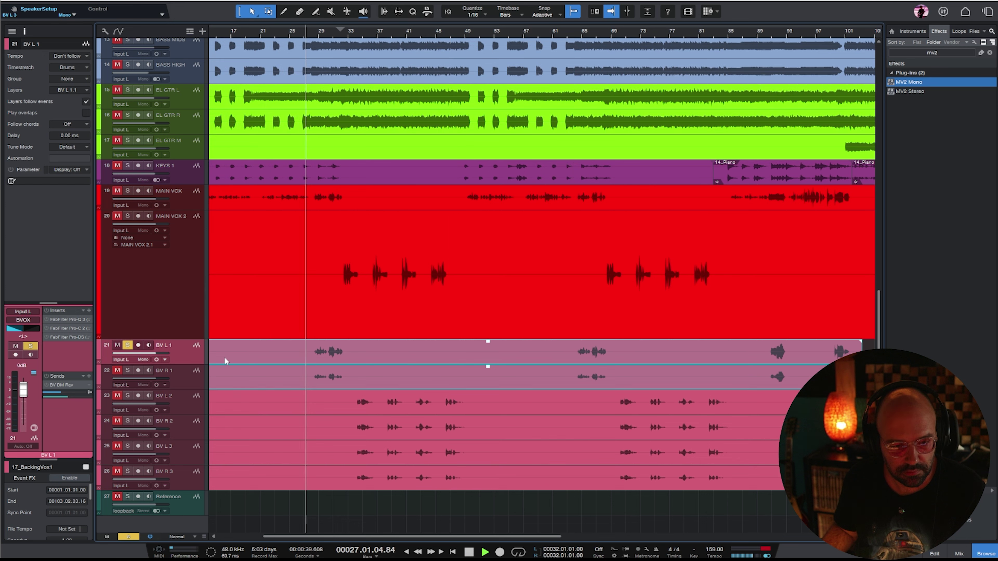
pyautogui.keyDown('shift'); pyautogui.click(189, 382); pyautogui.keyUp('shift')
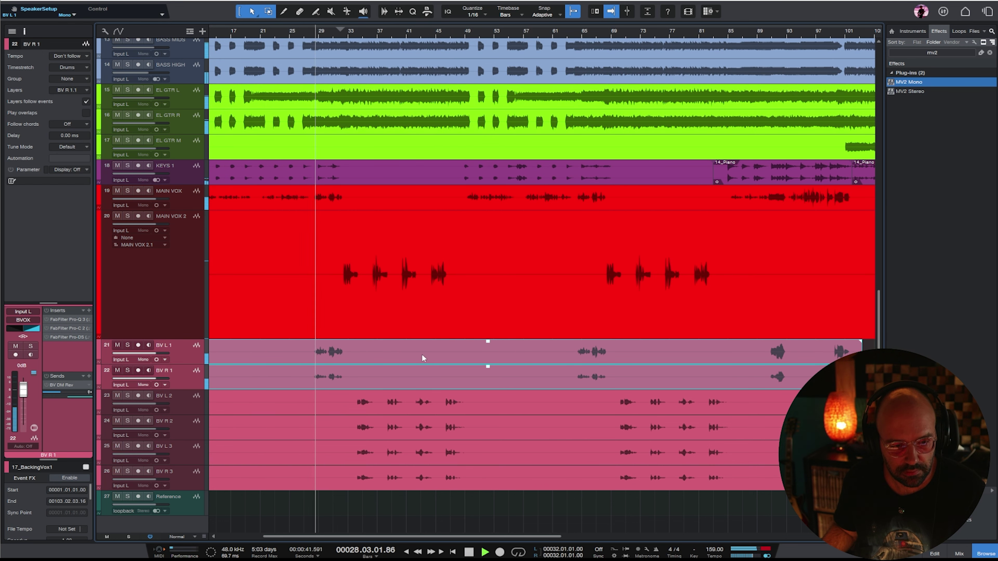
pyautogui.press('s')
pyautogui.press('w')
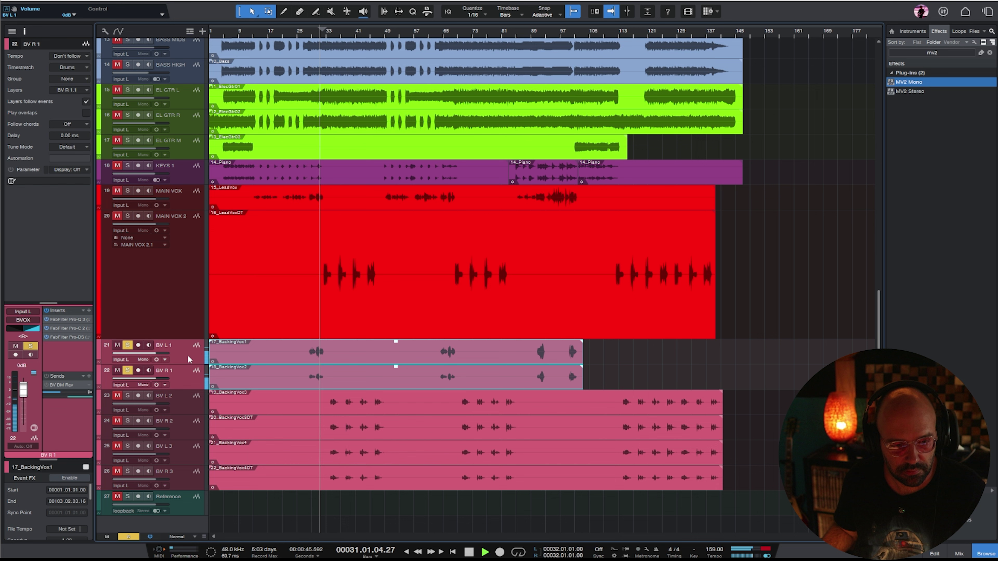
# - Narrow the pan of BV L 1 to L28 and stop playback
pyautogui.press('Up')
pyautogui.moveTo(19, 333); pyautogui.dragTo(24, 330)
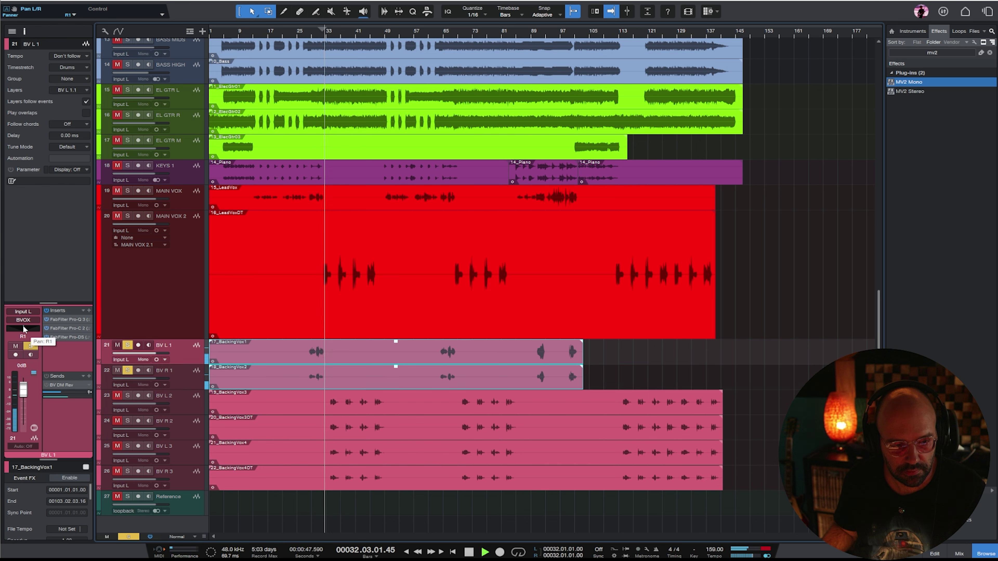
pyautogui.press('space')
# - Narrow the pan of BV R 1 to R59 and place the playback cursor at bar 29
pyautogui.click(186, 375)
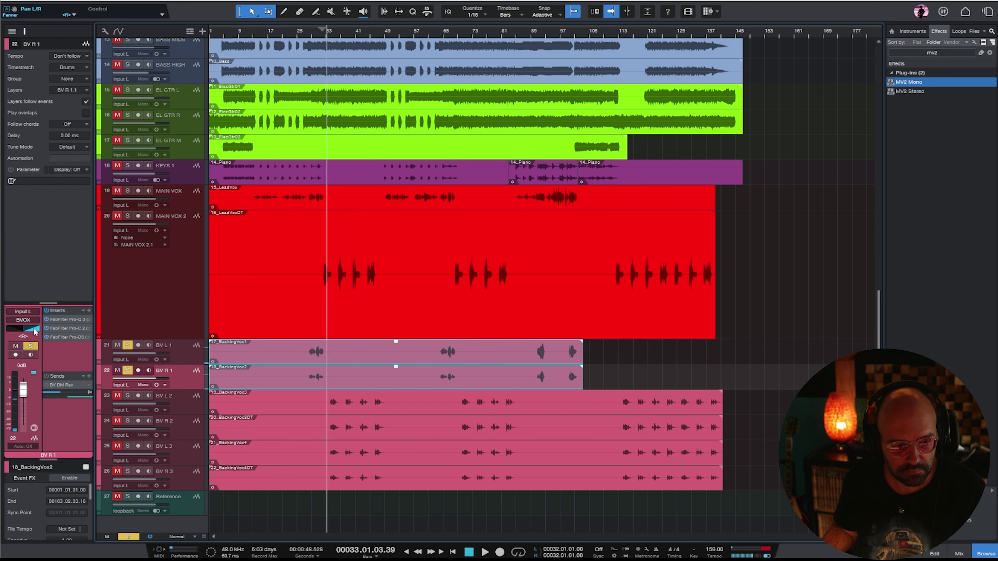
pyautogui.moveTo(31, 333); pyautogui.dragTo(34, 330)
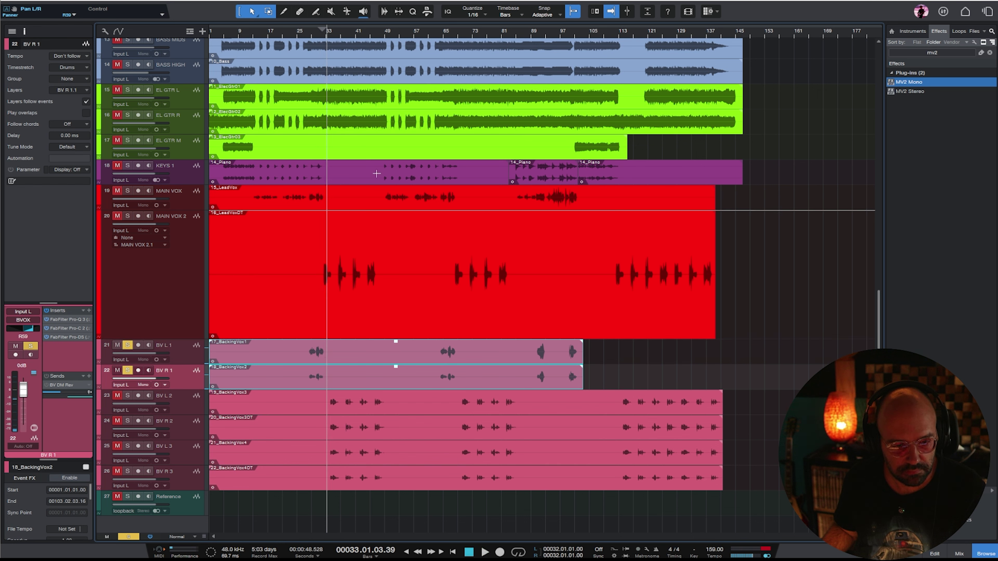
pyautogui.click(311, 37)
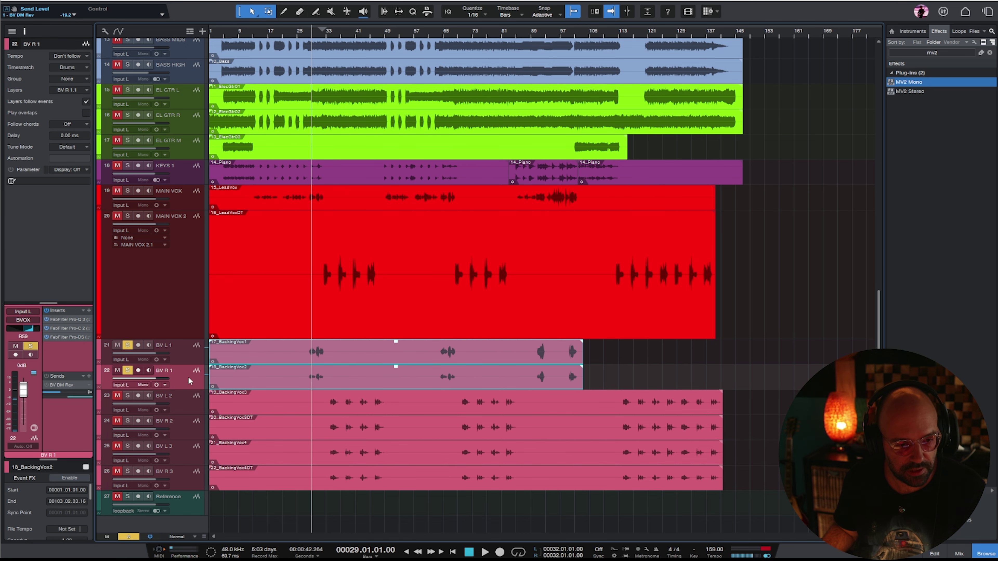
# - Check the BV L 1, BV R 1 and MAIN VOX channels and place the playback cursor at bar 28, beat 3
pyautogui.click(183, 356)
pyautogui.click(183, 376)
pyautogui.keyDown('shift'); pyautogui.click(172, 354); pyautogui.keyUp('shift')
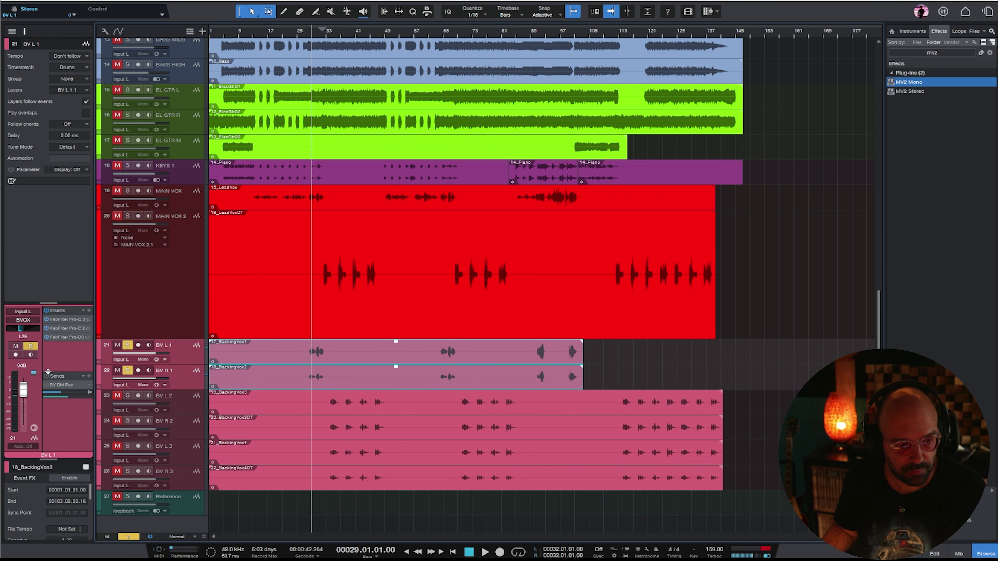
pyautogui.press('e')
pyautogui.press('e')
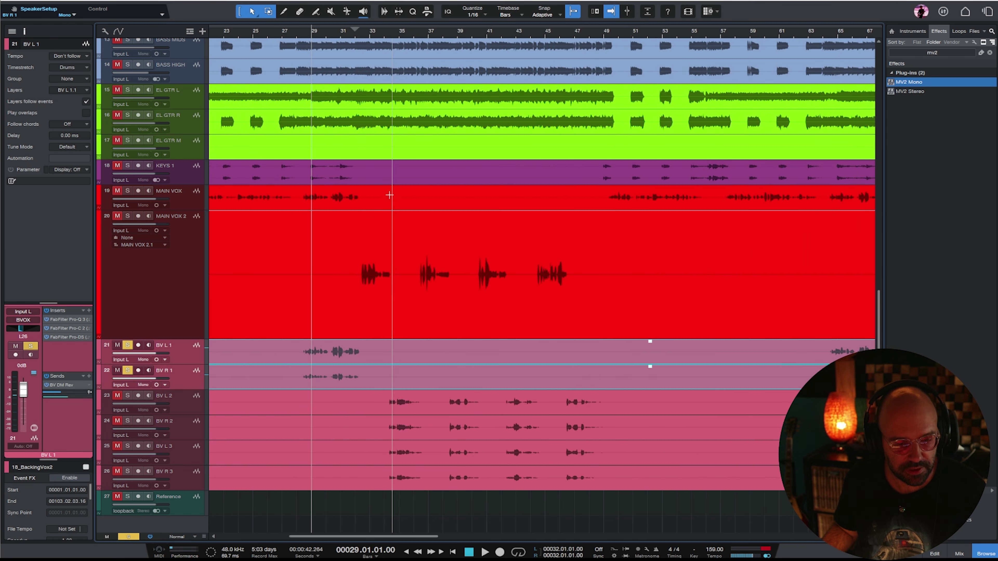
pyautogui.click(307, 38)
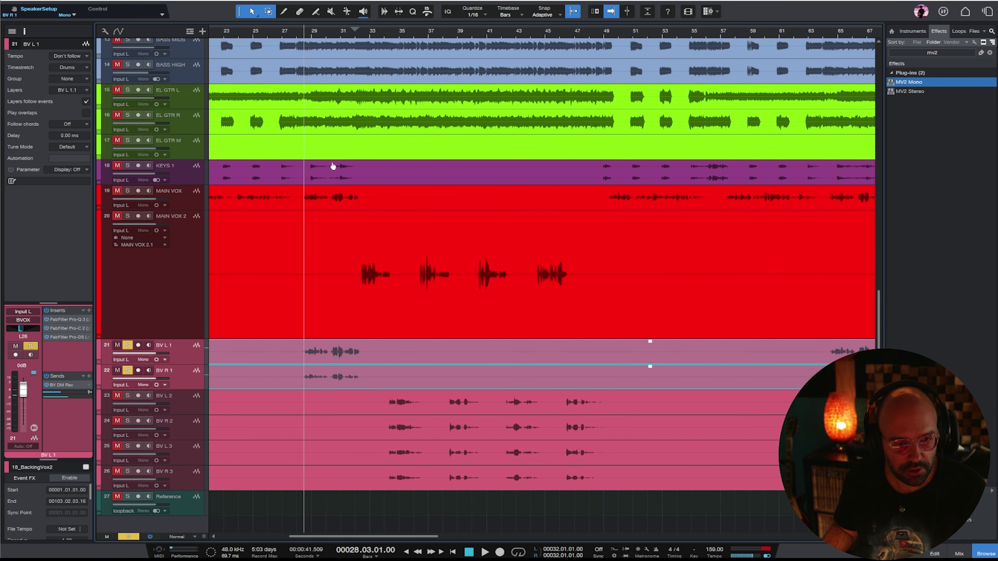
pyautogui.click(256, 209)
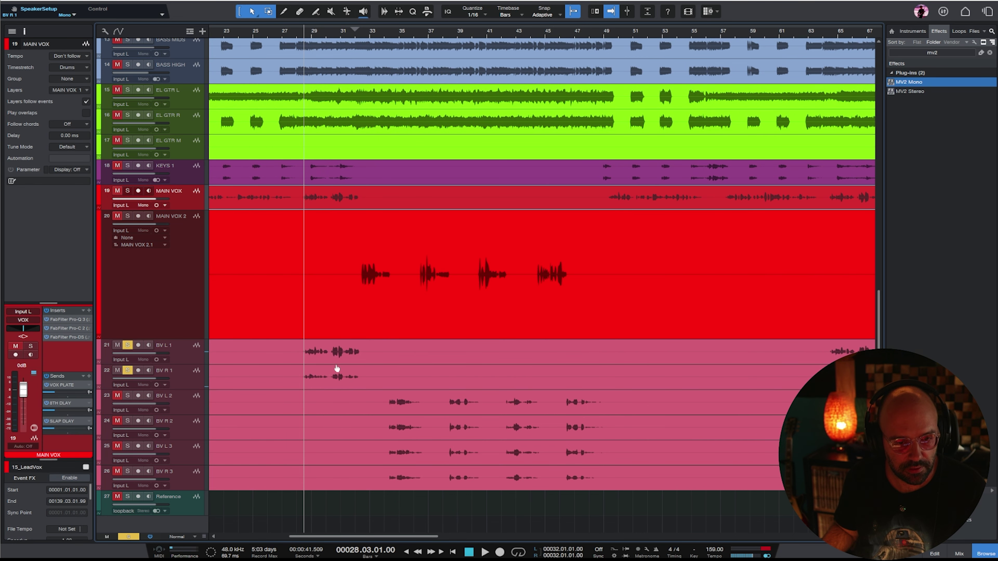
# - Check the pan of BV L 1 and pan BV R 1 fully right
pyautogui.click(211, 351)
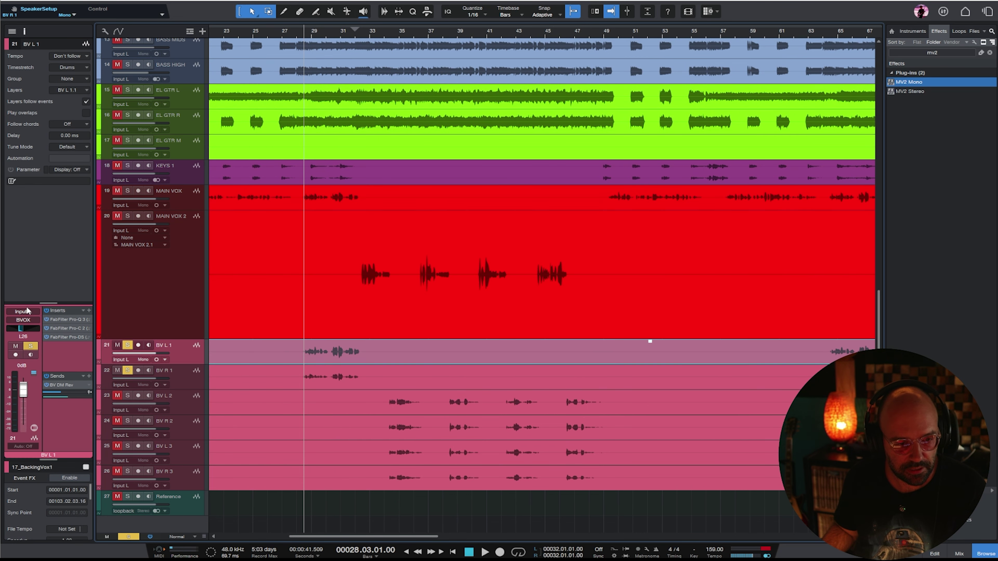
pyautogui.click(167, 390)
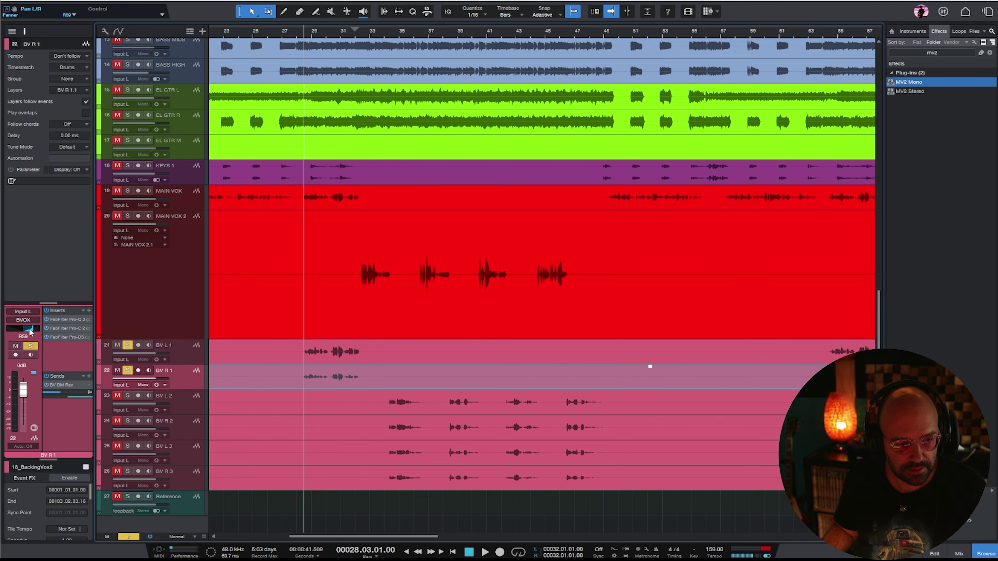
pyautogui.moveTo(29, 331); pyautogui.dragTo(41, 329)
# - Play from bar 28 and solo MAIN VOX along with the two backing vocals
pyautogui.press('w')
pyautogui.press('space')
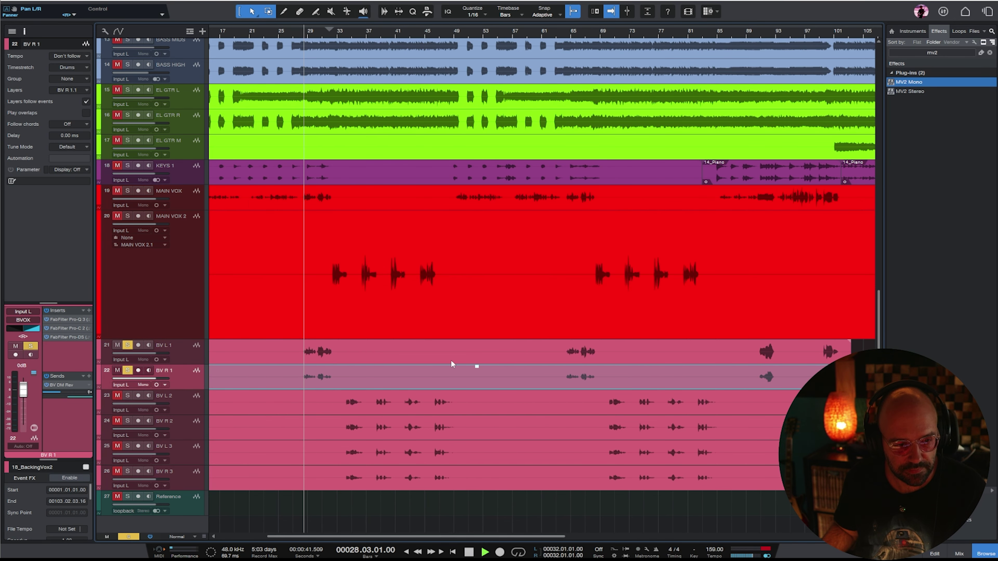
pyautogui.click(127, 190)
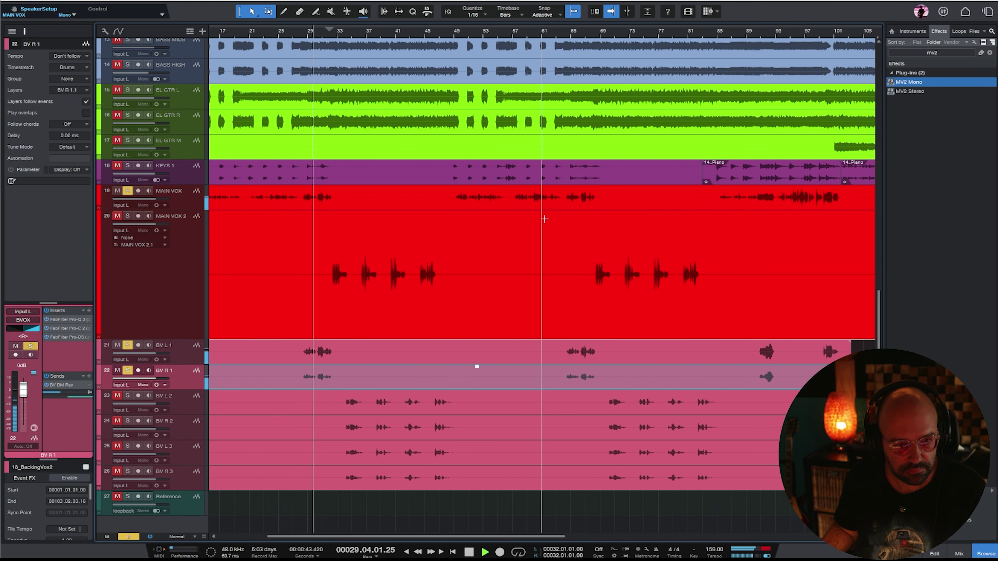
pyautogui.press('w')
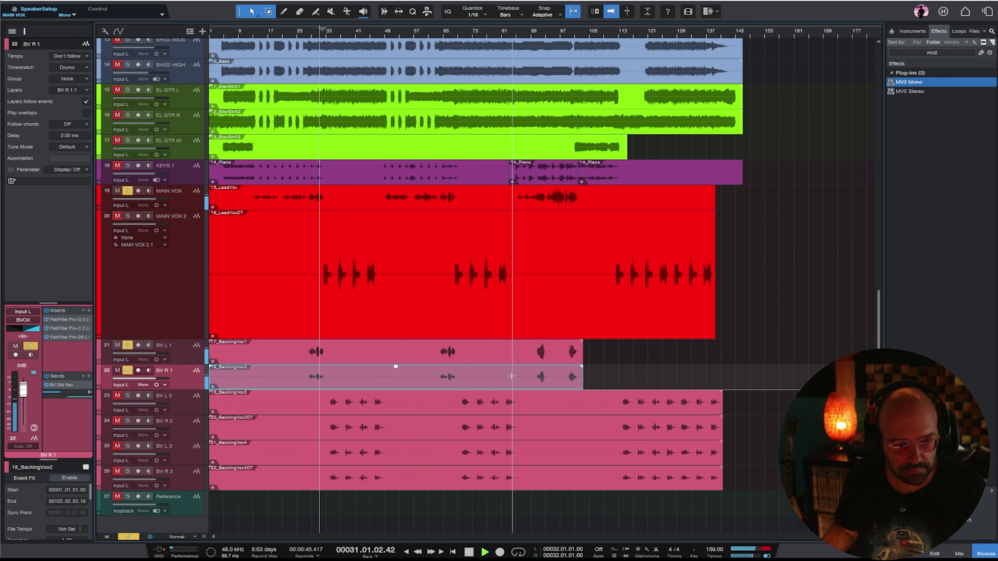
# - Split the BV R 1 event at bar 70 and adjust the clip gain of the part before the split
pyautogui.keyDown('ctrl'); pyautogui.click(461, 373); pyautogui.keyUp('ctrl')
pyautogui.click(398, 370)
pyautogui.click(366, 379)
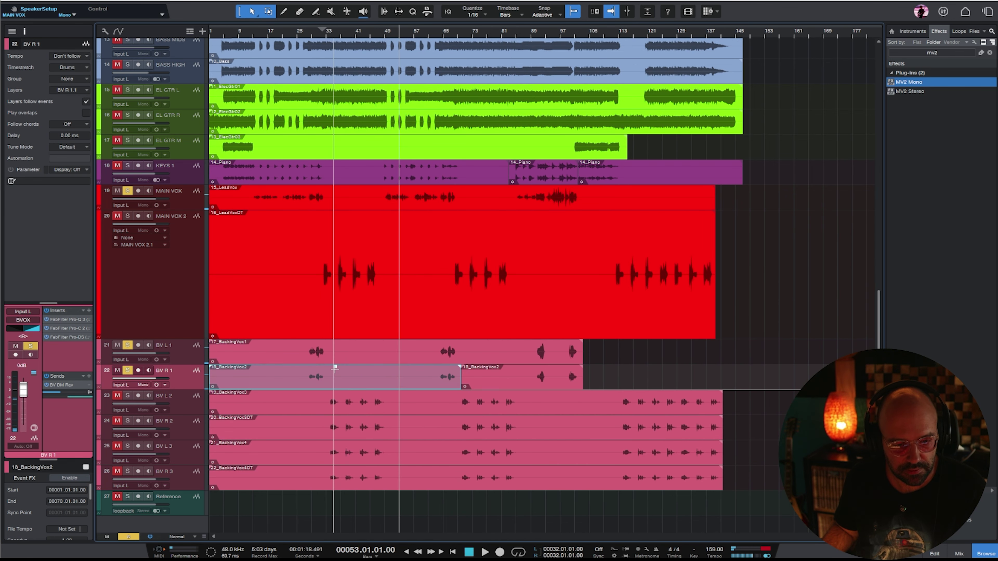
pyautogui.moveTo(336, 368); pyautogui.dragTo(333, 364)
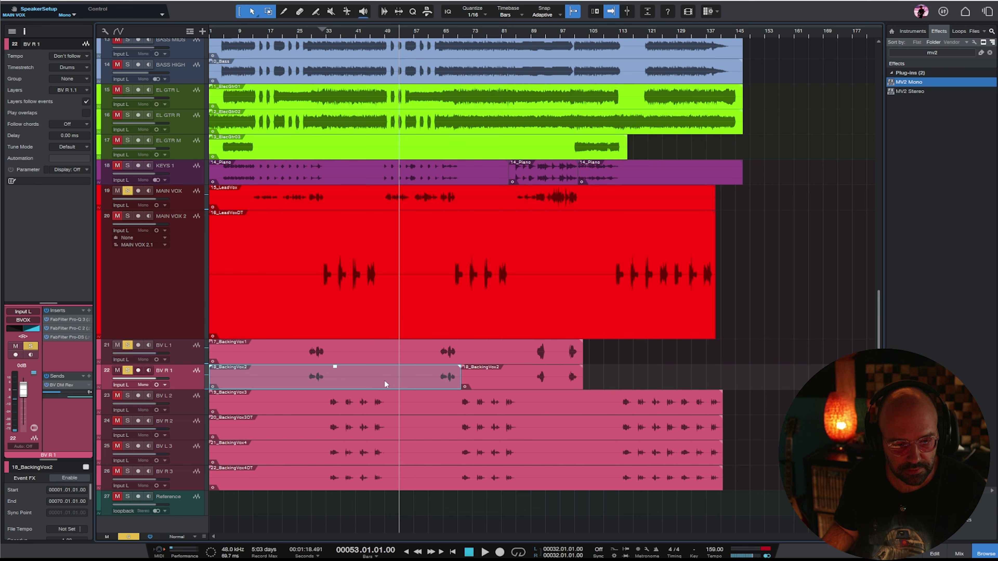
# - Reduce the height of the MAIN VOX 2 track and unsolo MAIN VOX, BV L 1 and BV R 1
pyautogui.moveTo(296, 270); pyautogui.dragTo(323, 275)
pyautogui.moveTo(309, 202); pyautogui.dragTo(322, 200)
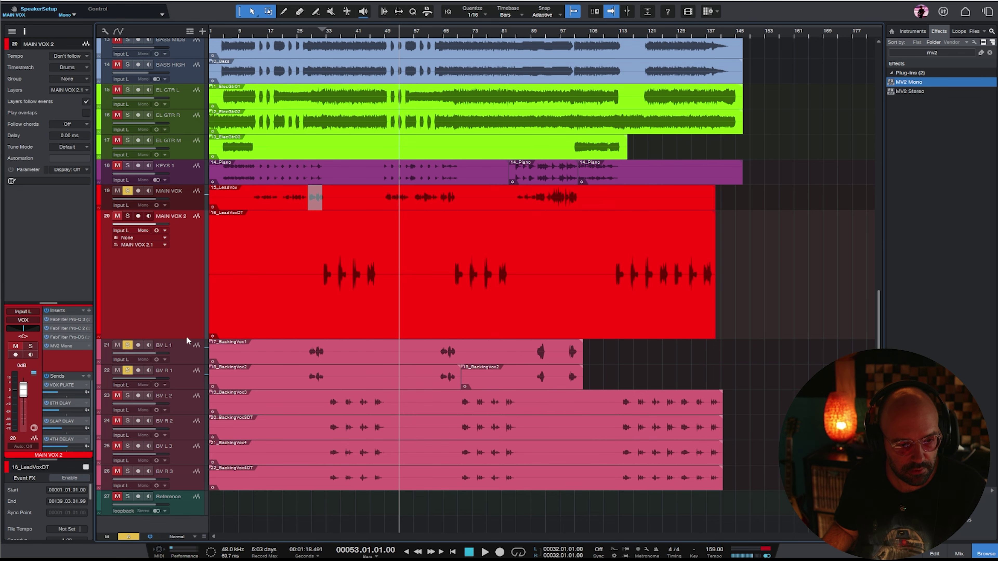
pyautogui.moveTo(188, 340); pyautogui.dragTo(188, 260)
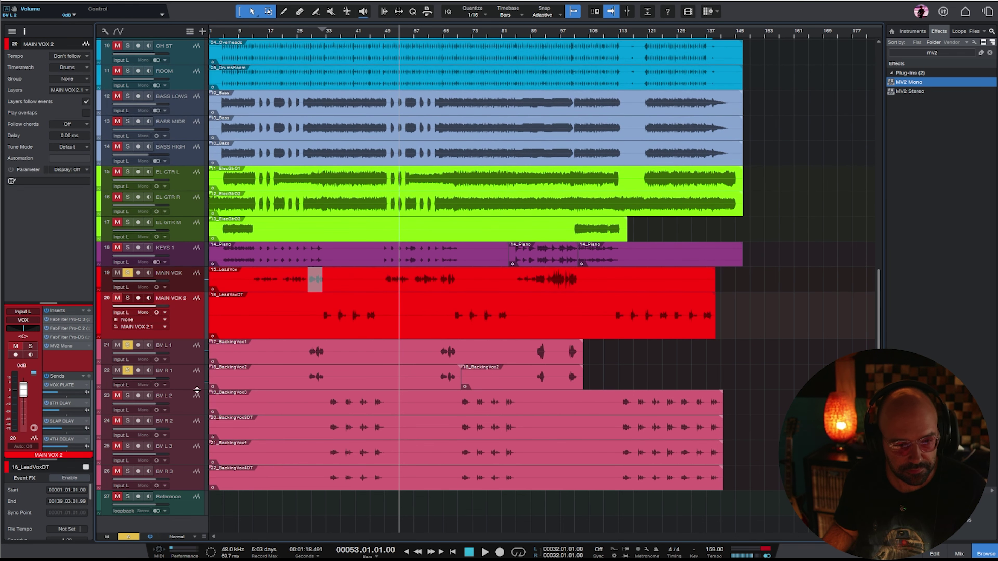
pyautogui.click(128, 273)
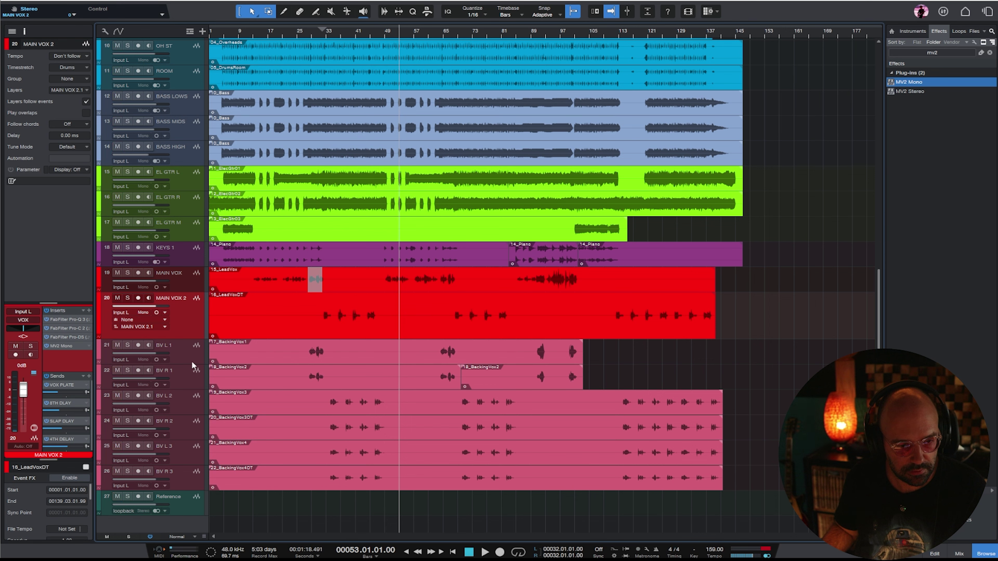
# - Solo BV L 2, BV R 2, BV L 3 and BV R 3 together and listen to them from around bar 34
pyautogui.click(180, 402)
pyautogui.keyDown('shift'); pyautogui.click(178, 474); pyautogui.keyUp('shift')
pyautogui.press('s')
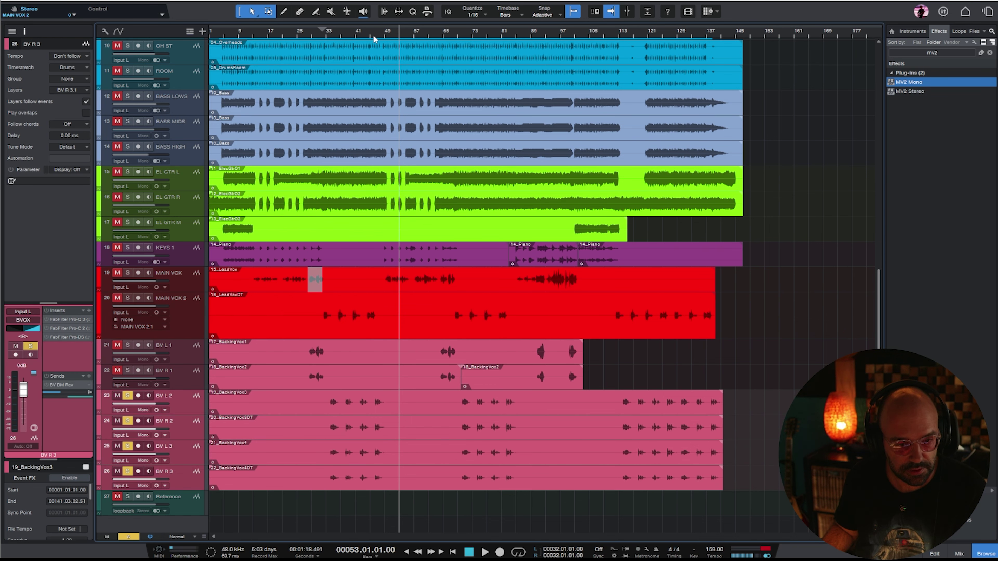
pyautogui.click(334, 35)
pyautogui.press('space')
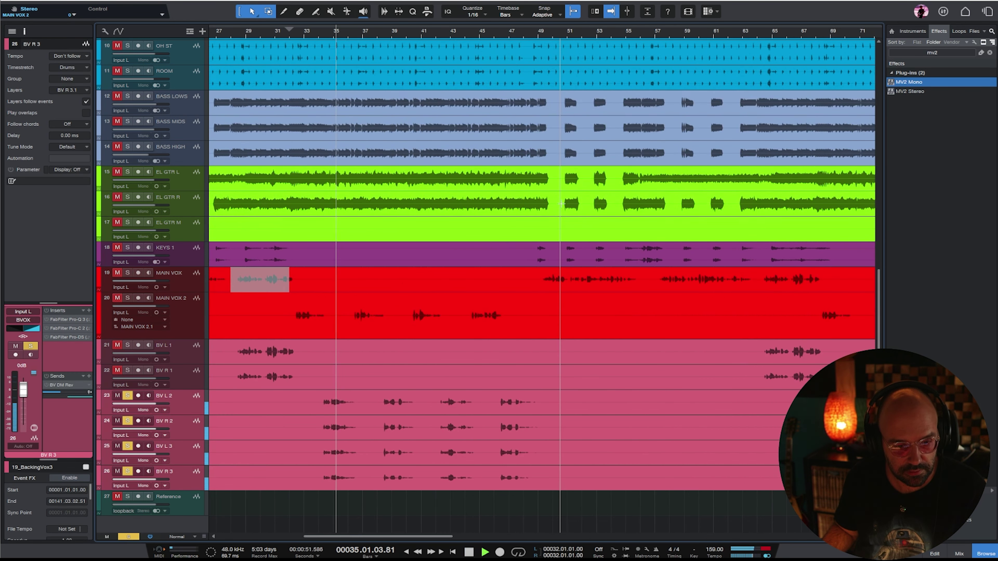
pyautogui.press('space')
pyautogui.click(46, 311)
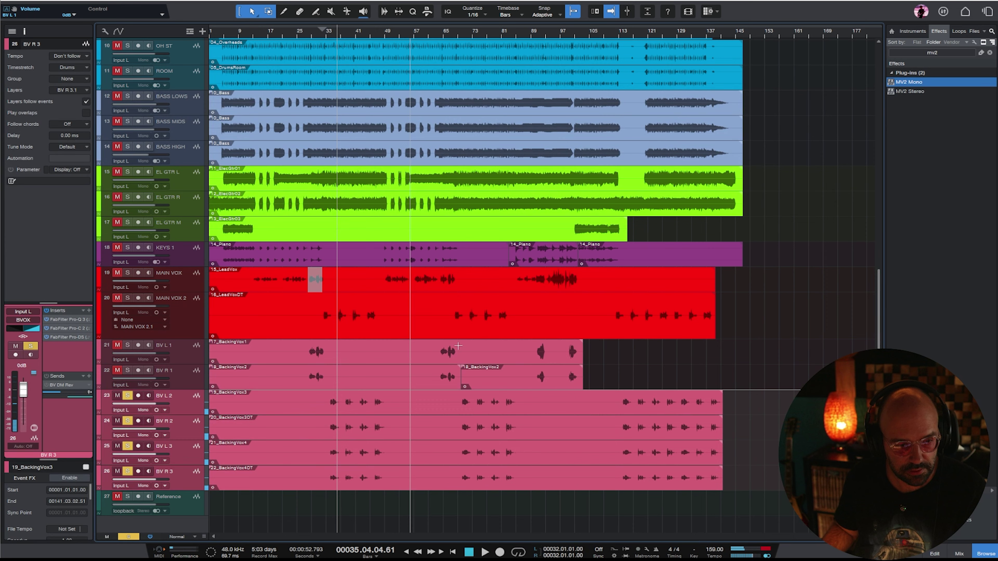
# - Add MAIN VOX 2 to the soloed backing vocals and play from bar 32, beat 2
pyautogui.press('e')
pyautogui.press('e')
pyautogui.click(286, 34)
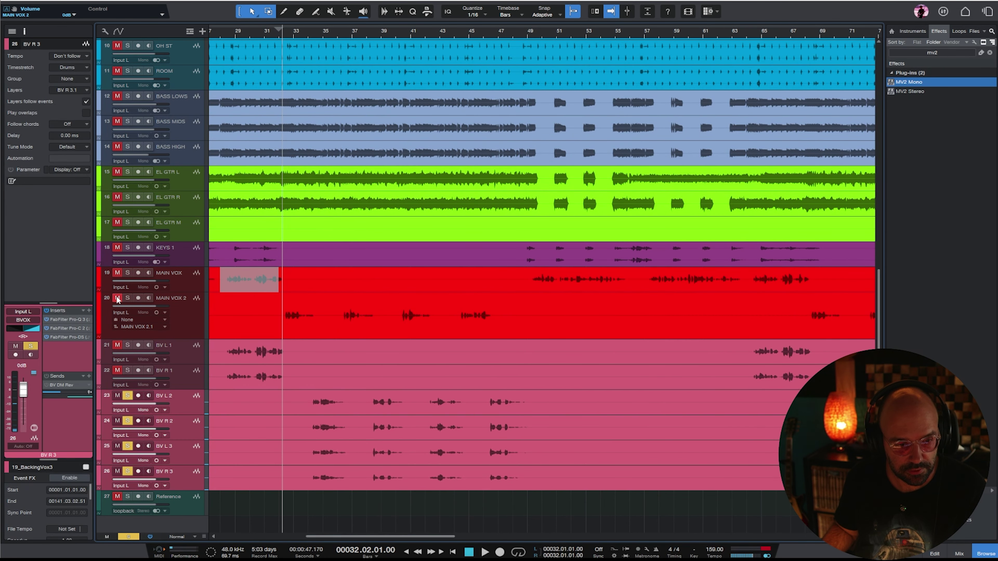
pyautogui.click(127, 298)
pyautogui.press('space')
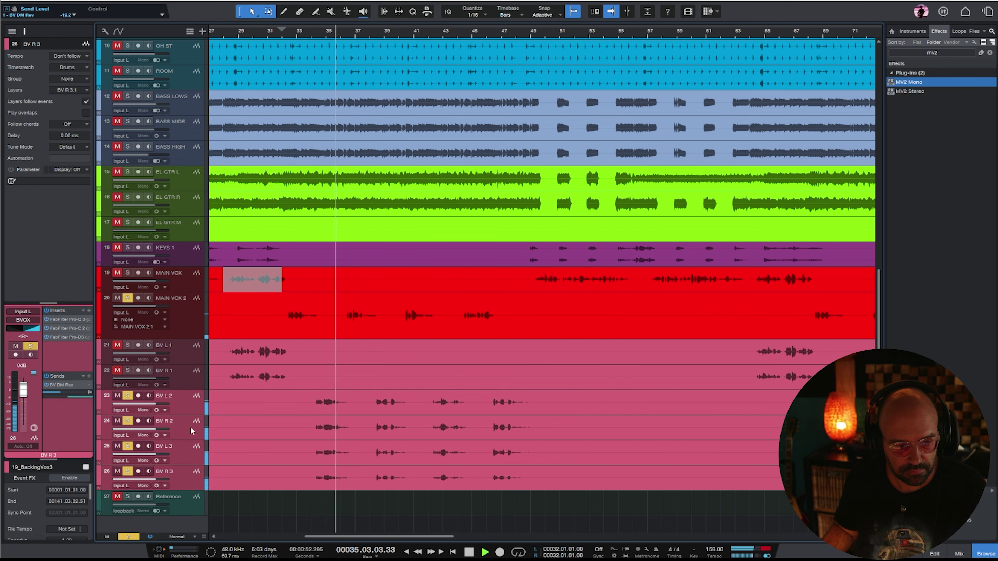
pyautogui.press('w')
pyautogui.press('w')
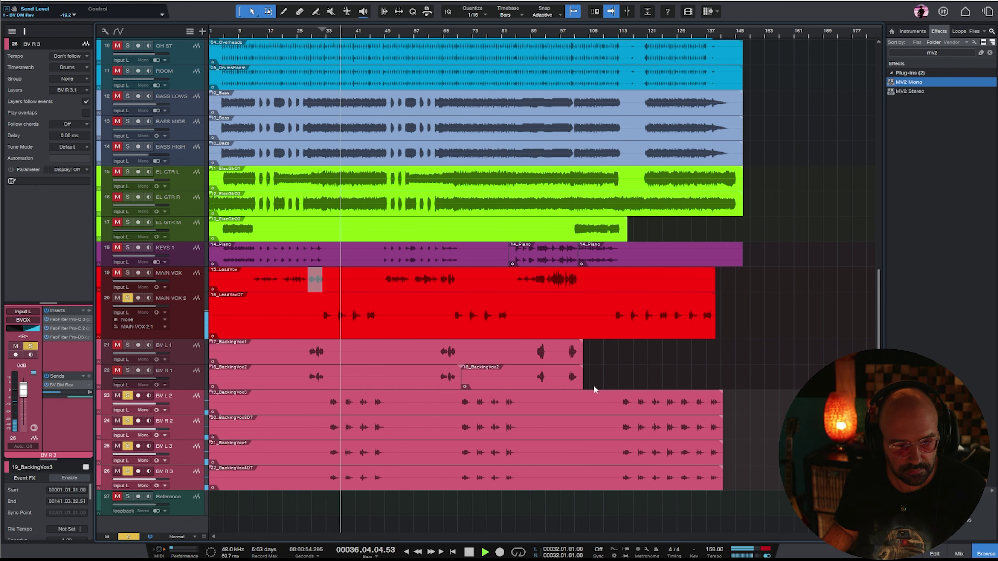
# - In the BVOX bus Pro-Q 3, boost the high shelf by about 5.8 dB near 3655 Hz and raise the low-cut frequency
pyautogui.click(960, 554)
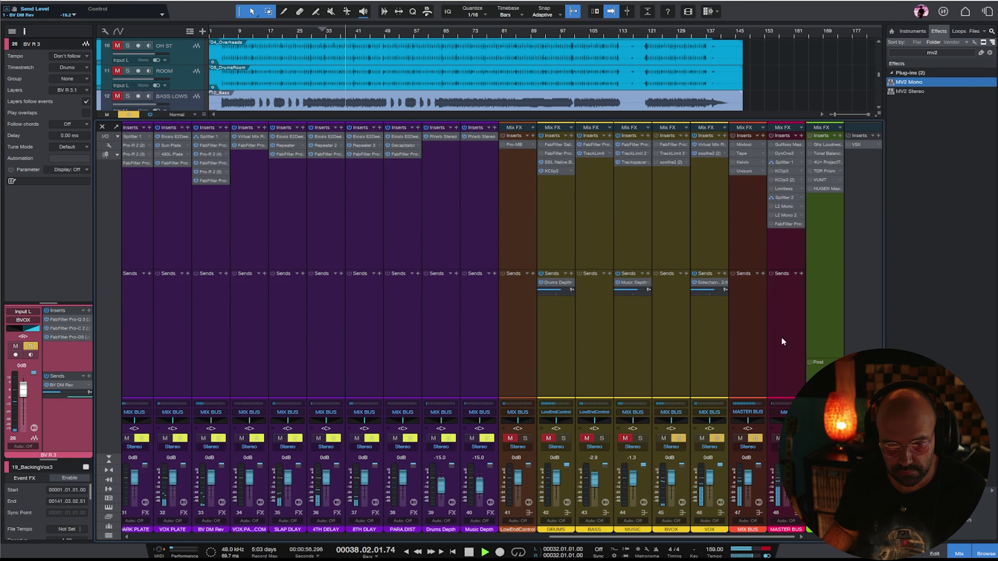
pyautogui.click(665, 181)
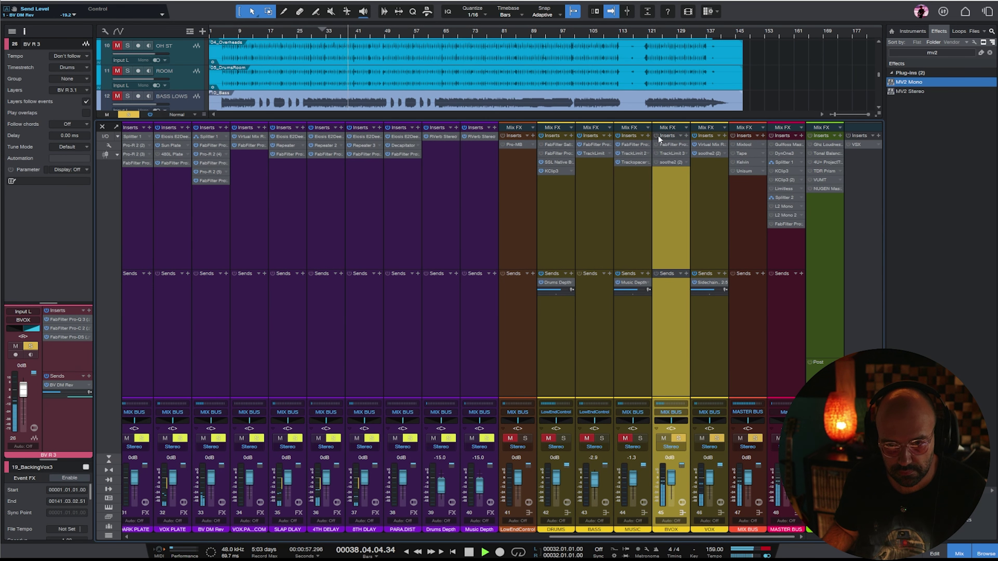
pyautogui.click(667, 147)
pyautogui.moveTo(628, 168); pyautogui.dragTo(576, 147)
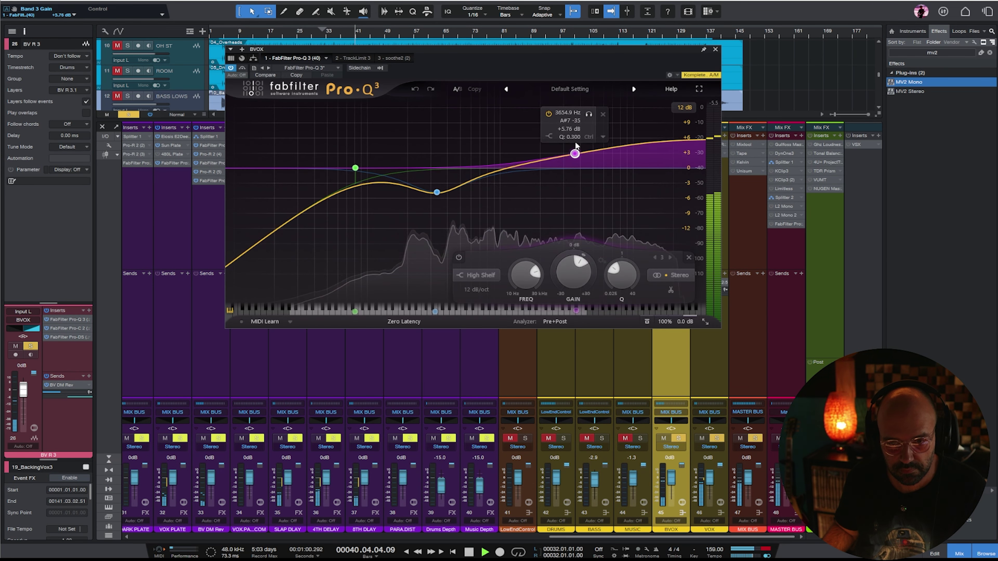
pyautogui.moveTo(356, 173); pyautogui.dragTo(424, 177)
pyautogui.click(715, 49)
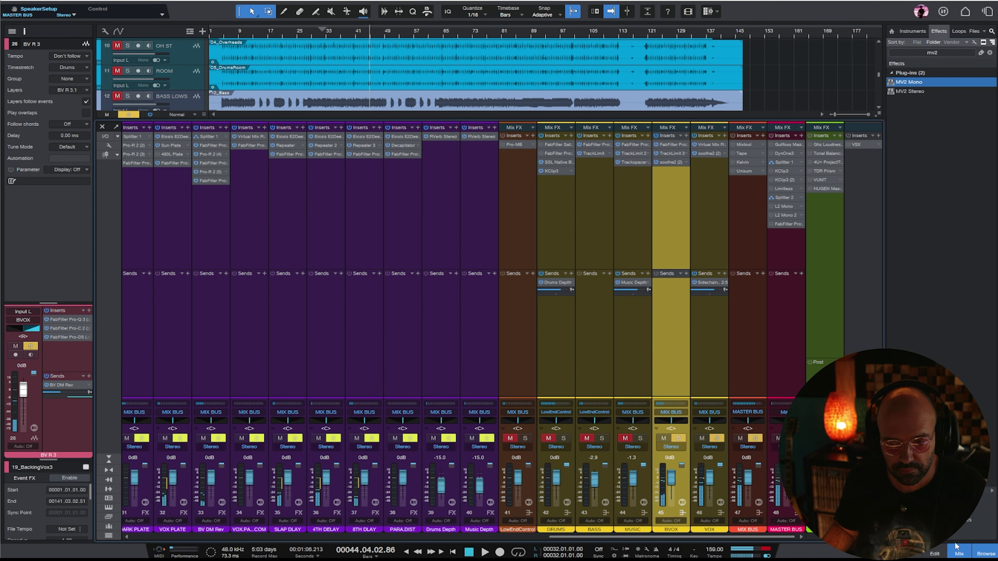
# - Pan BV L 2 to L70 and BV R 2 to R68 in the mixer
pyautogui.moveTo(610, 538); pyautogui.dragTo(386, 538)
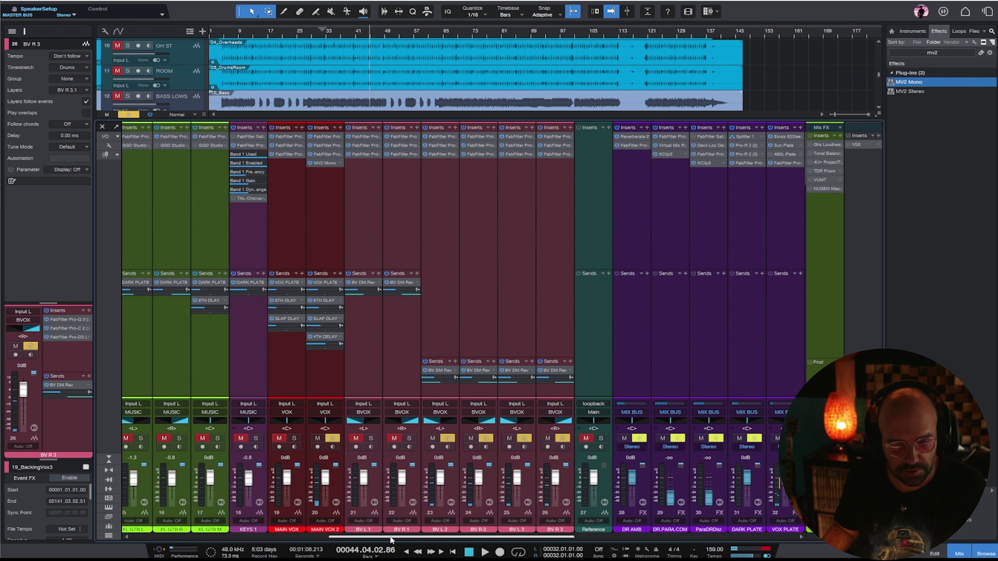
pyautogui.click(463, 327)
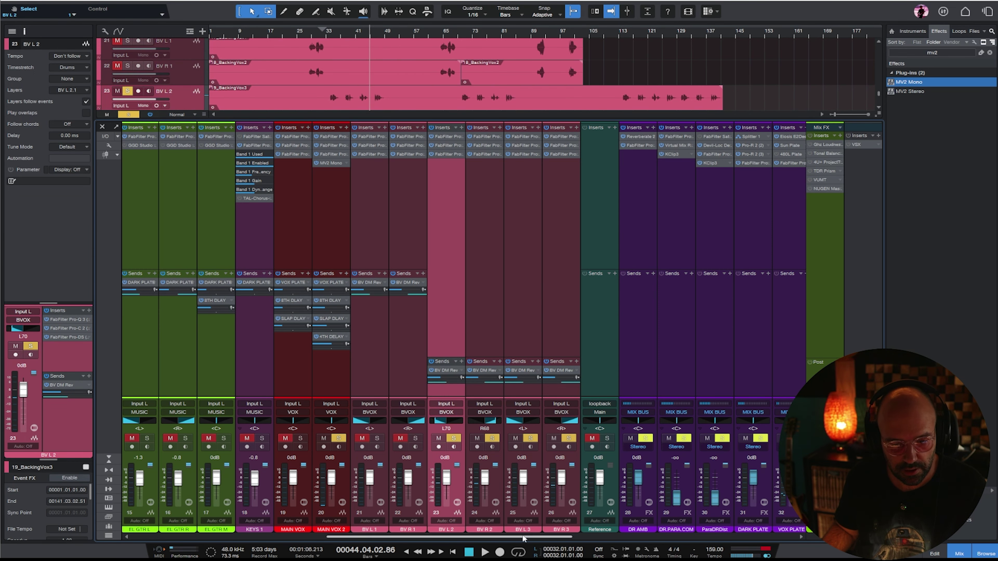
# - Clear the track solos and lower the TrackLimit threshold on the BVOX bus to -4.8
pyautogui.moveTo(512, 538); pyautogui.dragTo(737, 539)
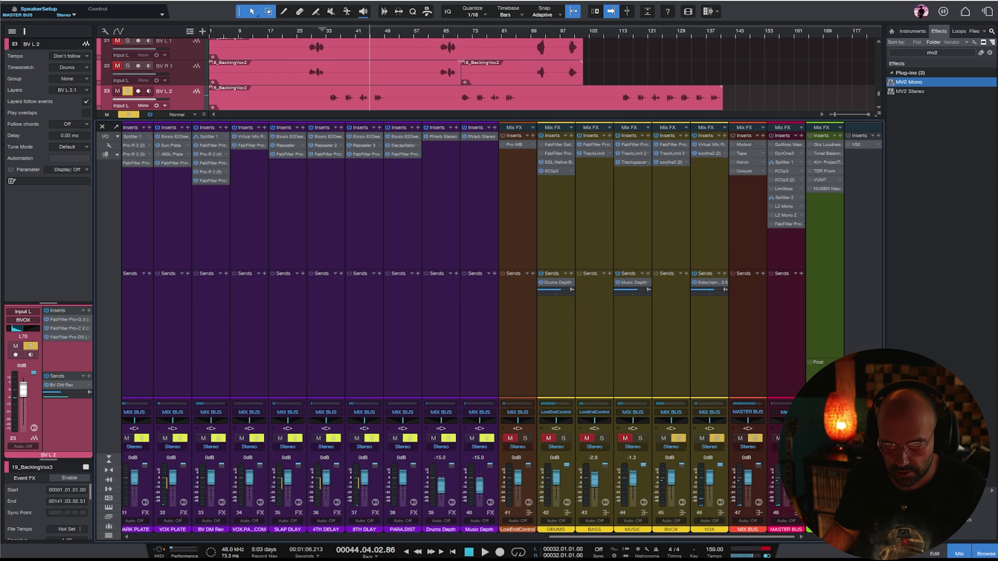
pyautogui.hotkey('shift', 's')
pyautogui.click(671, 175)
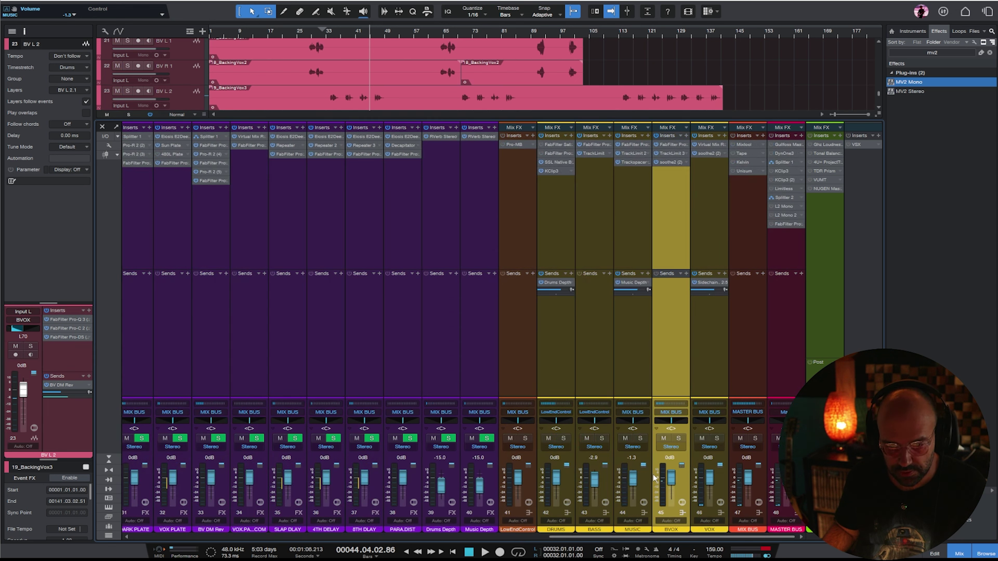
pyautogui.doubleClick(671, 157)
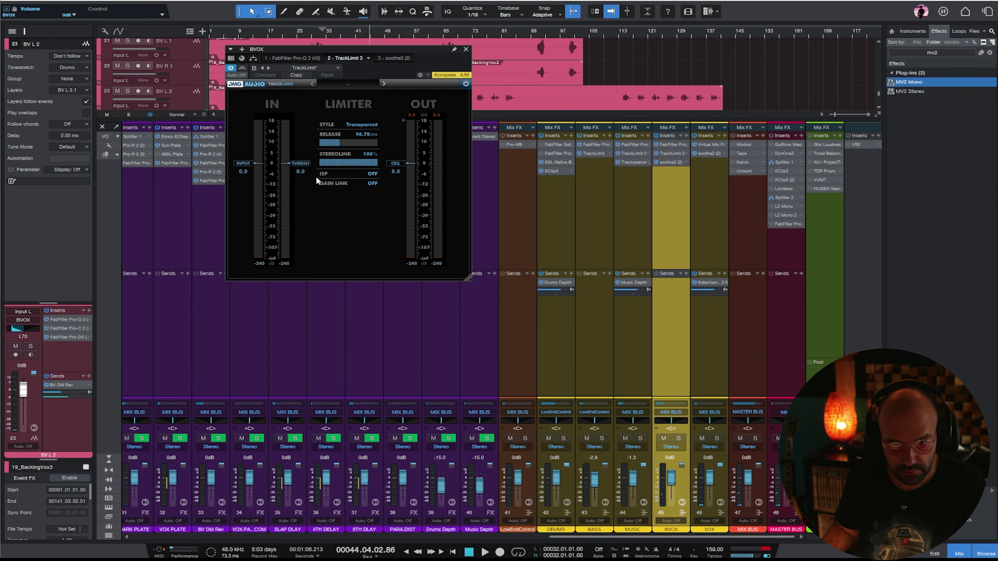
pyautogui.click(301, 163)
pyautogui.click(465, 50)
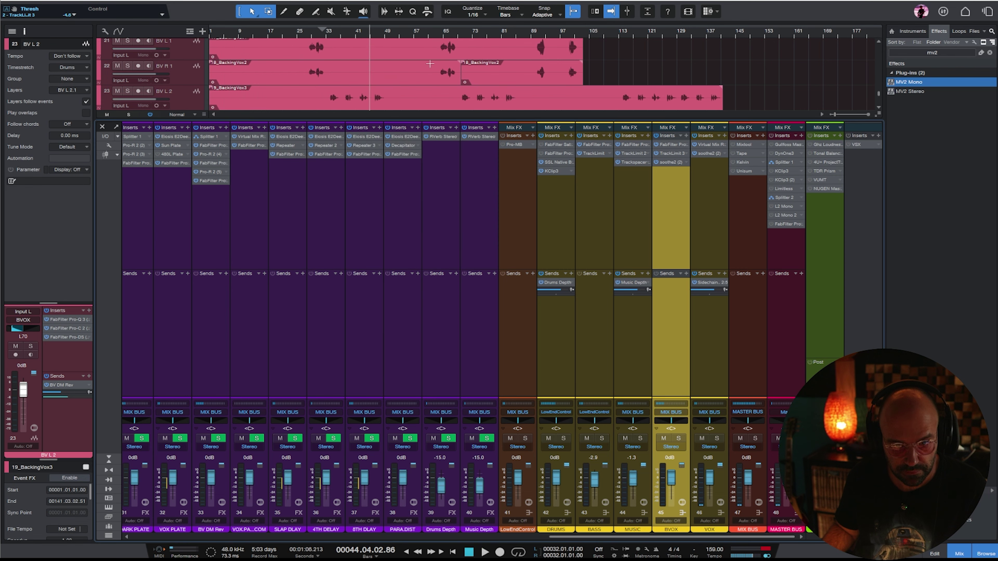
# - During full-mix playback, set the BVOX bus to -0.8 dB and the VOX bus to +0.8 dB, and jump back to around bar 15
pyautogui.press('space')
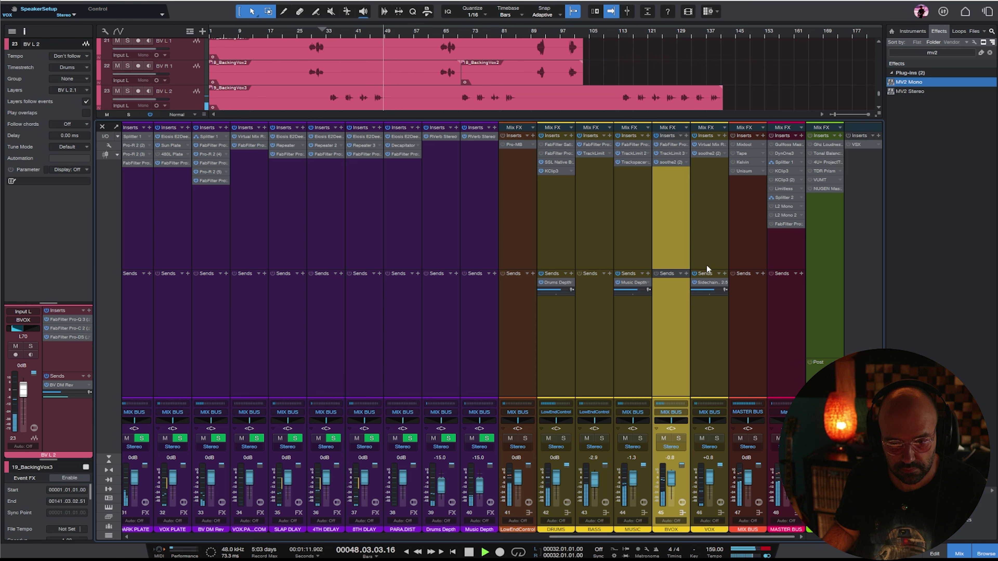
pyautogui.click(264, 35)
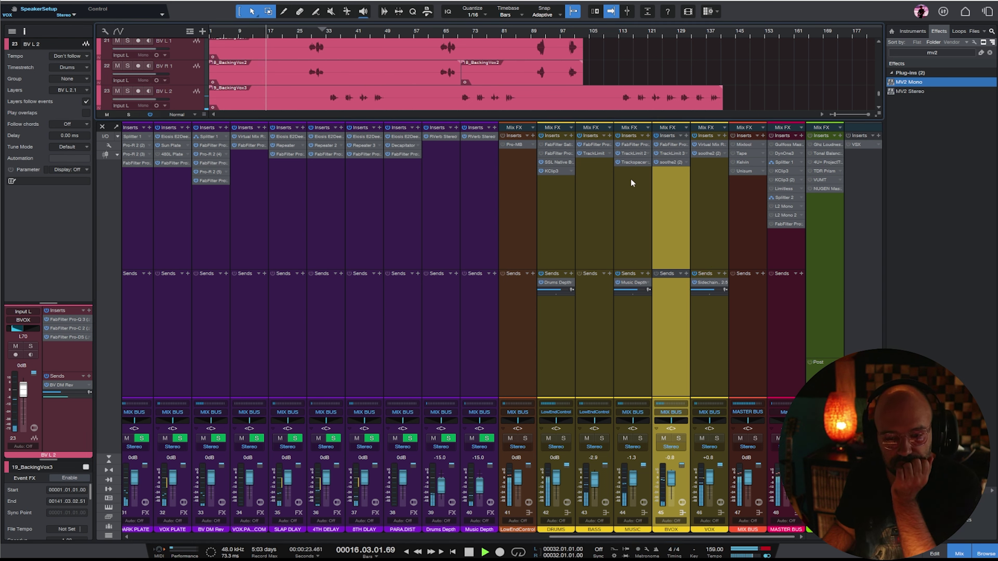
# - Widen the Trackspacer filter range on the MUSIC bus by lowering the low-cut to about 62 Hz and raising the high-cut
pyautogui.click(605, 188)
pyautogui.click(632, 167)
pyautogui.click(637, 156)
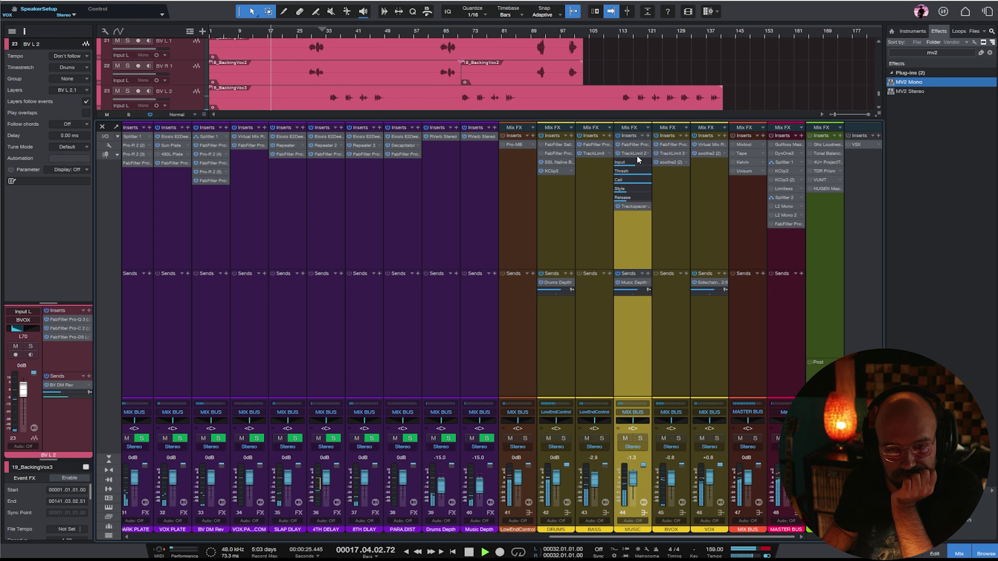
pyautogui.click(637, 156)
pyautogui.doubleClick(634, 161)
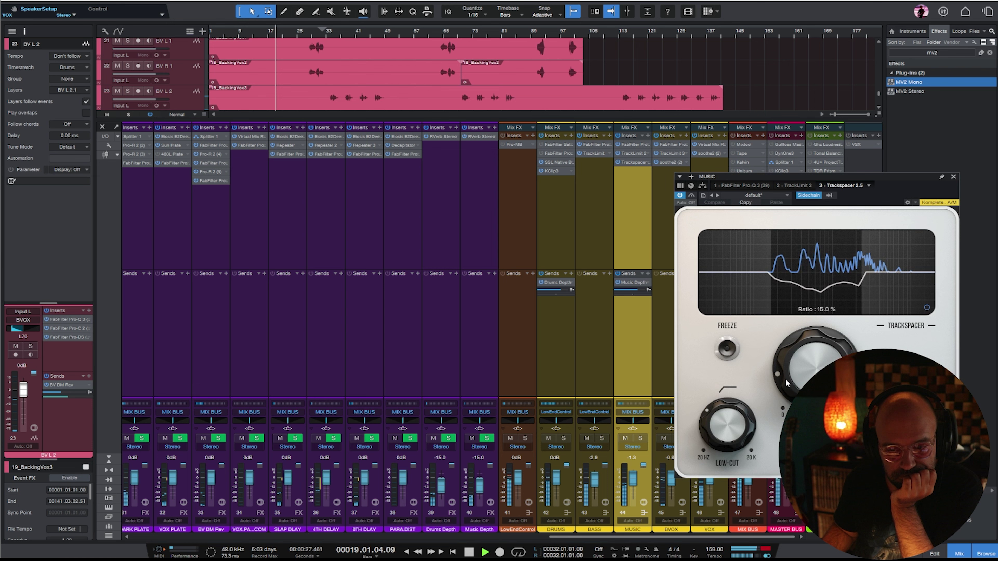
pyautogui.moveTo(905, 425); pyautogui.dragTo(905, 409)
pyautogui.moveTo(729, 411); pyautogui.dragTo(729, 426)
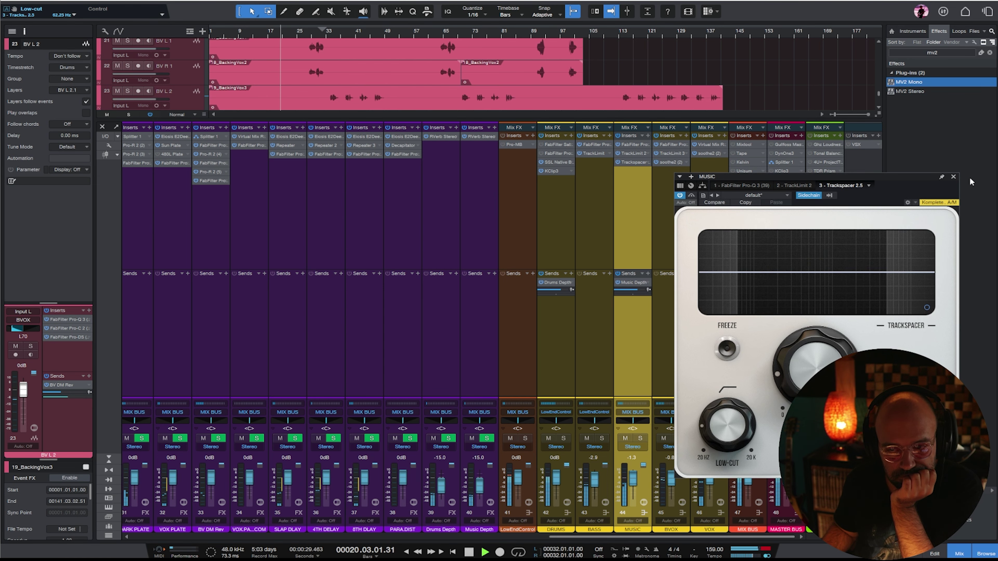
pyautogui.click(954, 177)
# - Adjust the lead vocal's SLAP DLAY and VOX PLATE send levels while the mix plays
pyautogui.hscroll(-6, 340, 341)
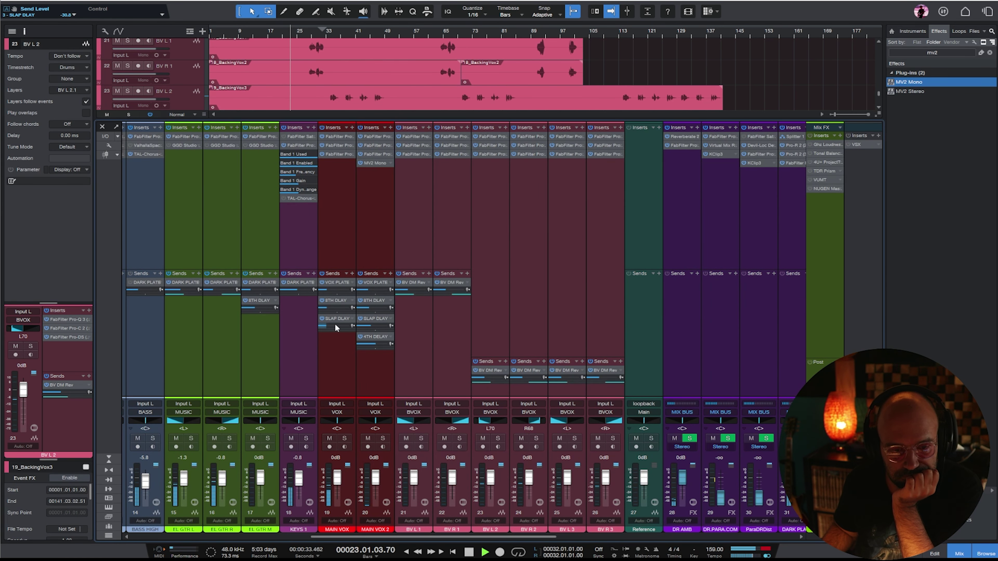
pyautogui.moveTo(336, 327); pyautogui.dragTo(340, 328)
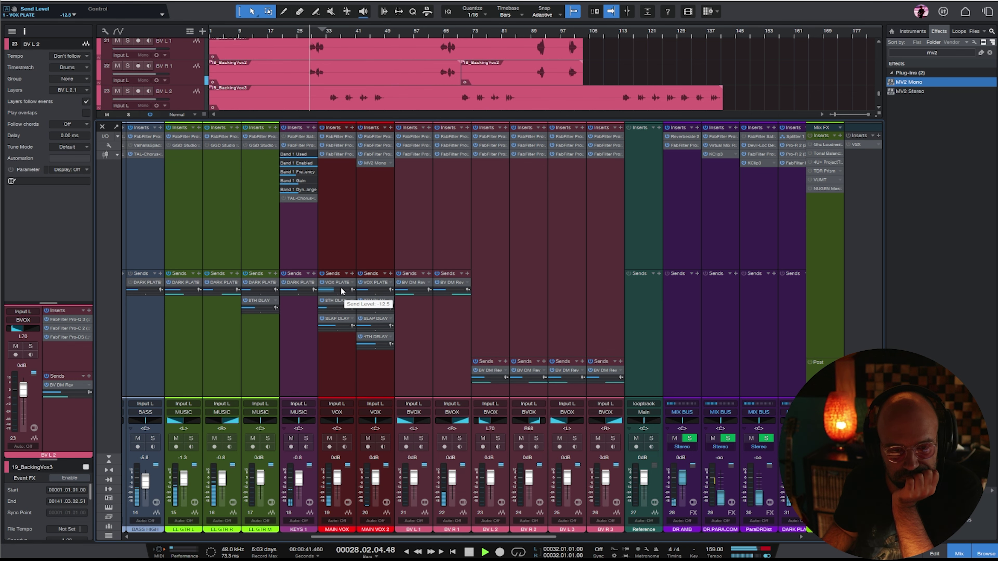
pyautogui.moveTo(341, 309); pyautogui.dragTo(373, 292)
# - Set the BVOX bus volume to -1.3 dB and the VOX bus volume to +1.7 dB
pyautogui.moveTo(400, 537); pyautogui.dragTo(638, 537)
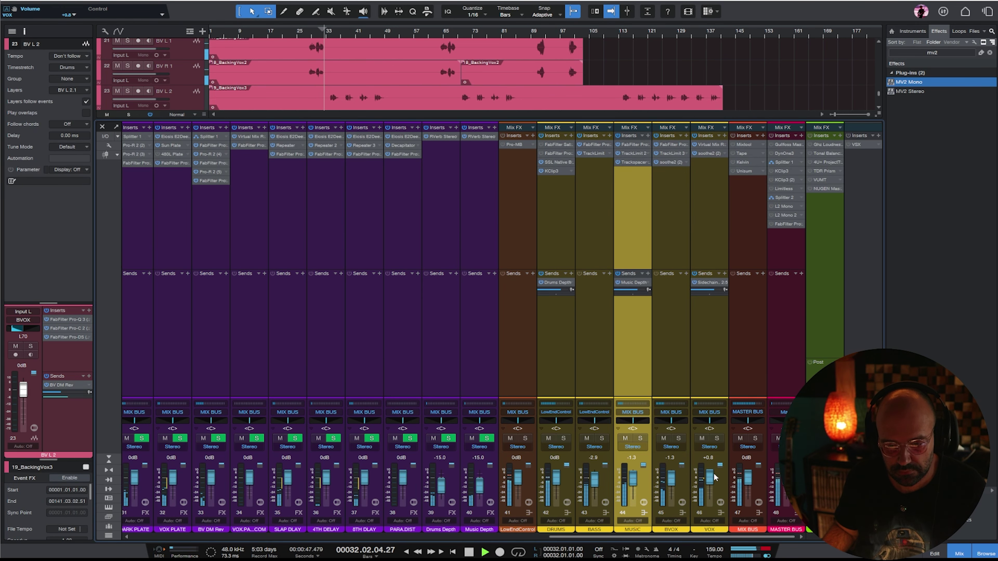
pyautogui.click(721, 207)
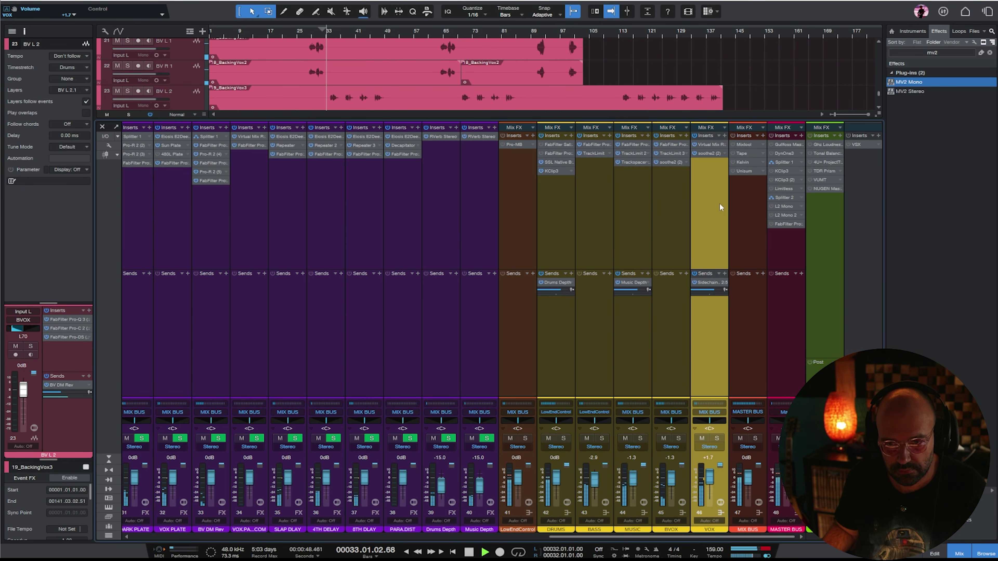
# - In the VOX bus Virtual Mix Rack, set the FG-116 input to -29.9 dB and the FG-2A gain to about 38
pyautogui.doubleClick(712, 145)
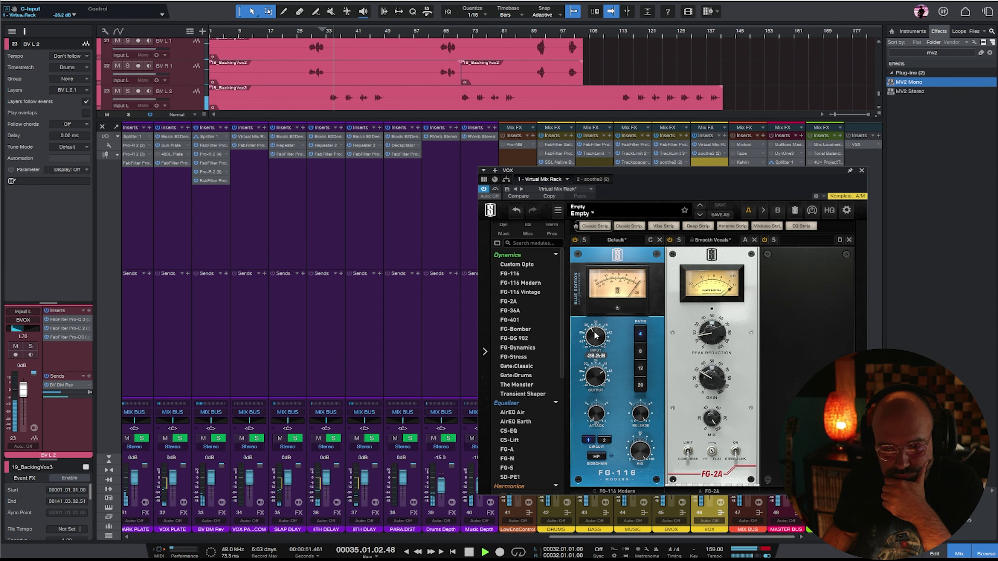
pyautogui.moveTo(591, 338); pyautogui.dragTo(590, 334)
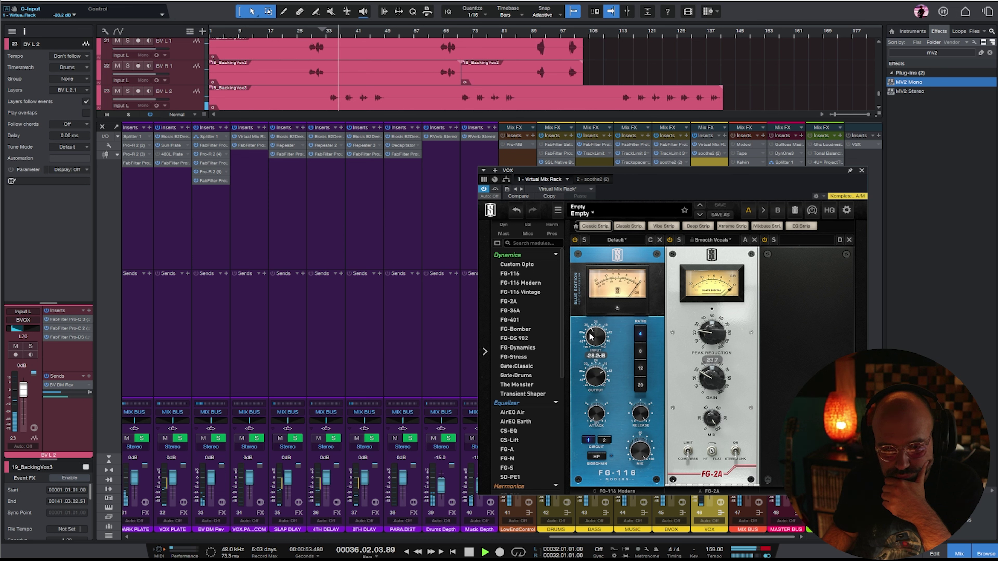
pyautogui.scroll(-5, 598, 337)
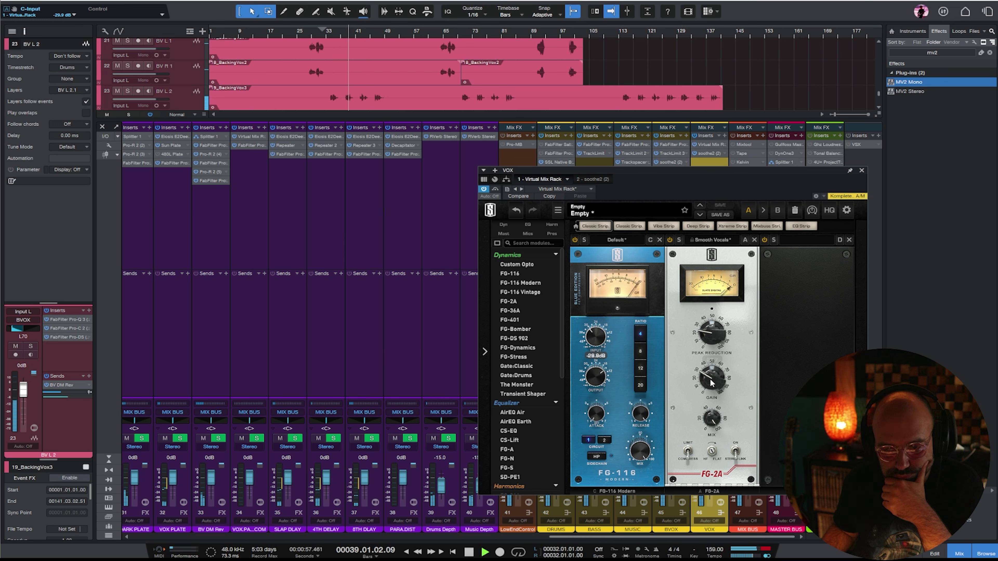
pyautogui.scroll(3, 712, 382)
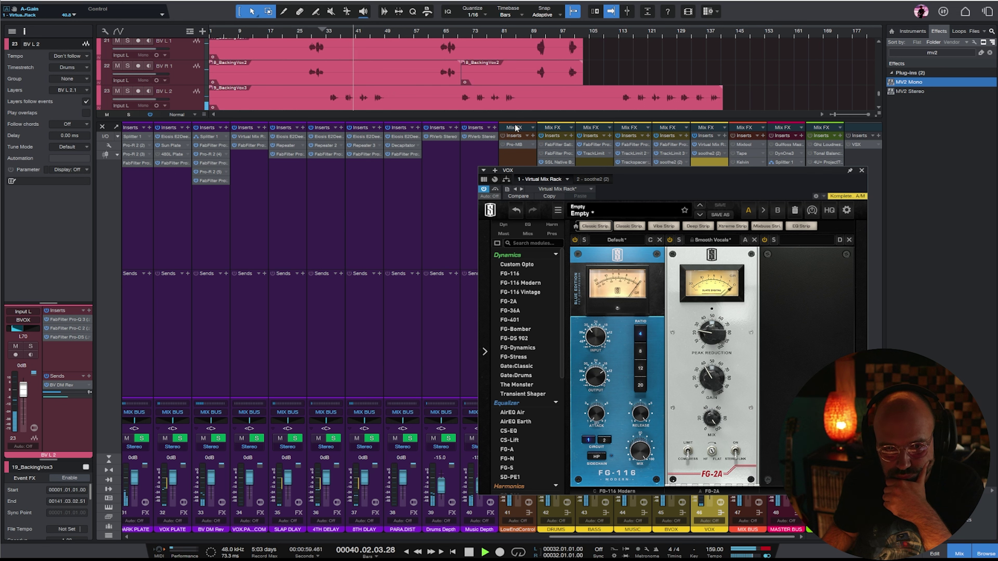
pyautogui.scroll(-3, 707, 387)
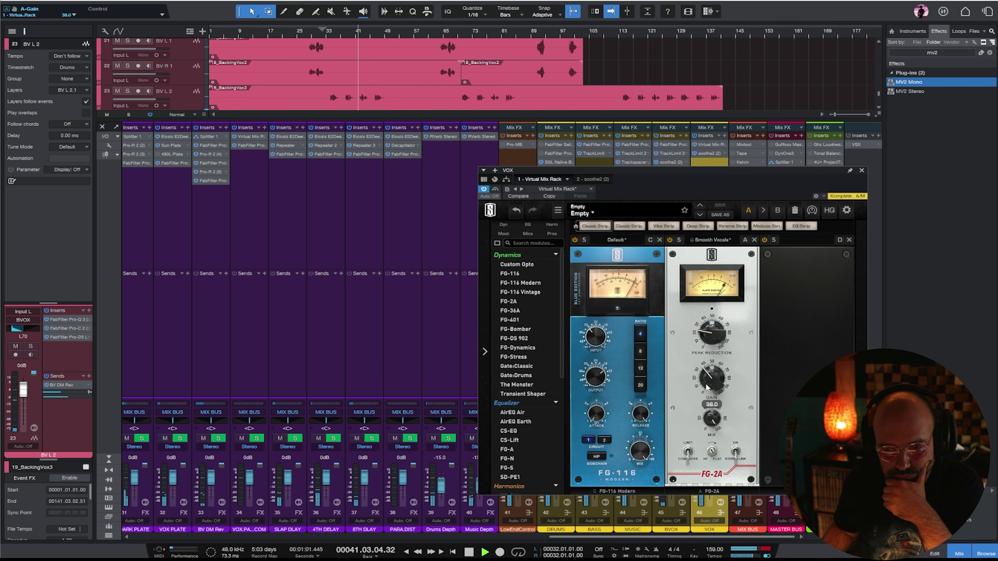
pyautogui.click(861, 172)
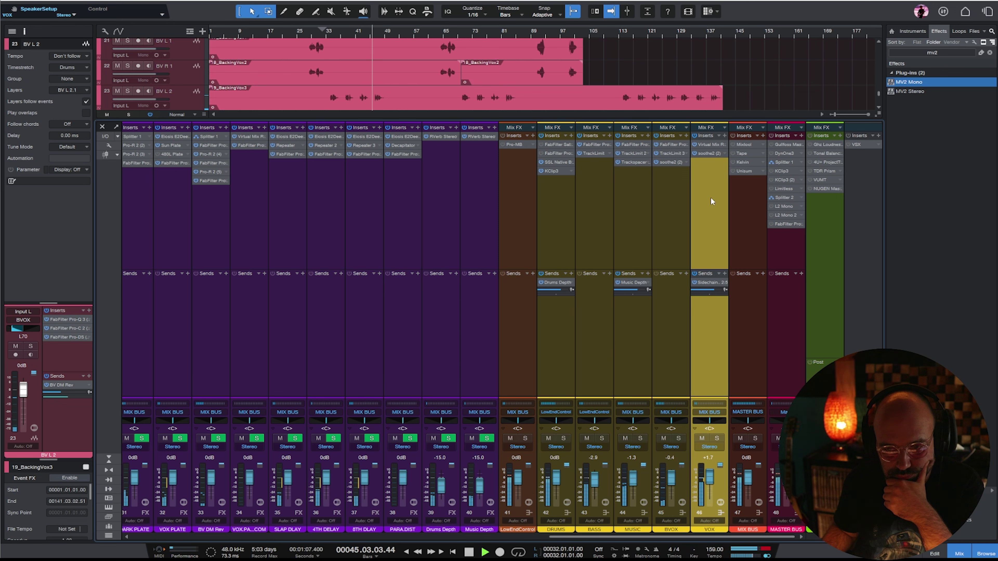
# - Set the BVOX bus volume to -0.4 dB, stop playback and select the MIX BUS channel
pyautogui.press('space')
pyautogui.click(738, 199)
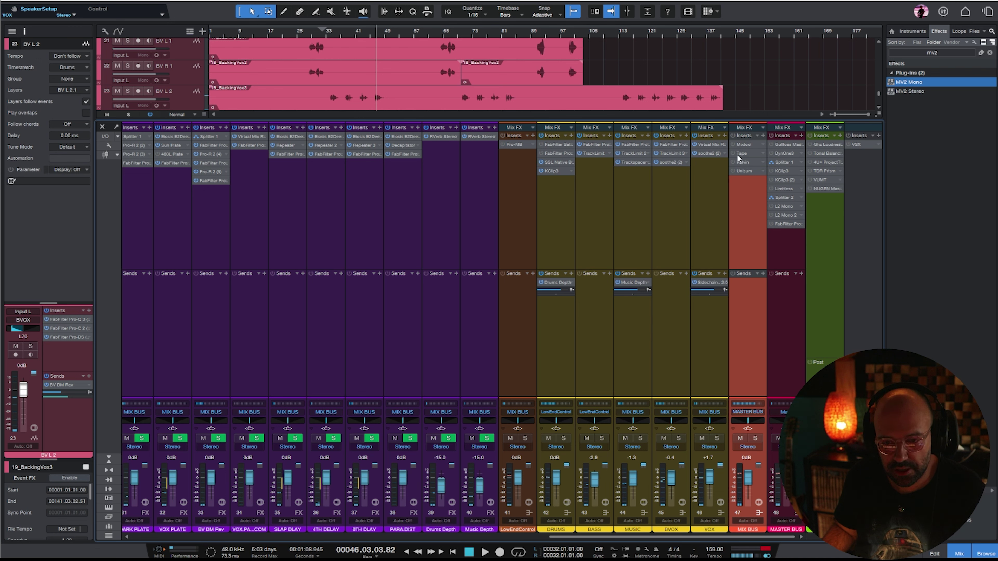
# - Set the threshold of the MIX BUS Unisum compressor to -2.81 dB while the mix plays
pyautogui.doubleClick(735, 170)
pyautogui.click(638, 31)
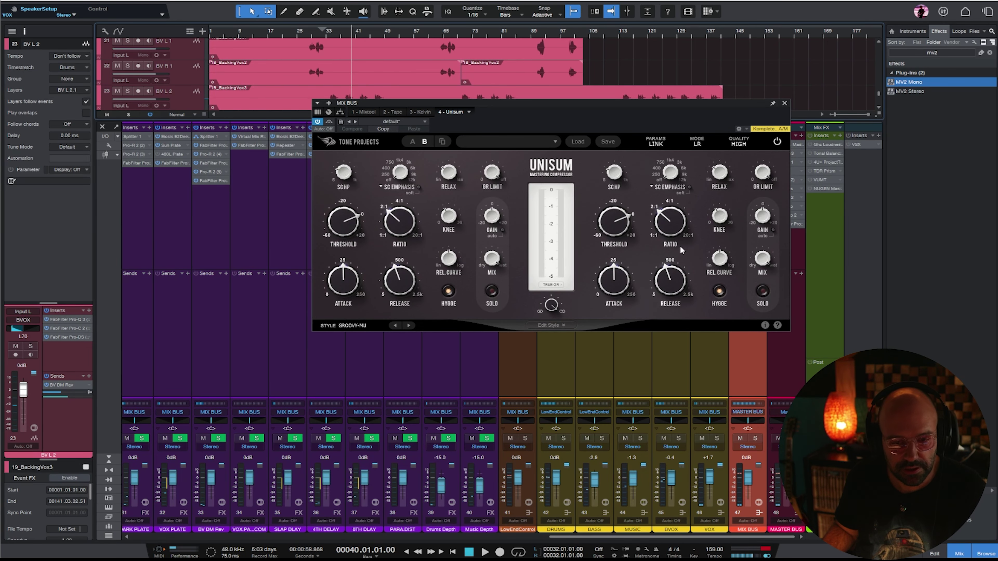
pyautogui.moveTo(760, 211)
pyautogui.press('space')
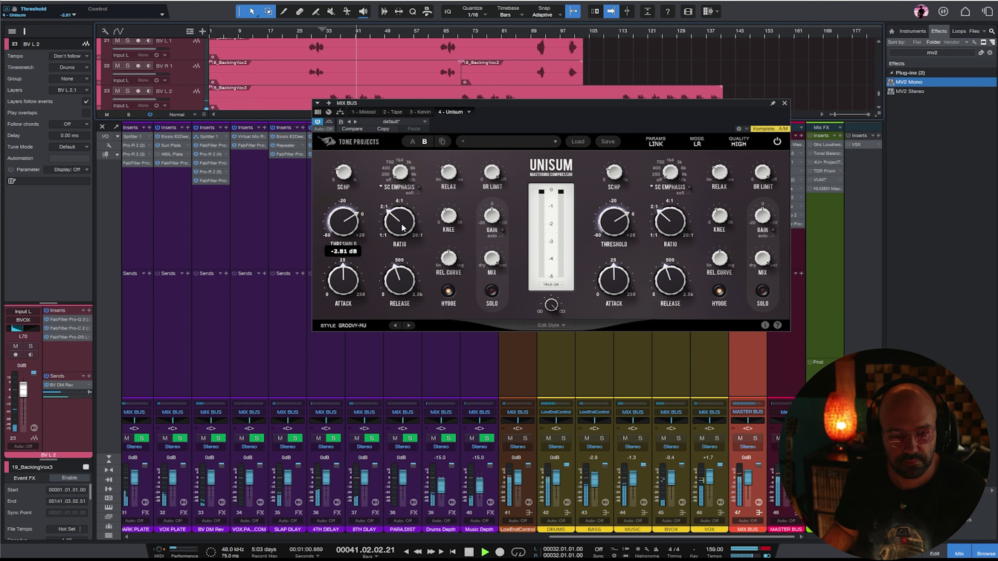
pyautogui.click(785, 103)
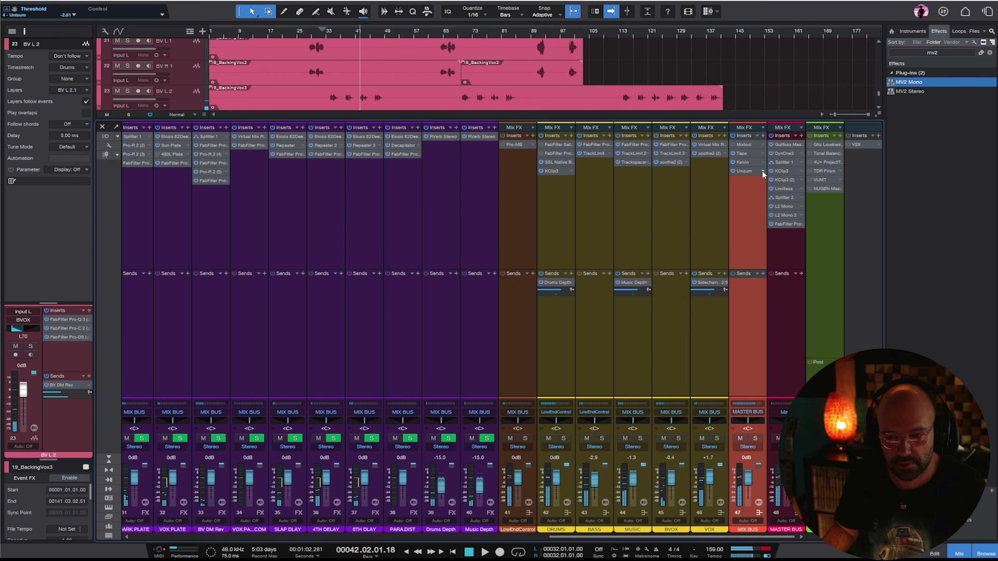
# - Inspect the low cut and EQ curve of the BVOX bus's Pro-Q 3 during playback
pyautogui.click(775, 249)
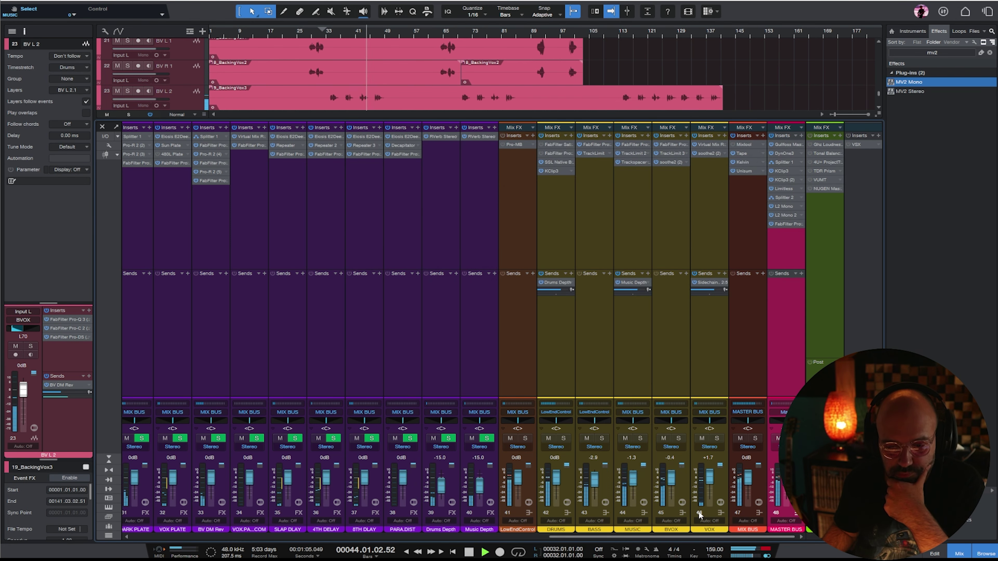
pyautogui.click(672, 211)
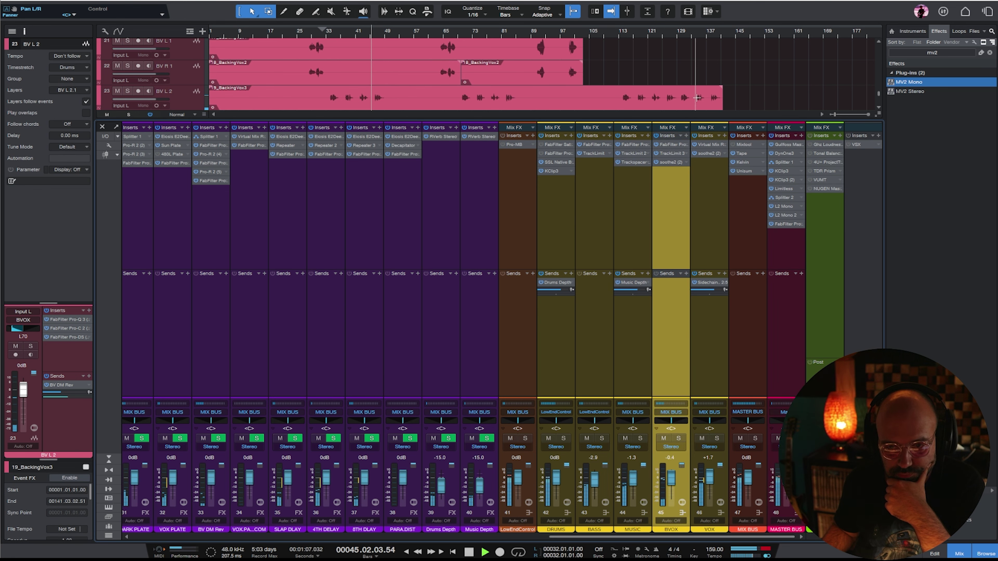
pyautogui.click(667, 145)
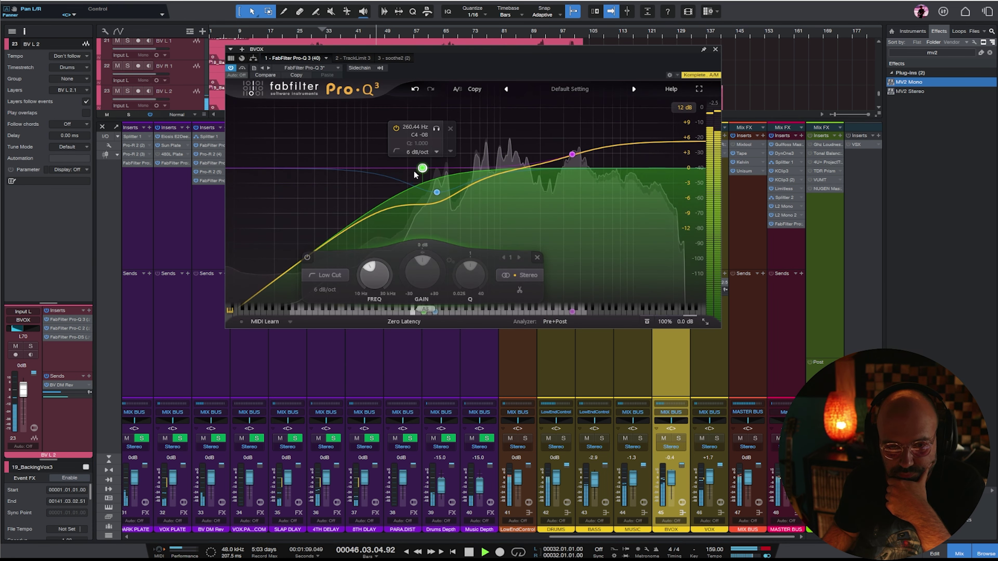
pyautogui.click(715, 50)
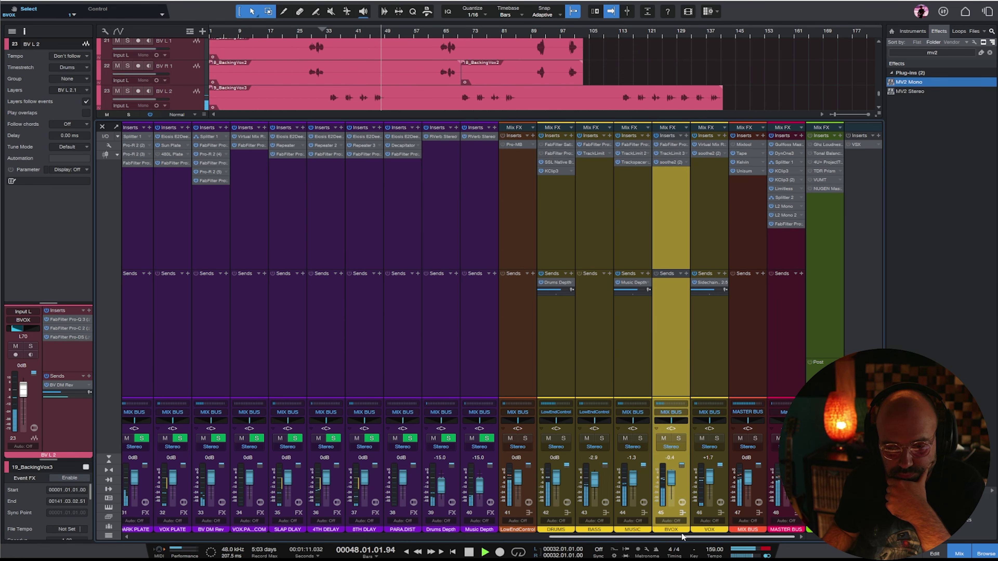
# - Set the MAIN VOX volume to -2.1 dB, select that channel and stop playback
pyautogui.moveTo(684, 538); pyautogui.dragTo(438, 537)
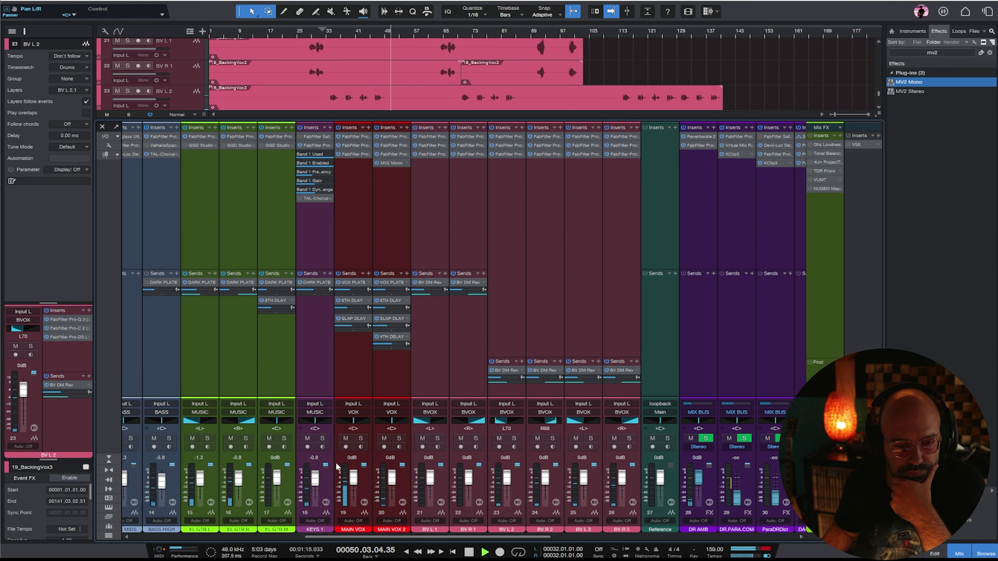
pyautogui.click(376, 236)
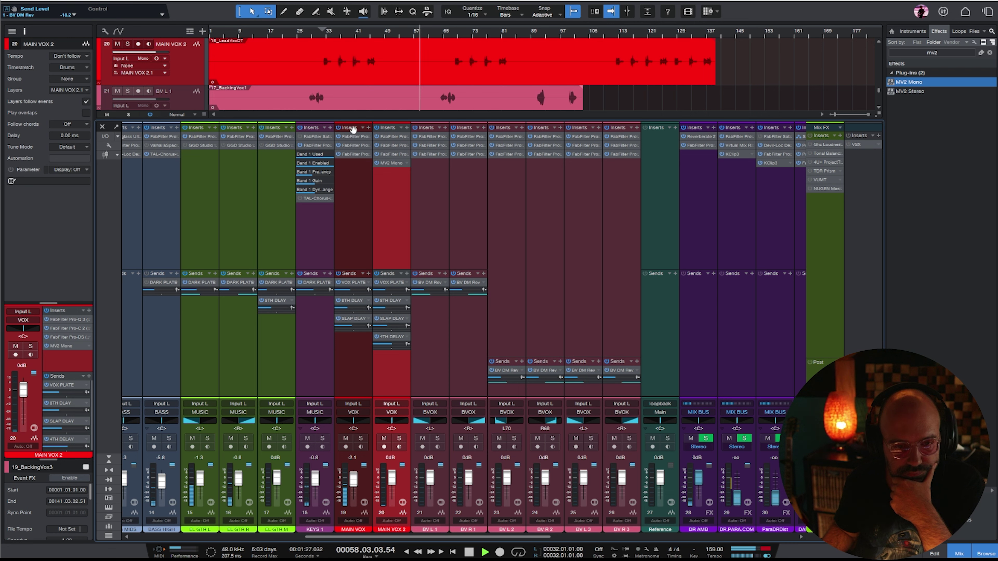
pyautogui.click(352, 188)
pyautogui.press('space')
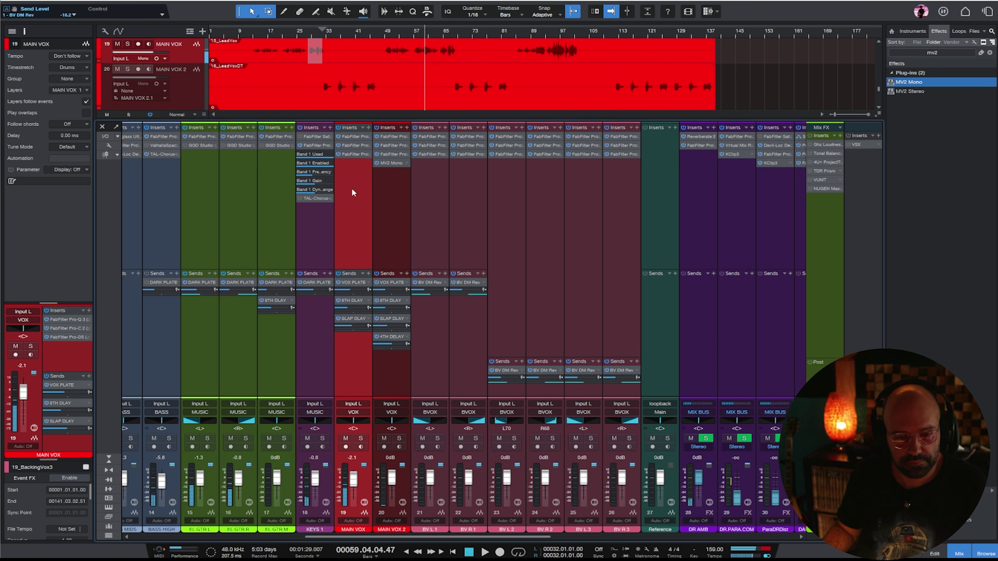
# - Clear the effects search, add a VOX.PARA.COM send to MAIN VOX and copy it to MAIN VOX 2
pyautogui.click(990, 53)
pyautogui.scroll(4, 363, 287)
pyautogui.click(373, 276)
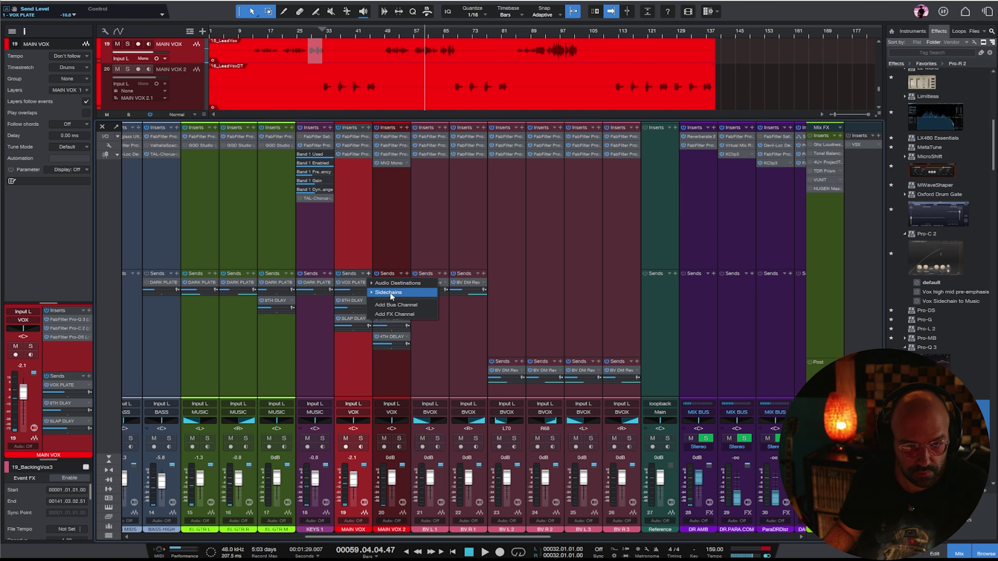
pyautogui.click(395, 283)
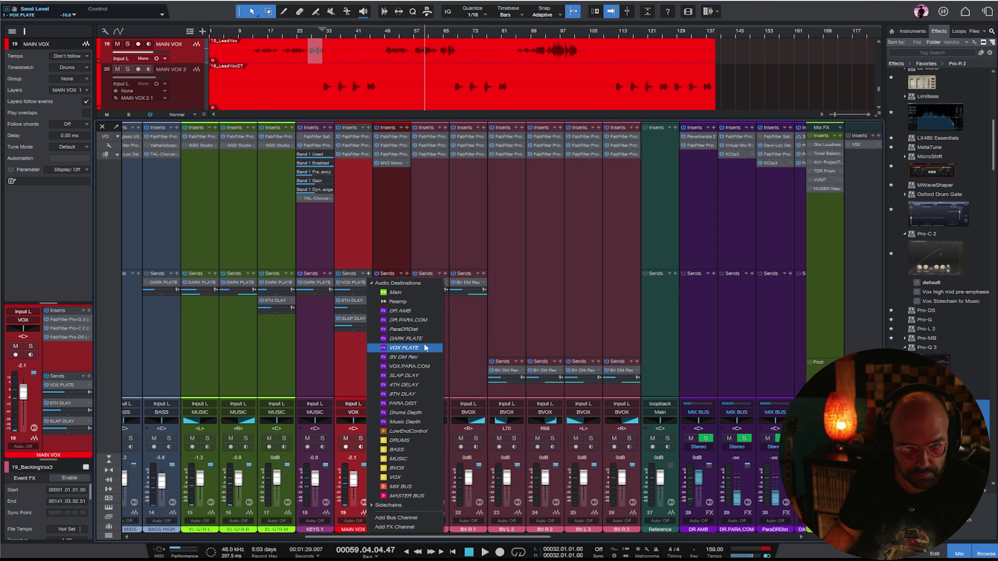
pyautogui.click(402, 366)
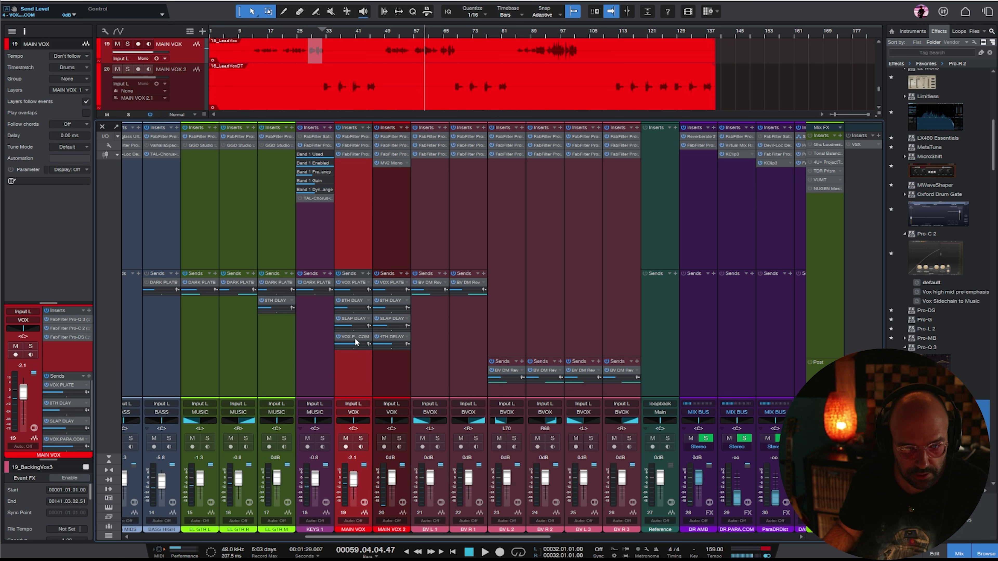
pyautogui.moveTo(355, 339); pyautogui.dragTo(387, 368)
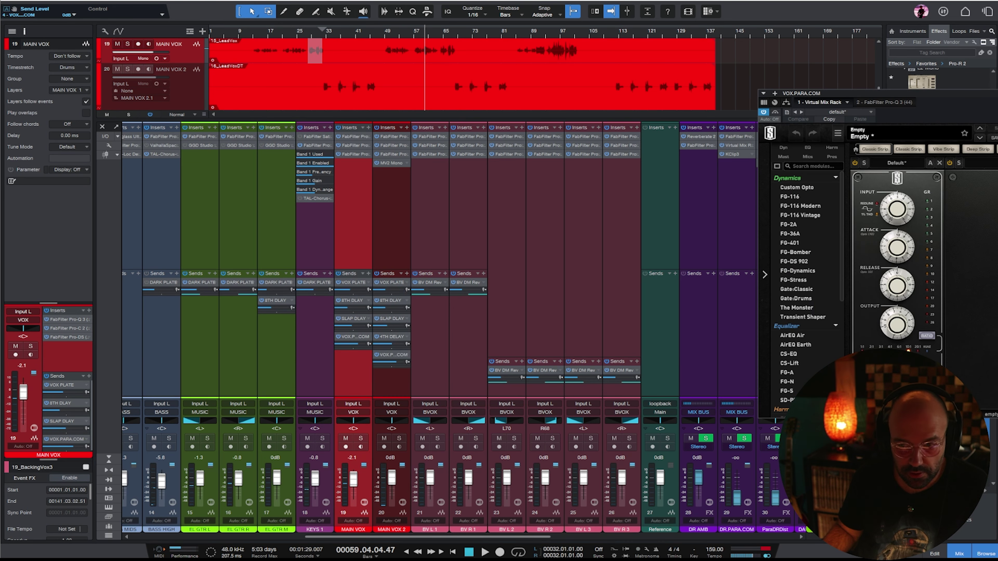
# - In the VOX.PARA.COM FG-Stress compressor, set input to about 9, attack to about 8.8 and release to 4.70 during playback
pyautogui.moveTo(833, 93); pyautogui.dragTo(463, 125)
pyautogui.click(294, 33)
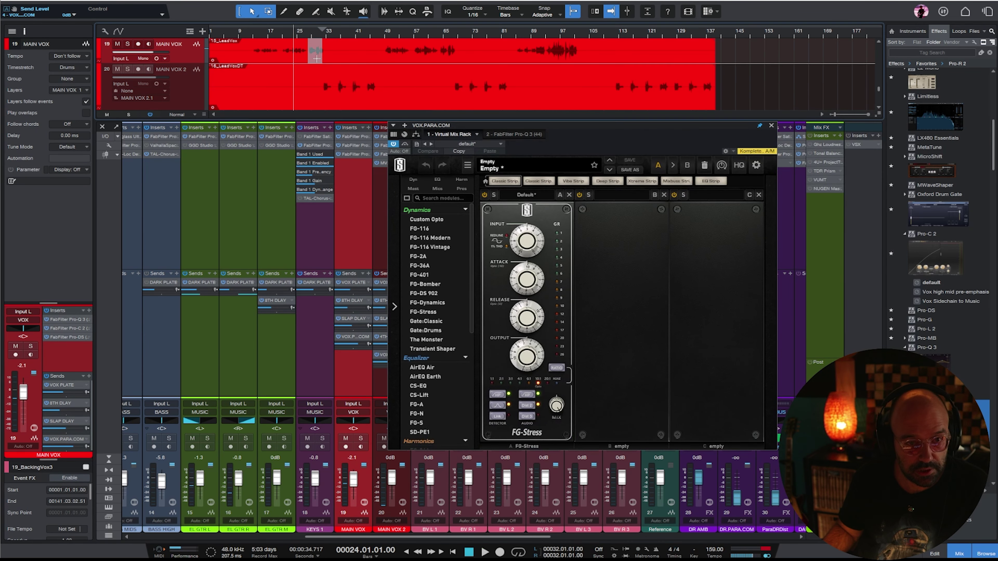
pyautogui.press('space')
pyautogui.moveTo(530, 254); pyautogui.dragTo(531, 240)
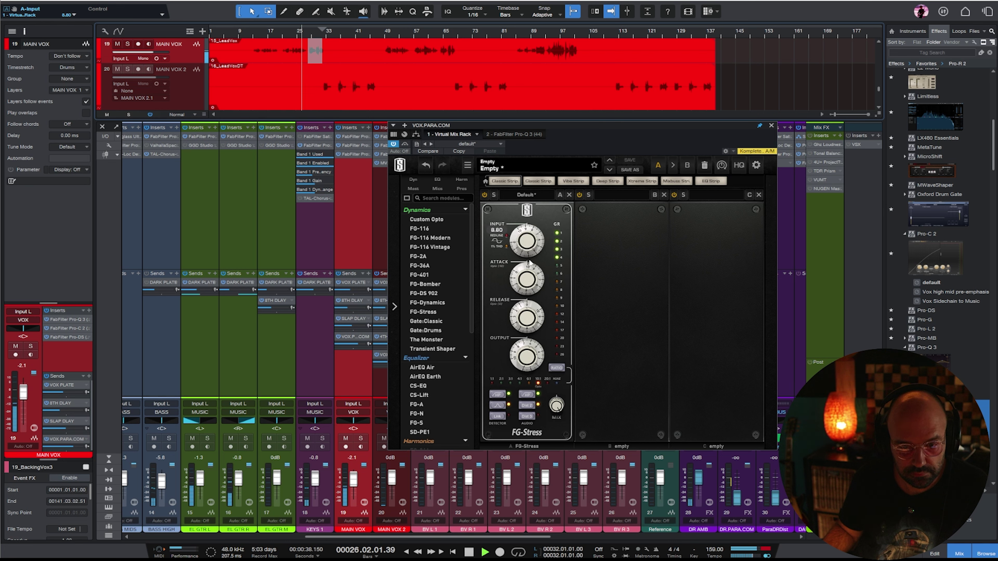
pyautogui.moveTo(529, 362); pyautogui.dragTo(527, 332)
pyautogui.click(532, 286)
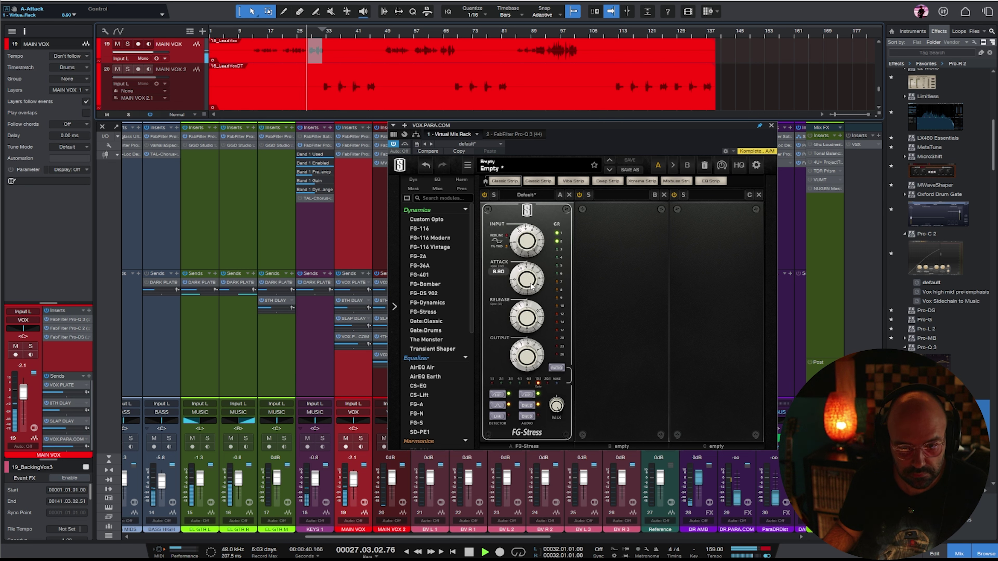
pyautogui.moveTo(530, 318); pyautogui.dragTo(529, 317)
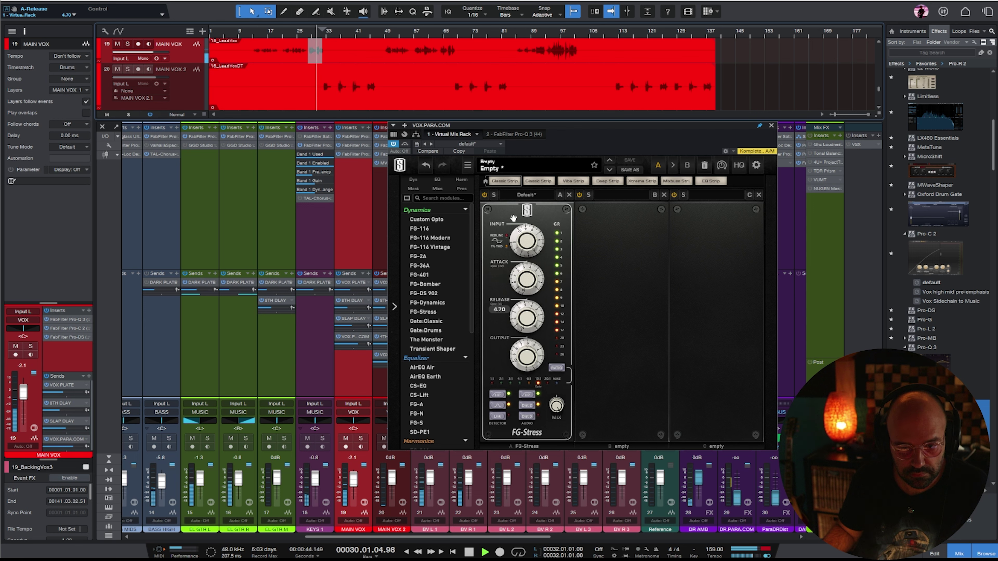
pyautogui.click(527, 241)
pyautogui.moveTo(533, 274); pyautogui.dragTo(532, 266)
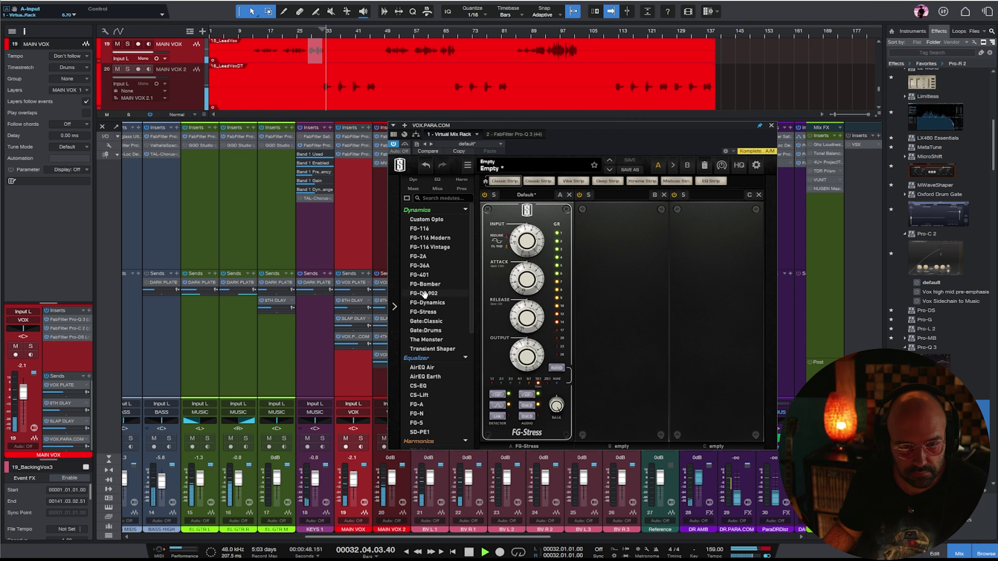
# - Add an FG-DS 902 de-esser before and another after FG-Stress in the VOX.PARA.COM rack
pyautogui.moveTo(425, 294); pyautogui.dragTo(516, 303)
pyautogui.moveTo(432, 294); pyautogui.dragTo(716, 311)
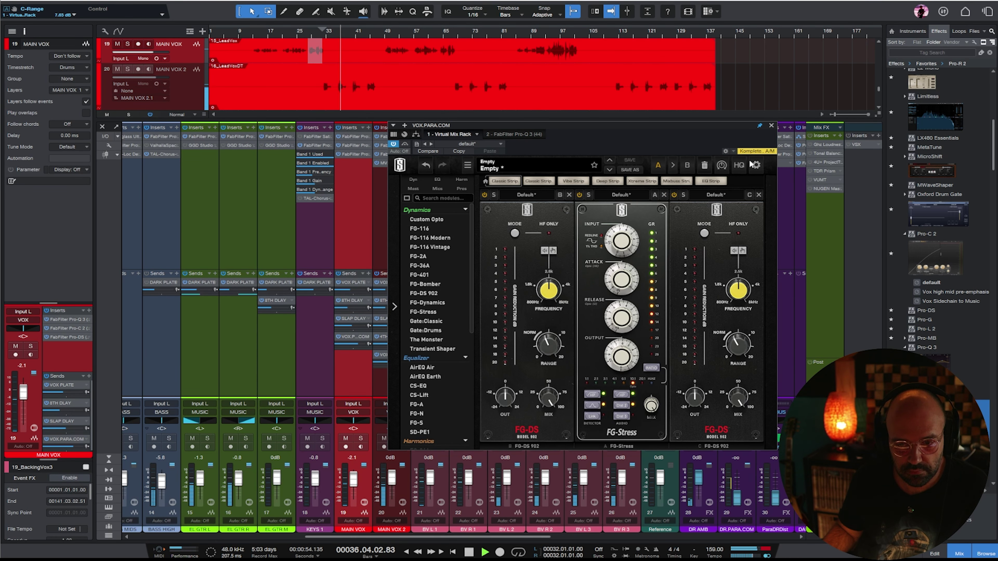
pyautogui.click(772, 126)
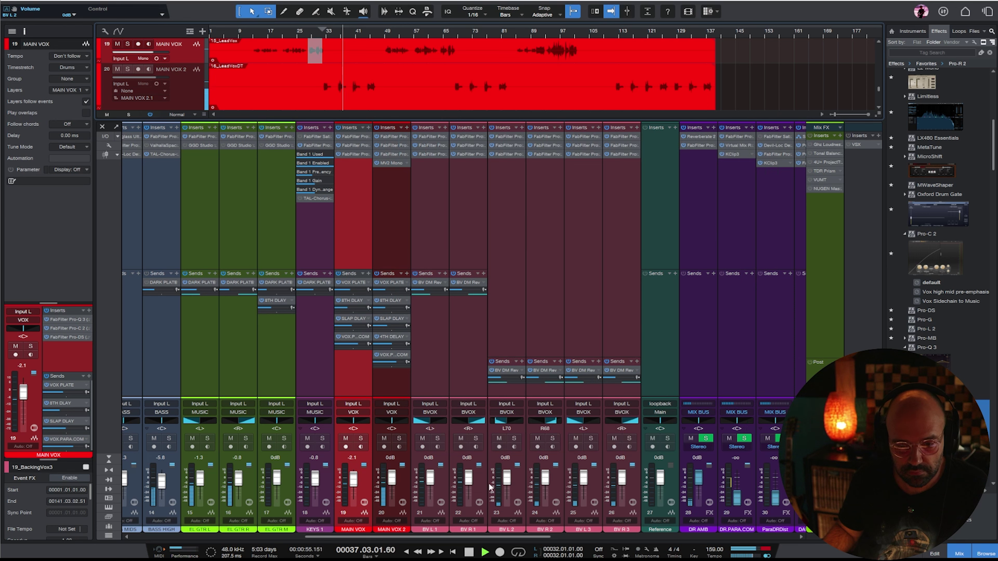
# - Add a PARA.DIST send to MAIN VOX and copy it to MAIN VOX 2
pyautogui.click(369, 274)
pyautogui.click(383, 284)
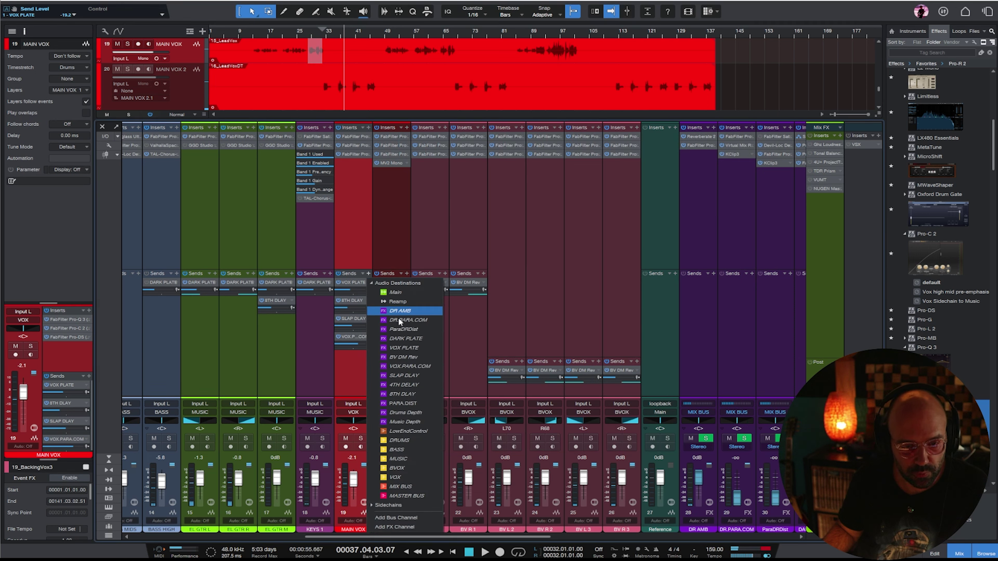
pyautogui.click(410, 404)
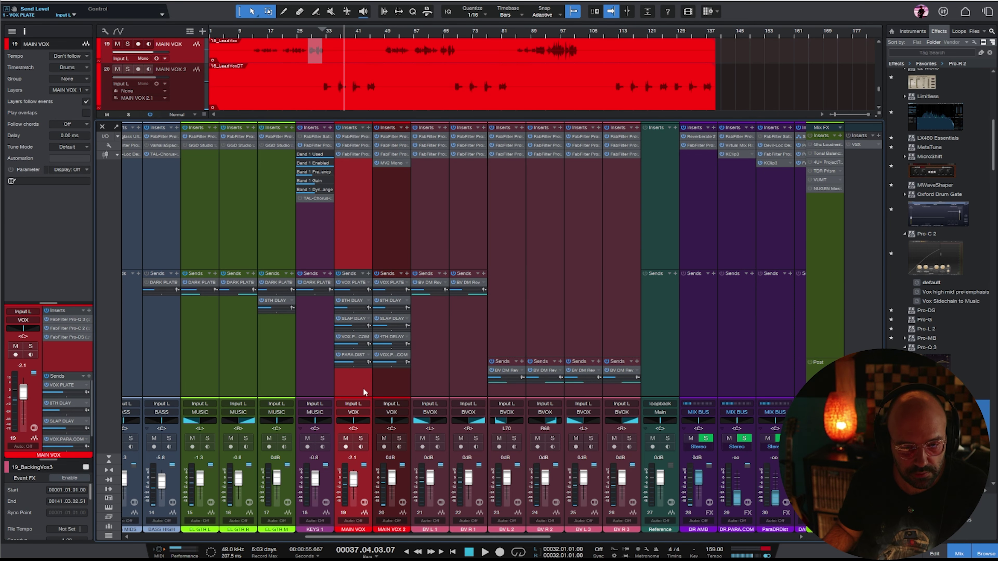
pyautogui.moveTo(355, 355); pyautogui.dragTo(387, 383)
# - Increase the drive of the PARA.DIST Decapitator and set its output trim to -8.1 dB
pyautogui.doubleClick(357, 355)
pyautogui.moveTo(443, 43); pyautogui.dragTo(579, 81)
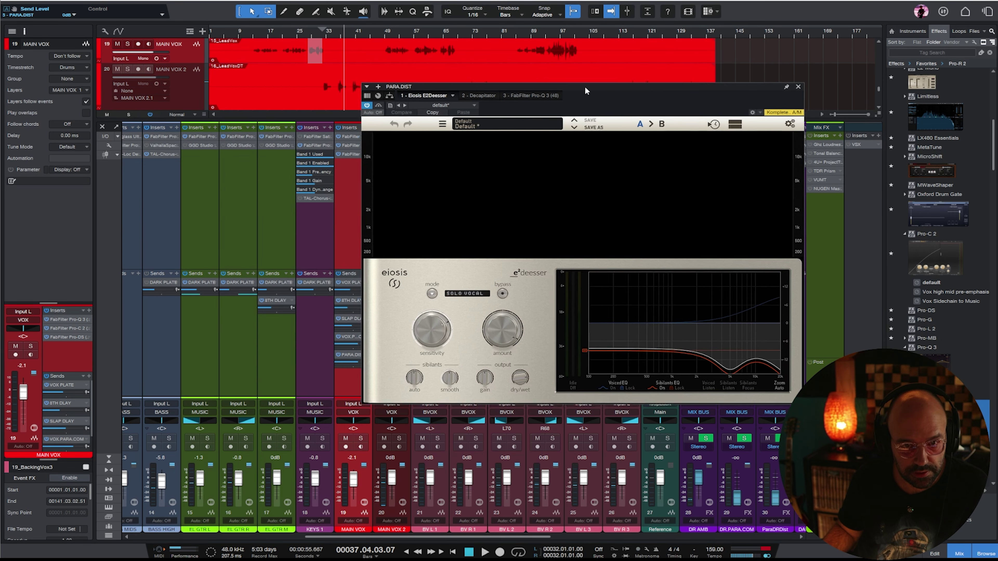
pyautogui.click(472, 97)
pyautogui.click(273, 36)
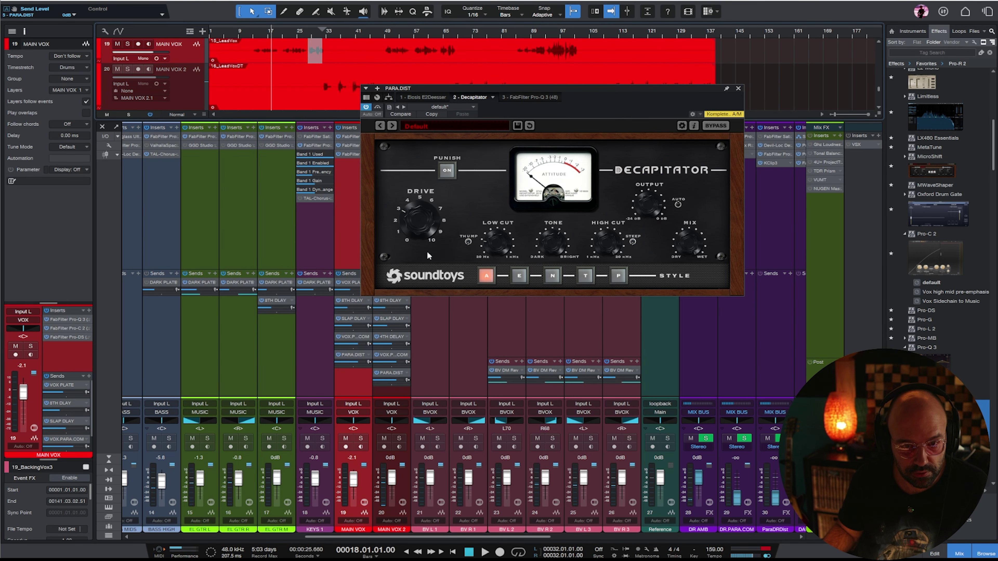
pyautogui.moveTo(430, 256); pyautogui.dragTo(430, 222)
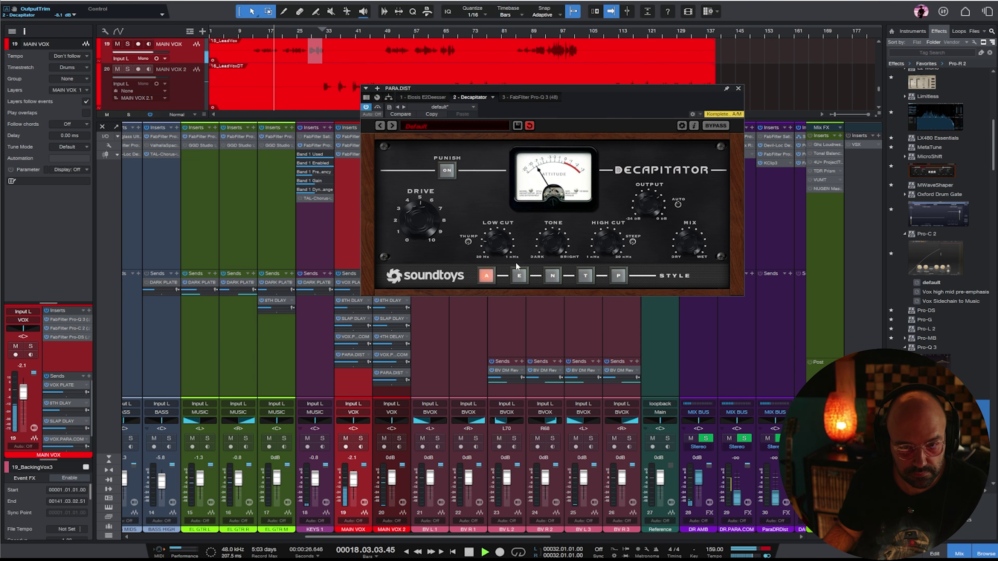
# - In the PARA.DIST Pro-Q 3, add a 12 dB/oct low cut at about 409 Hz and a high cut
pyautogui.click(511, 97)
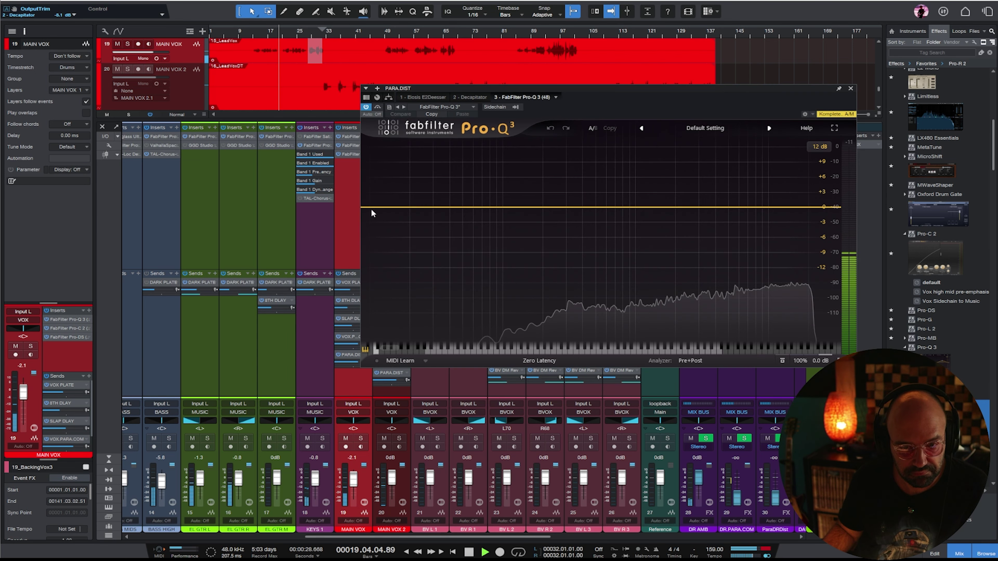
pyautogui.moveTo(368, 206); pyautogui.dragTo(584, 209)
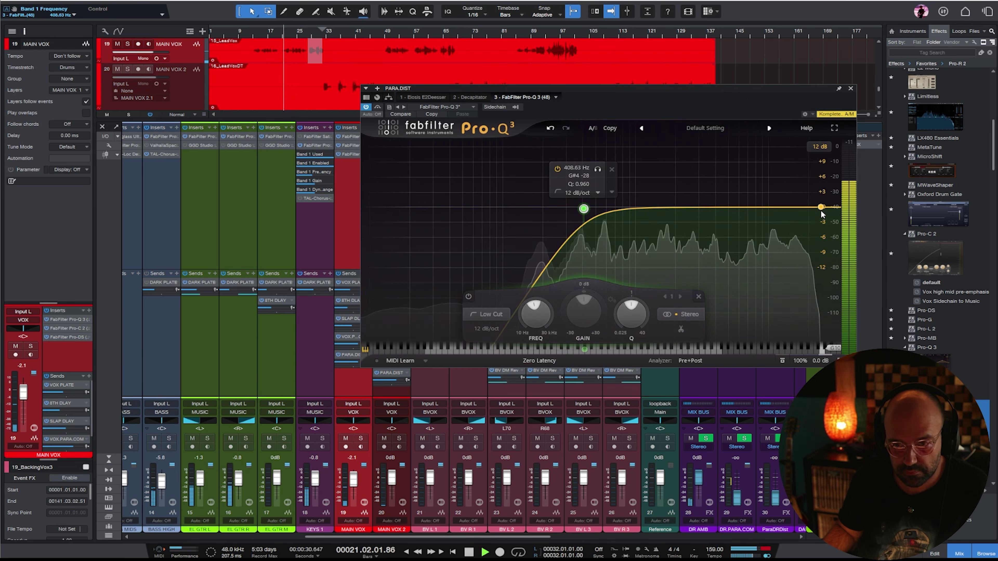
pyautogui.moveTo(823, 208); pyautogui.dragTo(679, 237)
pyautogui.click(850, 90)
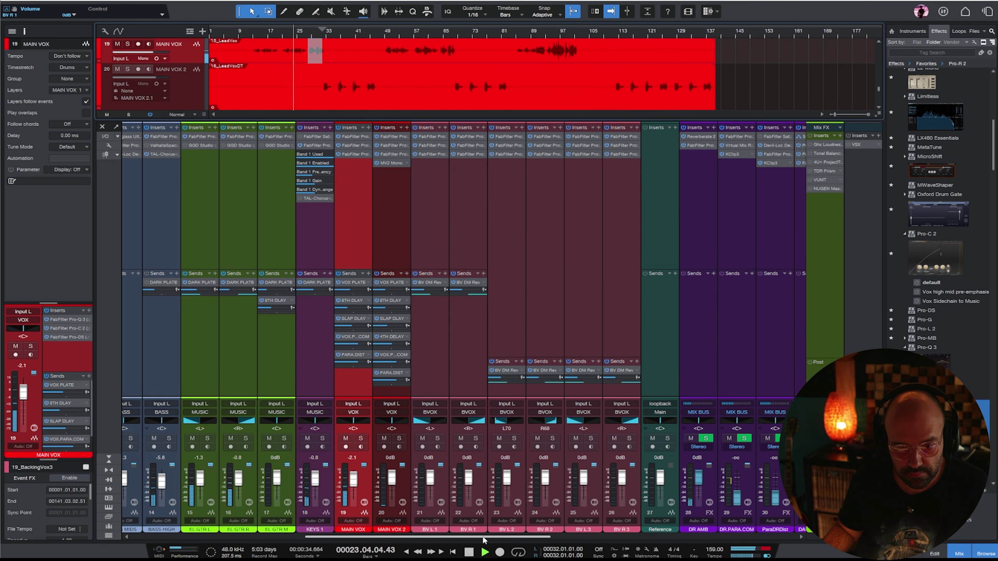
# - Move the VOX.PARA.COM and PARA.DIST channels after Music Depth and set both volumes to about -9.6 dB
pyautogui.click(668, 537)
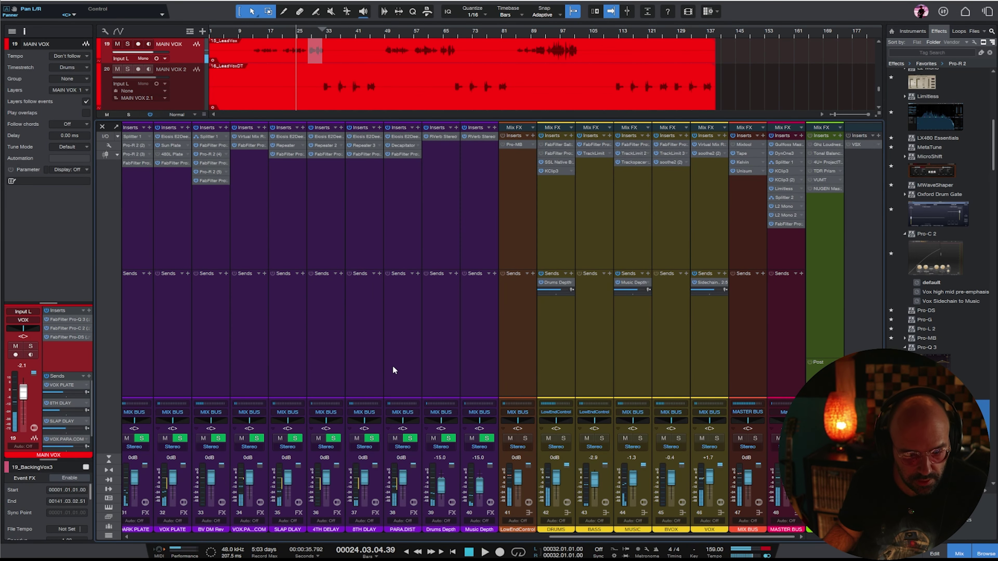
pyautogui.click(404, 366)
pyautogui.keyDown('ctrl'); pyautogui.click(251, 376); pyautogui.keyUp('ctrl')
pyautogui.moveTo(251, 377); pyautogui.dragTo(472, 405)
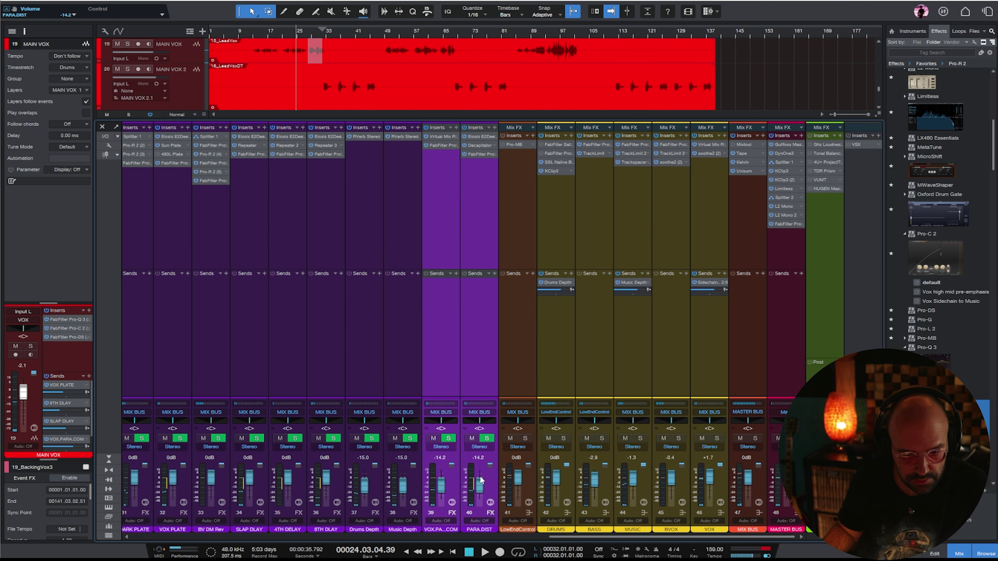
# - Set the Drums Depth and Music Depth volumes to -6.3 dB, and select VOX.PARA.COM and PARA.DIST together
pyautogui.click(364, 386)
pyautogui.keyDown('ctrl'); pyautogui.click(406, 373); pyautogui.keyUp('ctrl')
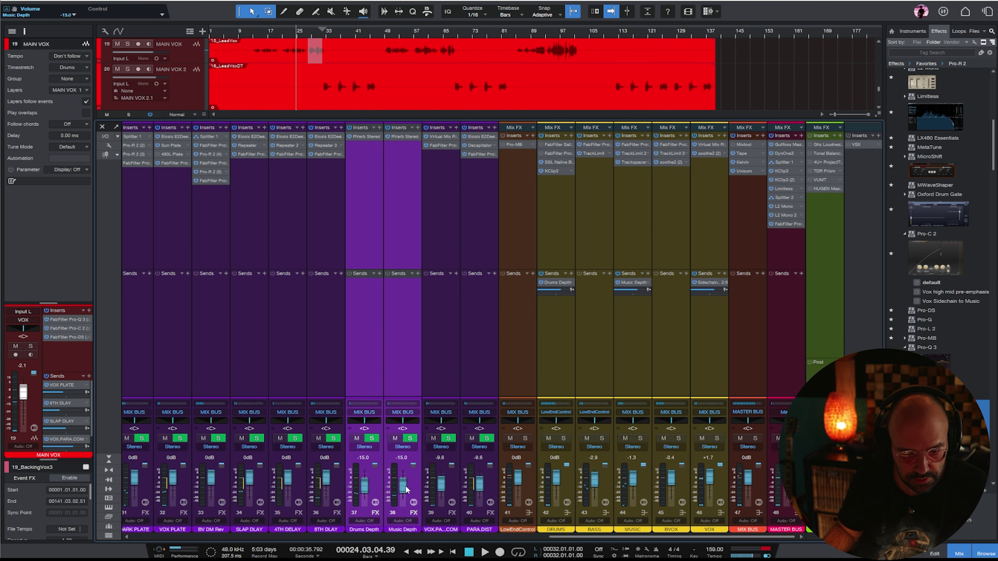
pyautogui.click(457, 374)
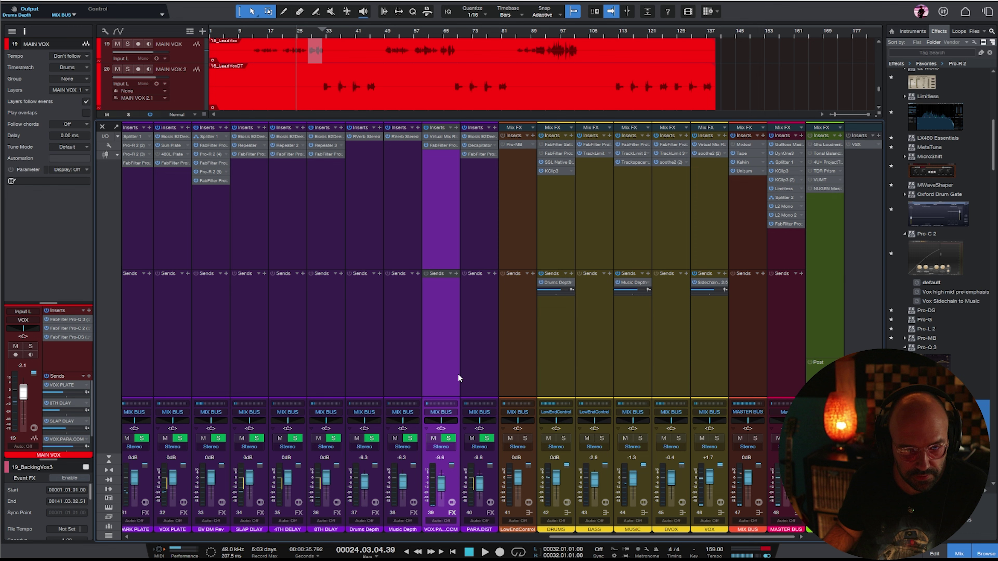
pyautogui.keyDown('ctrl'); pyautogui.click(485, 353); pyautogui.keyUp('ctrl')
# - Open the Pro-MB on the LowEndControl bus and set the crossover between its two bands to about 93 Hz
pyautogui.click(511, 161)
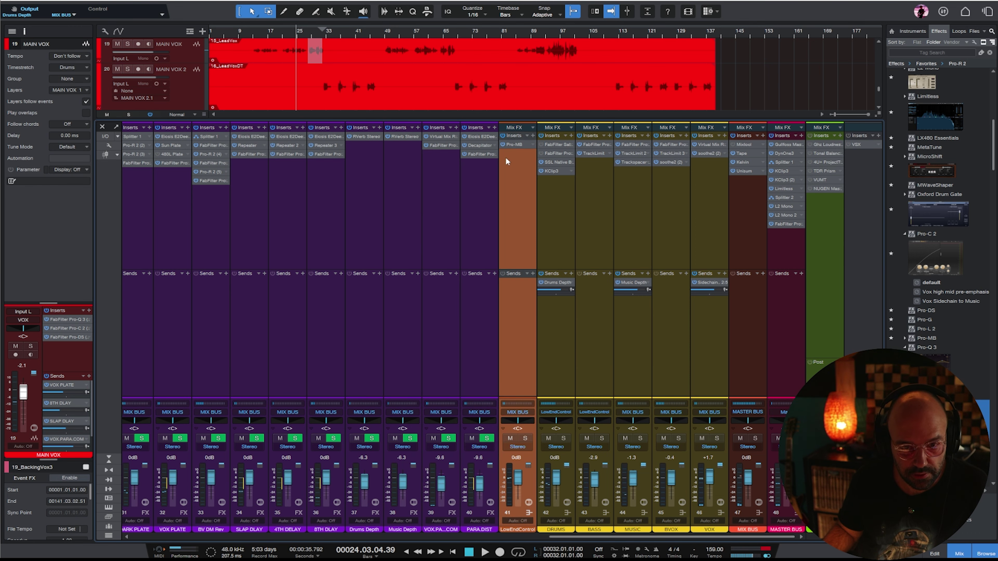
pyautogui.doubleClick(517, 145)
pyautogui.moveTo(645, 166); pyautogui.dragTo(565, 171)
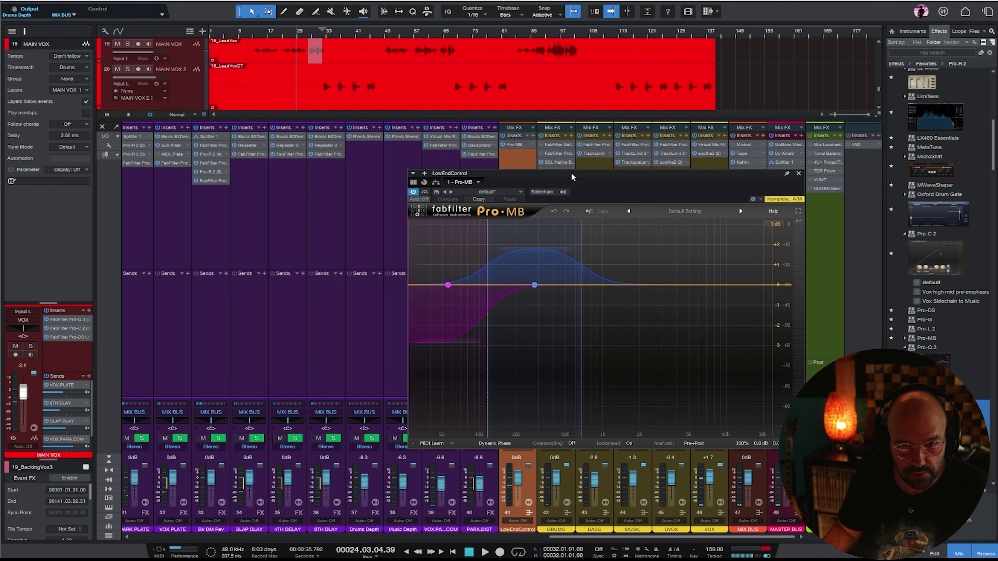
pyautogui.moveTo(580, 250); pyautogui.dragTo(477, 252)
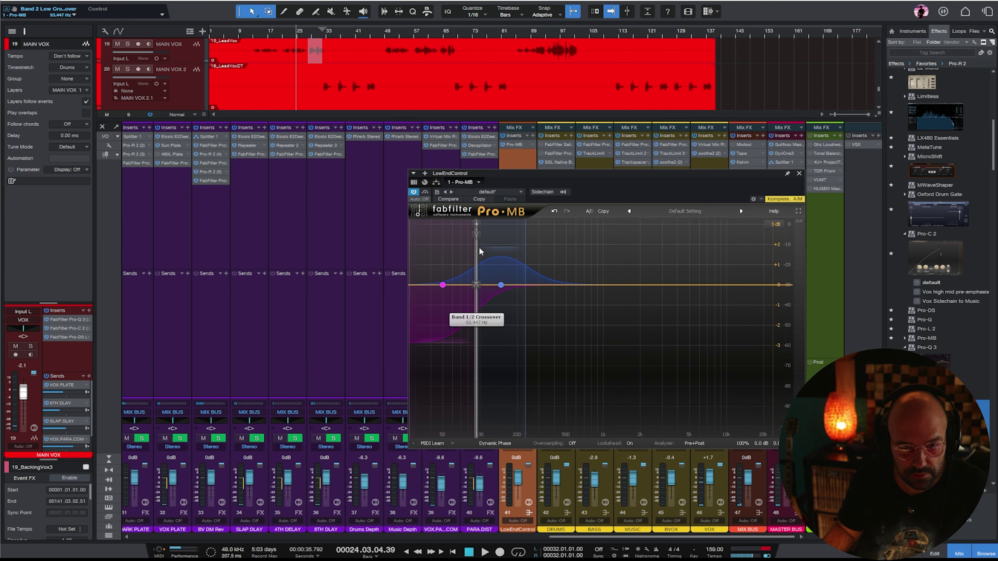
# - Select both Pro-MB bands together, adjust their release and set the attack to 21%, checking the result during playback
pyautogui.press('space')
pyautogui.press('space')
pyautogui.moveTo(590, 242); pyautogui.dragTo(402, 329)
pyautogui.moveTo(546, 385); pyautogui.dragTo(571, 352)
pyautogui.moveTo(507, 382); pyautogui.dragTo(508, 379)
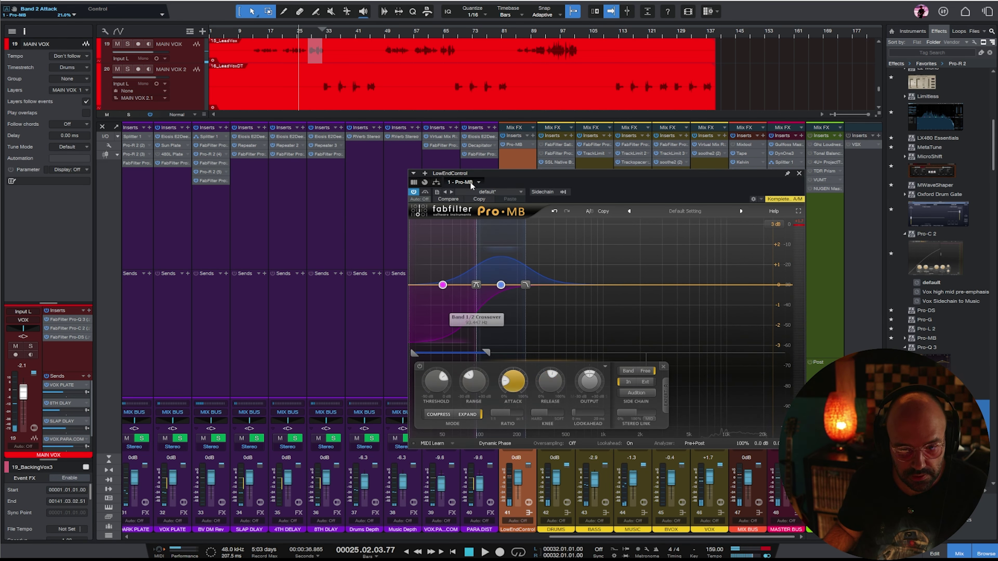
pyautogui.press('space')
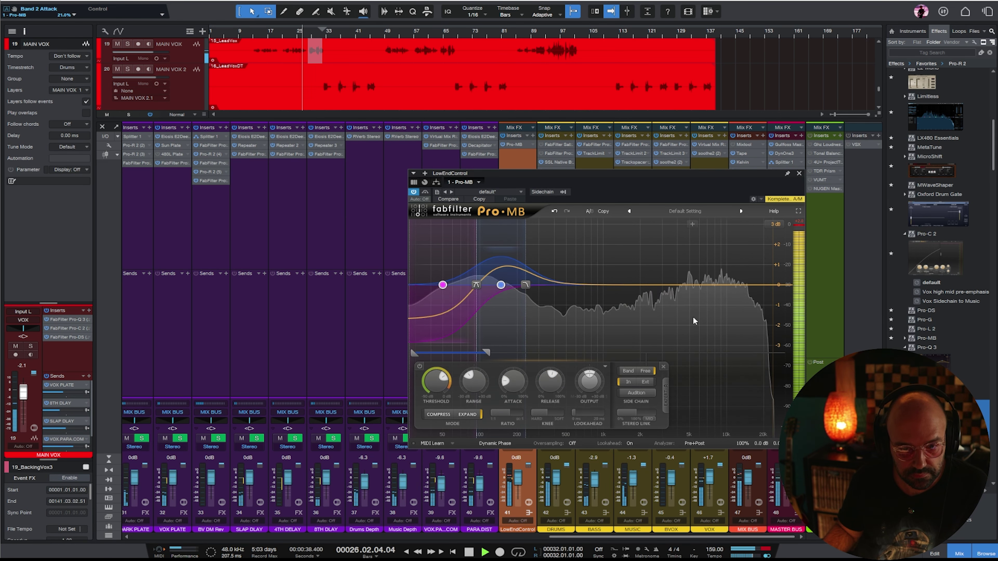
pyautogui.click(798, 173)
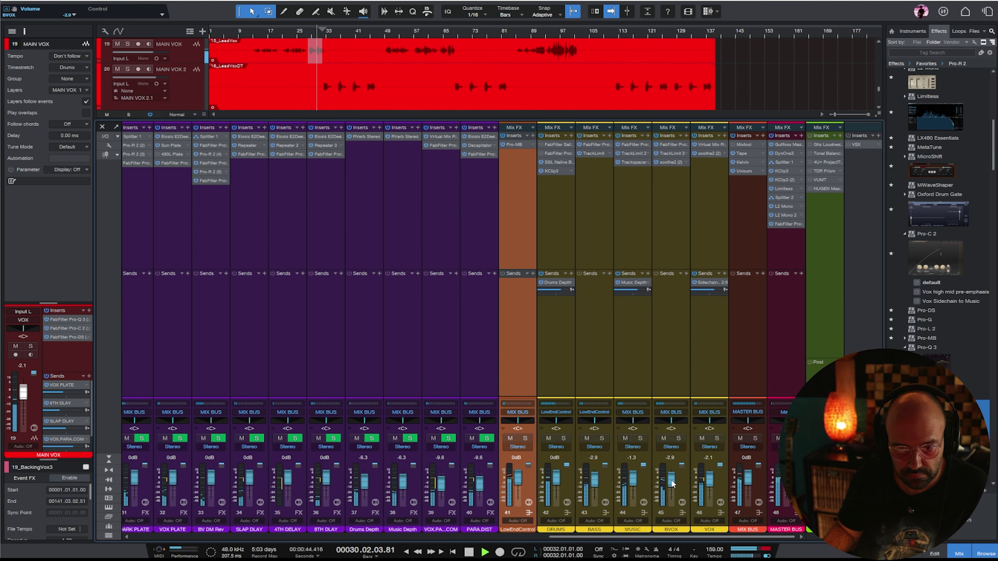
# - Set the MUSIC bus volume to -0.8 dB and the BVOX bus volume to -2.5 dB
pyautogui.keyDown('alt'); pyautogui.click(634, 482); pyautogui.keyUp('alt')
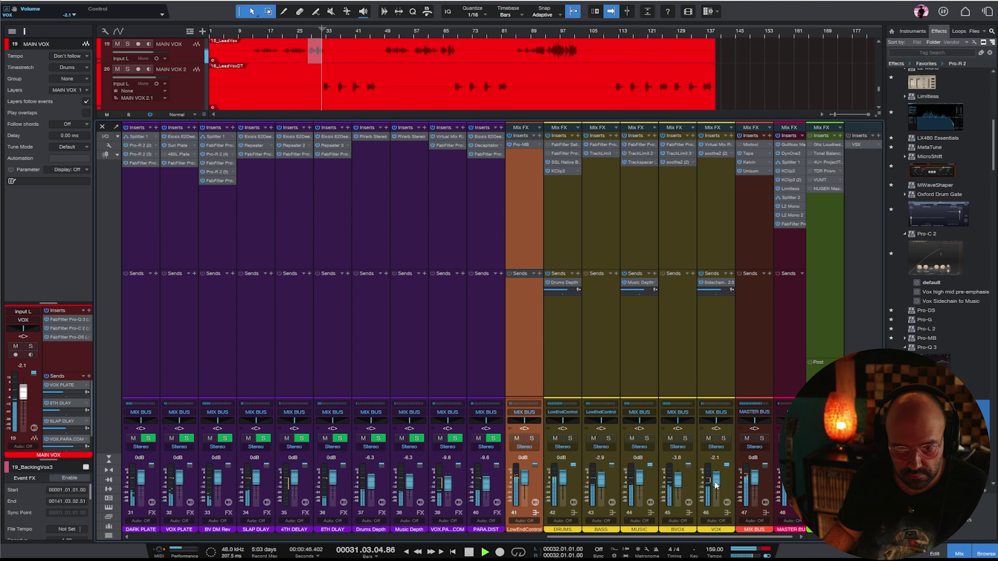
pyautogui.click(655, 217)
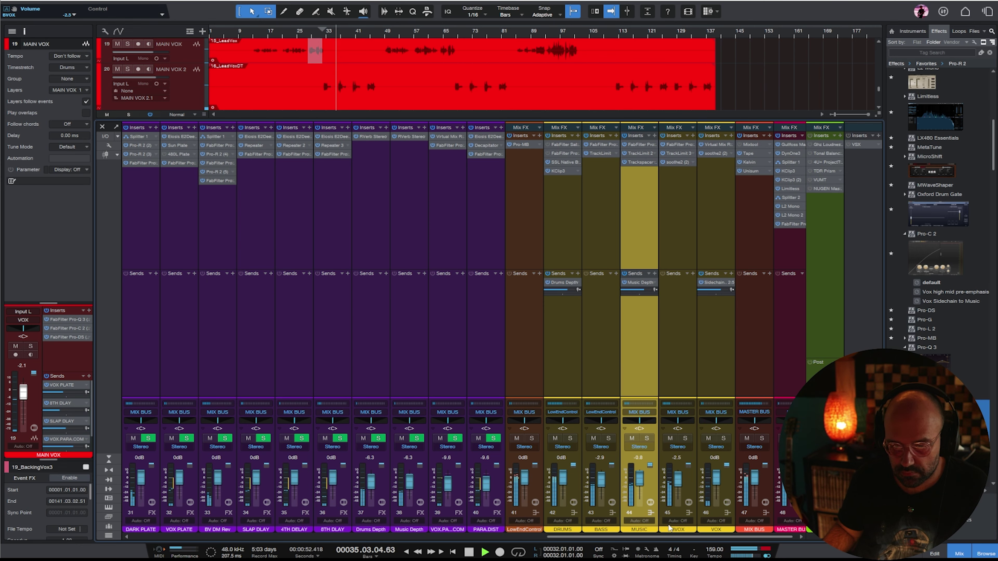
# - Narrow the panning of BV L 2 to L36 and BV R 2 to R34, and raise BV R 2 to +1.7 dB
pyautogui.moveTo(668, 537); pyautogui.dragTo(440, 537)
pyautogui.click(478, 305)
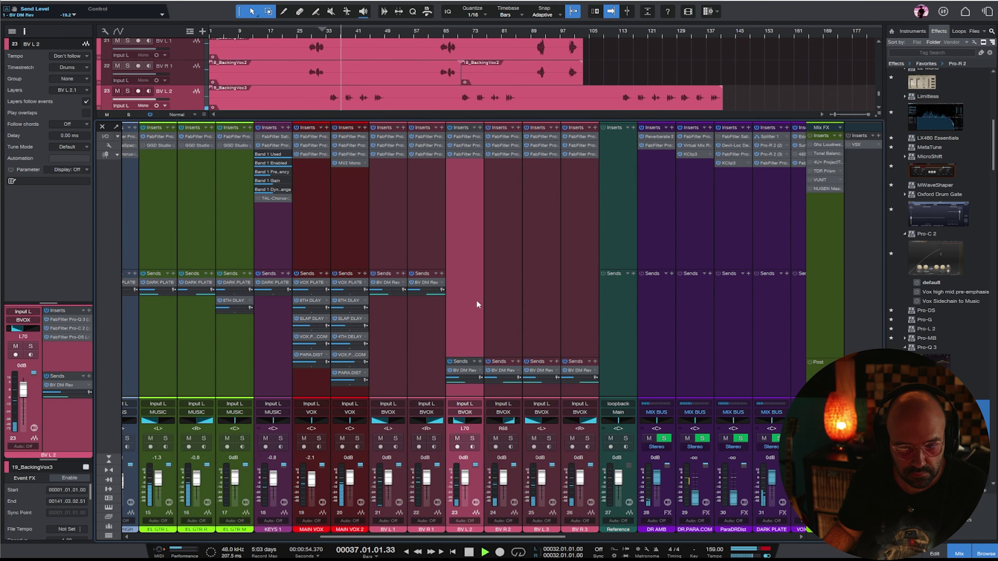
pyautogui.moveTo(463, 422); pyautogui.dragTo(512, 422)
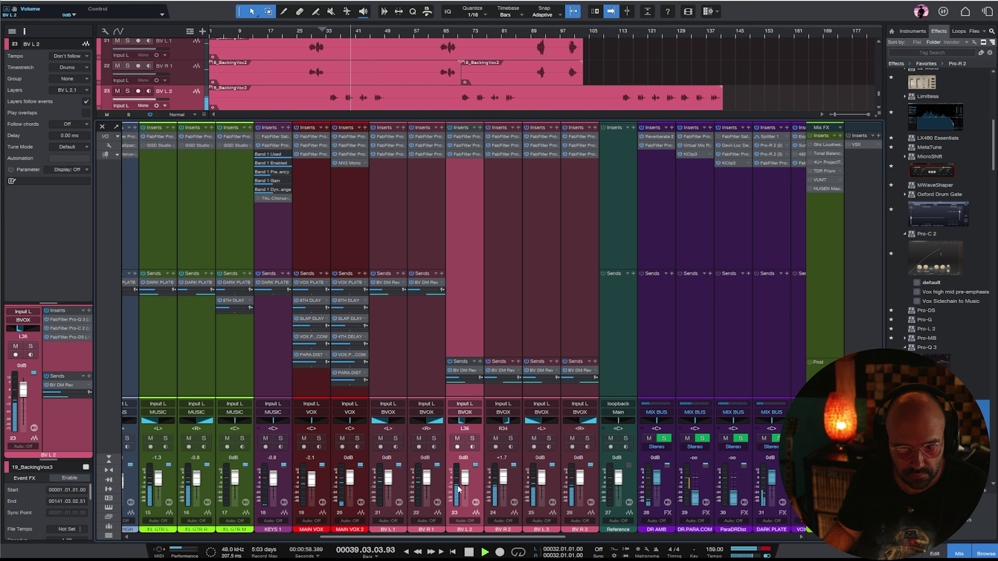
# - Raise the BVOX bus volume to +1.2 dB
pyautogui.hscroll(-1, 463, 492)
pyautogui.hscroll(10, 684, 504)
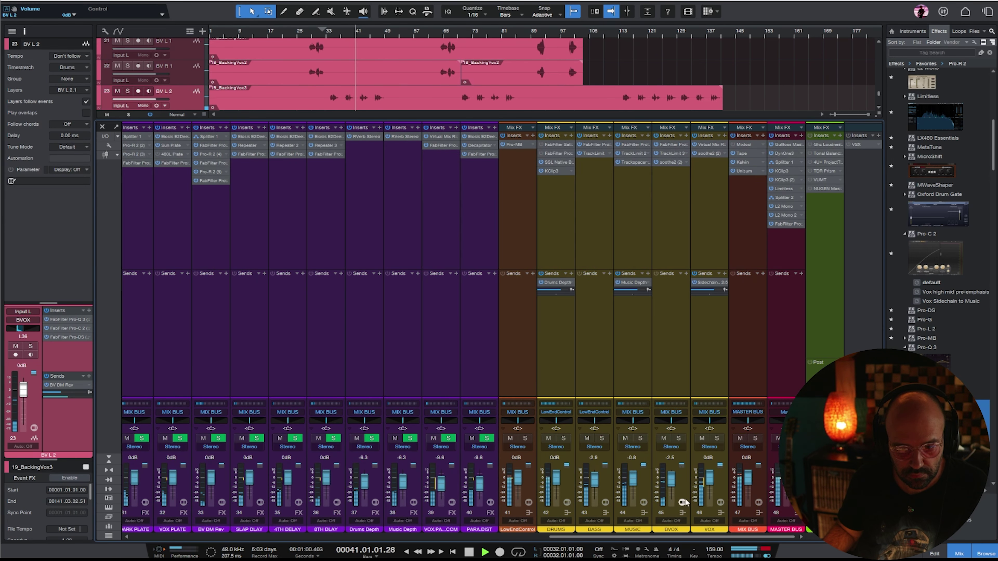
pyautogui.click(672, 199)
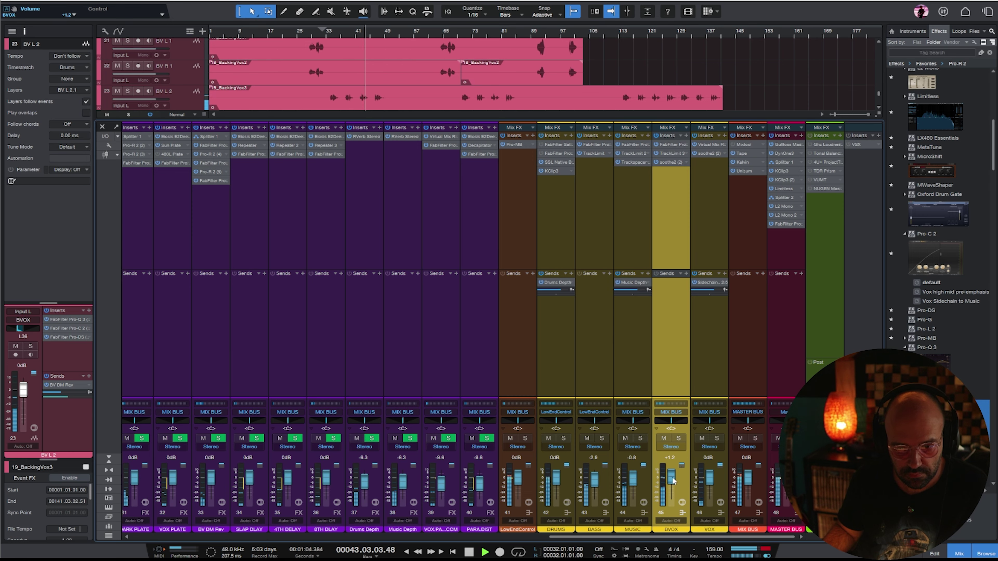
# - Select the BV L 2 through BV R 3 channels together and adjust the panning of their BV DM Rev sends
pyautogui.moveTo(668, 536); pyautogui.dragTo(473, 536)
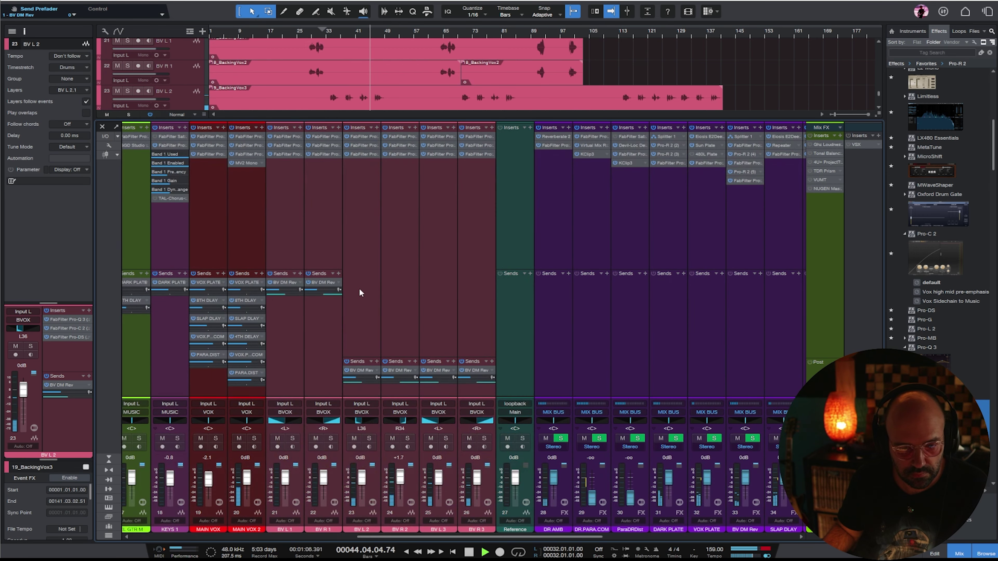
pyautogui.keyDown('shift'); pyautogui.click(473, 300); pyautogui.keyUp('shift')
pyautogui.moveTo(475, 383); pyautogui.dragTo(478, 384)
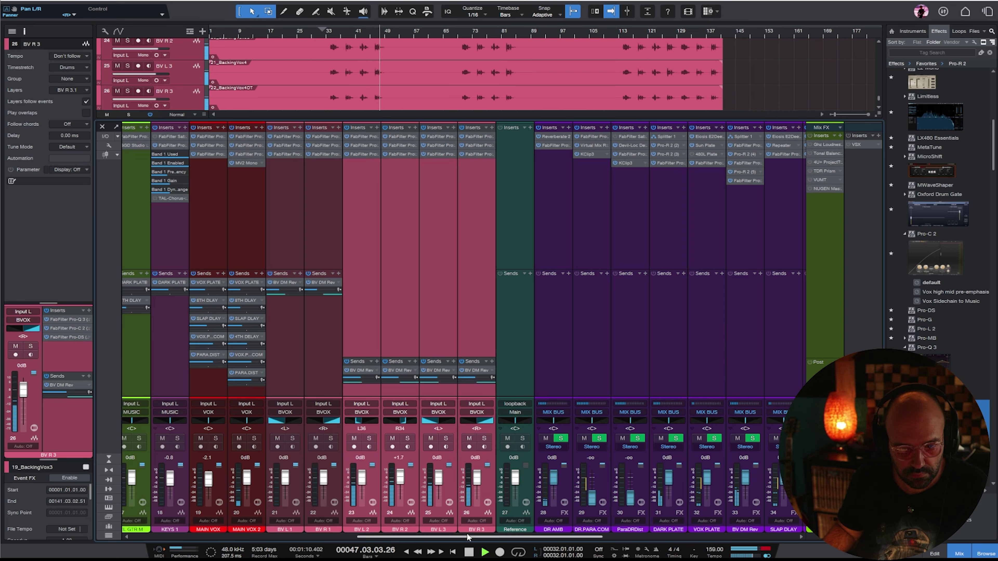
# - In the first KClip3 on the MASTER BUS, link input and output gain and set the input to -1.7 dB
pyautogui.moveTo(469, 537); pyautogui.dragTo(662, 537)
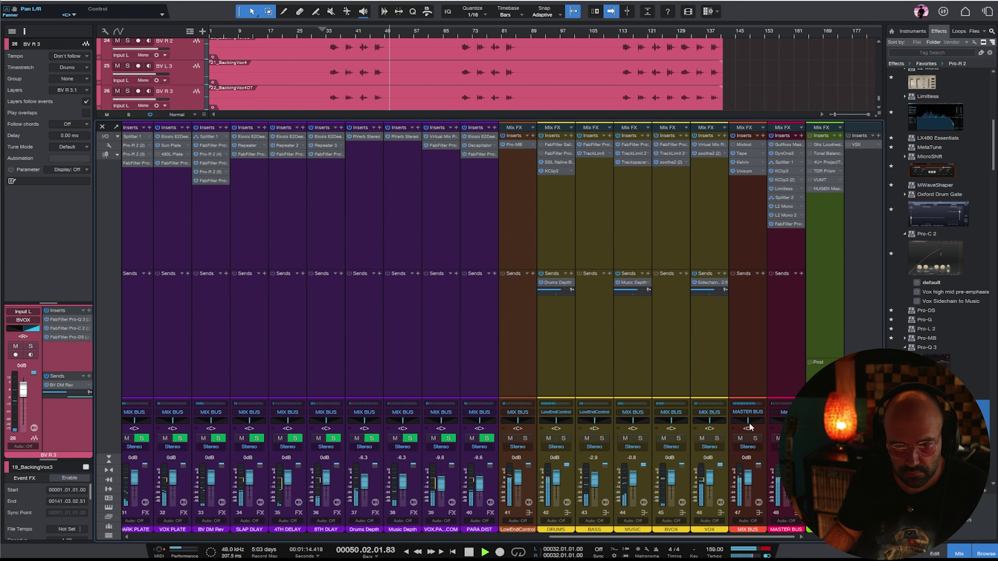
pyautogui.click(736, 291)
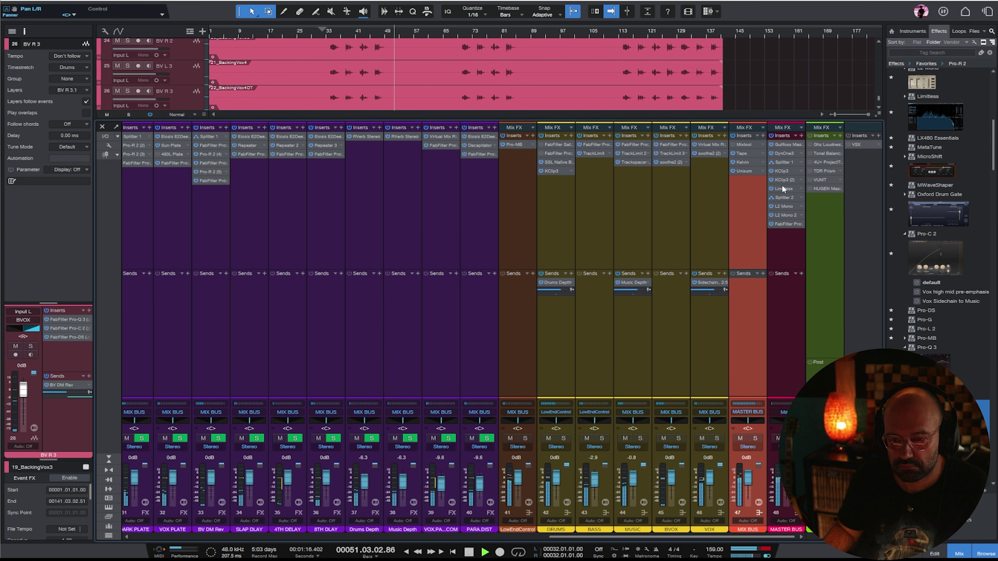
pyautogui.doubleClick(784, 170)
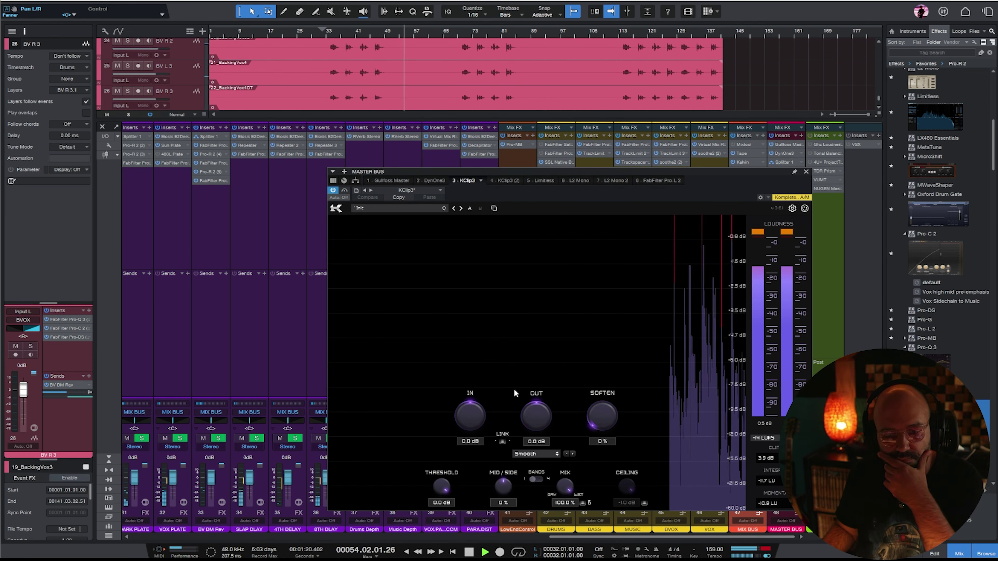
pyautogui.click(503, 441)
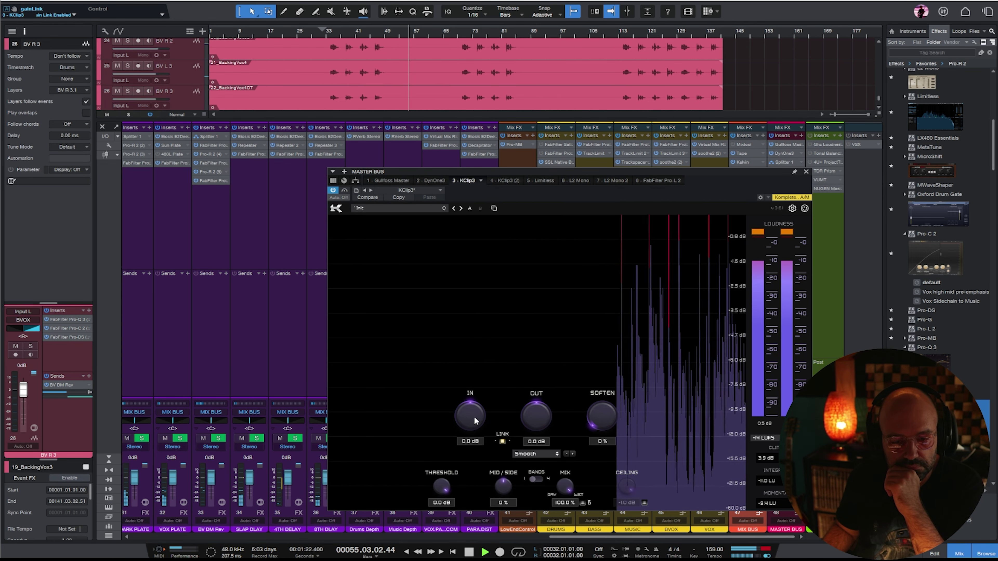
pyautogui.moveTo(474, 417); pyautogui.dragTo(474, 429)
pyautogui.click(373, 33)
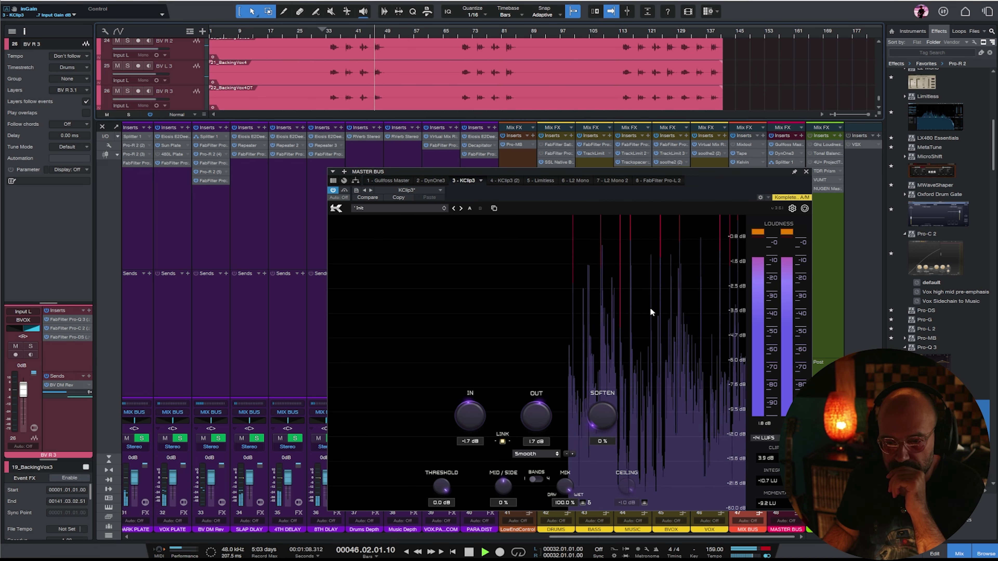
# - In the second KClip3 on the MASTER BUS, link input and output gain and set the input to -1.7 dB
pyautogui.click(503, 181)
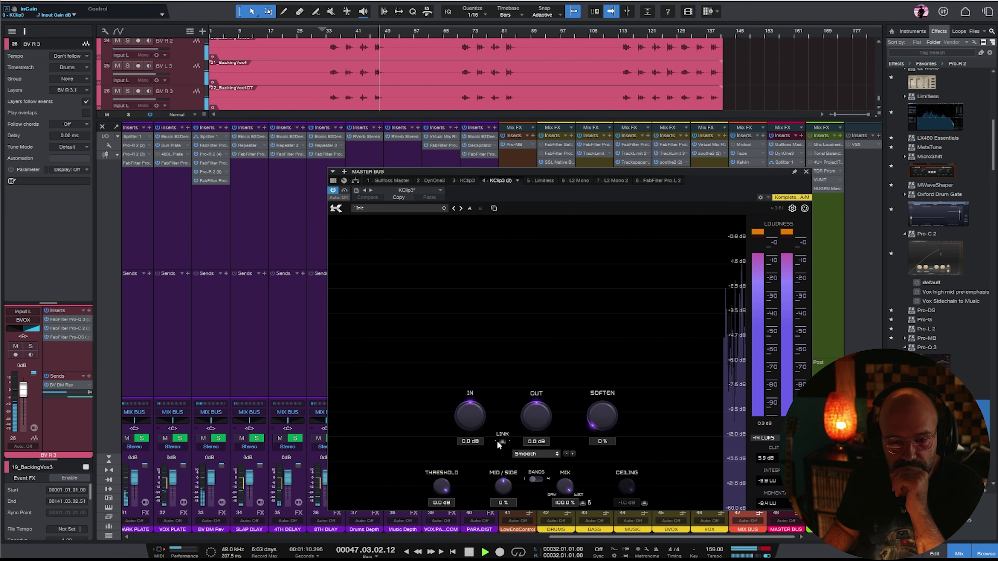
pyautogui.click(502, 441)
pyautogui.scroll(-1, 473, 418)
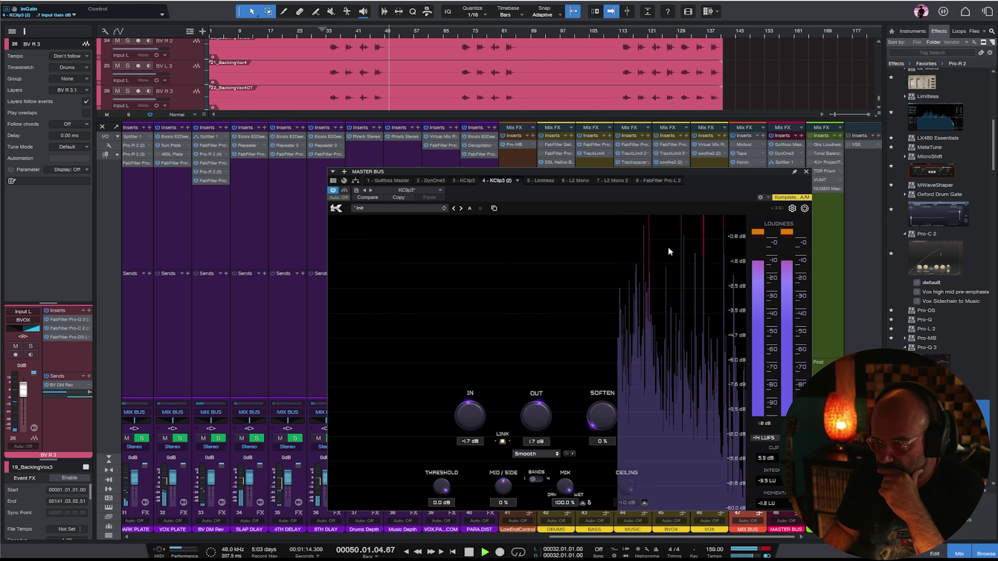
# - Set the threshold of the Limitless limiter on the MASTER BUS to -1.0 dB
pyautogui.click(534, 180)
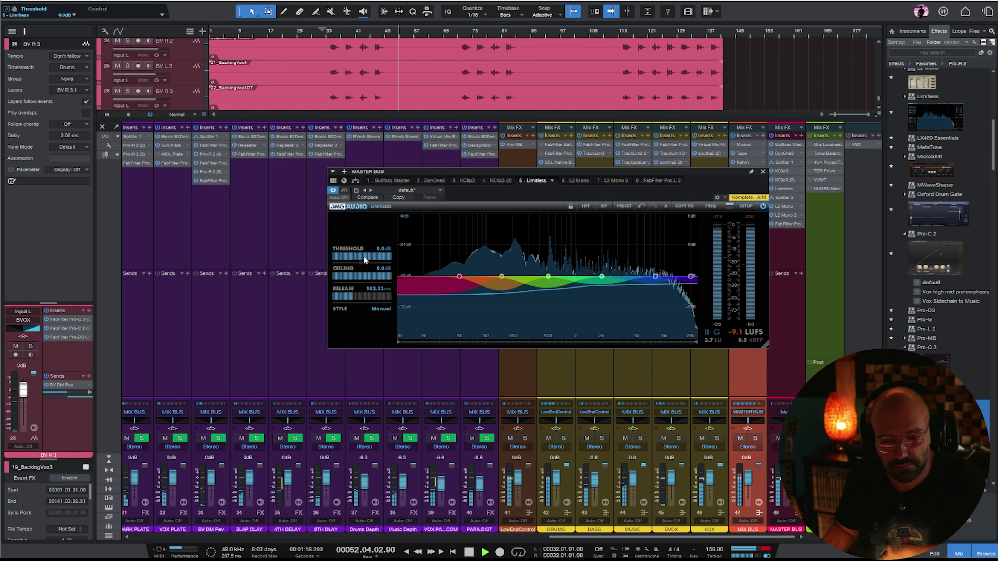
pyautogui.press('space')
pyautogui.moveTo(363, 256); pyautogui.dragTo(369, 256)
pyautogui.press('space')
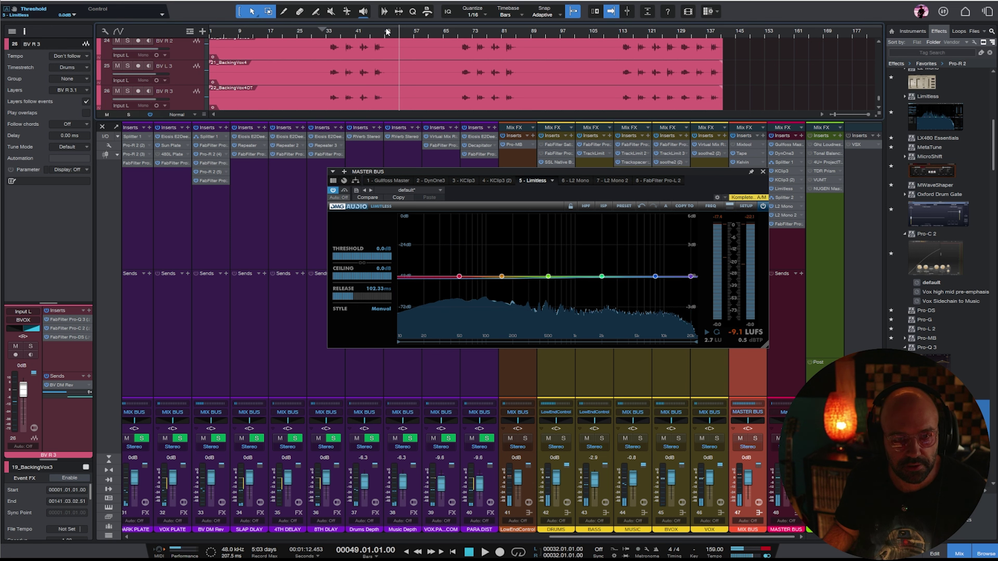
pyautogui.moveTo(379, 259); pyautogui.dragTo(378, 260)
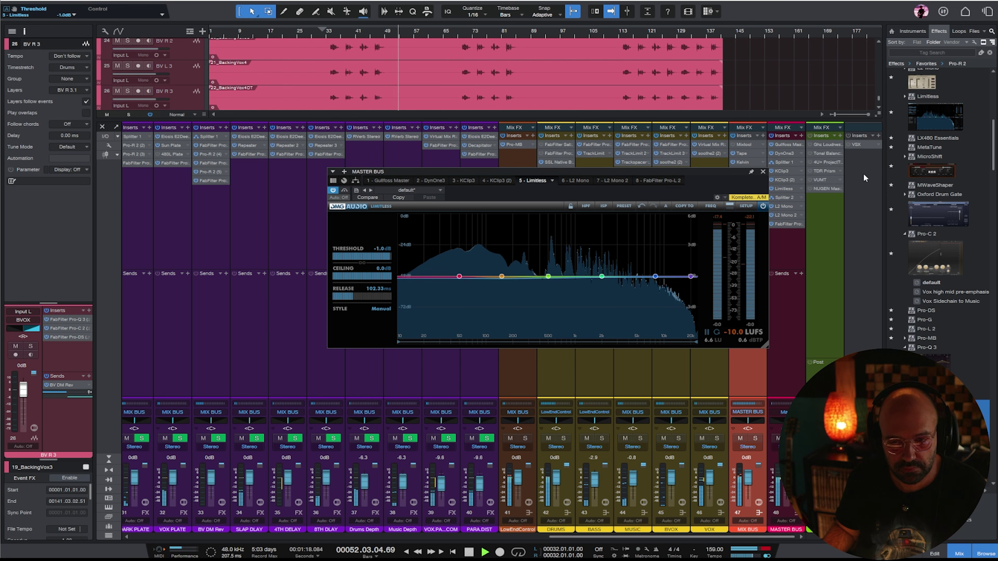
# - Enable NUGEN MasterCheck on the Main output and check the mix's loudness while playing from about bar 70
pyautogui.click(811, 188)
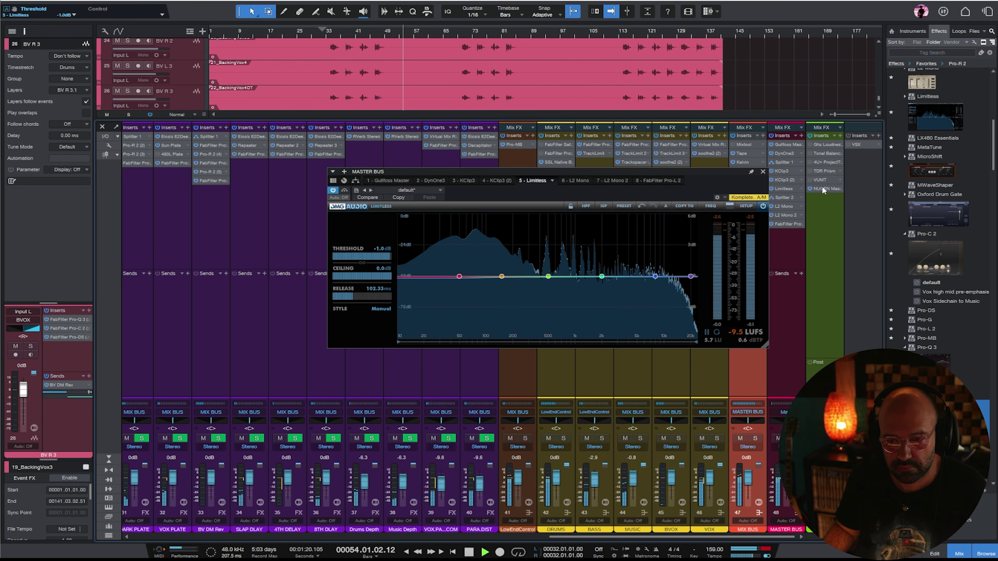
pyautogui.doubleClick(826, 189)
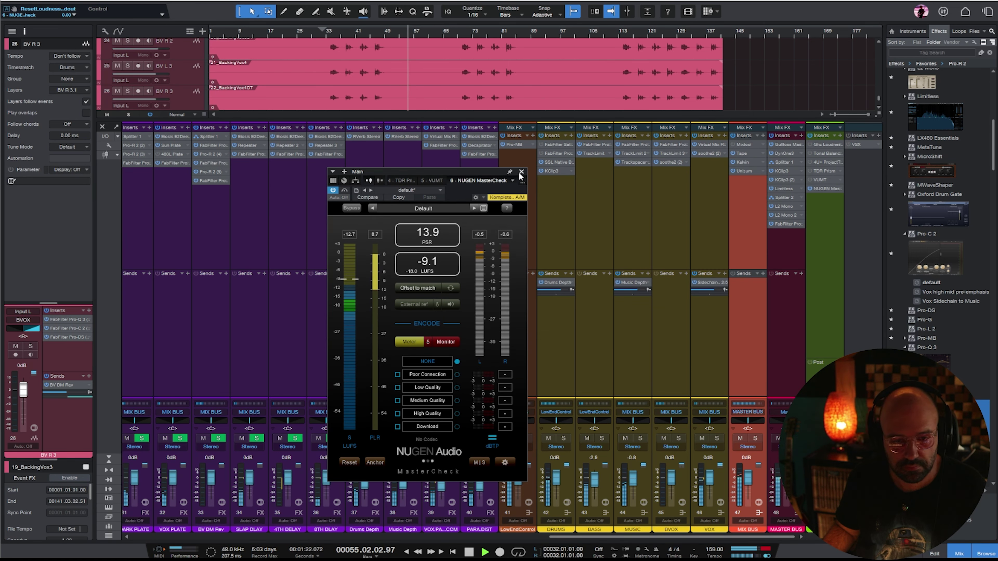
pyautogui.click(465, 35)
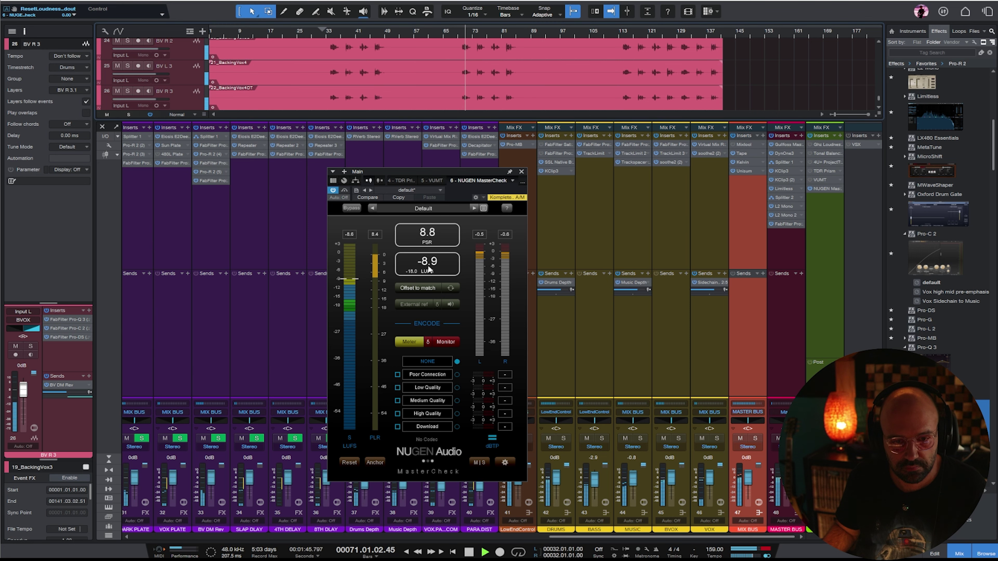
pyautogui.click(522, 173)
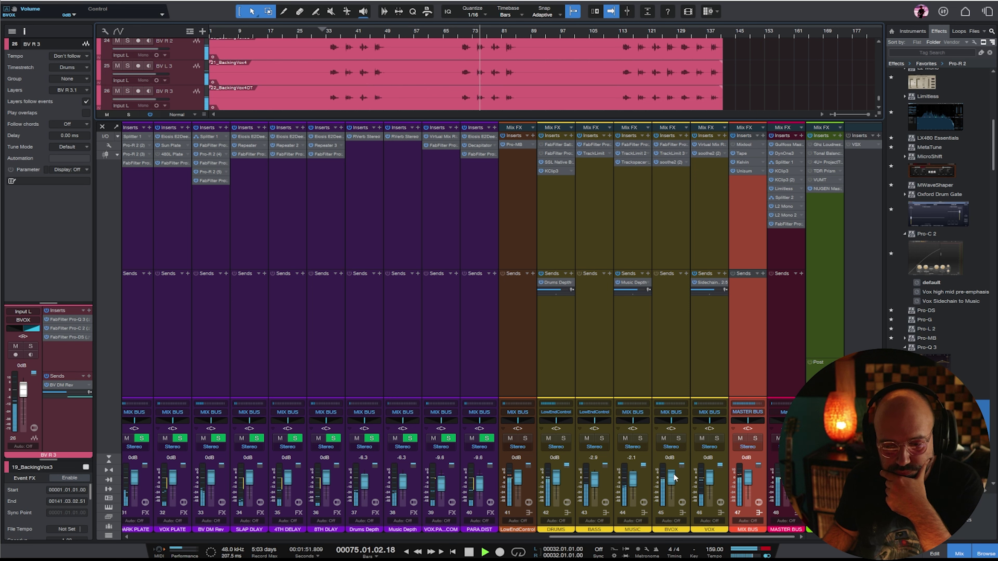
# - Insert a Pro-Q 3 on the VOX bus with a gentle low-frequency band and a 12 dB/oct low cut at about 256 Hz
pyautogui.click(724, 190)
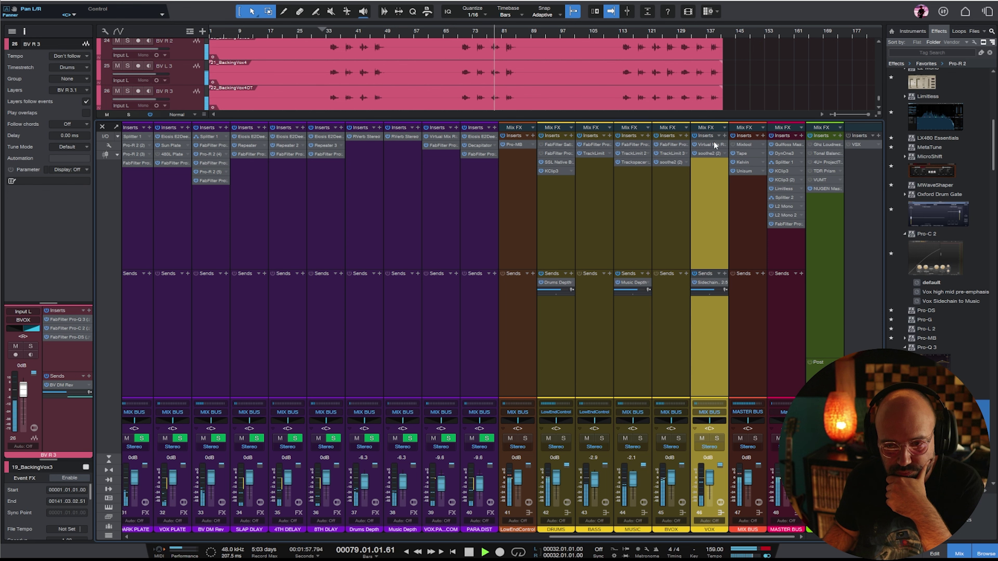
pyautogui.moveTo(927, 348); pyautogui.dragTo(709, 162)
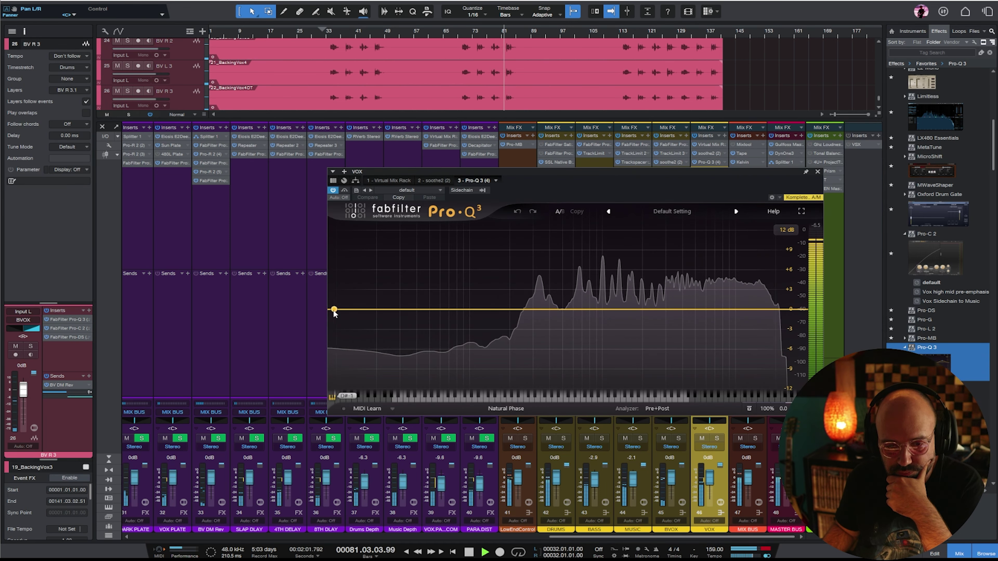
pyautogui.scroll(-5, 474, 302)
pyautogui.moveTo(334, 310); pyautogui.dragTo(502, 307)
pyautogui.moveTo(340, 307); pyautogui.dragTo(524, 294)
# - Add VOX Pro-Q 3 bells of about -1.3 dB at 697 Hz, +0.8 dB at 6.1 kHz and -1.5 dB at 353 Hz
pyautogui.click(463, 36)
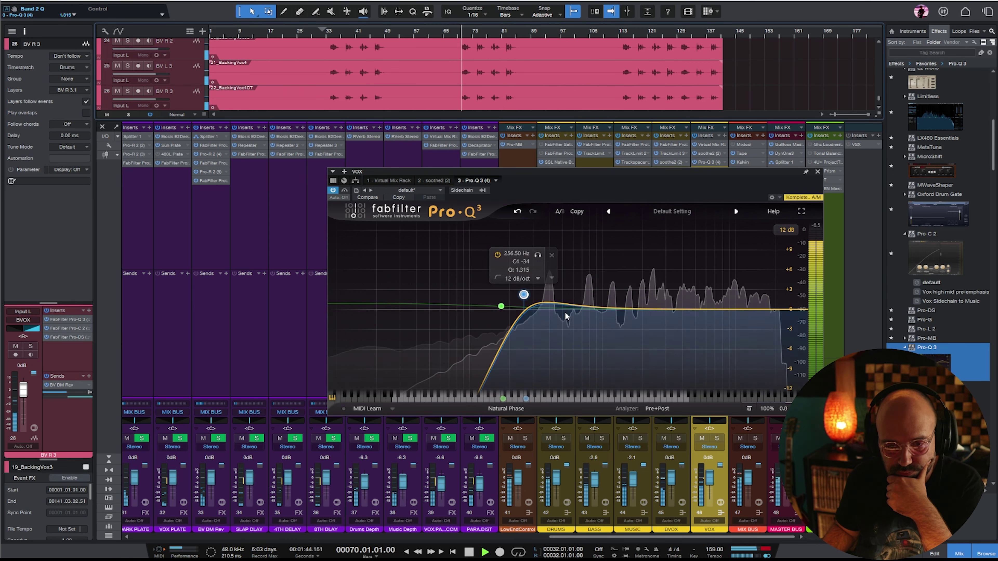
pyautogui.moveTo(589, 308)
pyautogui.mouseDown()
pyautogui.moveTo(591, 290)
pyautogui.moveTo(591, 319)
pyautogui.moveTo(582, 318)
pyautogui.mouseUp()
pyautogui.scroll(-4, 582, 318)
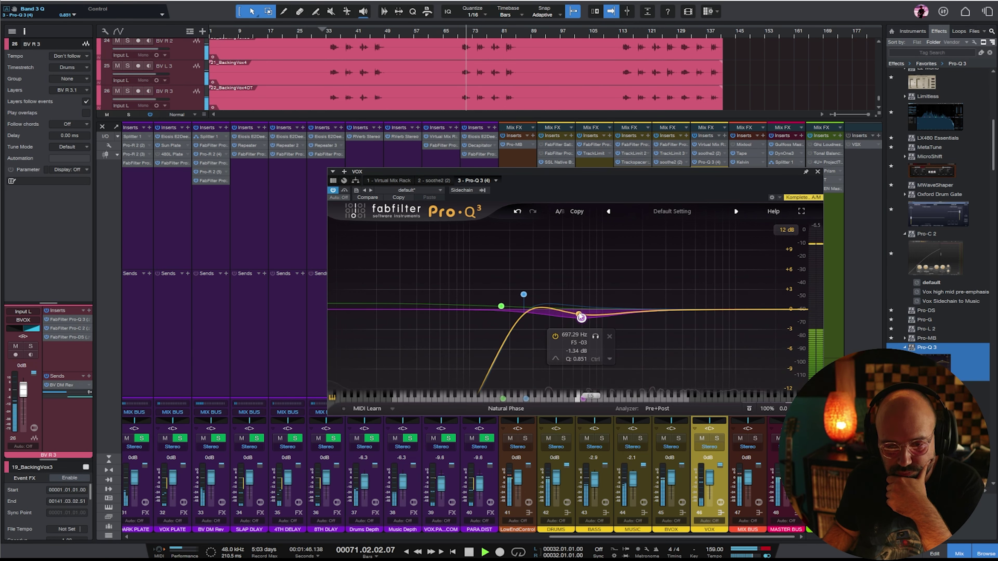
pyautogui.moveTo(683, 318); pyautogui.dragTo(707, 304)
pyautogui.scroll(-5, 707, 304)
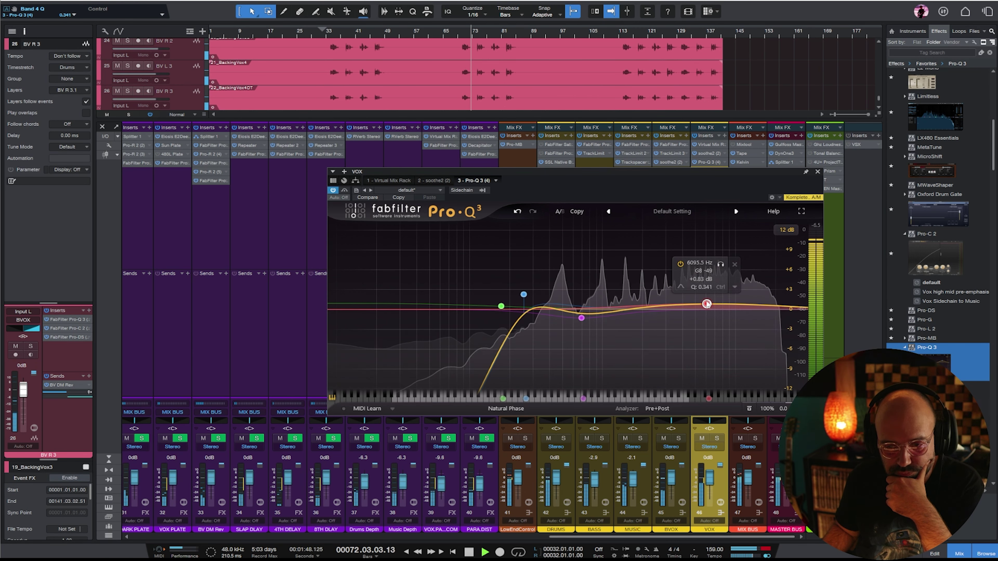
pyautogui.moveTo(553, 307)
pyautogui.mouseDown()
pyautogui.moveTo(550, 326)
pyautogui.moveTo(541, 319)
pyautogui.mouseUp()
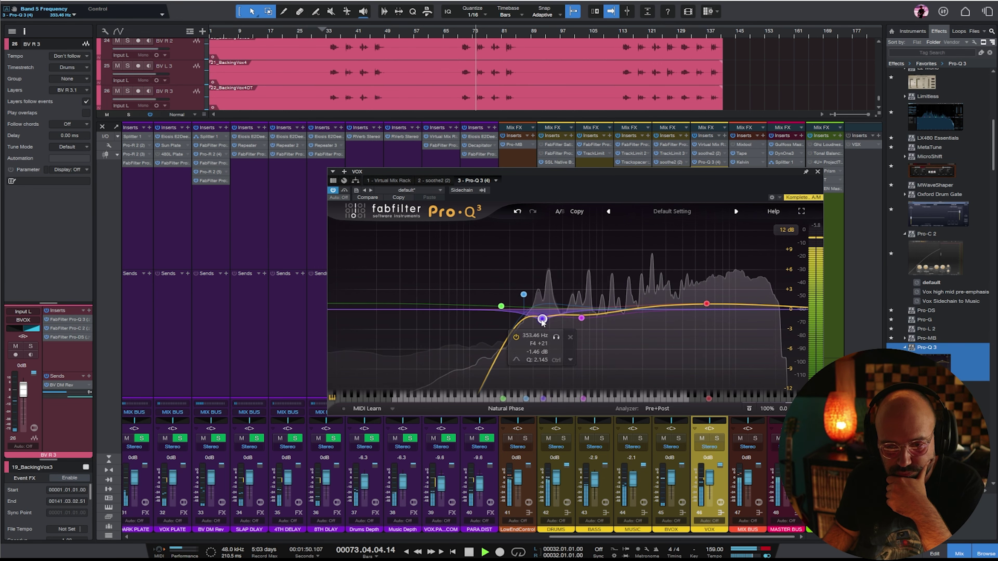
pyautogui.click(818, 171)
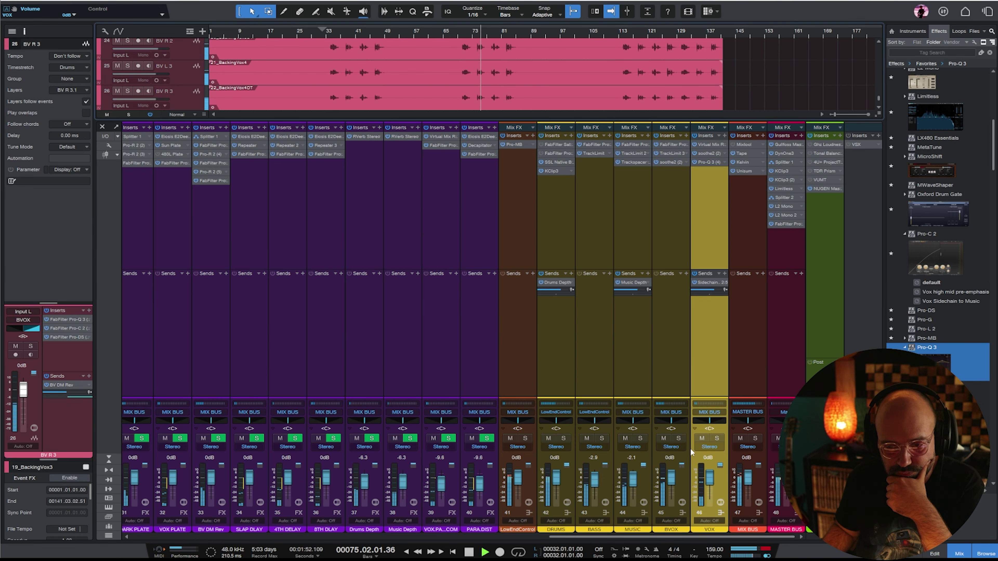
# - Set the faders to -1.3 dB on MAIN VOX, +0.8 dB on MAIN VOX 2, -2.1 dB on BV L 1 and +0.4 dB on BV R 1
pyautogui.moveTo(696, 537); pyautogui.dragTo(446, 538)
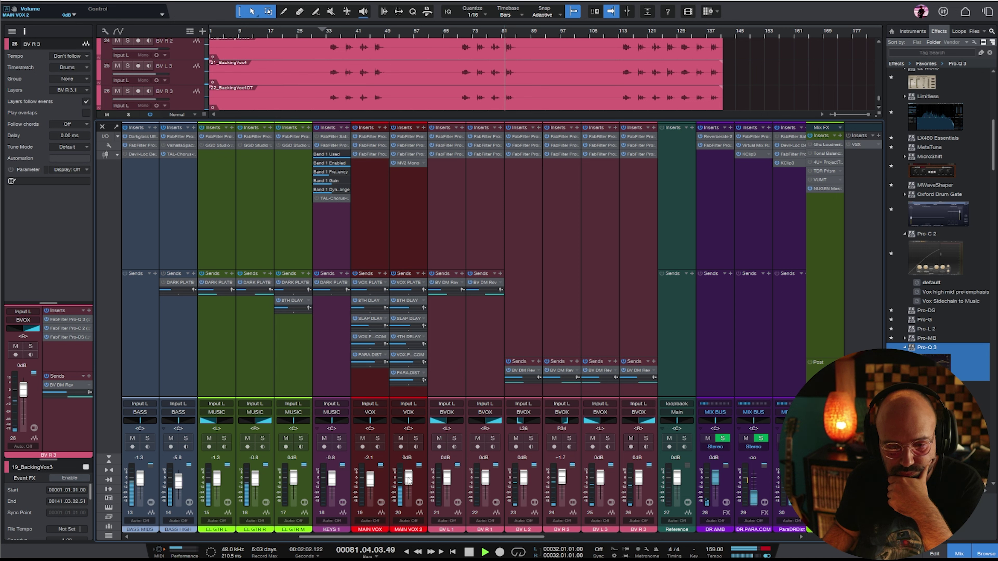
pyautogui.click(411, 210)
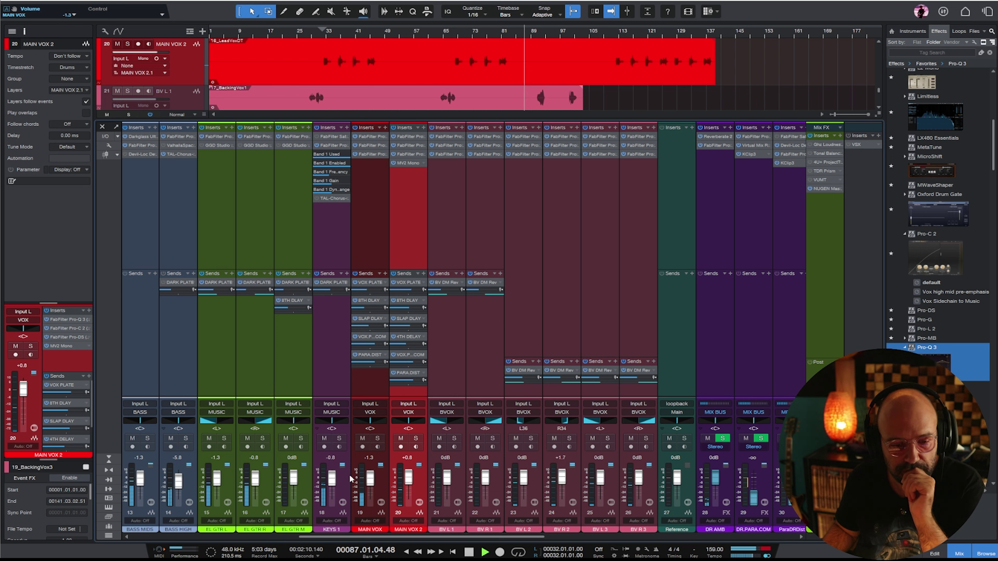
pyautogui.click(377, 205)
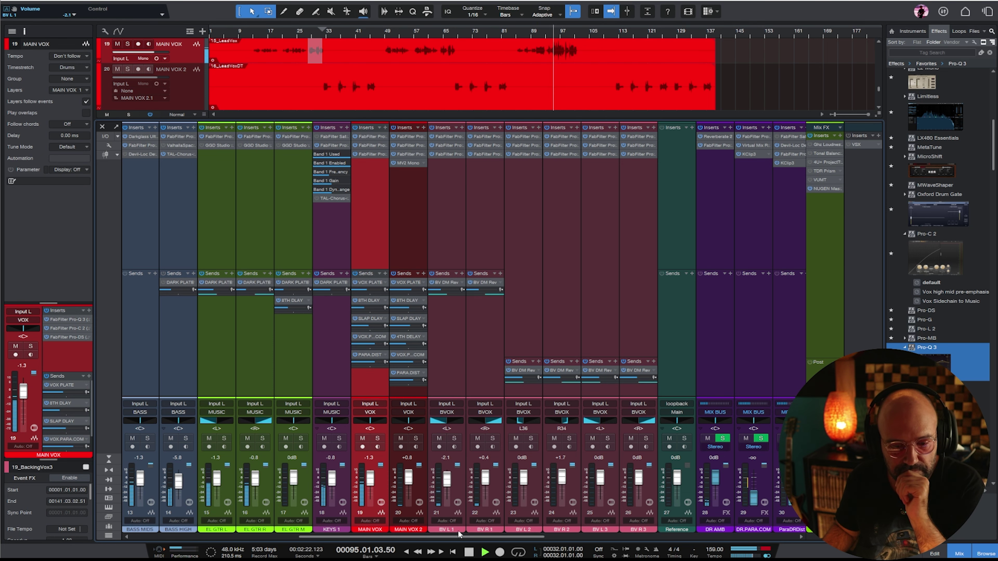
# - Check the mix loudness in NUGEN MasterCheck on the Main output while the song plays around bar 104
pyautogui.moveTo(467, 538); pyautogui.dragTo(717, 538)
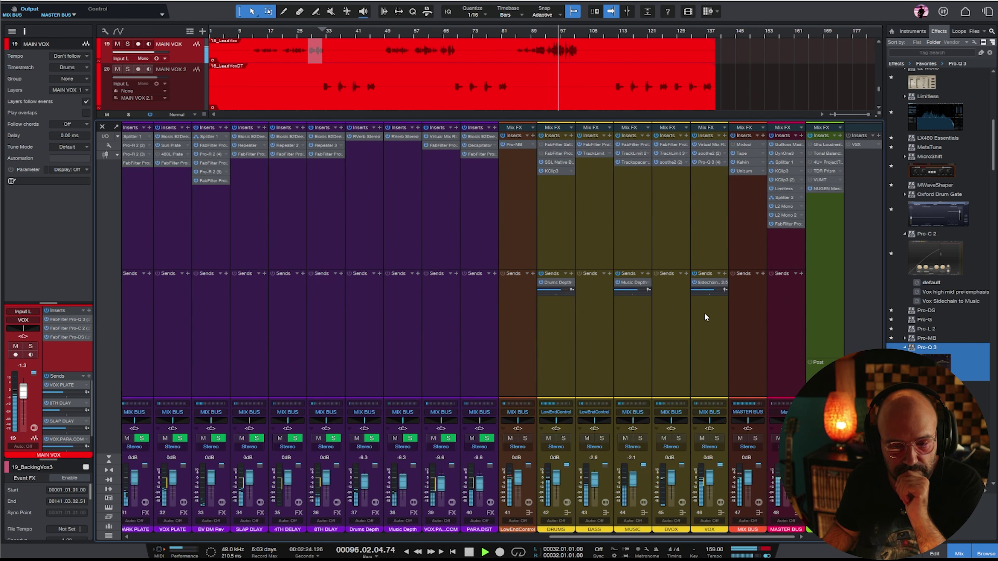
pyautogui.click(697, 208)
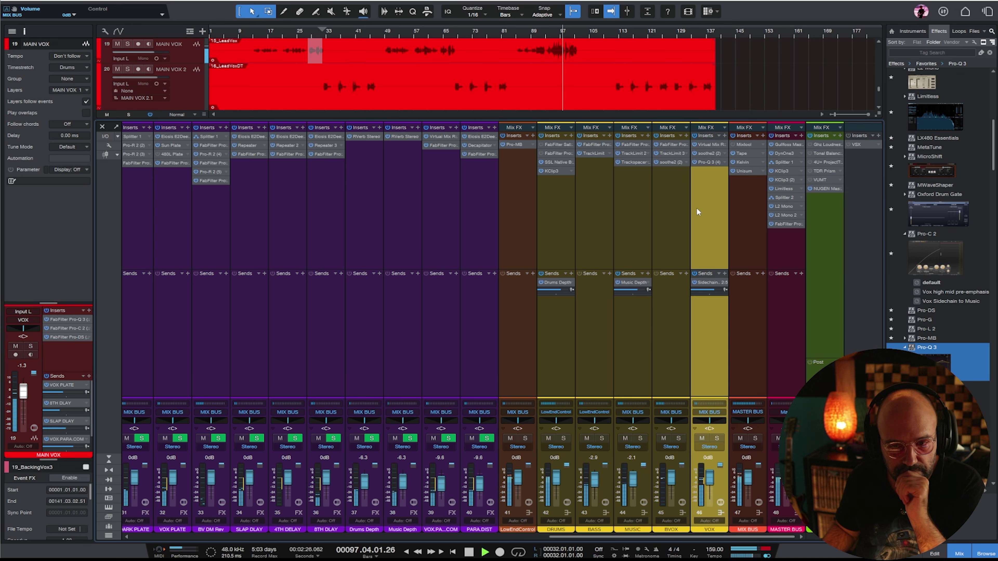
pyautogui.click(748, 212)
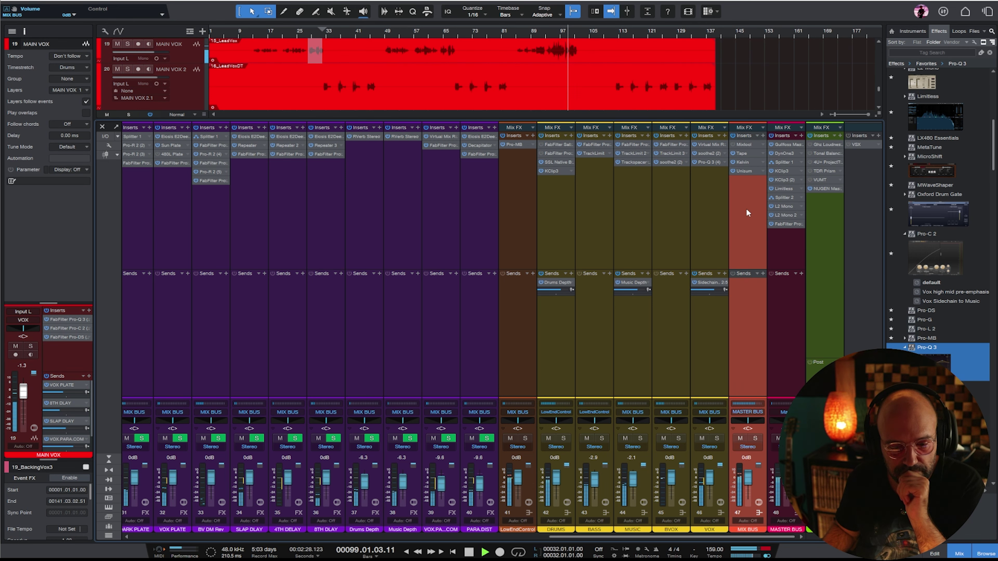
pyautogui.click(793, 237)
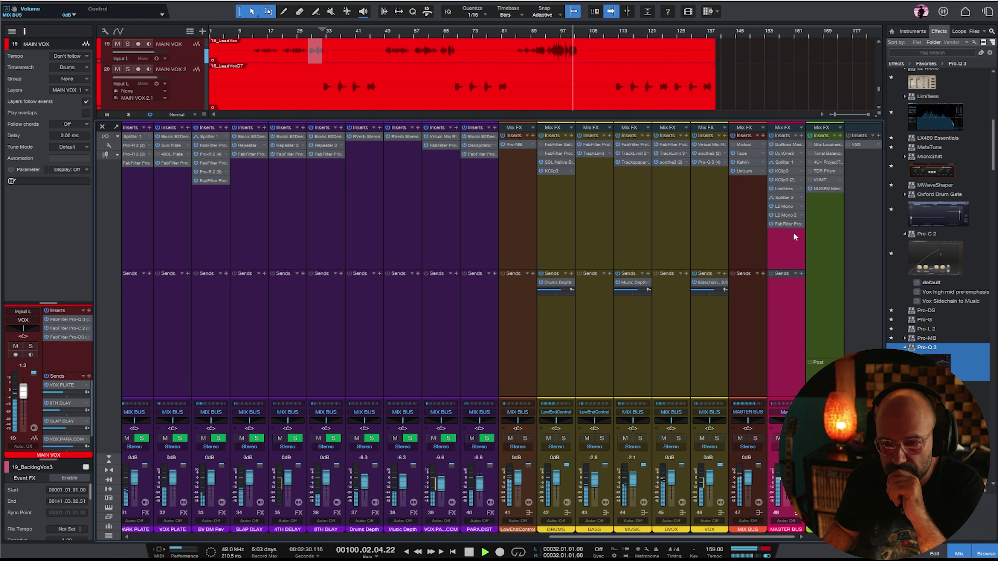
pyautogui.click(825, 189)
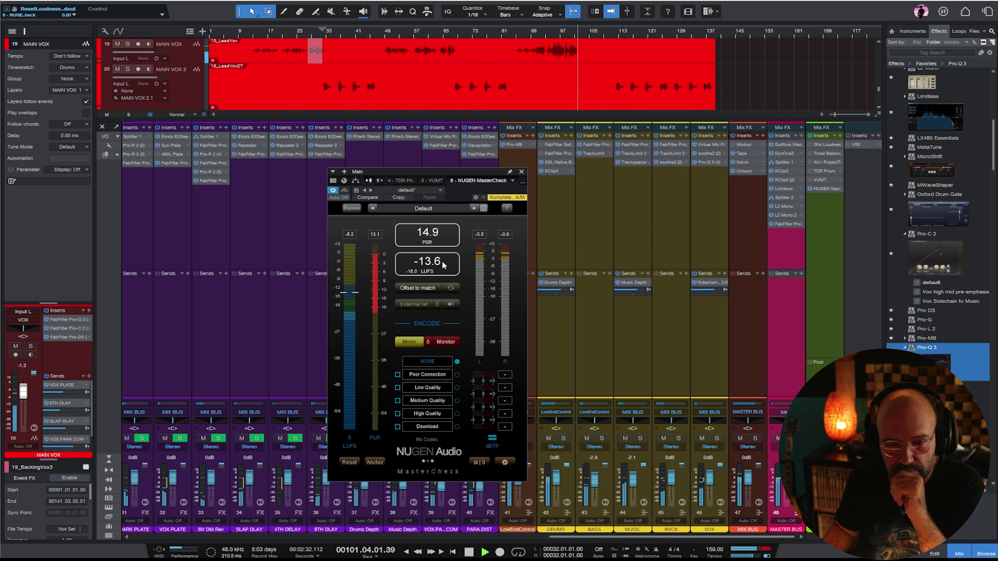
pyautogui.click(521, 173)
# - Raise the EL GTR M fader to +2.5 dB and its Pro-Q 3 output level to +1.12 dB
pyautogui.moveTo(631, 537); pyautogui.dragTo(359, 554)
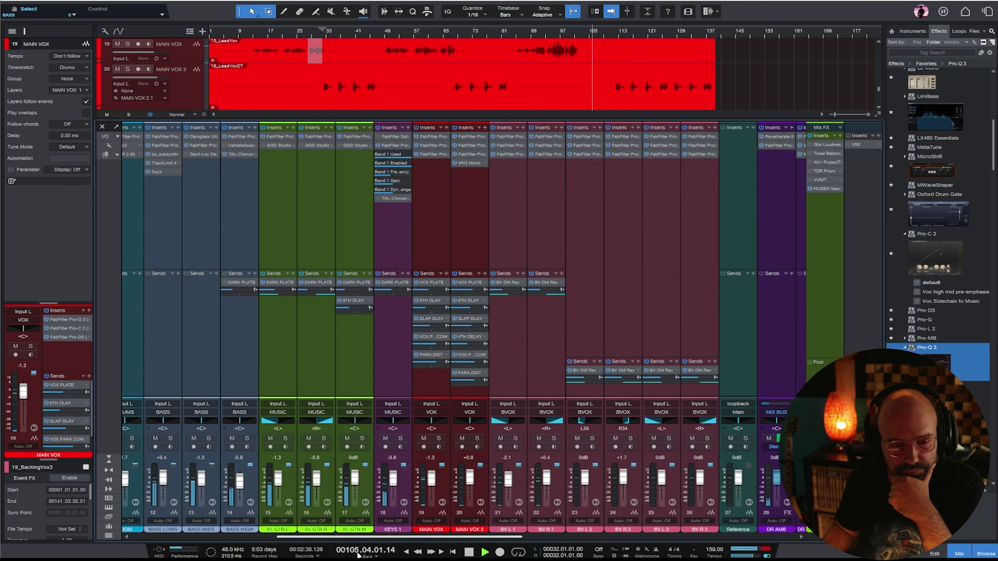
pyautogui.moveTo(354, 479); pyautogui.dragTo(363, 472)
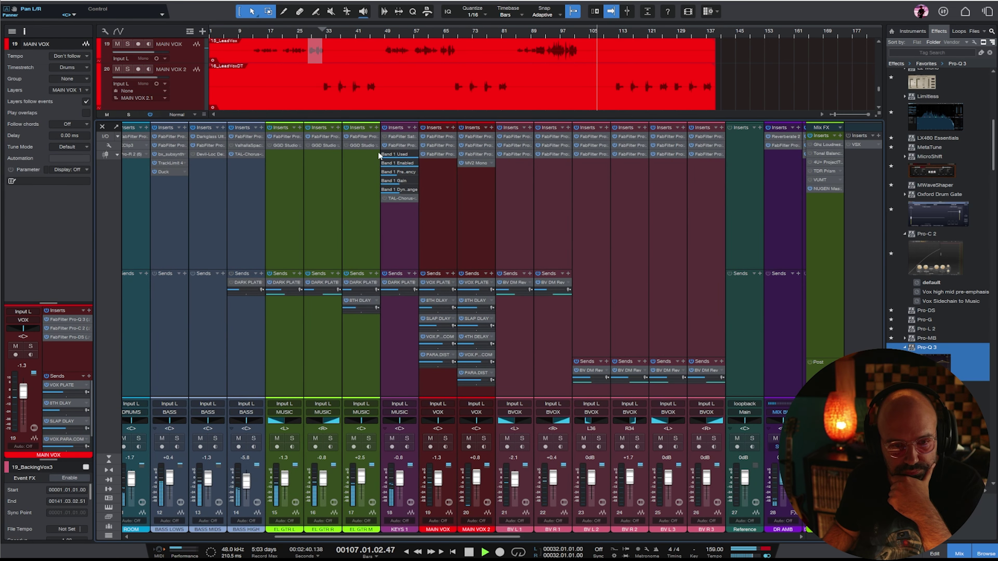
pyautogui.click(360, 139)
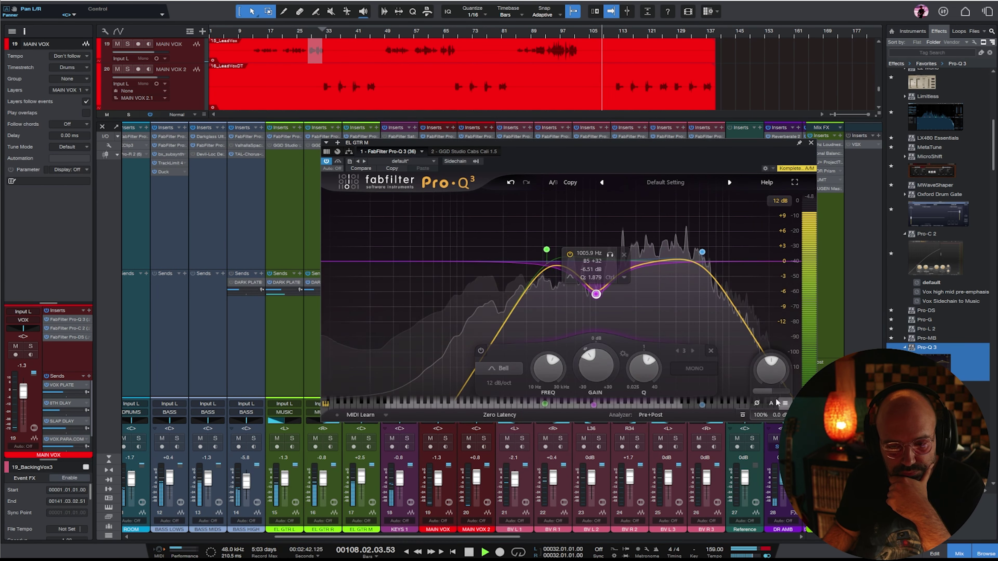
pyautogui.moveTo(773, 371); pyautogui.dragTo(772, 363)
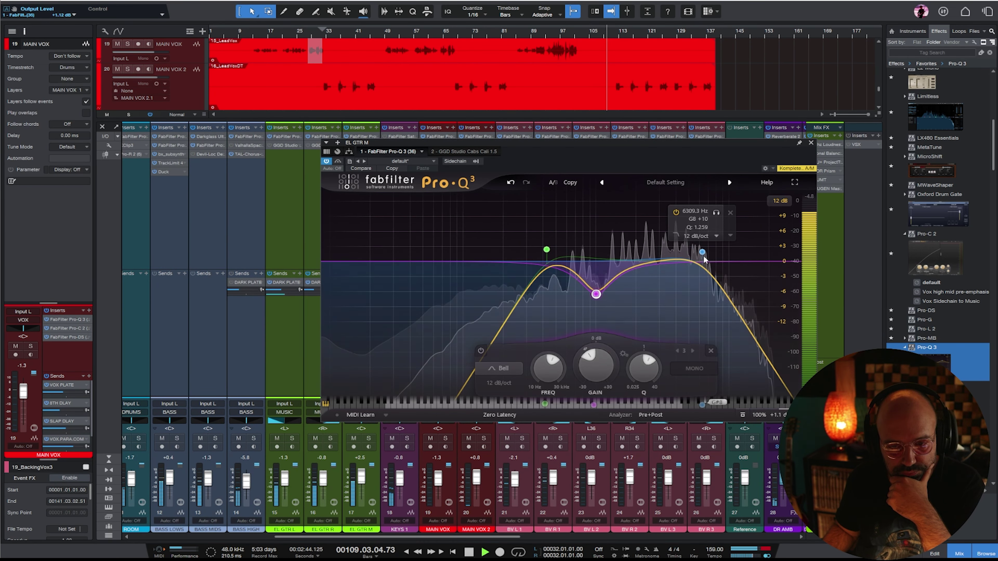
# - In the EL GTR M Pro-Q 3, lower the high cut to 5233 Hz with +1.8 dB output and add an upper-mid bell cut of about 4 dB
pyautogui.moveTo(702, 253); pyautogui.dragTo(691, 253)
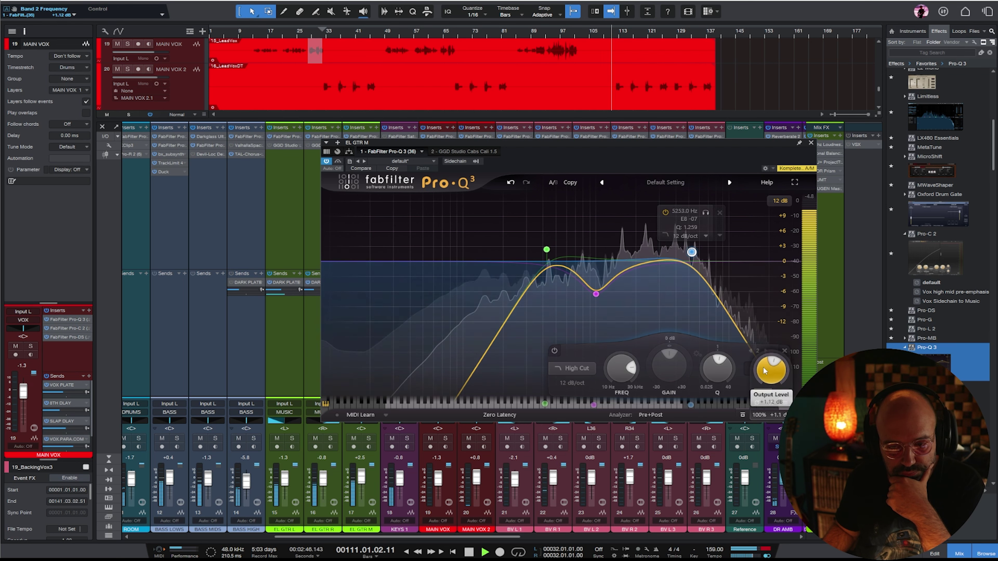
pyautogui.moveTo(763, 370); pyautogui.dragTo(762, 363)
pyautogui.moveTo(668, 260); pyautogui.dragTo(671, 281)
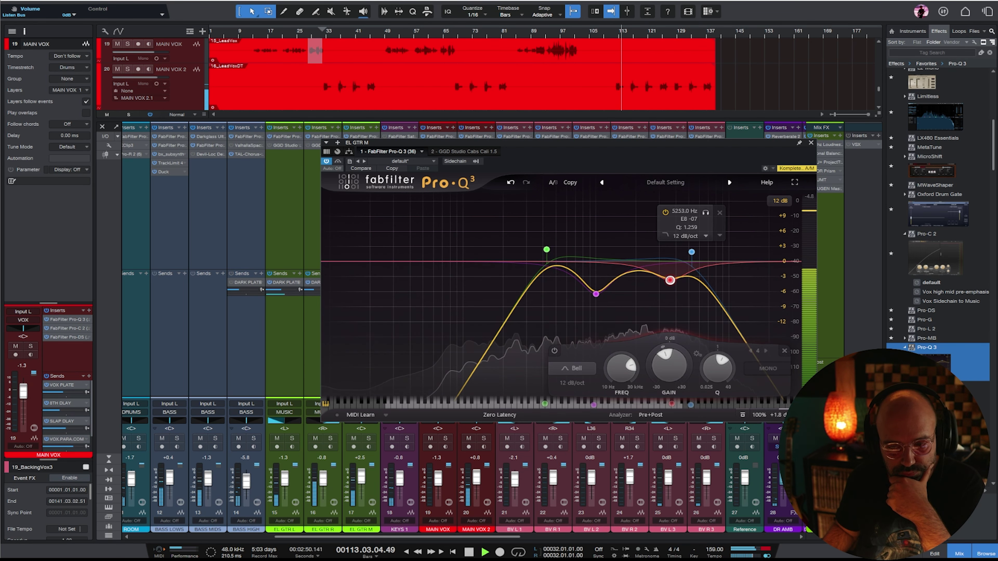
pyautogui.click(960, 554)
pyautogui.click(811, 143)
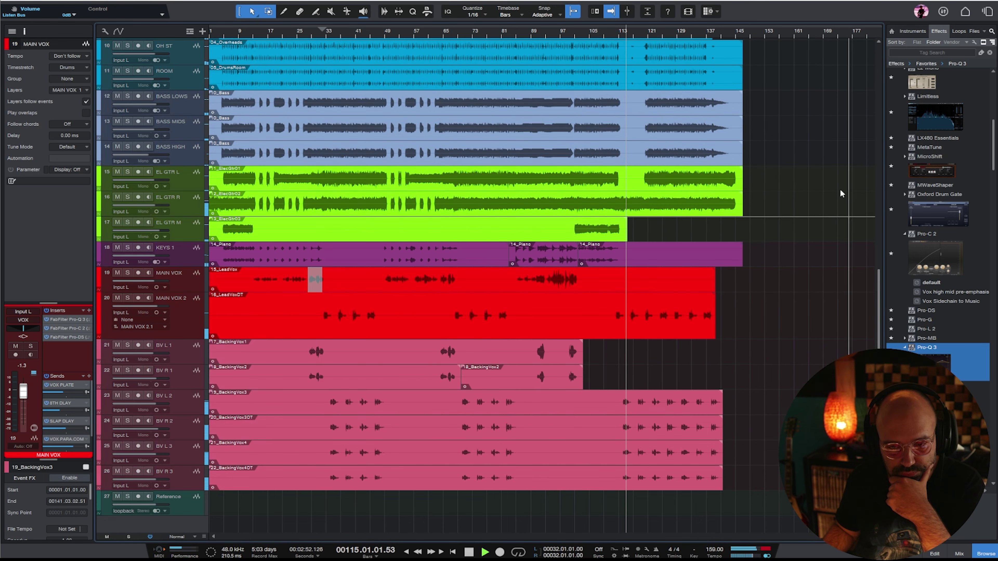
# - Replay the section from about bar 101, raise the EL GTR M fader to +3.3 dB and increase its 8TH DLAY send
pyautogui.click(577, 35)
pyautogui.click(183, 224)
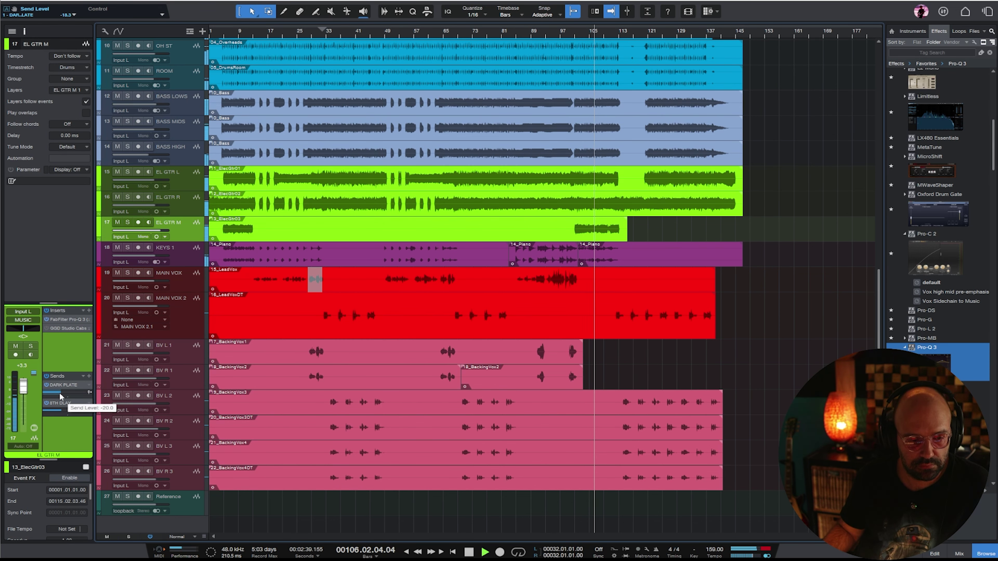
pyautogui.moveTo(62, 411)
pyautogui.mouseDown()
pyautogui.moveTo(65, 392)
pyautogui.moveTo(67, 410)
pyautogui.mouseUp()
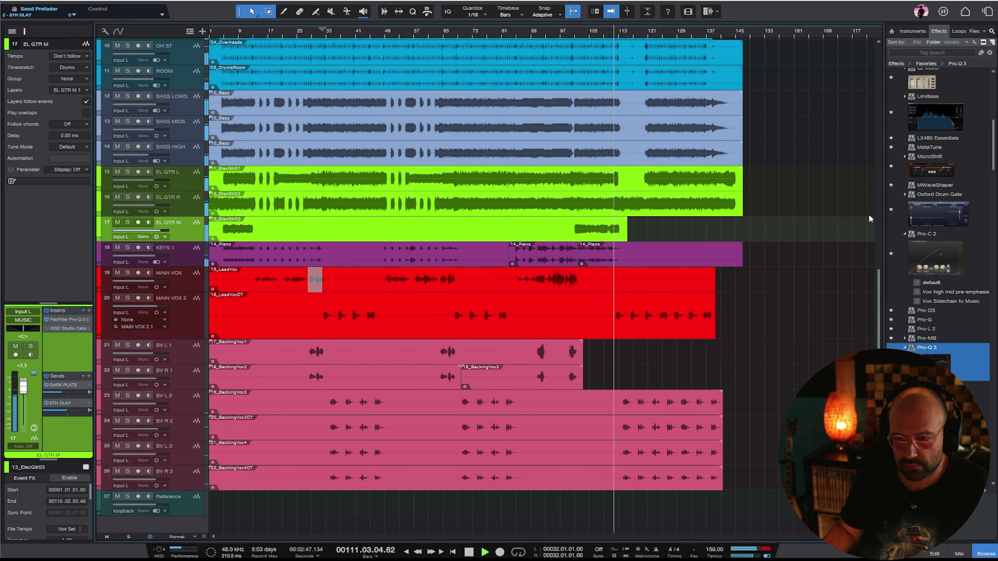
# - Solo the EL GTR M track and play it from bar 103
pyautogui.press('space')
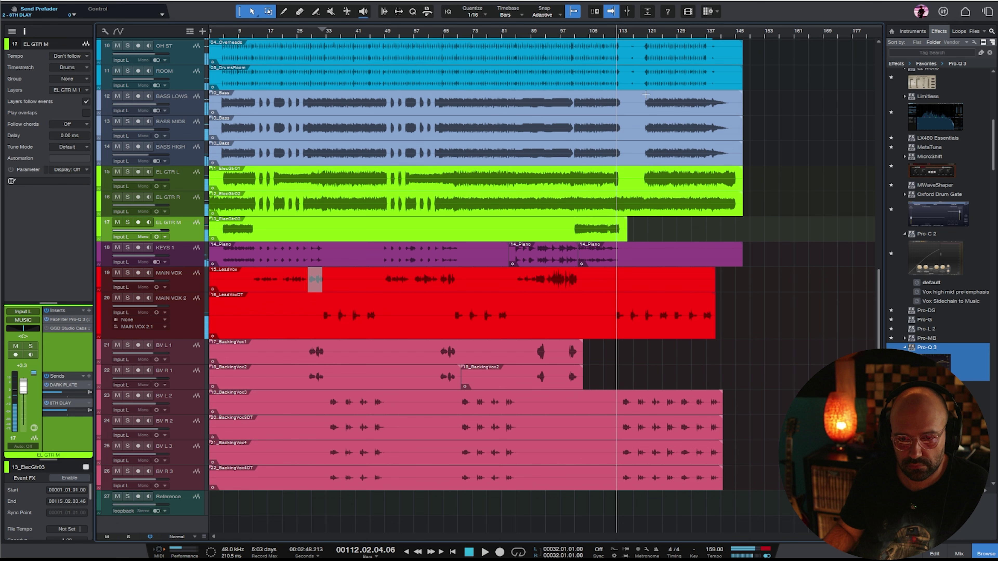
pyautogui.click(585, 43)
pyautogui.click(583, 36)
pyautogui.click(203, 236)
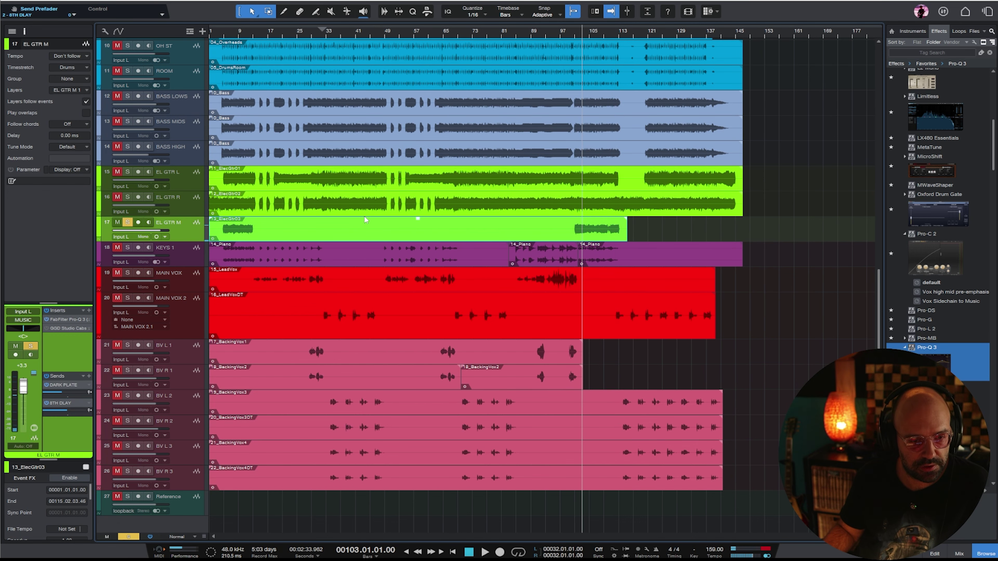
pyautogui.press('s')
pyautogui.press('space')
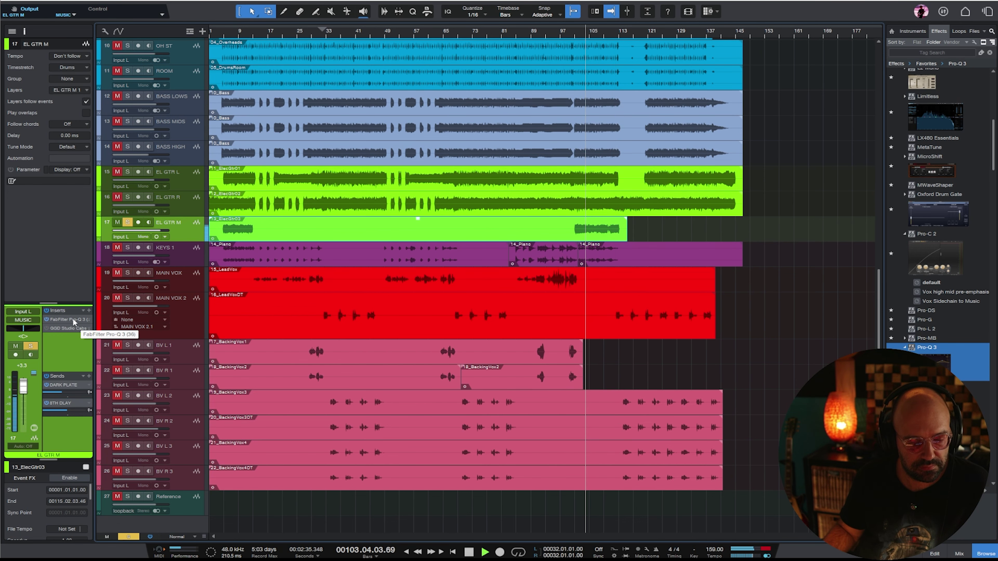
# - Narrow the EL GTR M Pro-Q 3 with a high cut at about 2.5 kHz and a low cut at about 592 Hz, and unsolo the track
pyautogui.doubleClick(74, 322)
pyautogui.moveTo(692, 252); pyautogui.dragTo(668, 254)
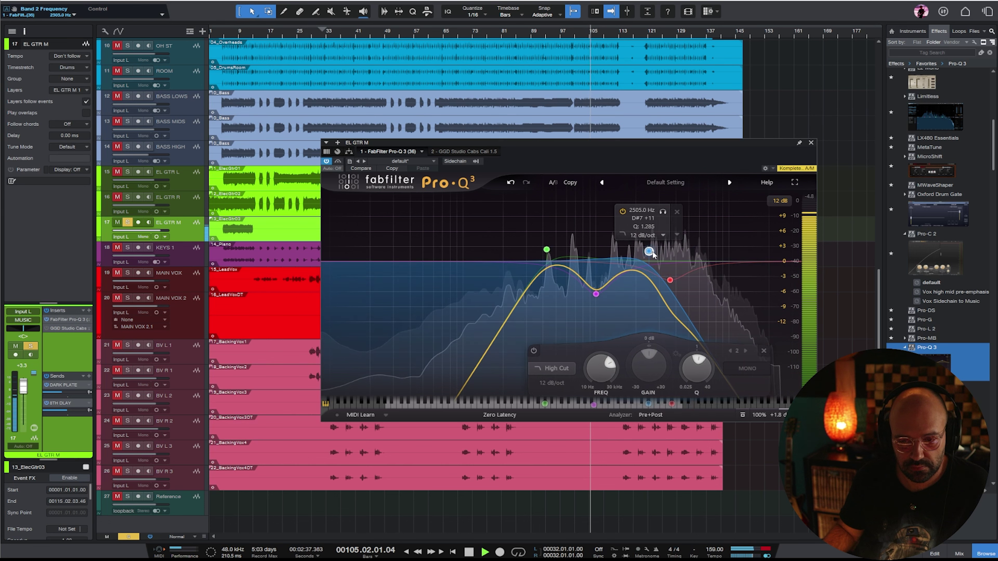
pyautogui.moveTo(548, 251); pyautogui.dragTo(566, 250)
pyautogui.click(811, 143)
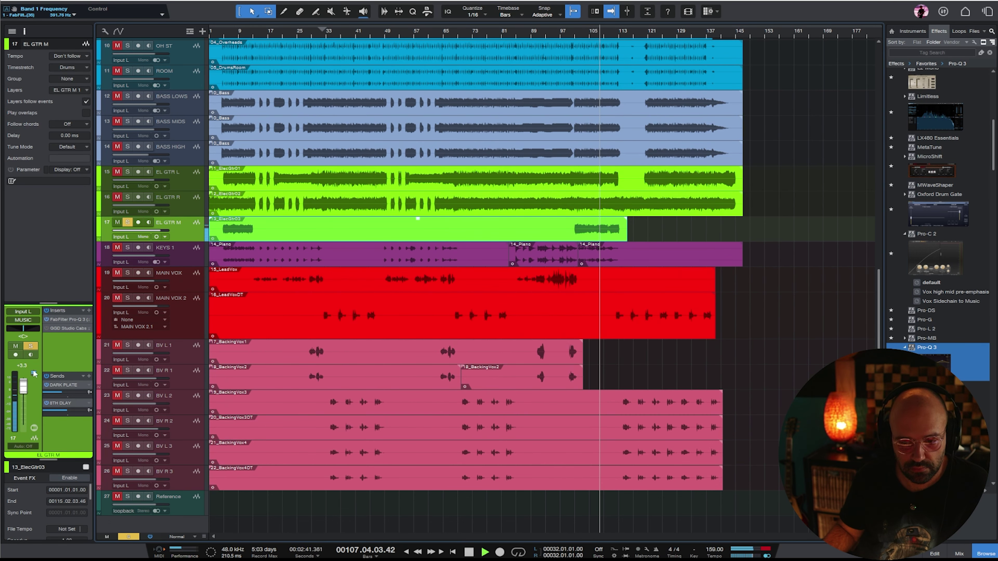
pyautogui.press('e')
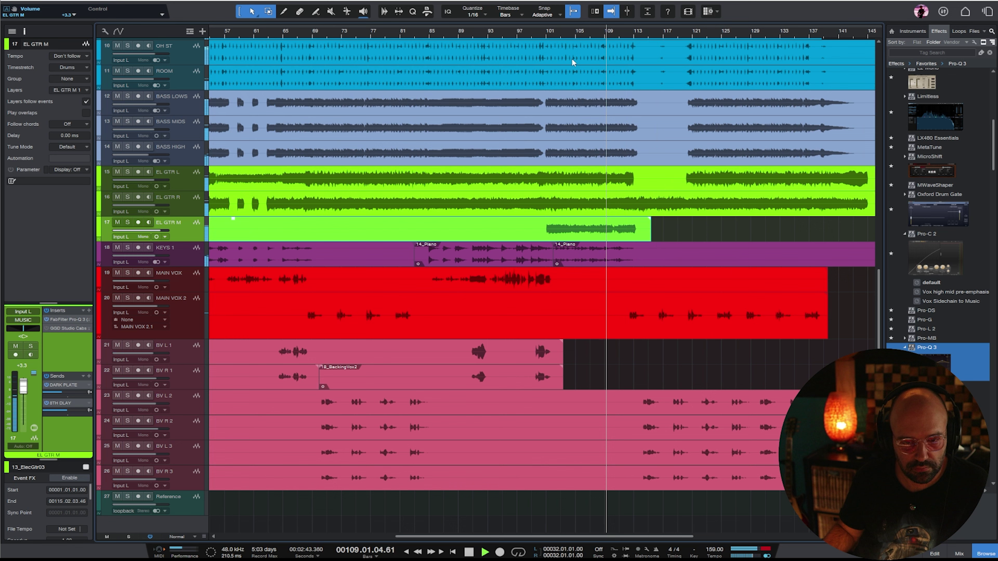
pyautogui.press('w')
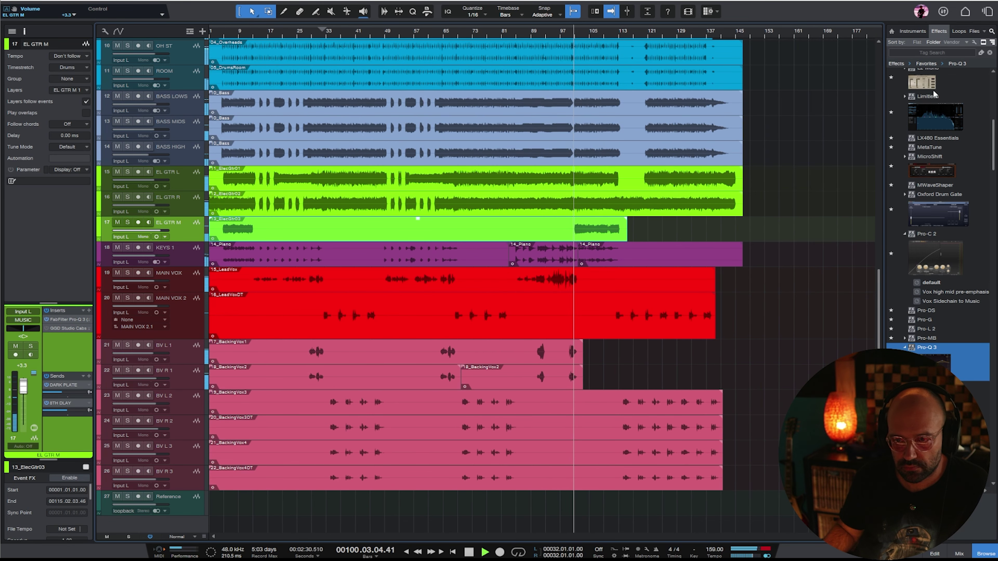
# - Search the effects for "mv" and insert MV2 Mono on the EL GTR M track
pyautogui.scroll(5, 934, 94)
pyautogui.click(930, 53)
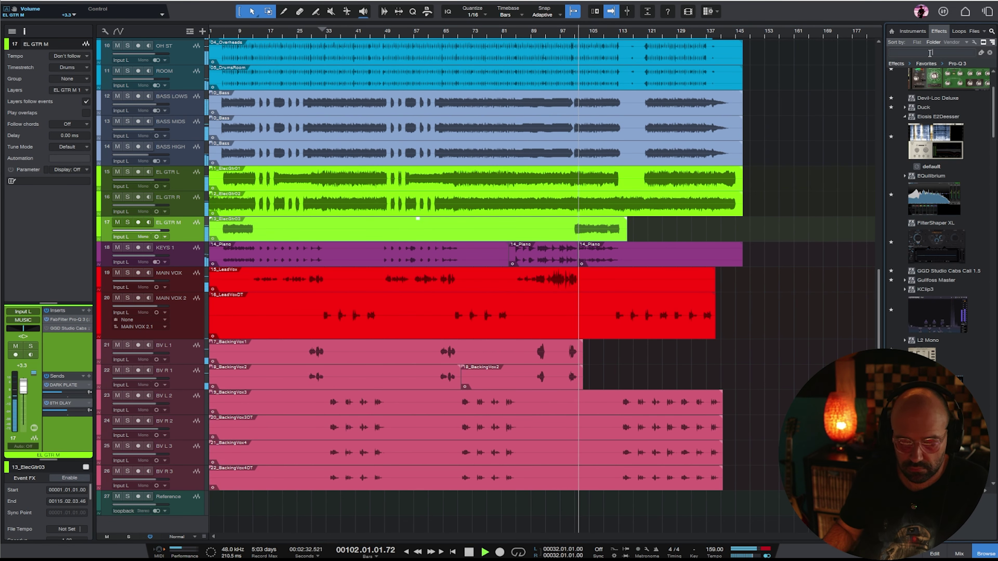
pyautogui.write('mv')
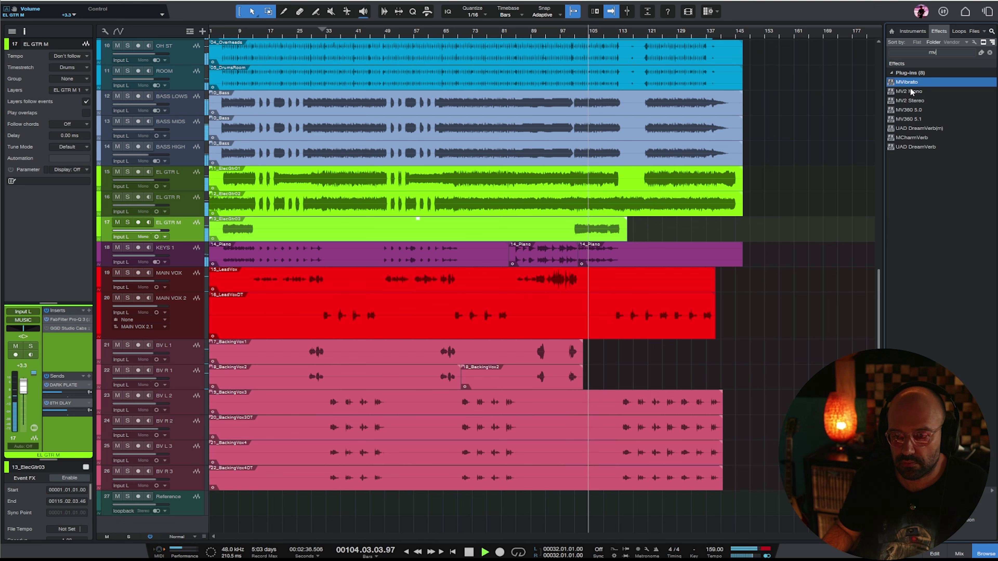
pyautogui.moveTo(911, 95); pyautogui.dragTo(199, 232)
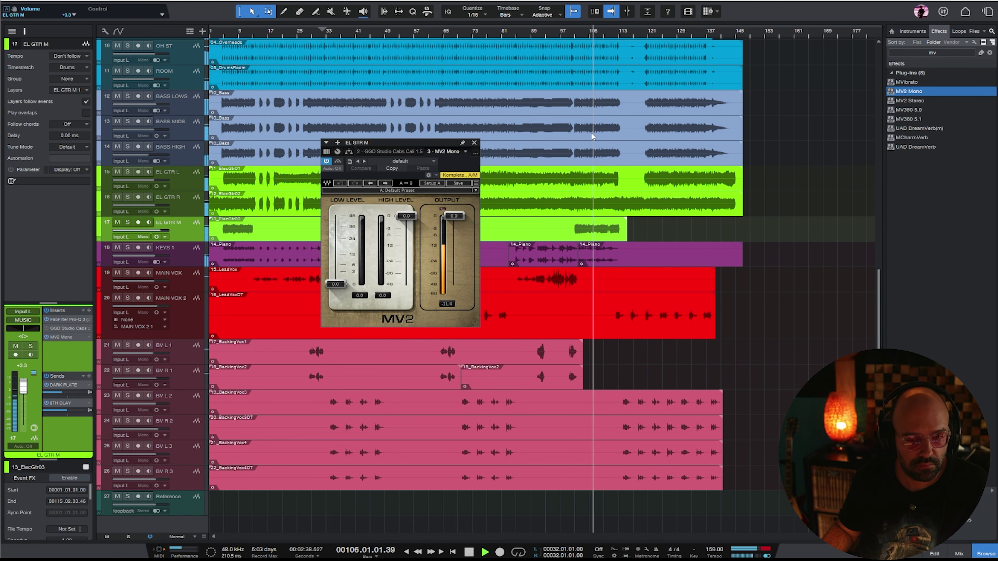
# - Set the EL GTR M MV2 to about 12.2 dB low level and -2.7 high level, and lower the track fader to +0.4 dB
pyautogui.moveTo(336, 280); pyautogui.dragTo(335, 253)
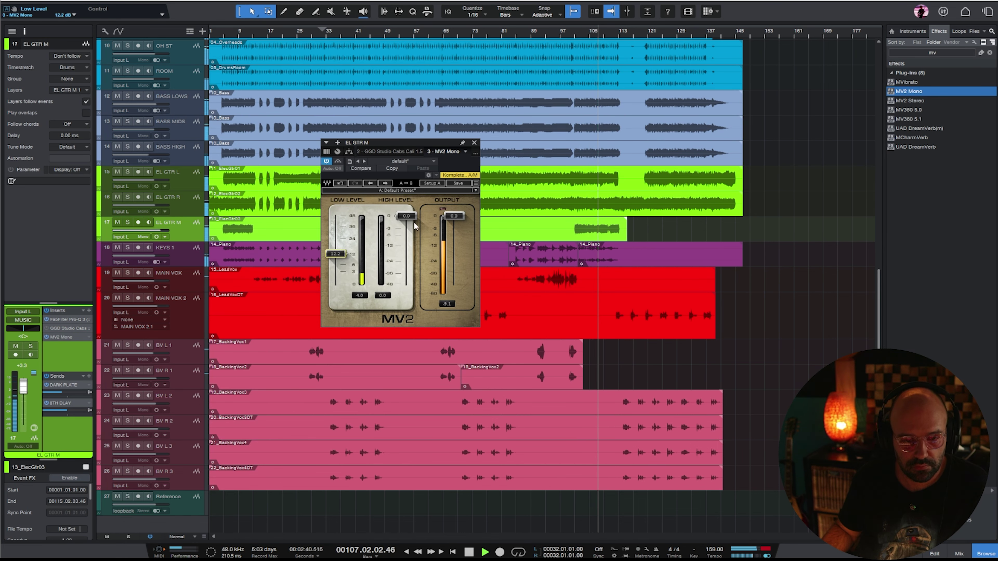
pyautogui.moveTo(406, 215); pyautogui.dragTo(406, 228)
pyautogui.moveTo(23, 388); pyautogui.dragTo(23, 394)
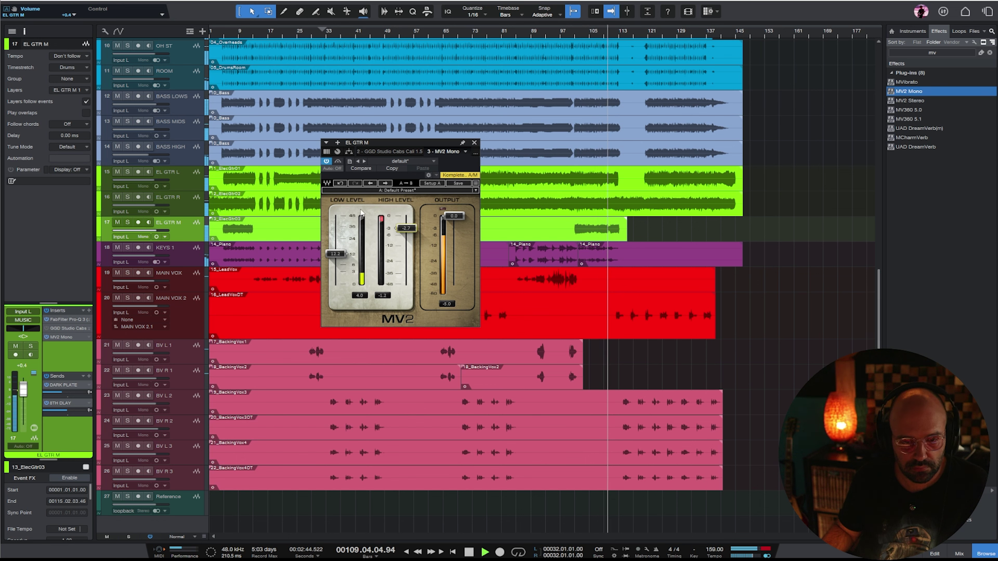
pyautogui.click(475, 143)
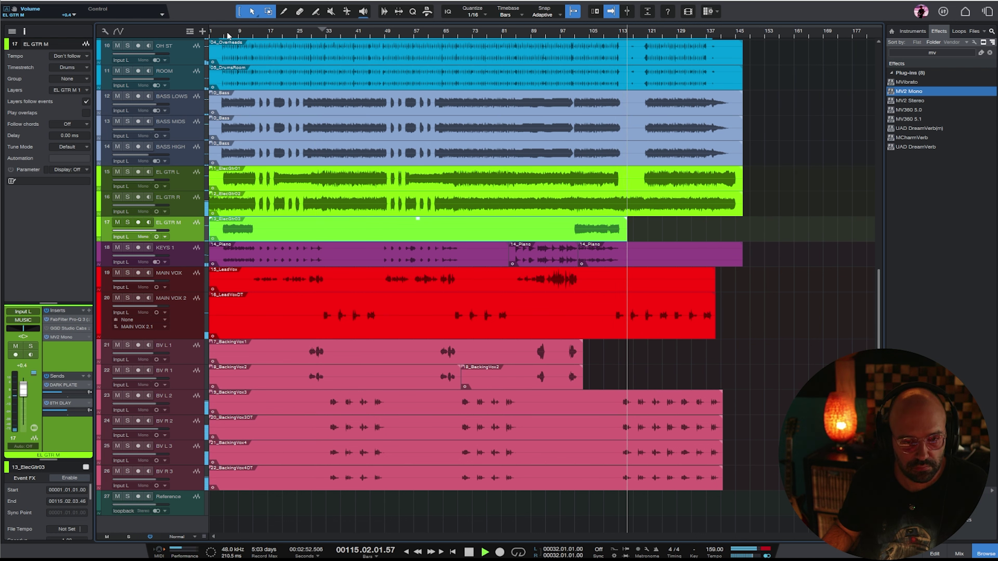
# - Raise the low cut in the EL GTR R track's Pro-Q 3 to about 180 Hz
pyautogui.click(181, 213)
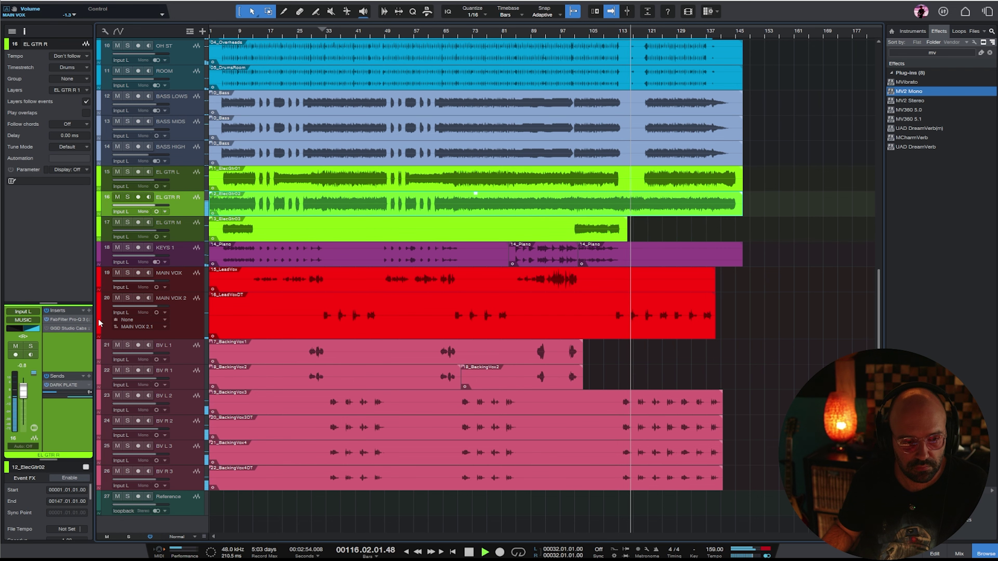
pyautogui.doubleClick(72, 320)
pyautogui.moveTo(480, 249); pyautogui.dragTo(496, 254)
pyautogui.click(811, 143)
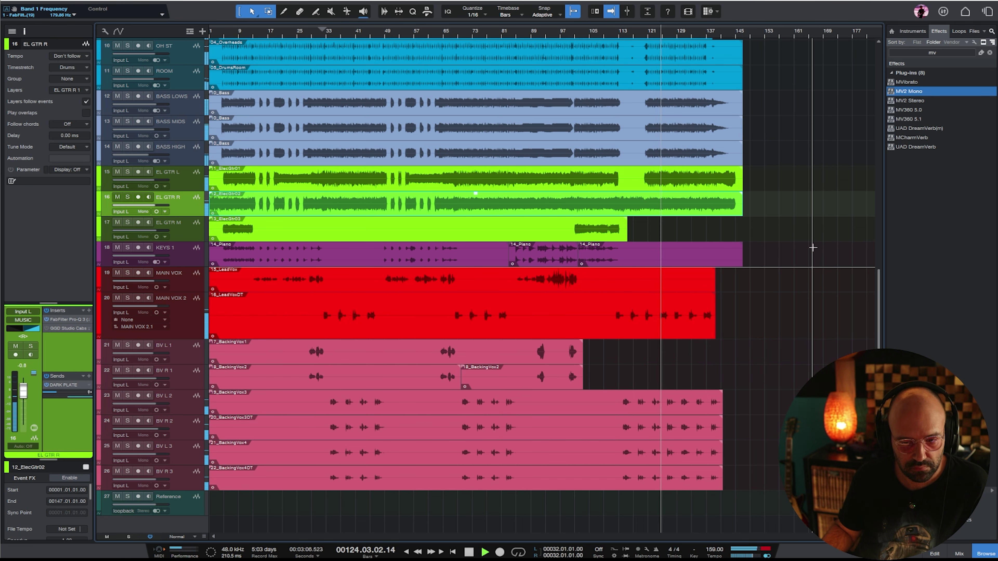
# - Set the MAIN VOX 2 fader to +1.2 dB and bring the effect and bus channels into view in the mixer
pyautogui.click(192, 315)
pyautogui.click(25, 396)
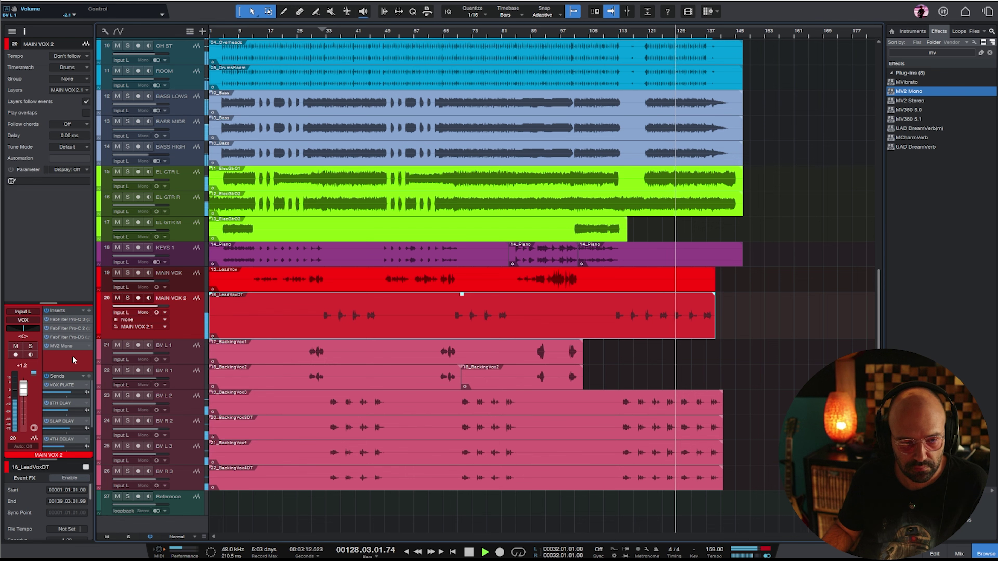
pyautogui.press('F3')
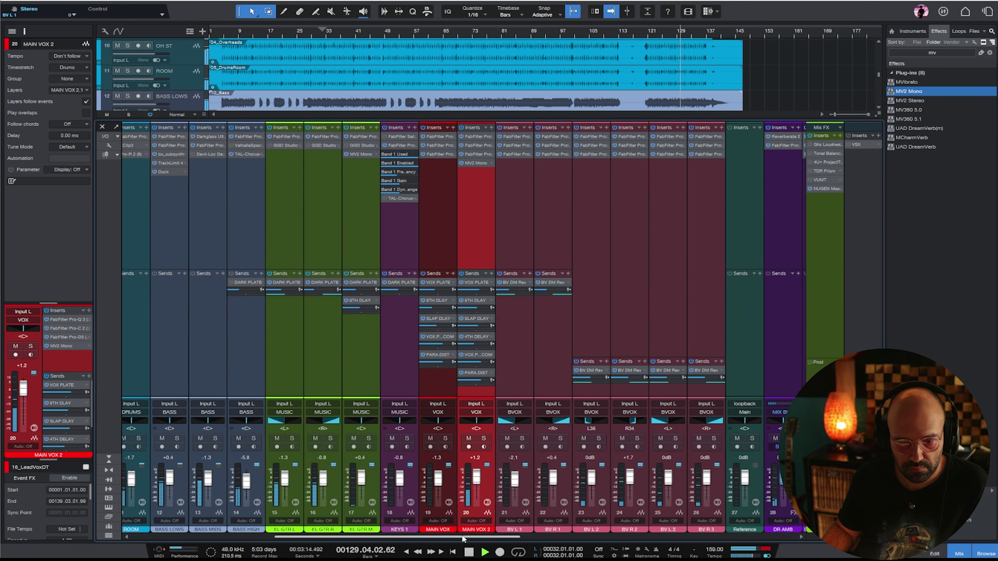
pyautogui.moveTo(463, 539); pyautogui.dragTo(693, 552)
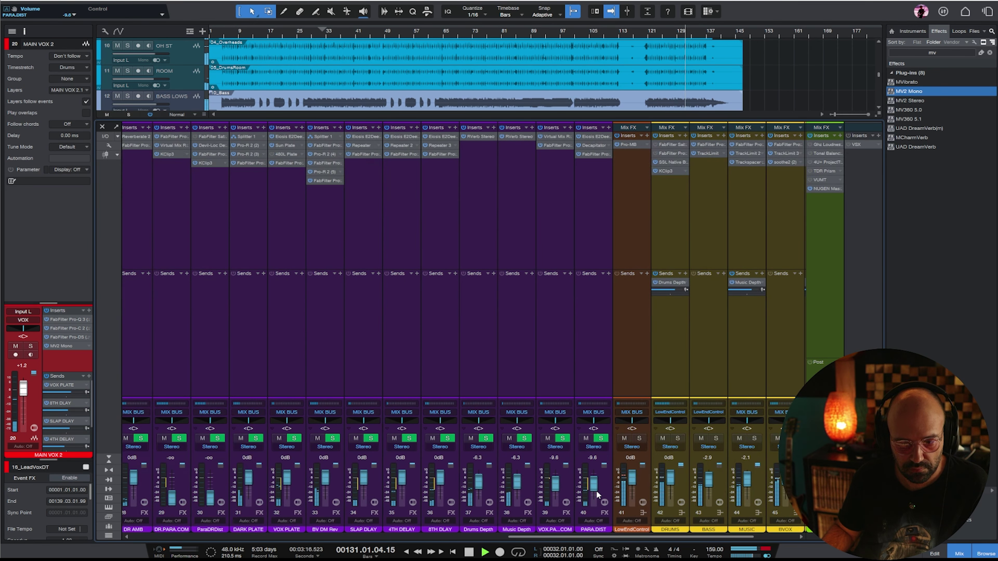
# - Set the VOX.PARA.COM fader to -7.9 dB and the PARA.DIST fader to -5.8 dB, and check the PARA.DIST Pro-Q 3 curve
pyautogui.moveTo(596, 488); pyautogui.dragTo(595, 484)
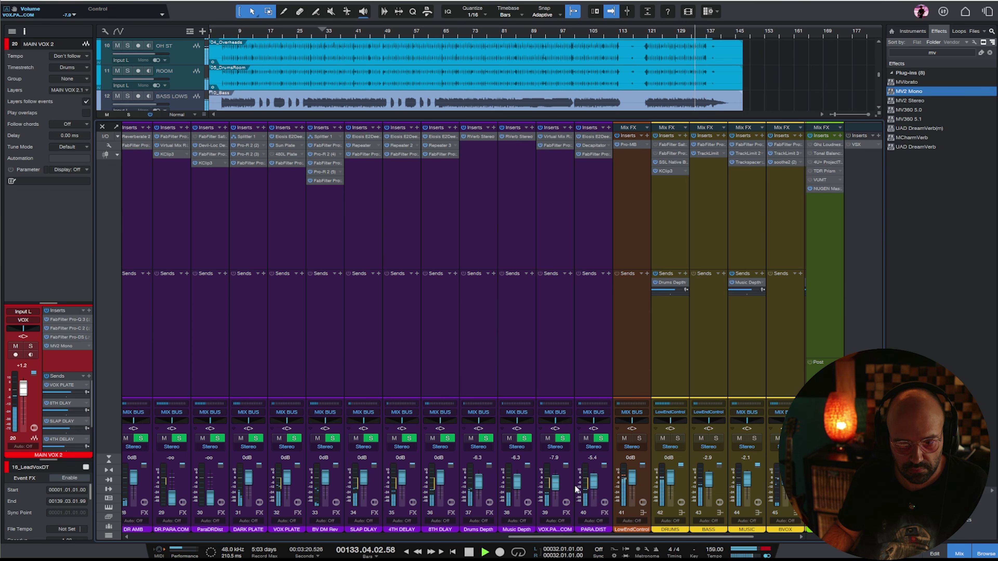
pyautogui.click(594, 185)
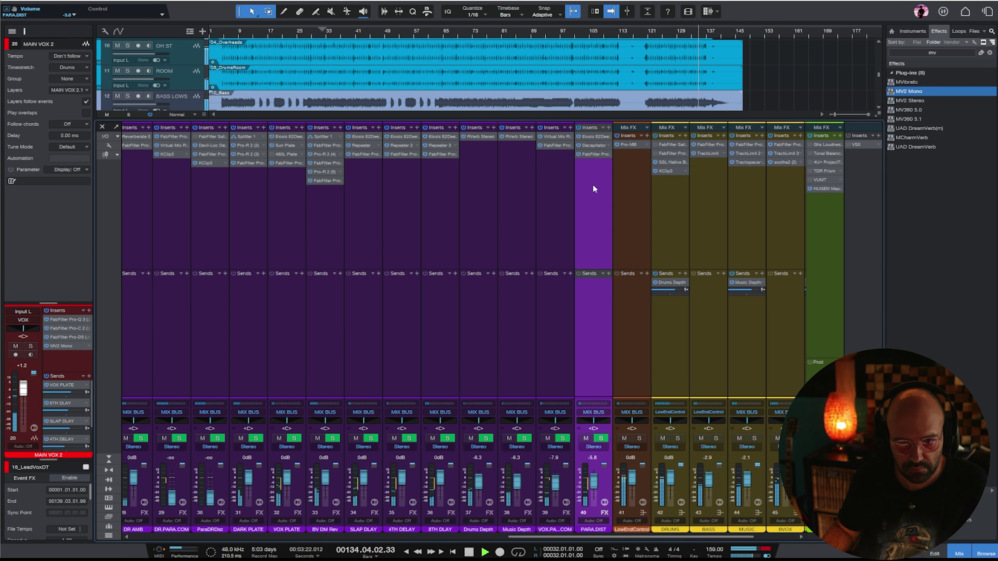
pyautogui.click(599, 155)
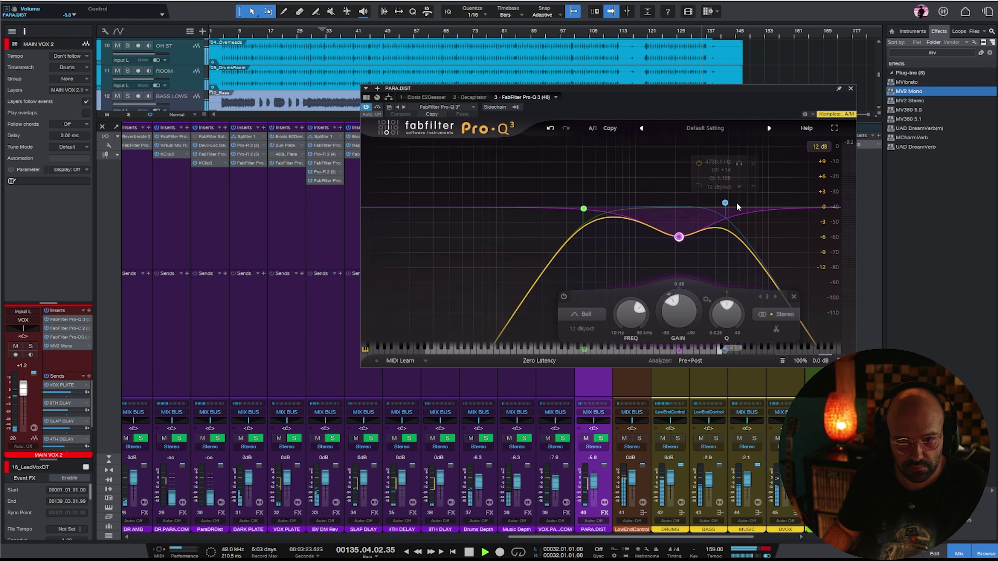
pyautogui.click(851, 89)
# - Shape the VOX.PARA.COM Pro-Q 3 with a low cut, a bell cut of about 4.2 dB and a high shelf of about -4.9 dB near 3 kHz
pyautogui.click(559, 144)
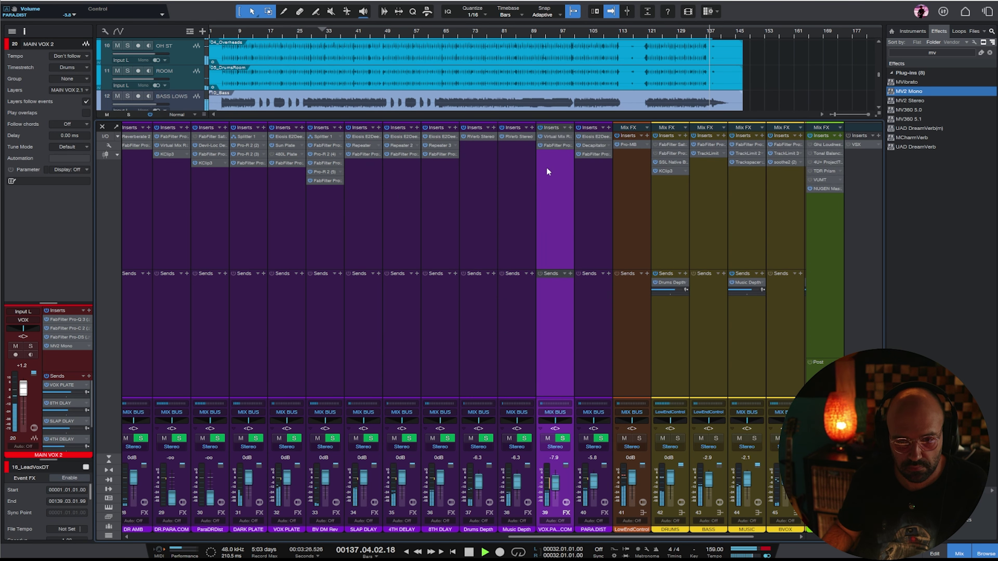
pyautogui.click(653, 34)
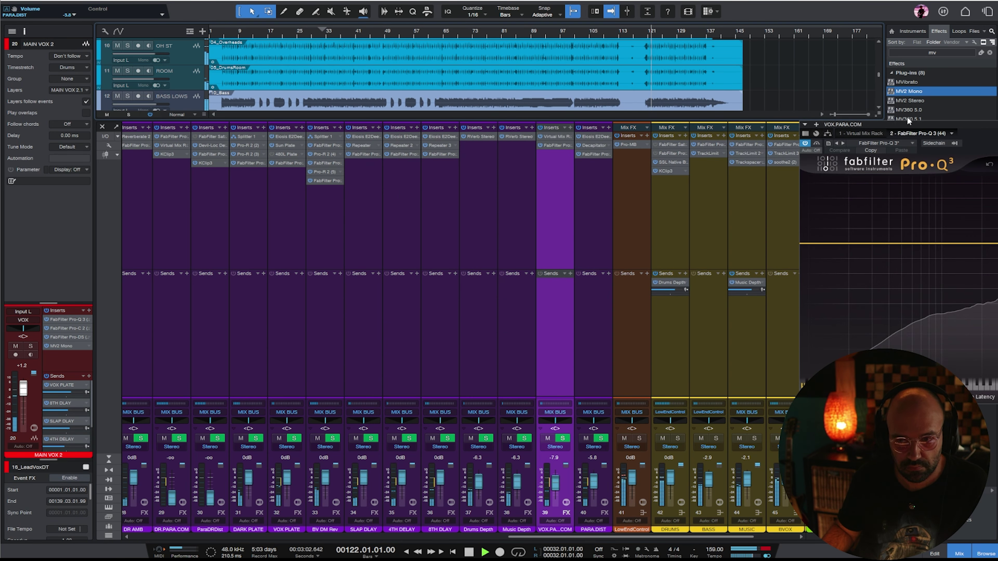
pyautogui.moveTo(913, 125); pyautogui.dragTo(458, 132)
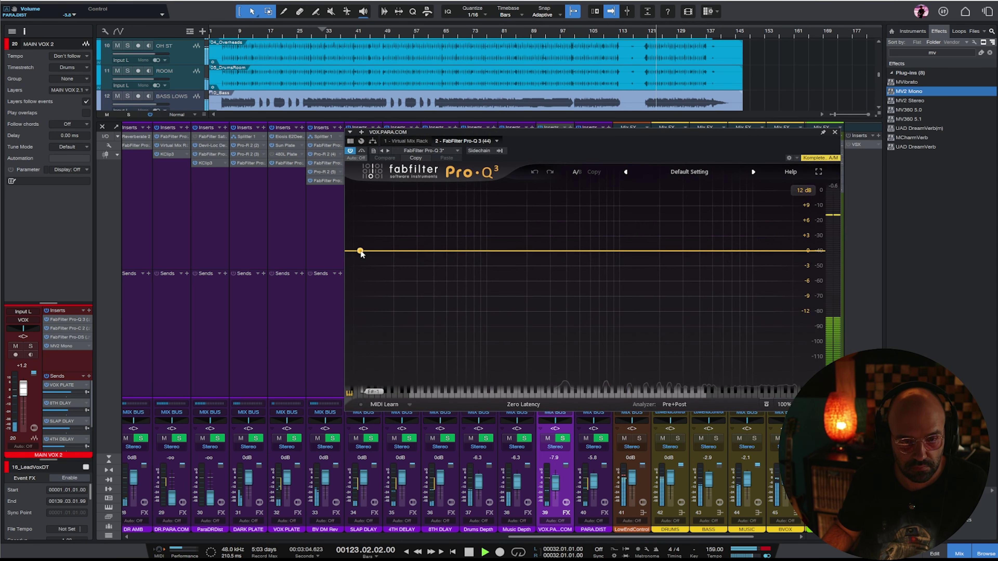
pyautogui.moveTo(359, 250); pyautogui.dragTo(563, 254)
pyautogui.moveTo(818, 258); pyautogui.dragTo(714, 276)
pyautogui.moveTo(602, 256); pyautogui.dragTo(599, 275)
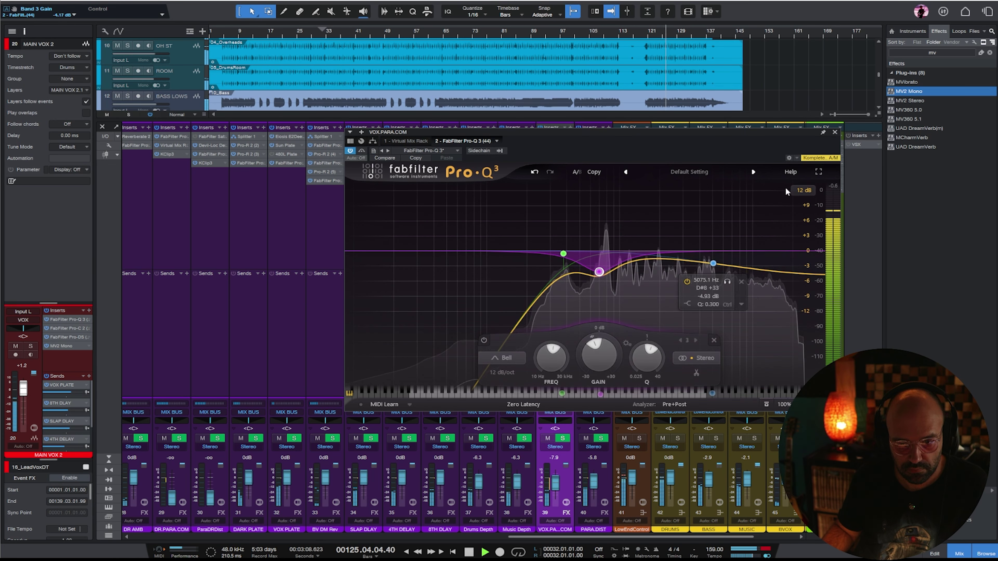
pyautogui.click(835, 132)
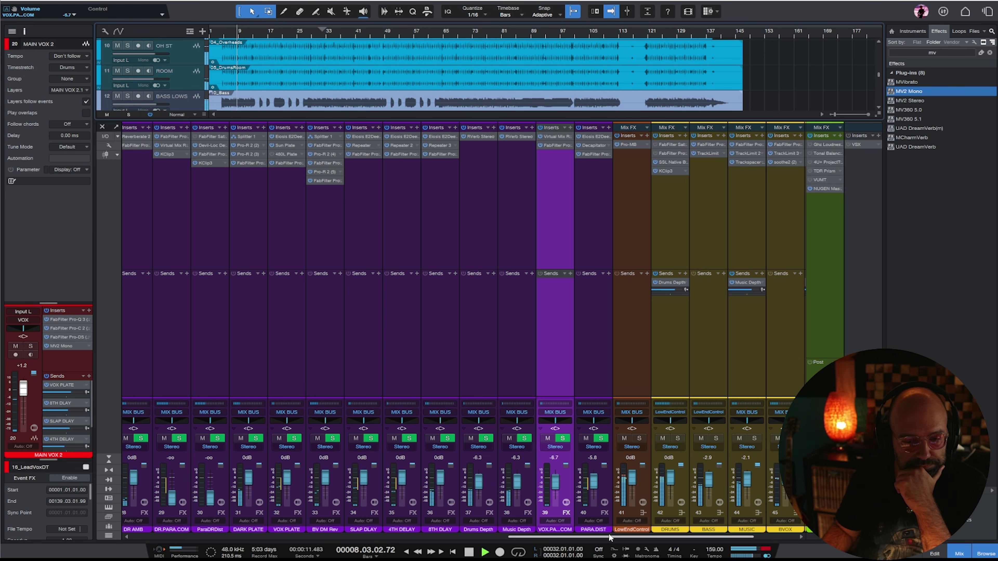
# - Raise the Ludwig Close Room sample level in the SNARE TRIG track's Trigger 2 to about 0.3 dB
pyautogui.moveTo(609, 537); pyautogui.dragTo(649, 537)
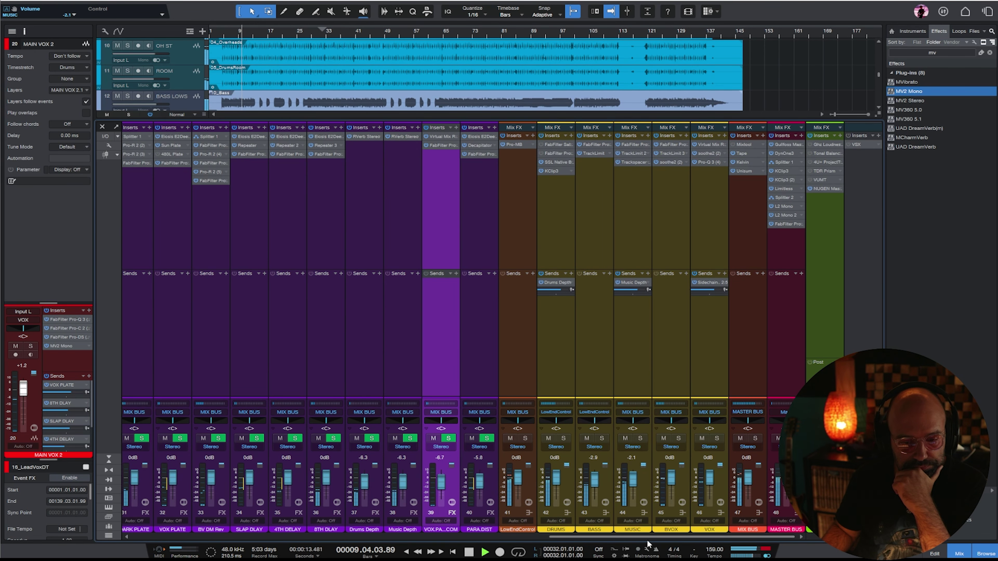
pyautogui.moveTo(666, 535); pyautogui.dragTo(73, 546)
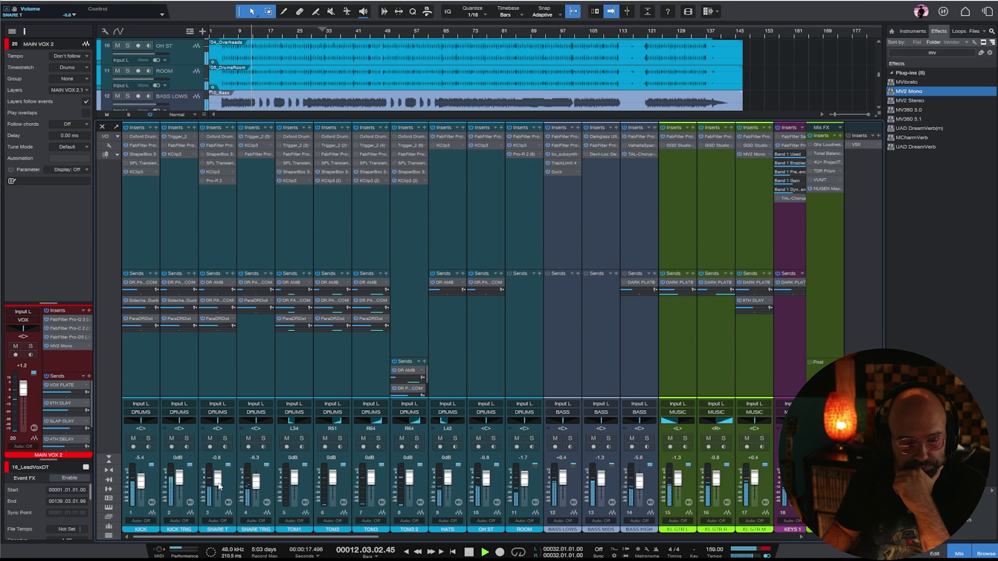
pyautogui.click(253, 207)
pyautogui.click(249, 138)
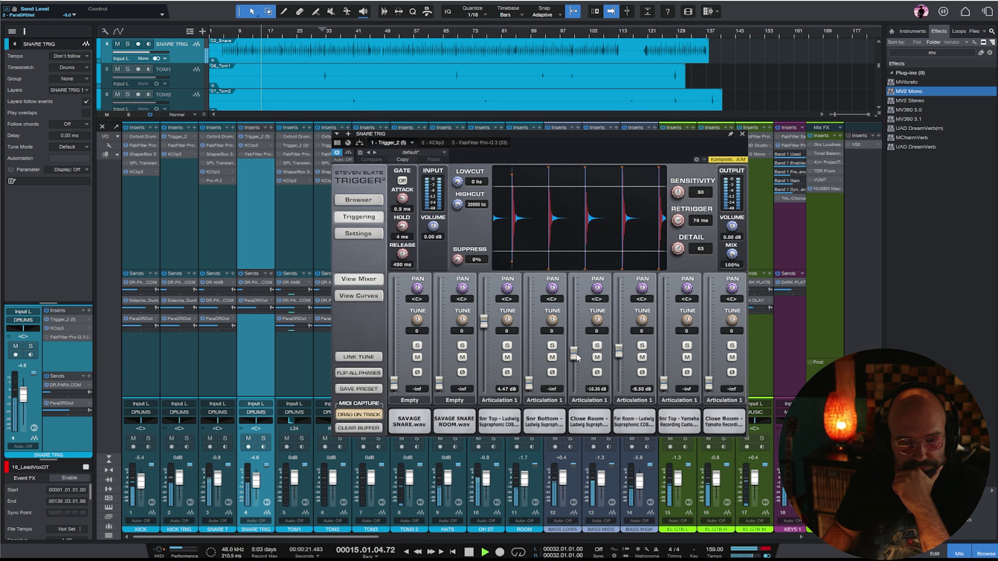
pyautogui.moveTo(573, 337); pyautogui.dragTo(574, 336)
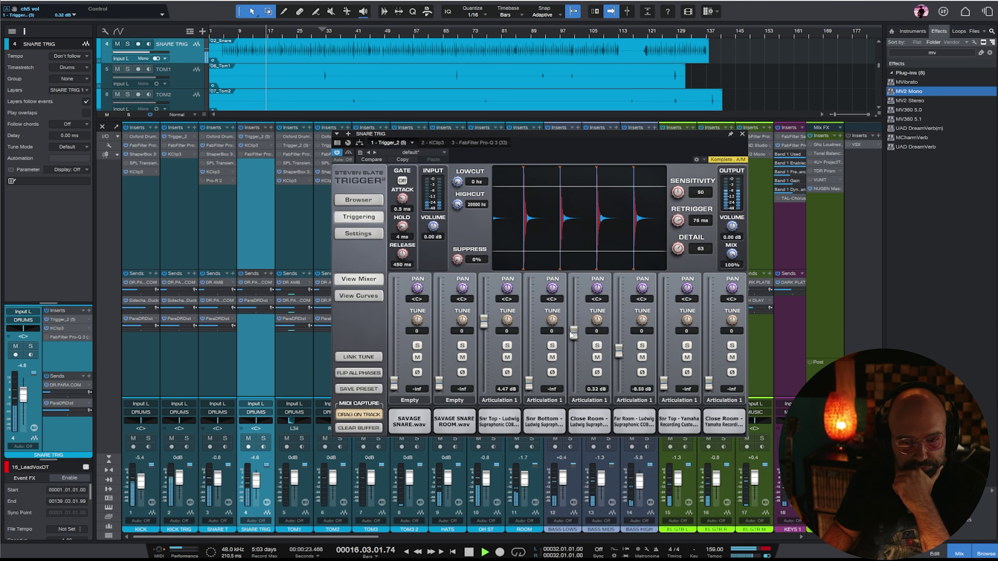
pyautogui.click(742, 134)
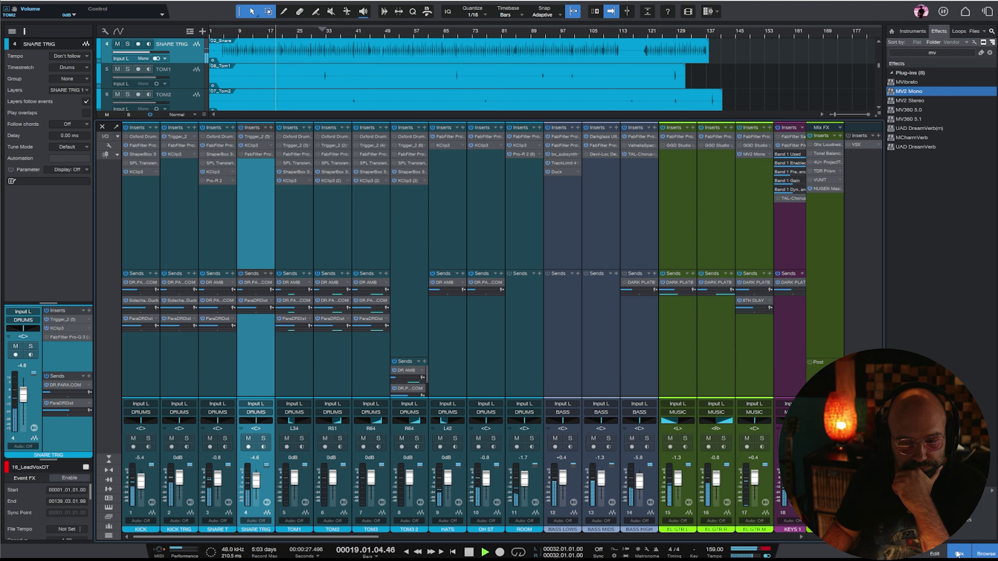
# - Open the 15_LeadVox event on MAIN VOX in Melodyne with an enlarged editor and play its first phrase
pyautogui.click(958, 554)
pyautogui.press('space')
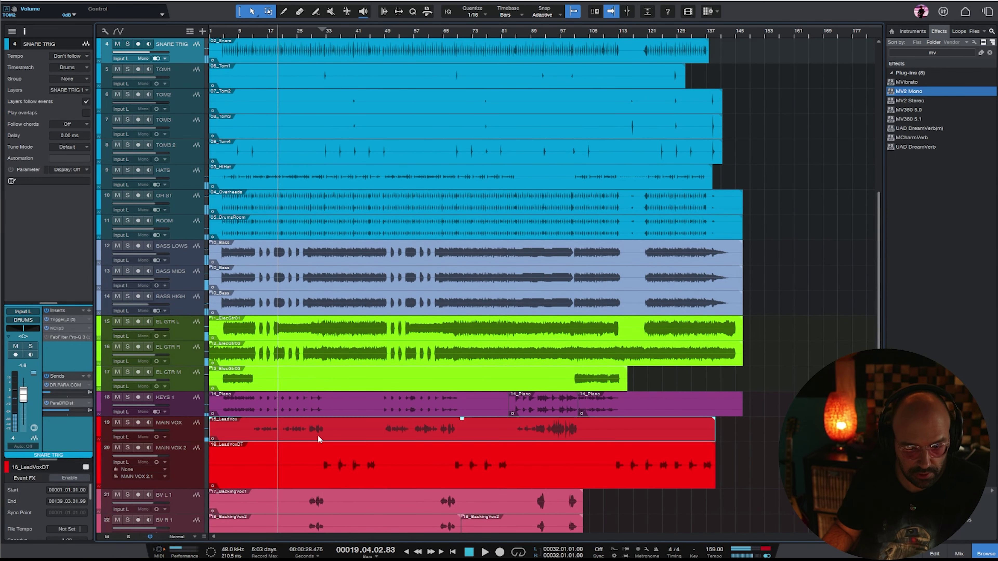
pyautogui.click(318, 435)
pyautogui.rightClick(318, 435)
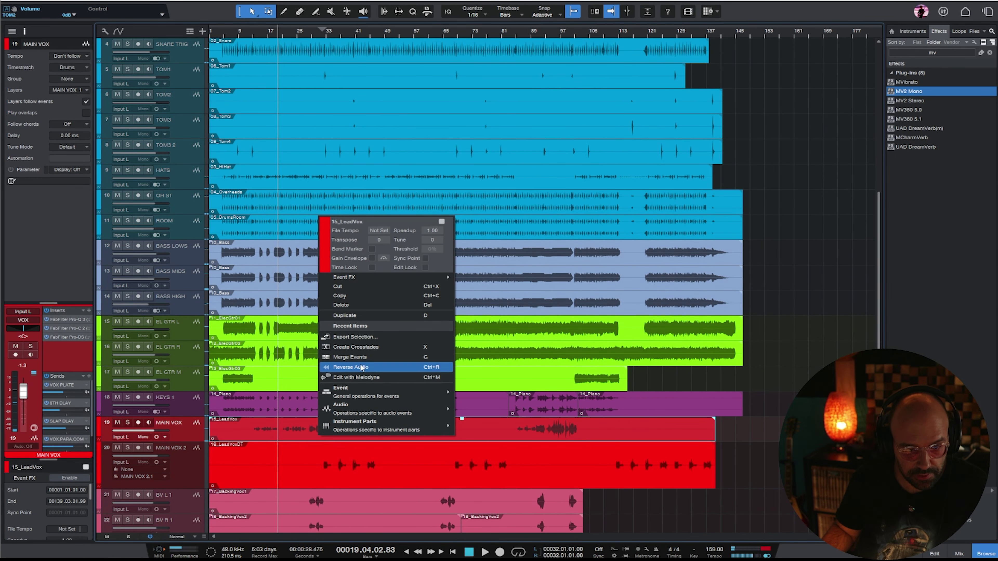
pyautogui.click(370, 380)
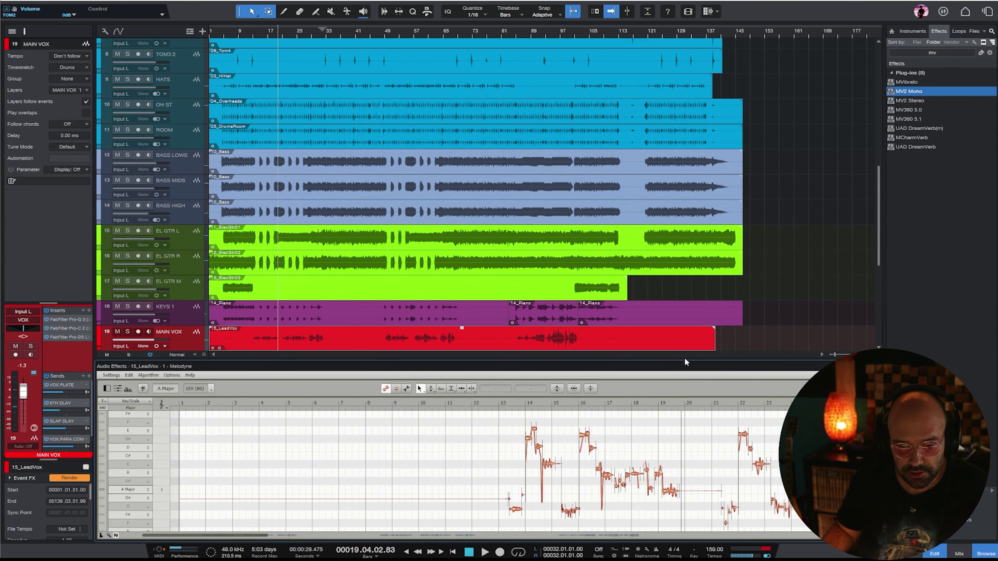
pyautogui.moveTo(685, 358); pyautogui.dragTo(693, 175)
pyautogui.moveTo(711, 243); pyautogui.dragTo(770, 254)
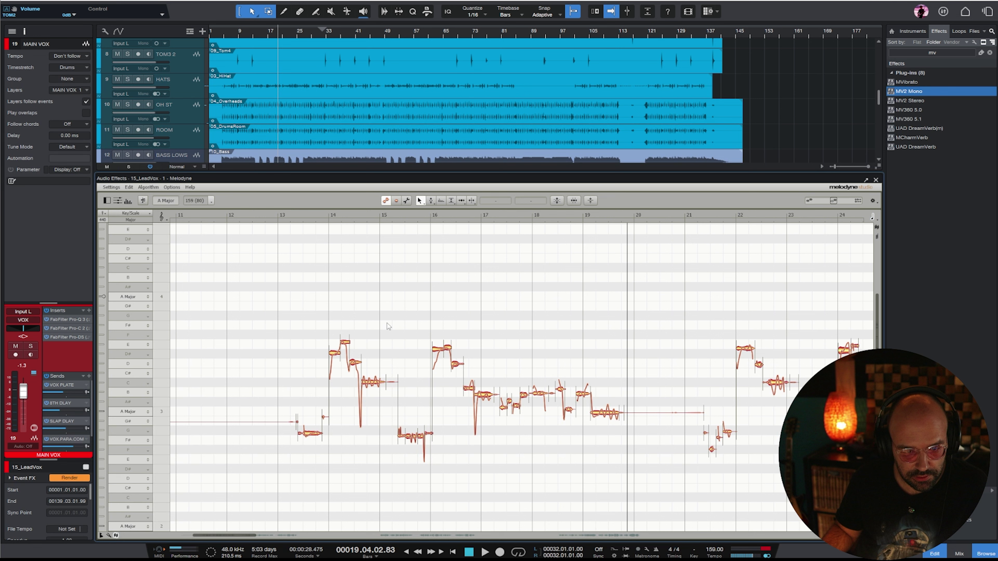
pyautogui.click(344, 212)
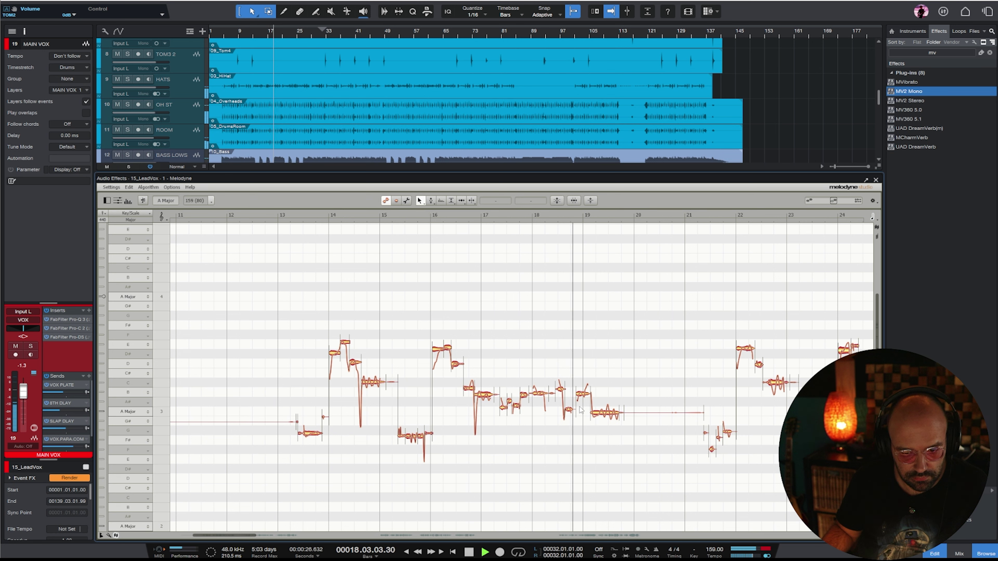
pyautogui.press('space')
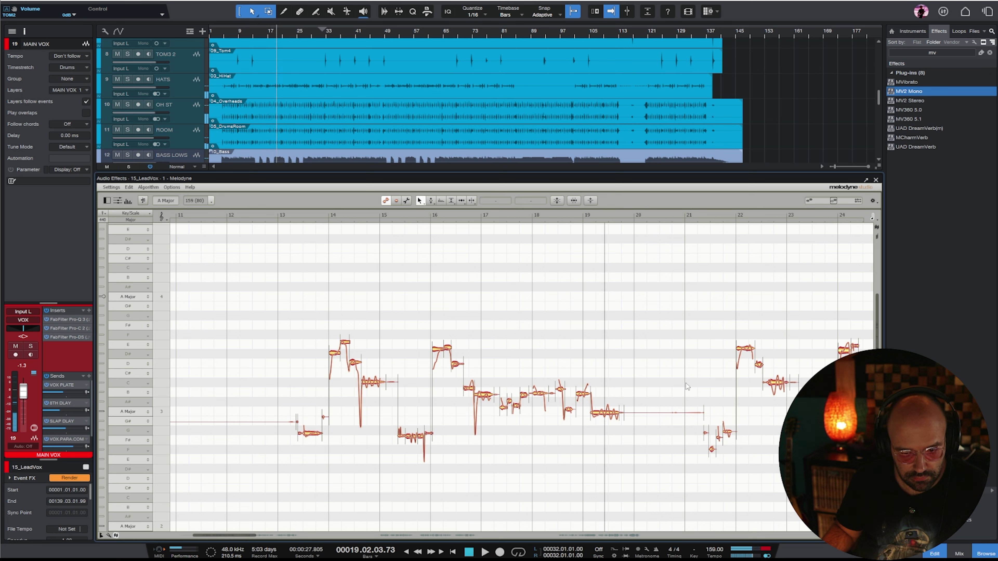
# - Try to correct the pitch center of all lead vocal notes to the F# Minor scale, audition the result and undo the correction
pyautogui.click(128, 443)
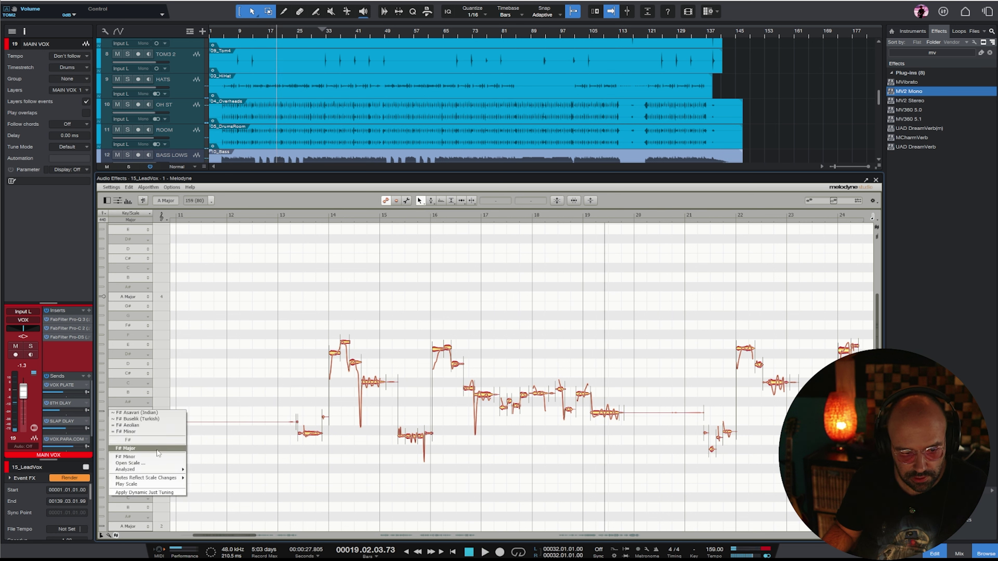
pyautogui.click(131, 432)
pyautogui.hotkey('ctrl', 'a')
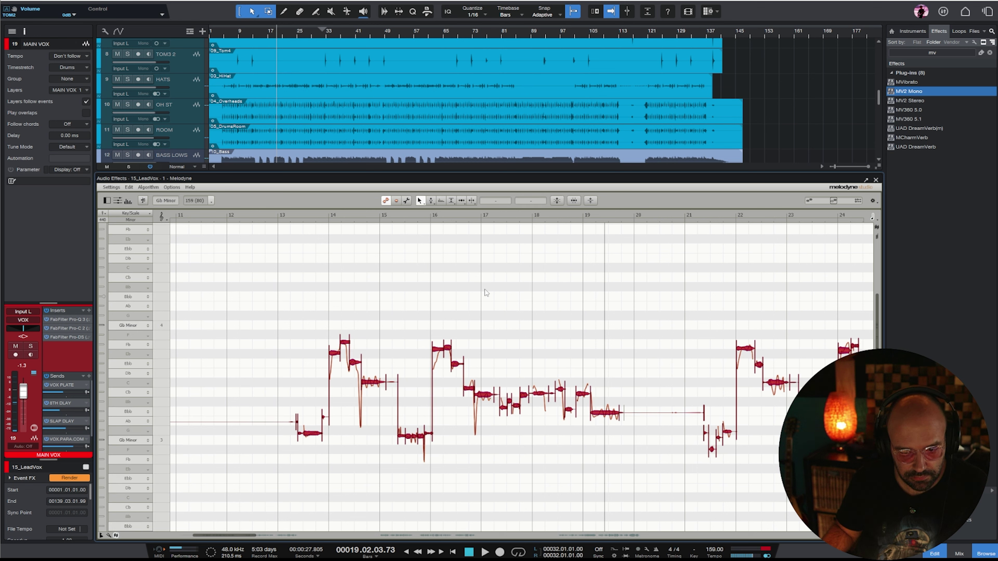
pyautogui.click(563, 201)
pyautogui.moveTo(463, 191); pyautogui.dragTo(518, 190)
pyautogui.click(563, 223)
pyautogui.click(564, 225)
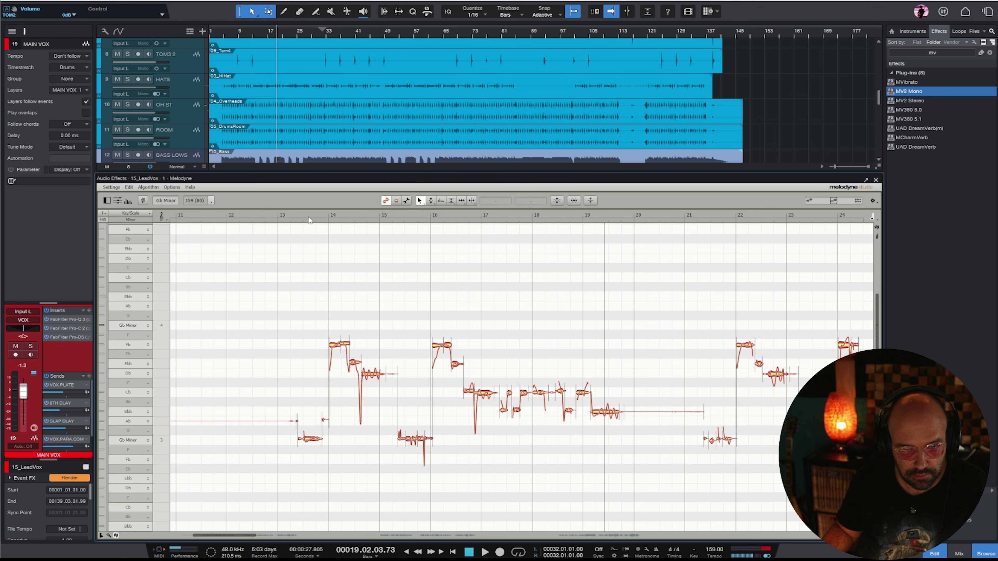
pyautogui.press('space')
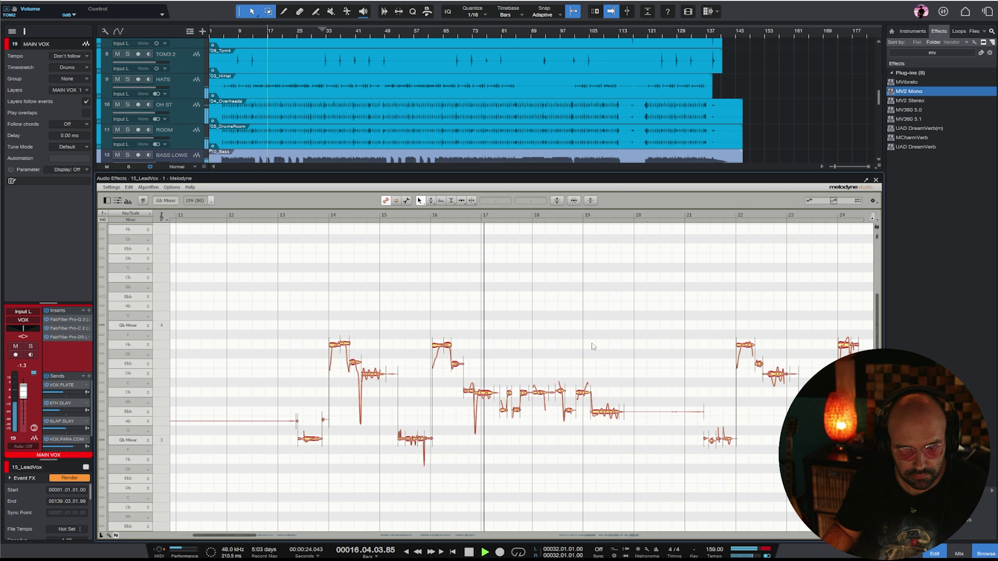
pyautogui.press('space')
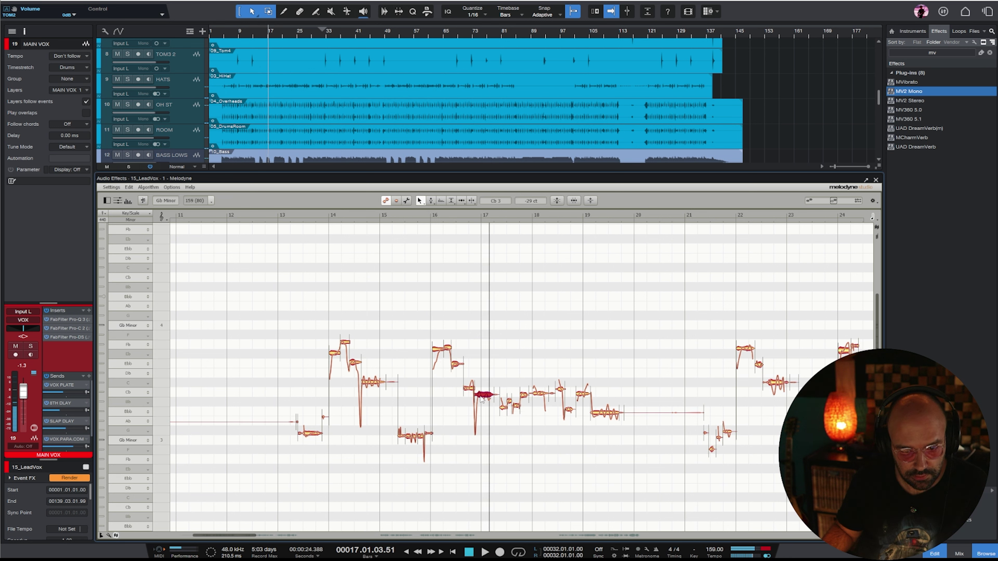
# - Audition the lead vocal phrase, nudge up the low notes in bar 15 and tune the note at bar 17 to +4 cents
pyautogui.click(304, 215)
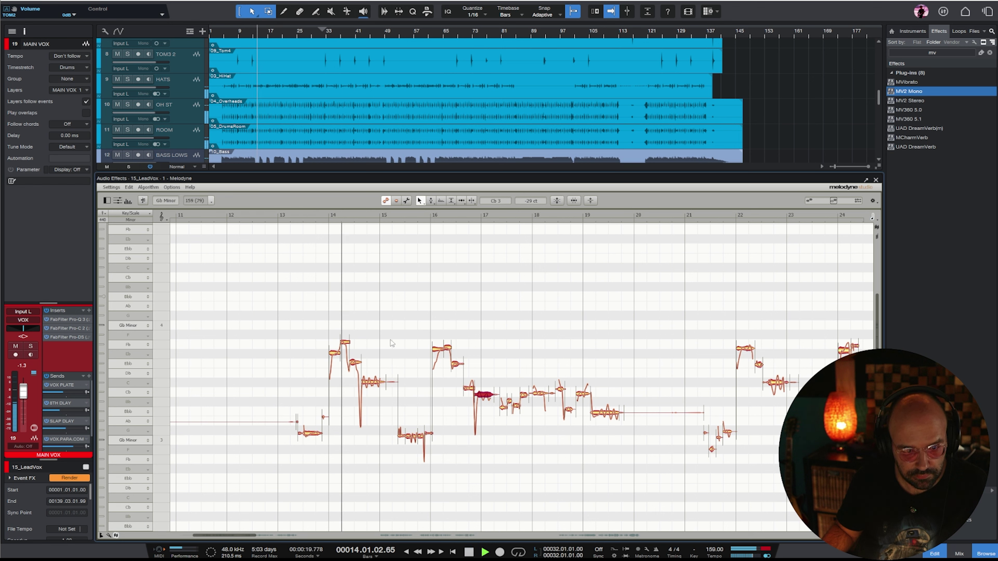
pyautogui.press('space')
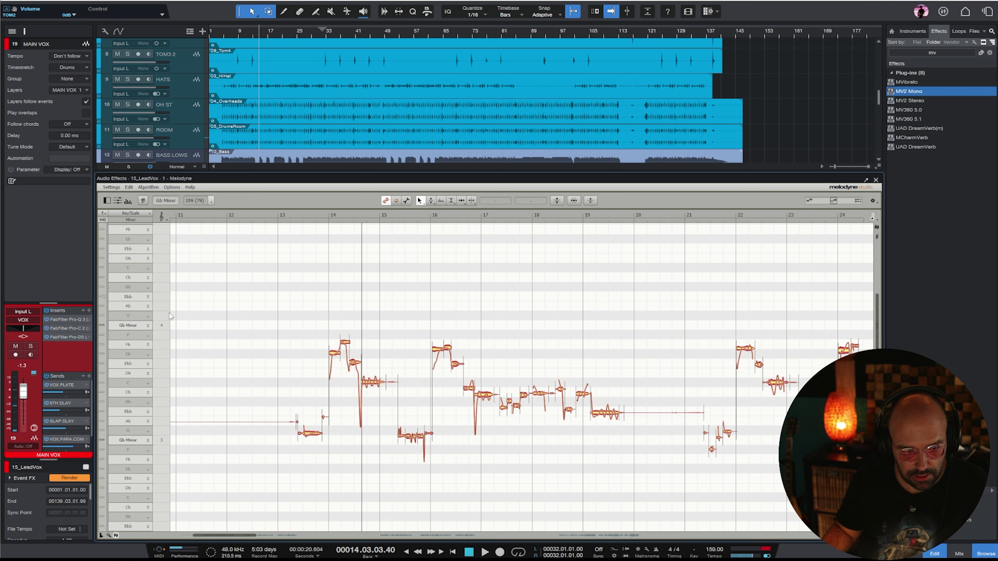
pyautogui.press('space')
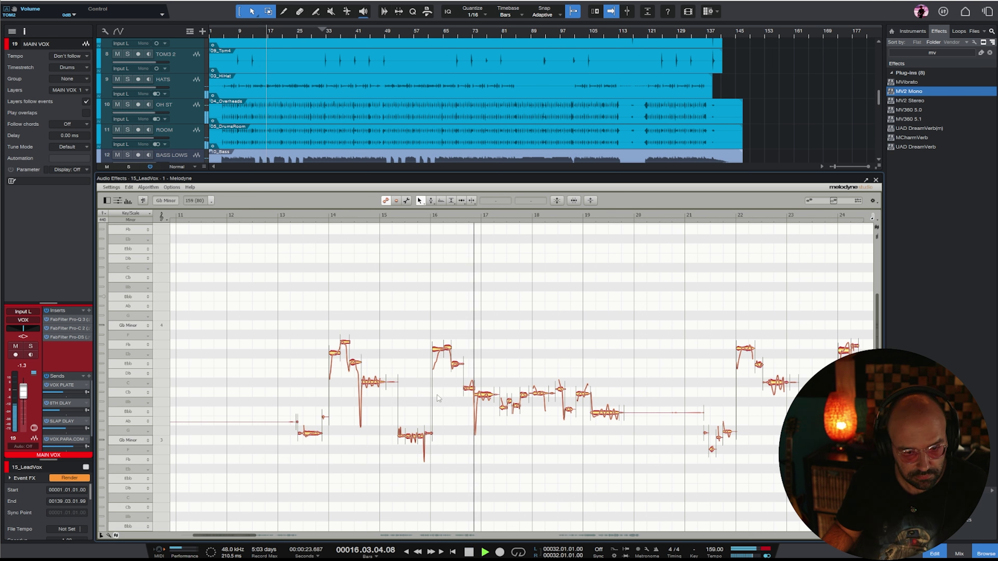
pyautogui.press('space')
pyautogui.moveTo(433, 456); pyautogui.dragTo(379, 428)
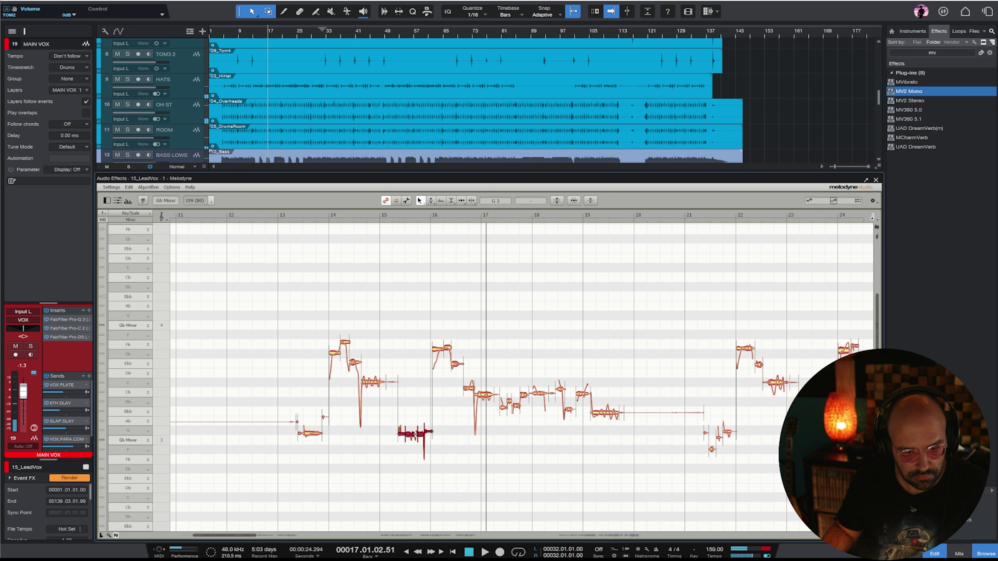
pyautogui.doubleClick(383, 216)
pyautogui.click(581, 284)
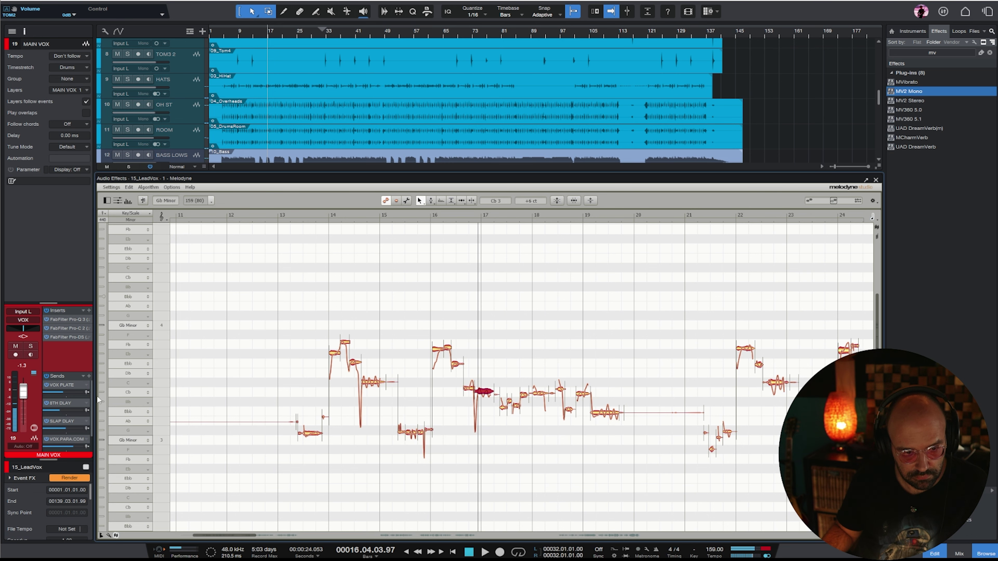
# - Set the Melodyne scale to C Major and correct all lead vocal notes with a pitch center of 75%
pyautogui.click(130, 384)
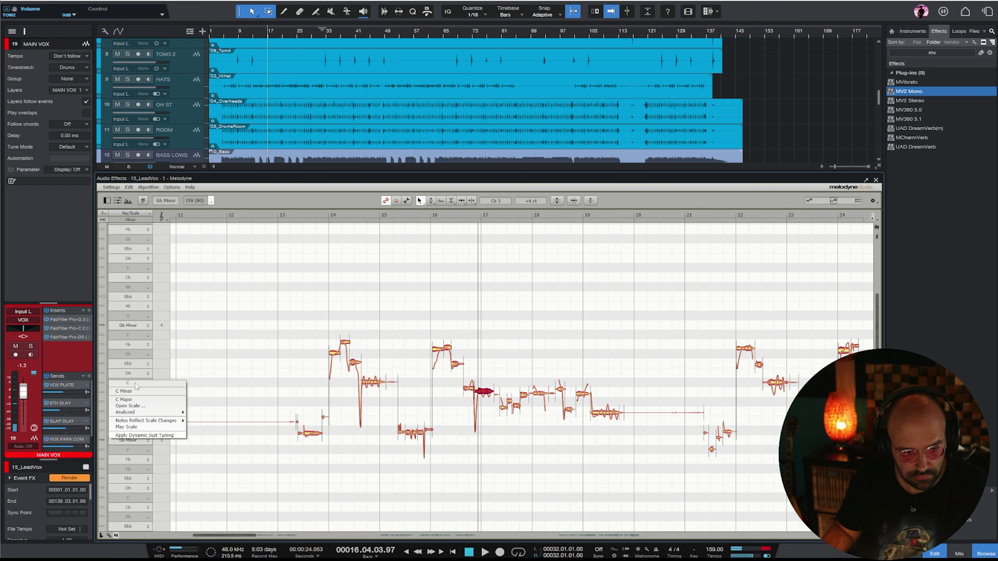
pyautogui.click(143, 400)
pyautogui.hotkey('ctrl', 'a')
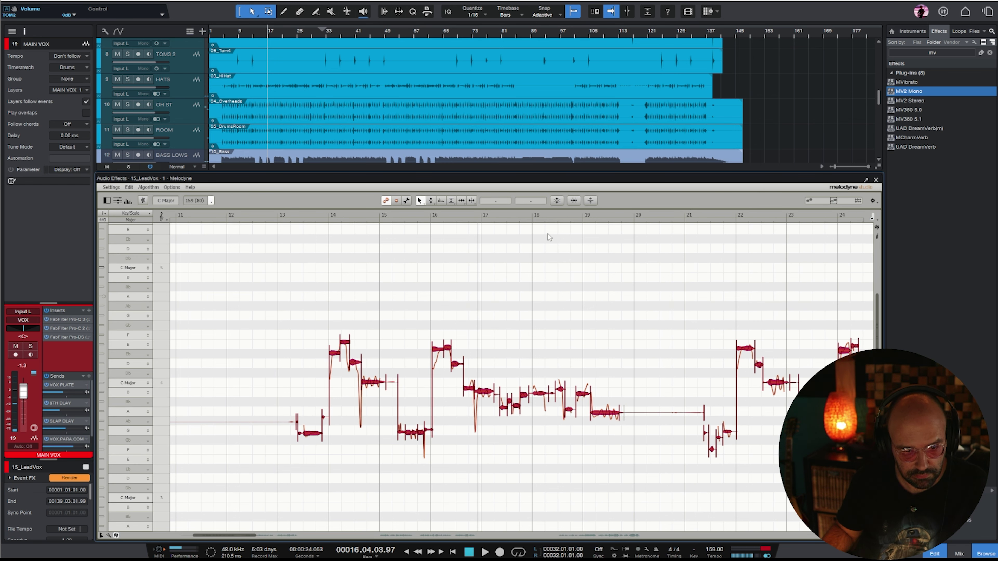
pyautogui.click(561, 203)
pyautogui.moveTo(493, 195); pyautogui.dragTo(525, 193)
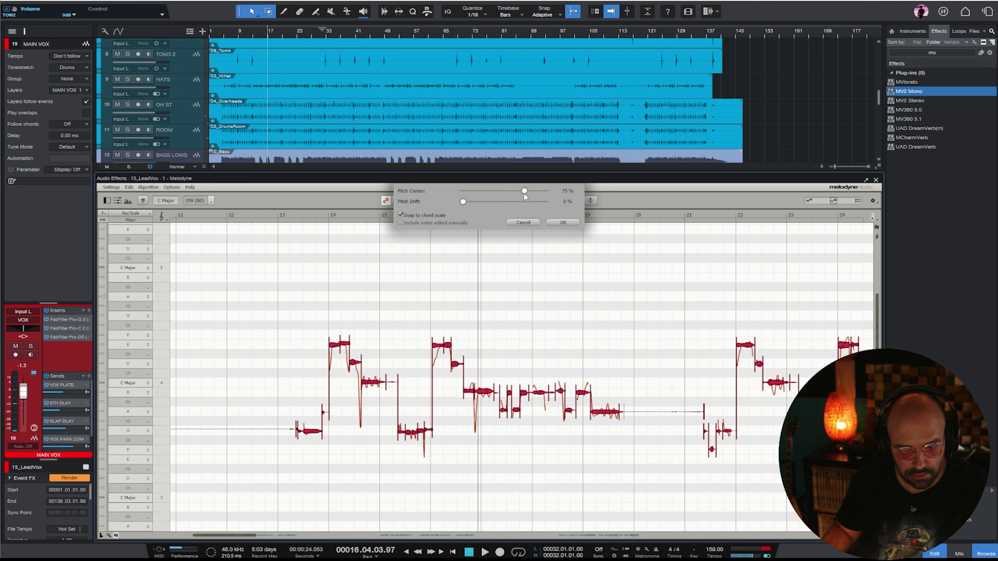
pyautogui.click(563, 222)
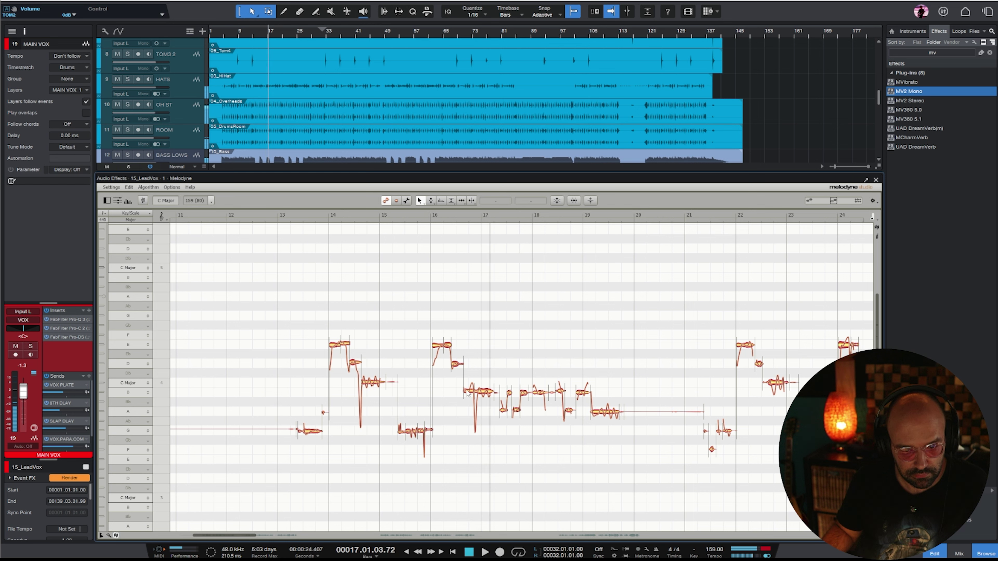
# - Raise the short note just before bar 17 to C and play the phrase from bar 16
pyautogui.click(441, 214)
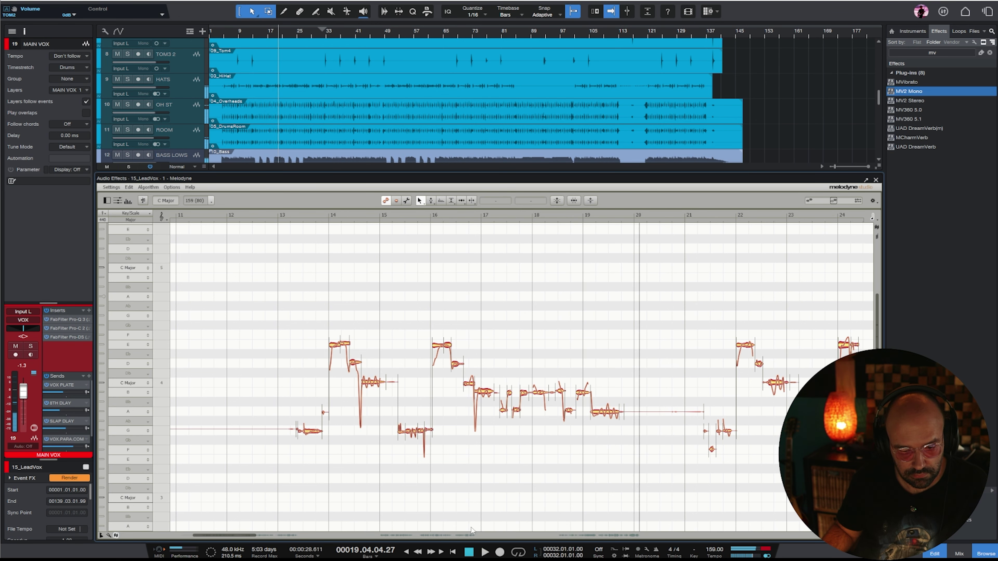
pyautogui.press('space')
pyautogui.moveTo(247, 537); pyautogui.dragTo(292, 538)
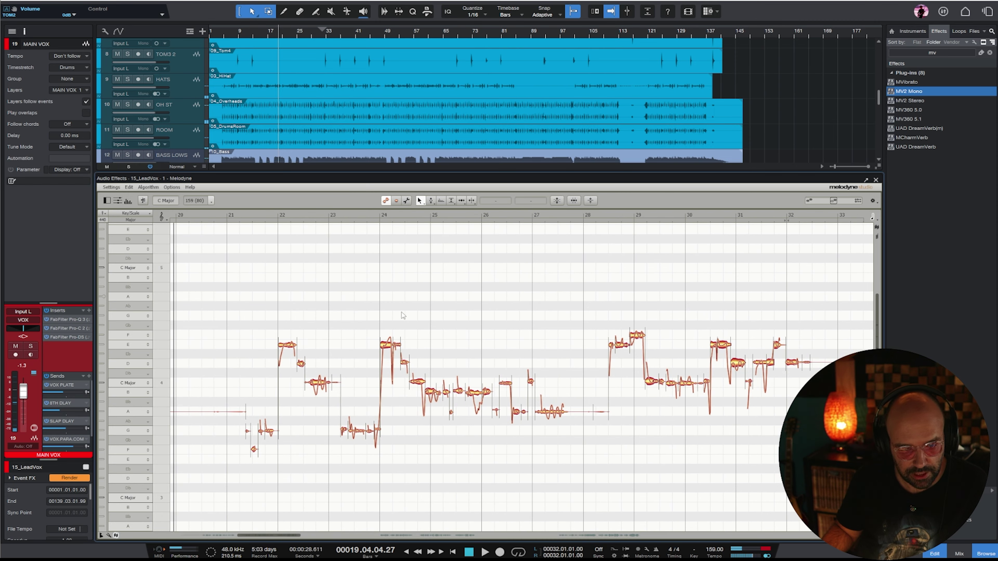
# - Play the lead vocal from about bar 22 and reopen the 15_LeadVox event in Melodyne
pyautogui.click(273, 212)
pyautogui.press('space')
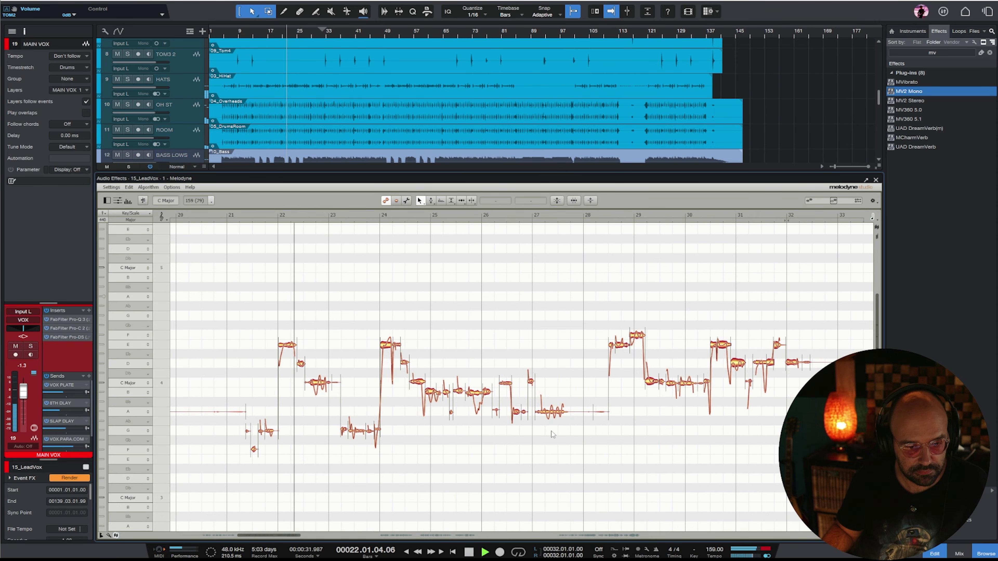
pyautogui.click(876, 179)
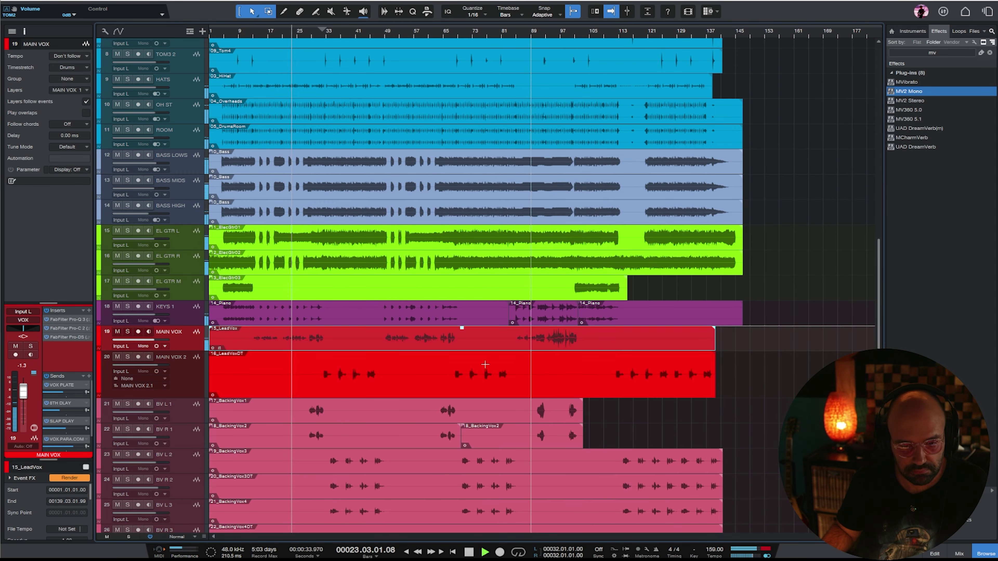
pyautogui.rightClick(389, 377)
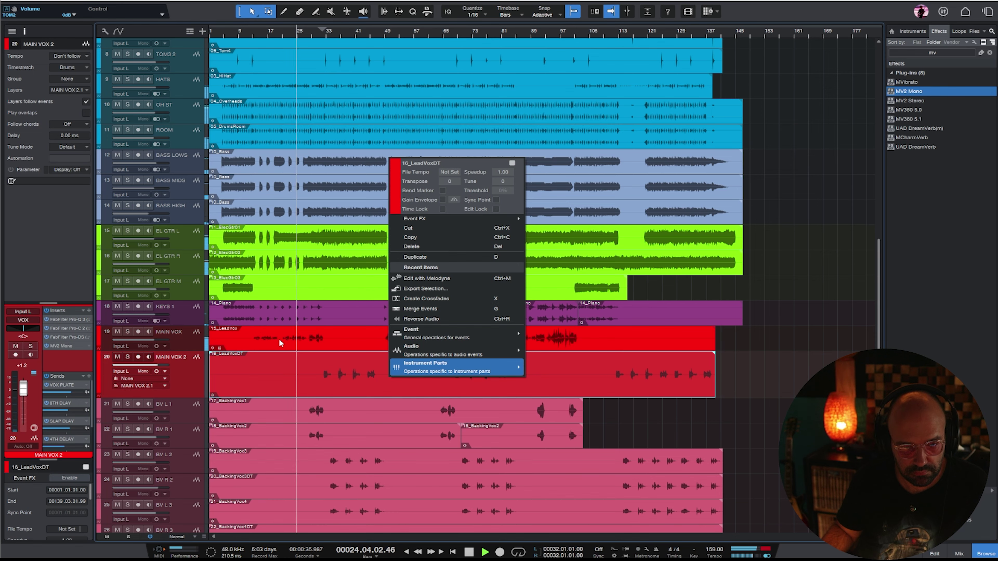
pyautogui.click(472, 342)
pyautogui.doubleClick(485, 341)
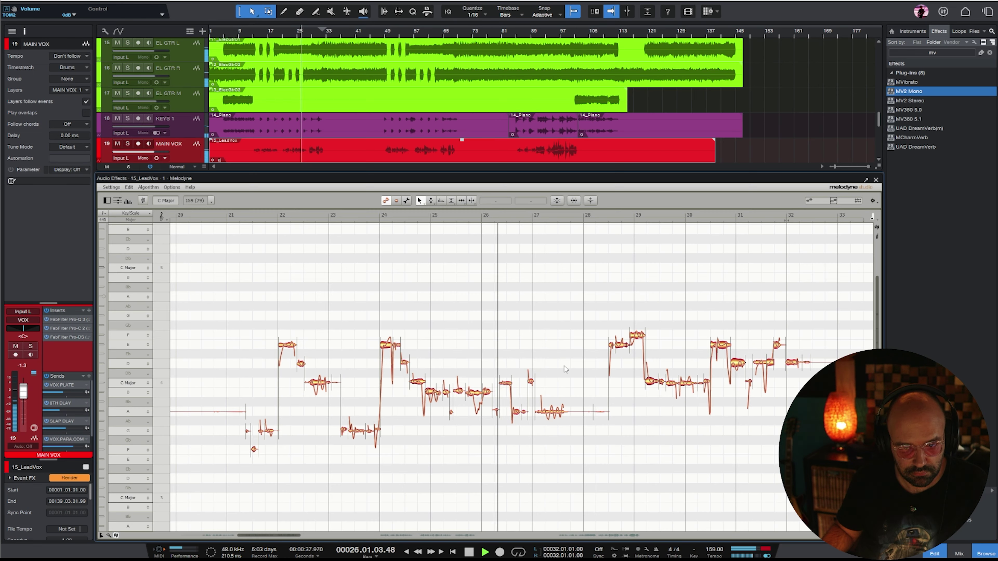
# - Lower the lead vocal note at bar 24 to Eb 4 +46 cents, audition through bar 32 and close the note editor
pyautogui.click(388, 348)
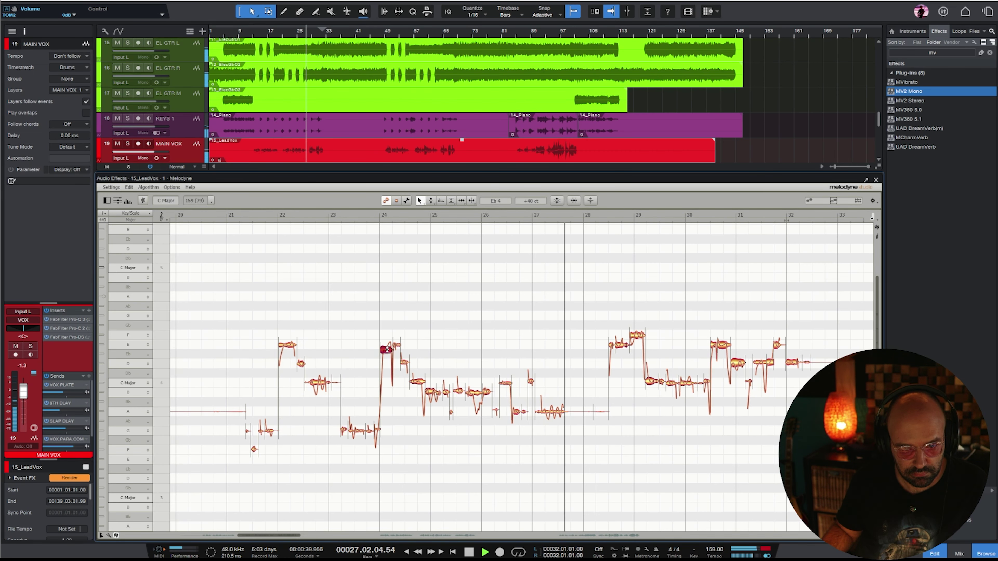
pyautogui.click(375, 213)
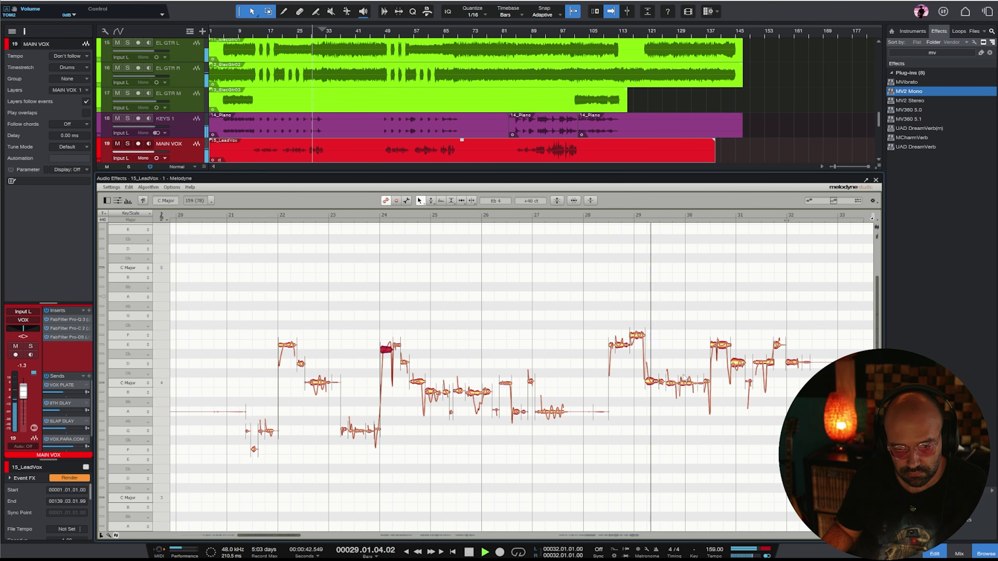
pyautogui.moveTo(283, 535); pyautogui.dragTo(315, 537)
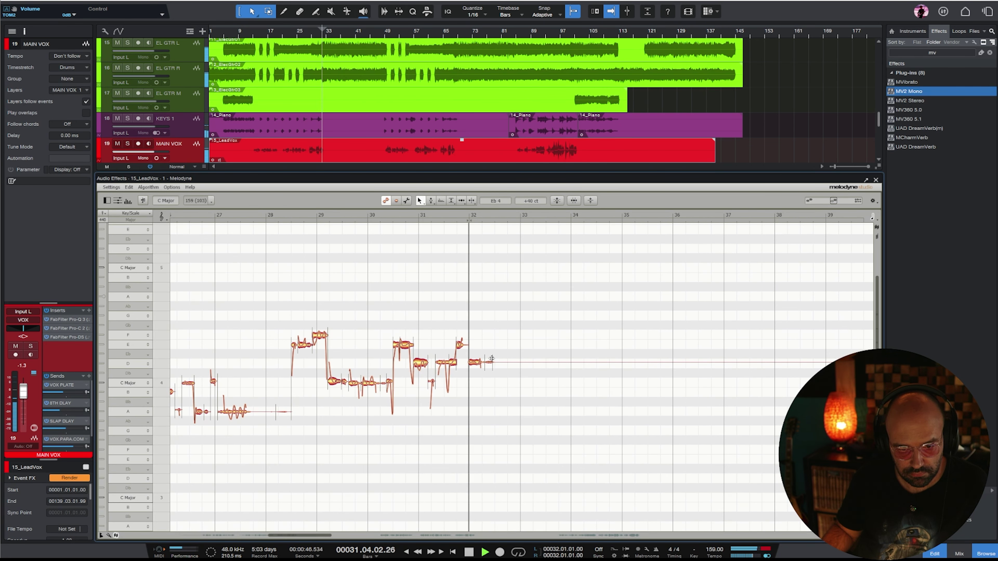
pyautogui.press('F2')
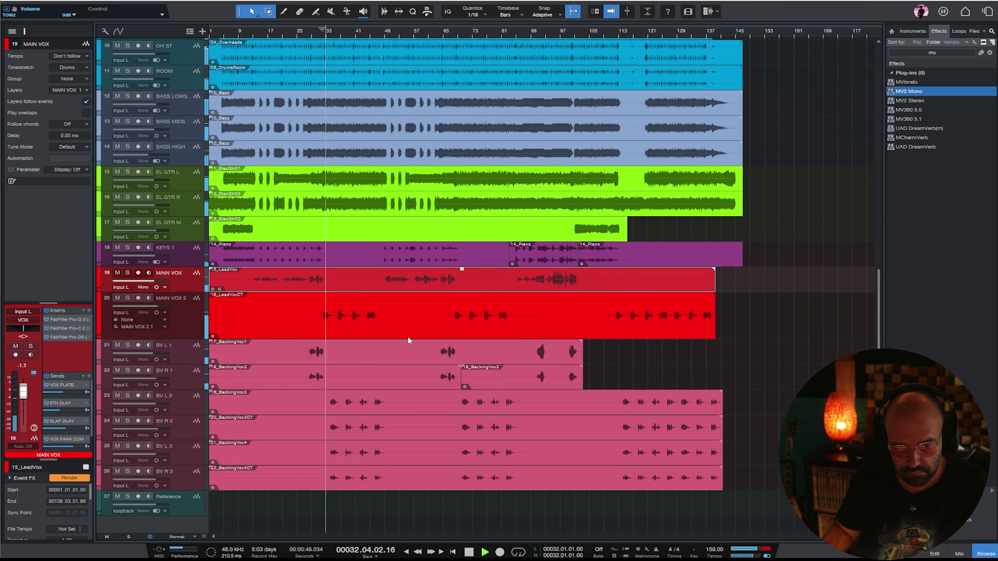
# - Open 16_LeadVoxDT in Melodyne, correct the pitch center of its notes by about 56% and close the editor
pyautogui.rightClick(351, 325)
pyautogui.click(393, 447)
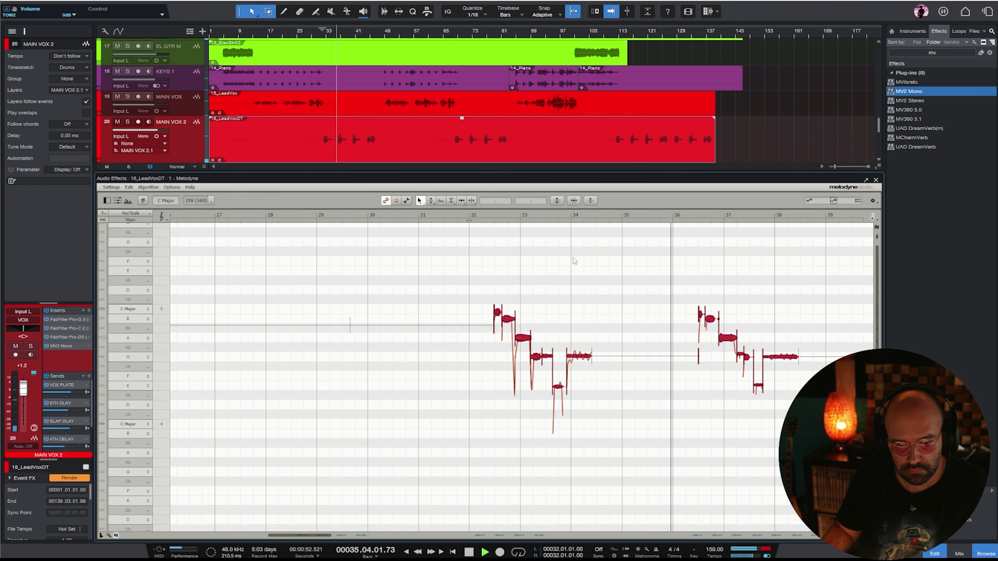
pyautogui.click(557, 200)
pyautogui.moveTo(484, 194); pyautogui.dragTo(511, 191)
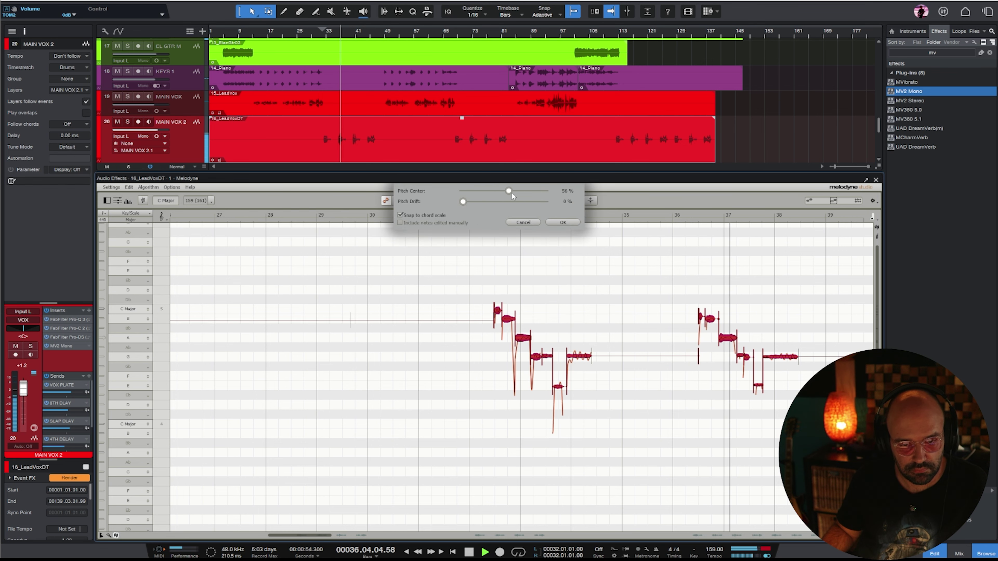
pyautogui.click(570, 222)
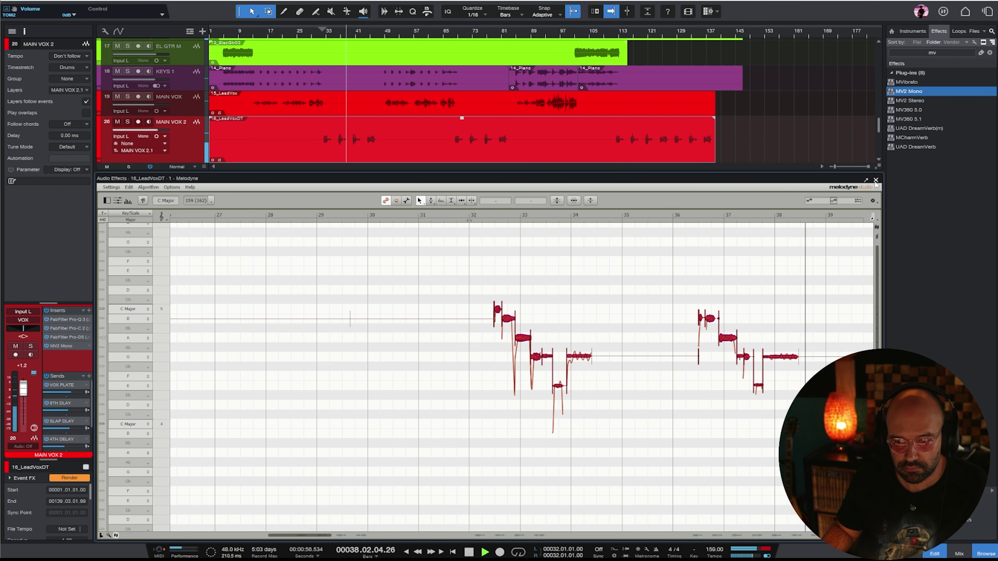
pyautogui.click(876, 180)
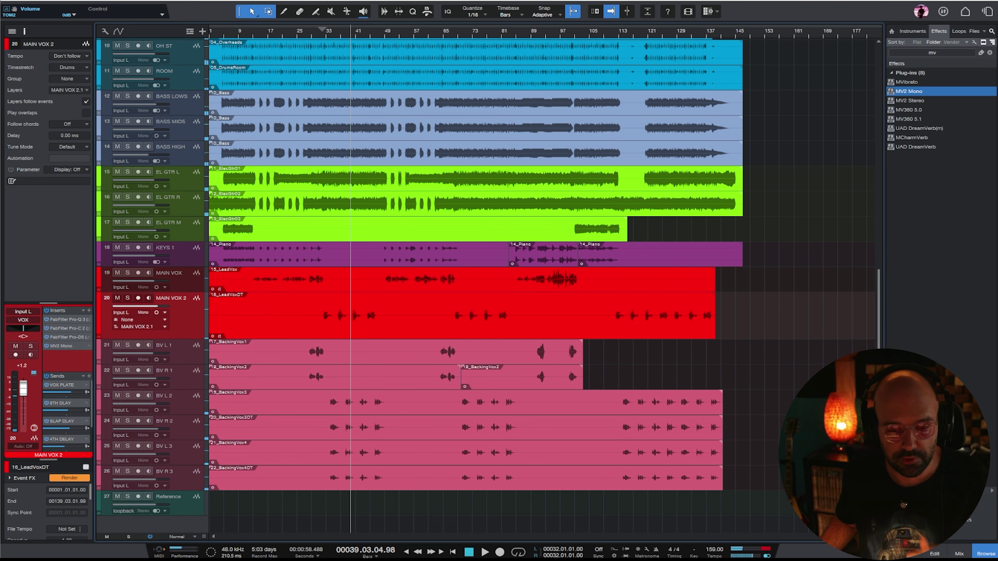
# - Look over the arrangement and play the mix from bar 93
pyautogui.scroll(4, 771, 268)
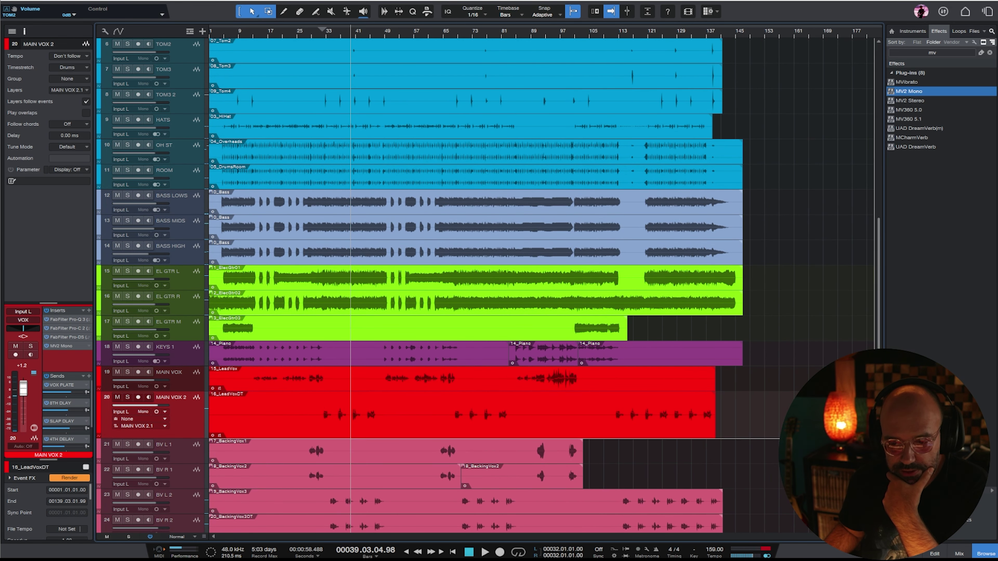
pyautogui.moveTo(878, 393); pyautogui.dragTo(897, 168)
pyautogui.scroll(-10, 829, 173)
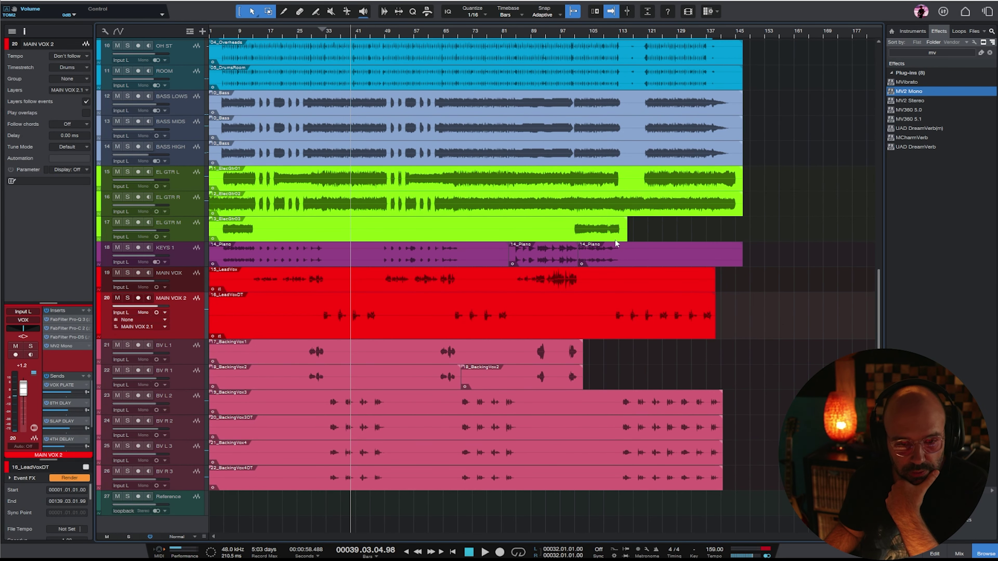
pyautogui.click(548, 33)
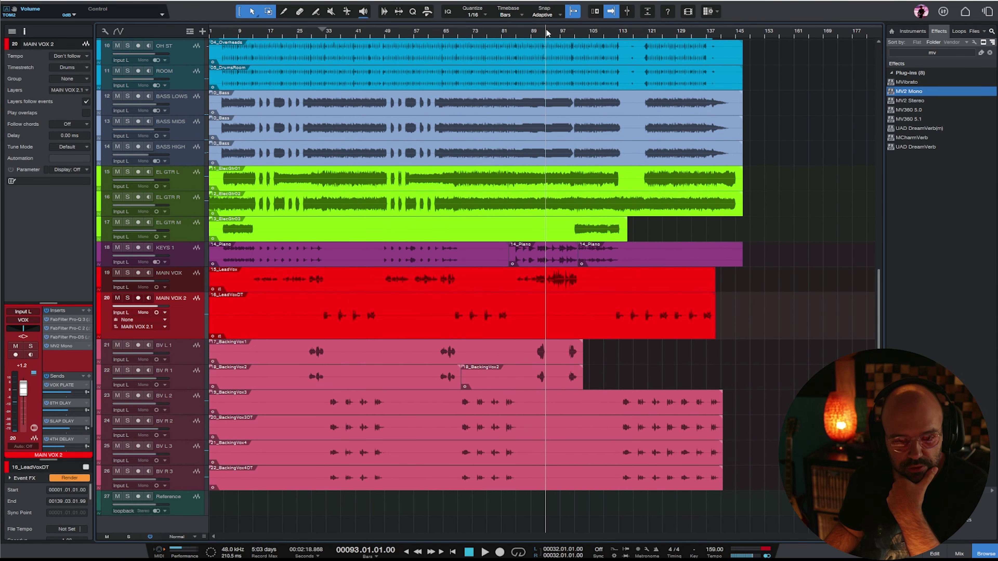
pyautogui.press('e')
pyautogui.press('space')
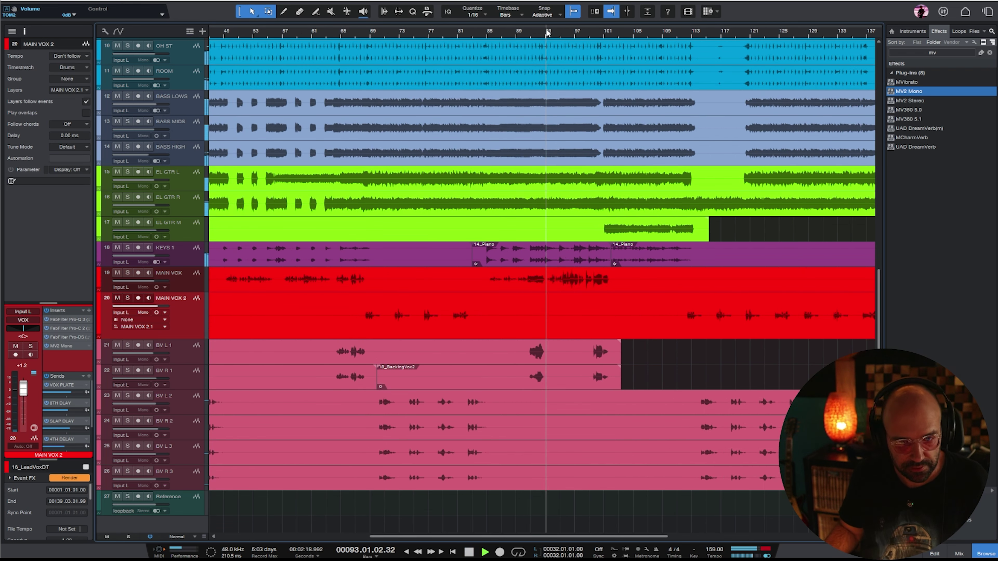
pyautogui.press('w')
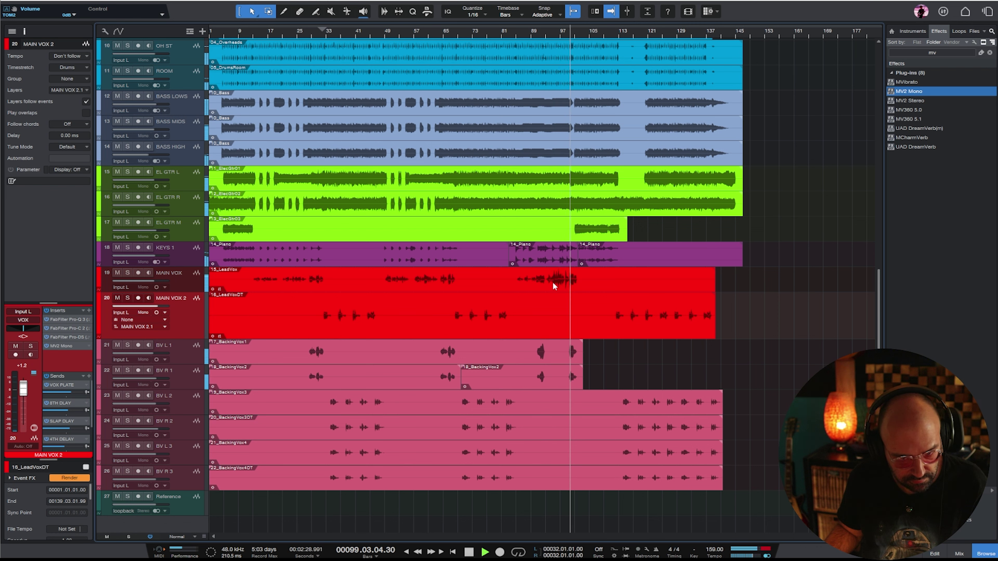
# - Show the volume automation of EL GTR M and raise it to +2.0 dB between about bars 93 and 125
pyautogui.click(164, 275)
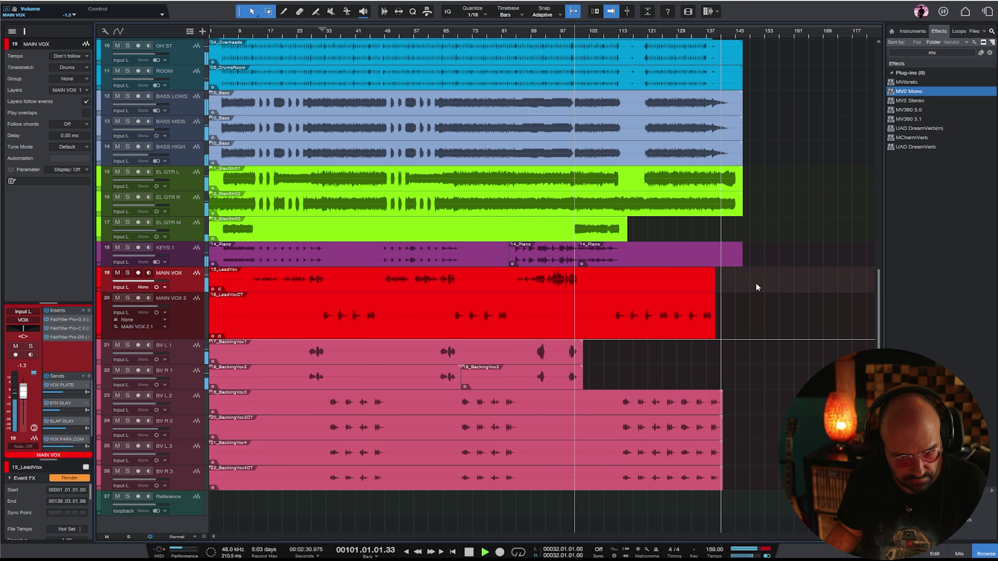
pyautogui.click(661, 247)
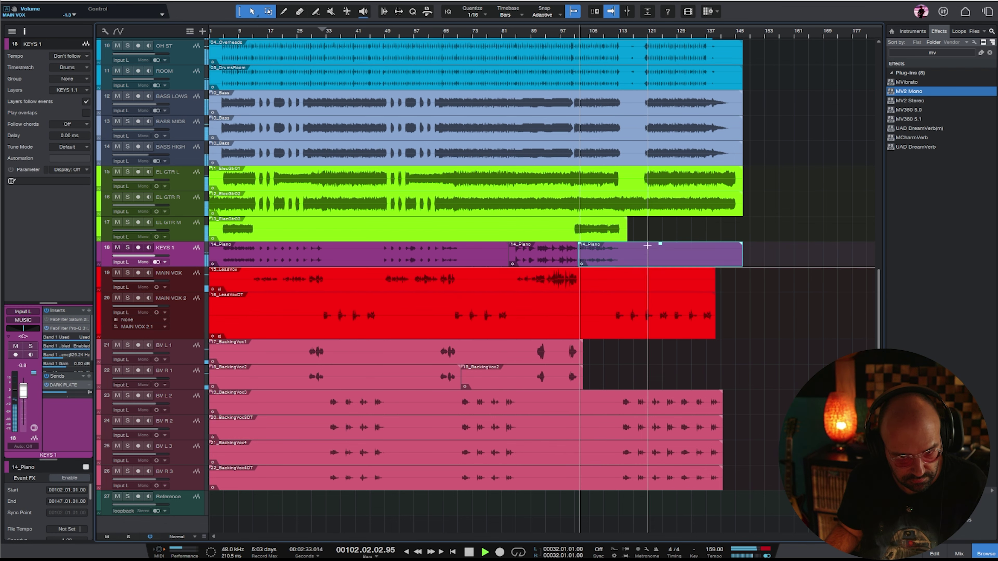
pyautogui.click(514, 237)
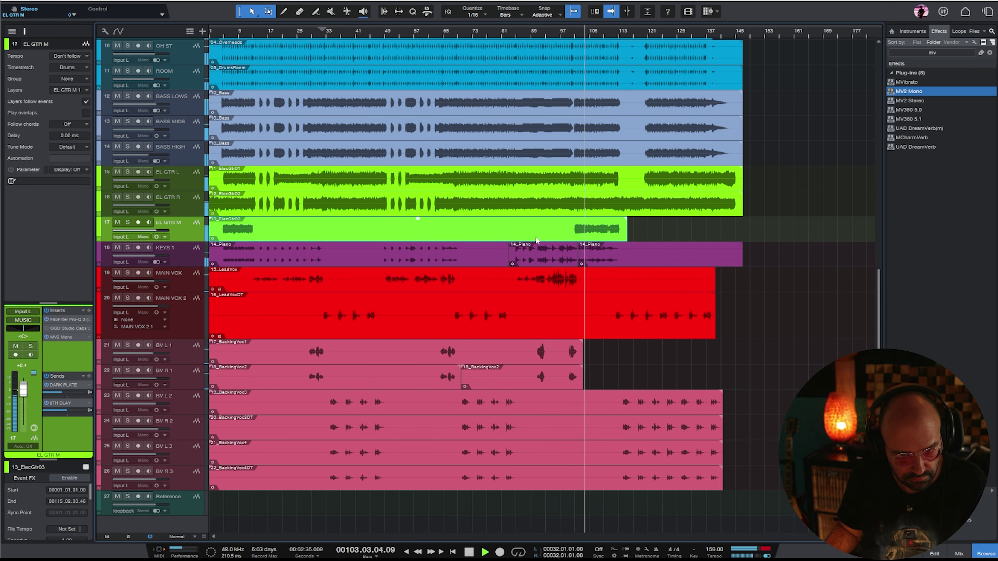
pyautogui.rightClick(24, 390)
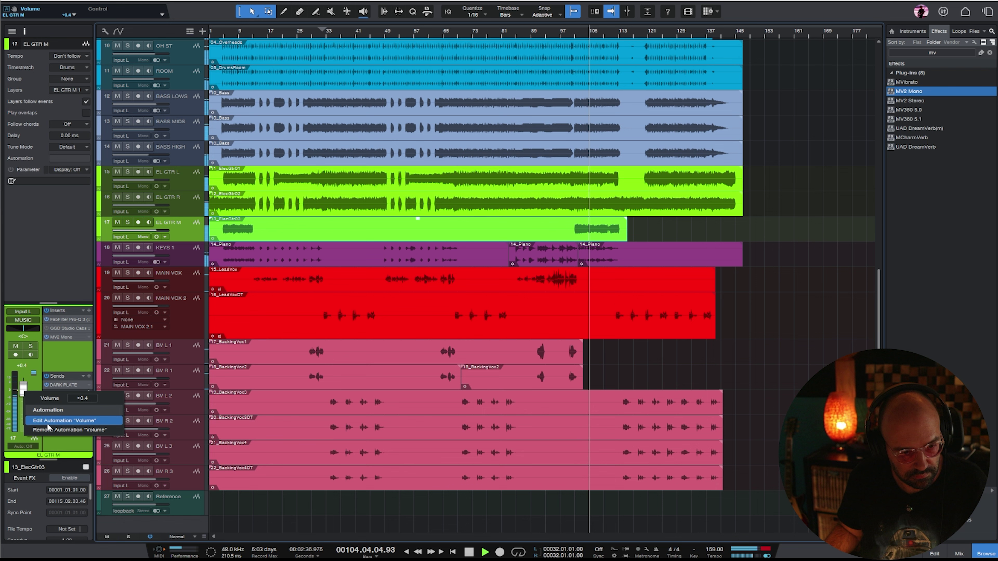
pyautogui.click(47, 421)
pyautogui.moveTo(194, 240); pyautogui.dragTo(194, 371)
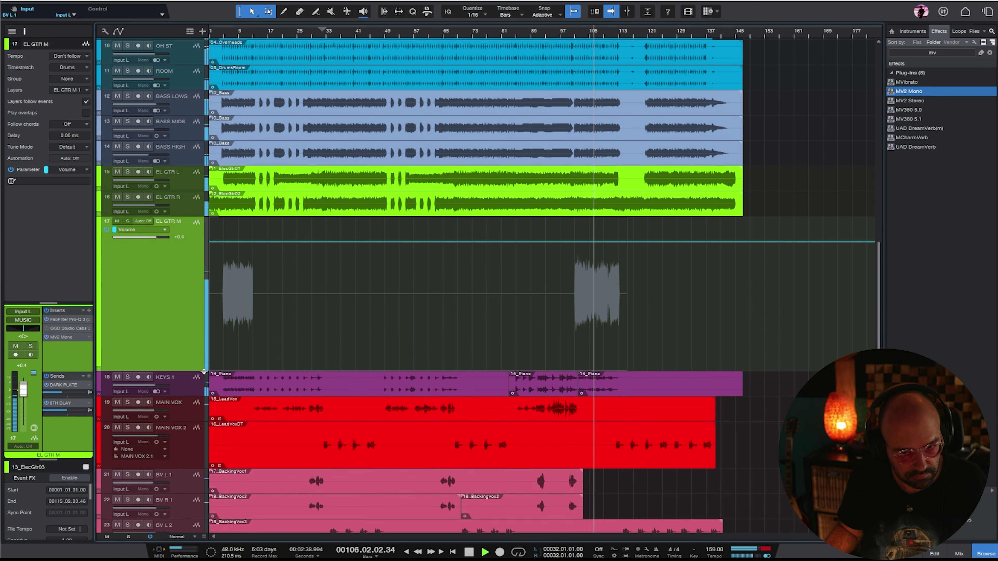
pyautogui.moveTo(549, 277); pyautogui.dragTo(662, 294)
pyautogui.moveTo(590, 227); pyautogui.dragTo(592, 223)
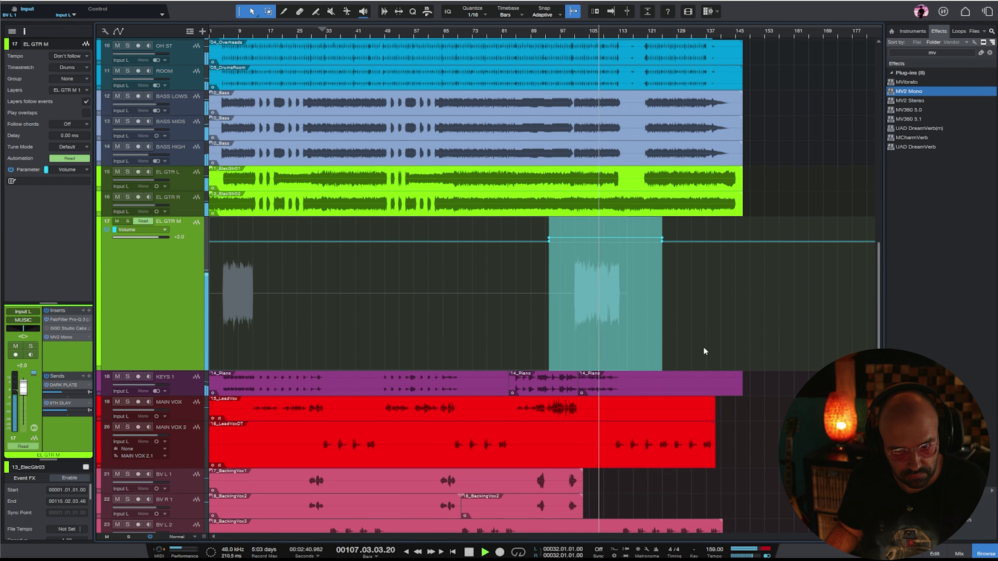
pyautogui.click(685, 293)
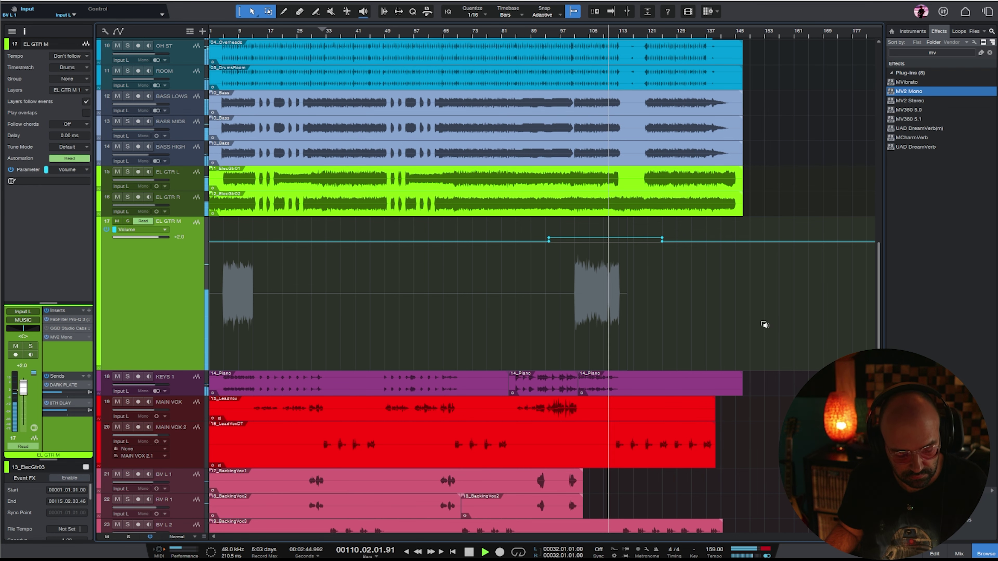
# - Select the backing vocal tracks BV L 2 through BV R 3 and lower their volume together, bringing BV R 3 to -2.1 dB
pyautogui.scroll(-3, 761, 322)
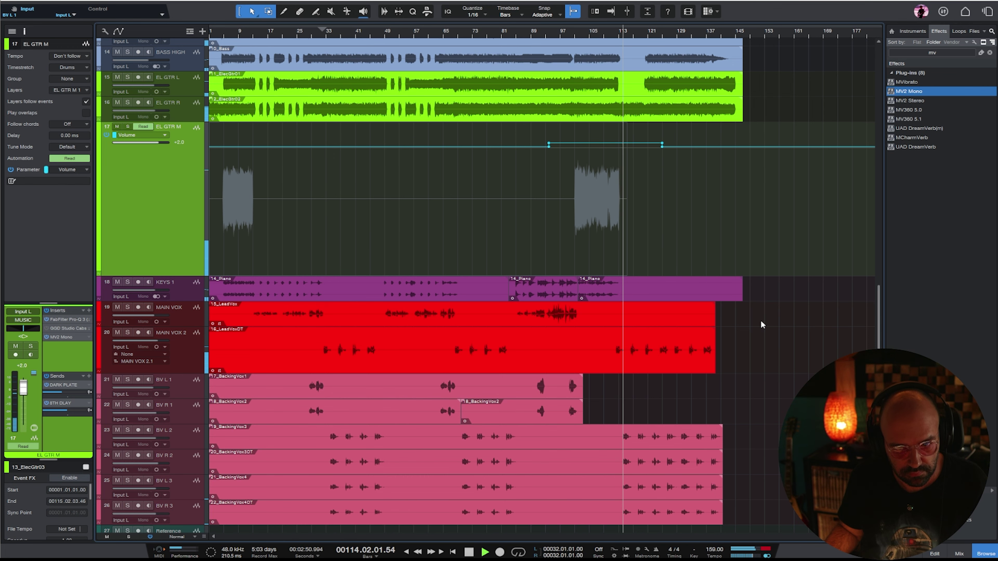
pyautogui.scroll(-1, 761, 321)
pyautogui.click(185, 409)
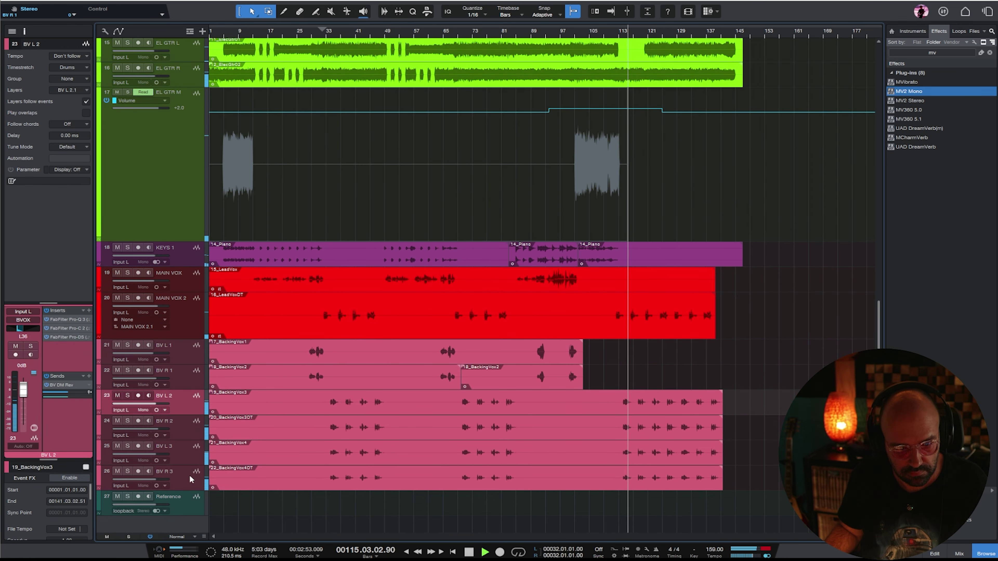
pyautogui.keyDown('shift'); pyautogui.click(189, 478); pyautogui.keyUp('shift')
pyautogui.moveTo(23, 390); pyautogui.dragTo(25, 393)
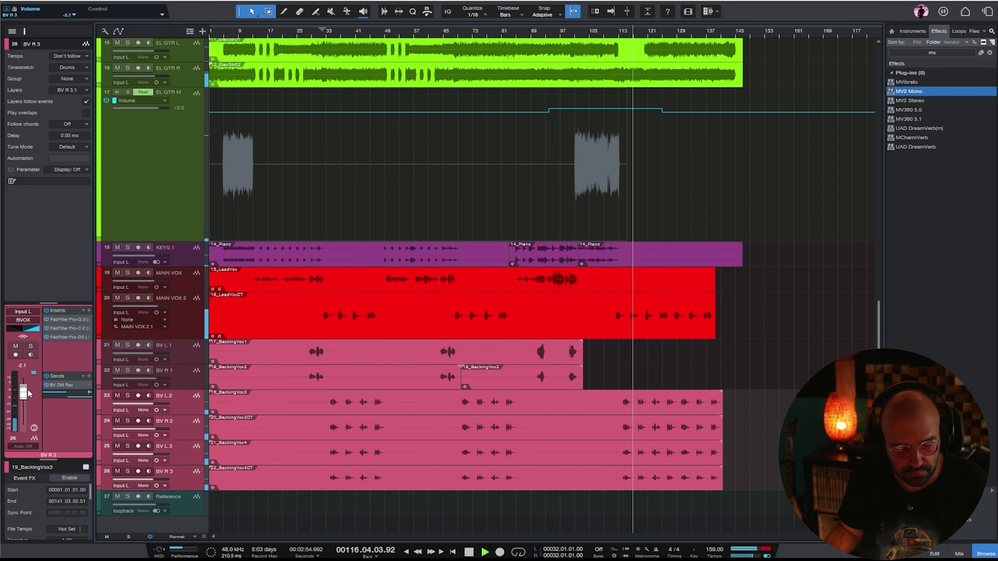
# - Raise the BV DM Rev effects channel to +2.1 dB in the mixer
pyautogui.click(958, 553)
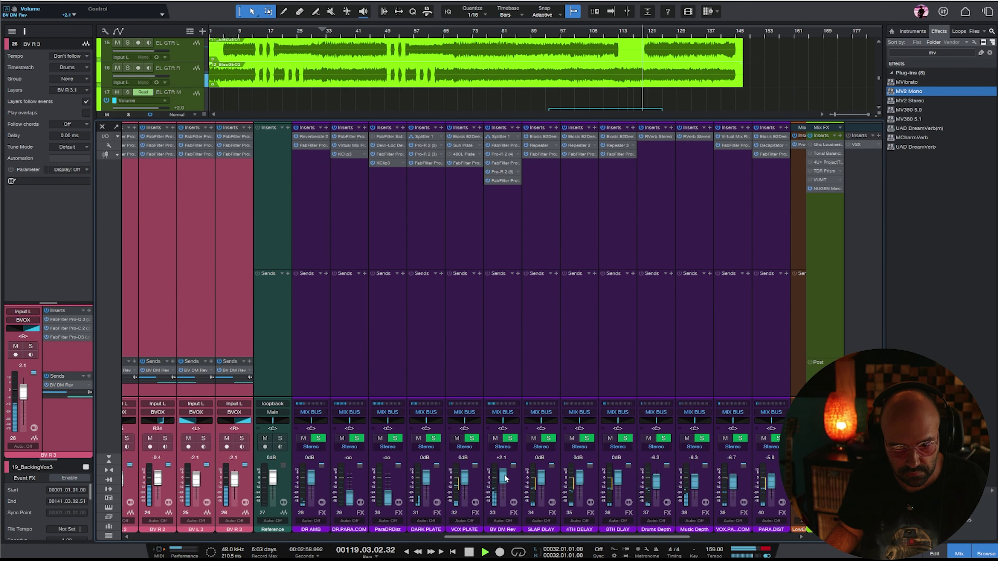
pyautogui.click(508, 212)
pyautogui.click(959, 553)
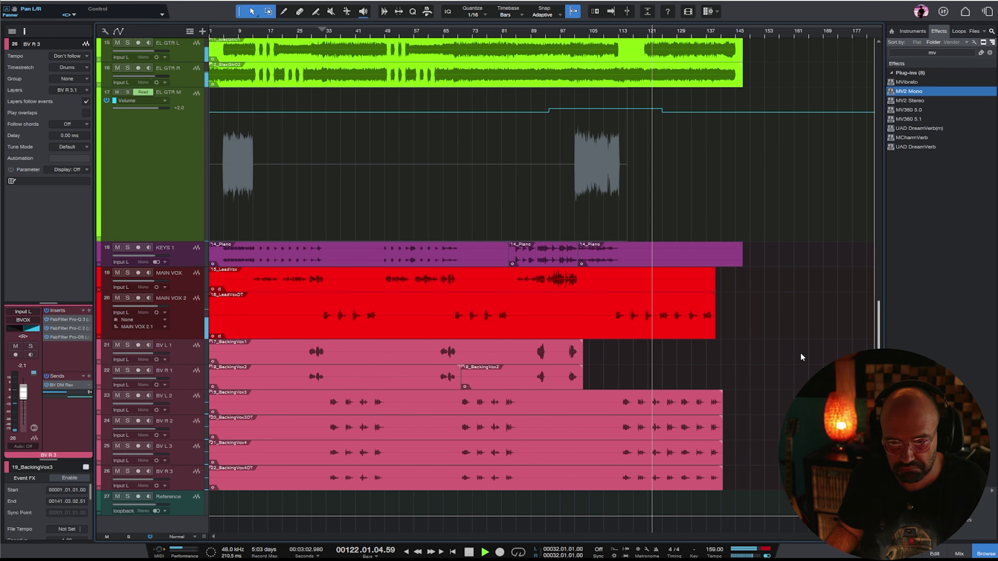
# - Check the mix's frequency balance in Tonal Balance Control, return to the arrangement and stop playback
pyautogui.press('F3')
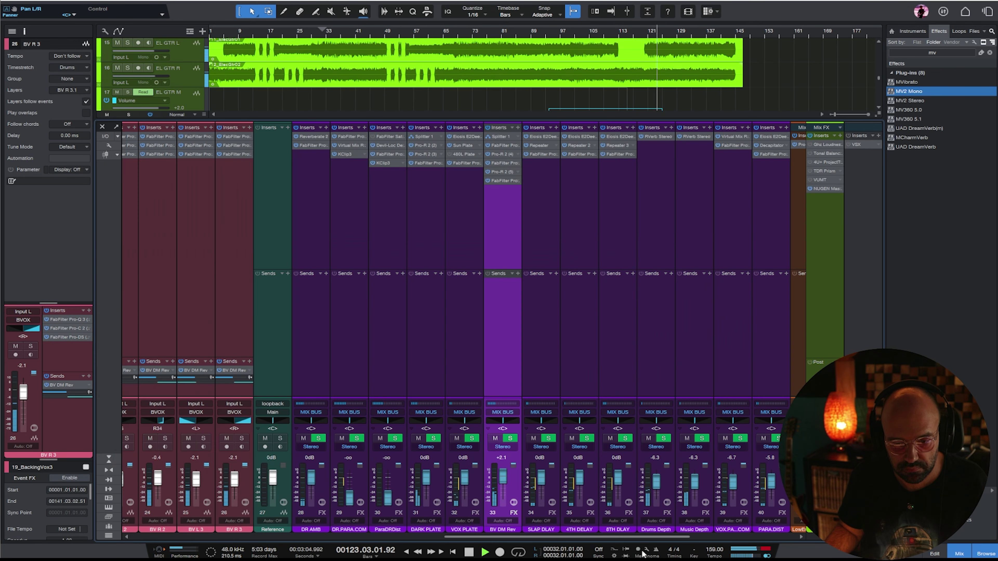
pyautogui.moveTo(667, 536); pyautogui.dragTo(772, 536)
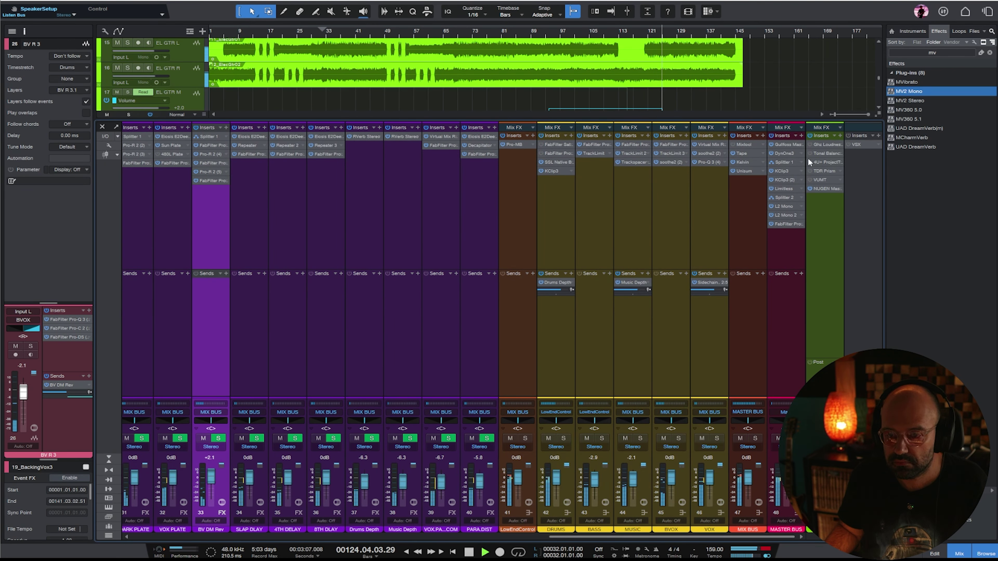
pyautogui.click(827, 153)
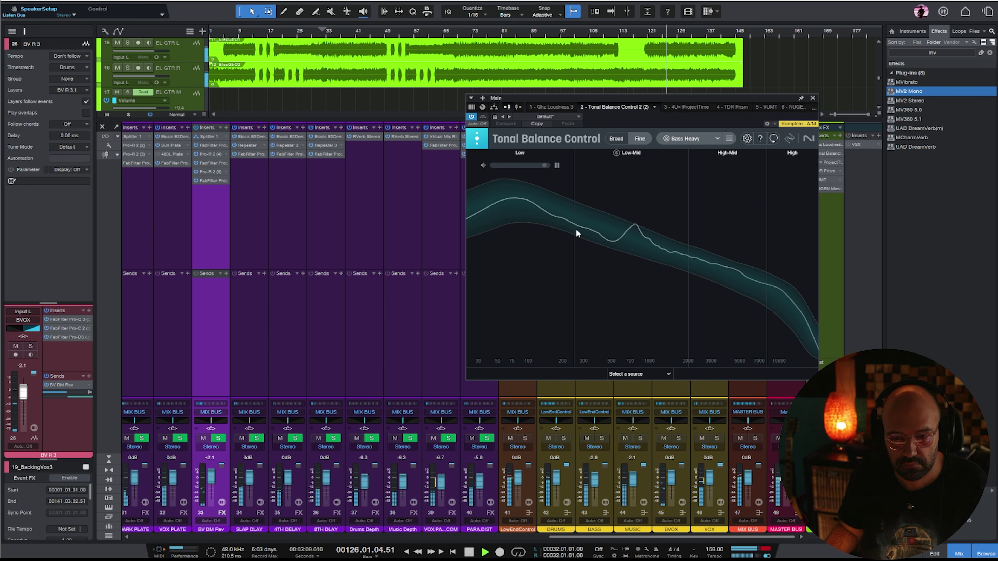
pyautogui.click(812, 98)
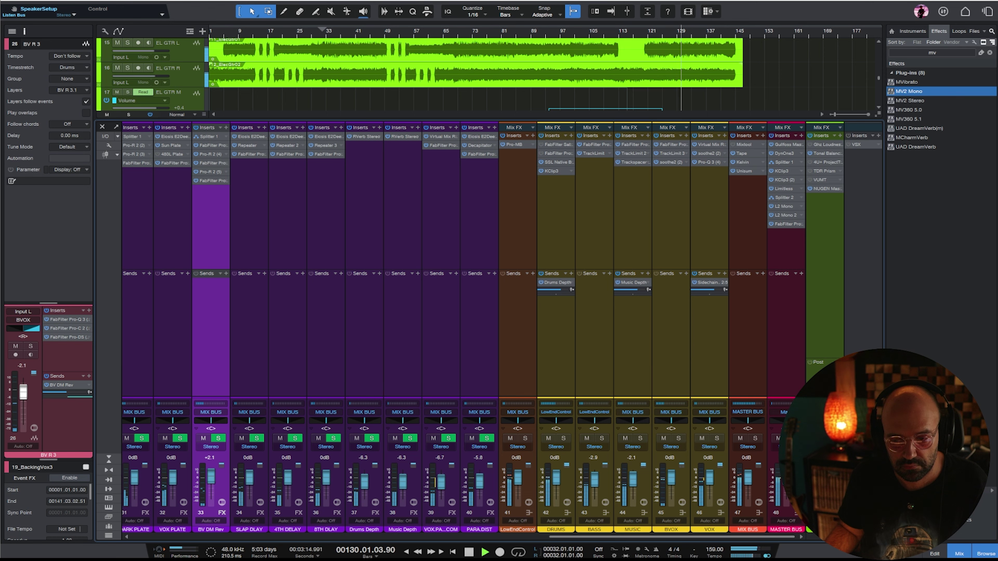
pyautogui.press('F3')
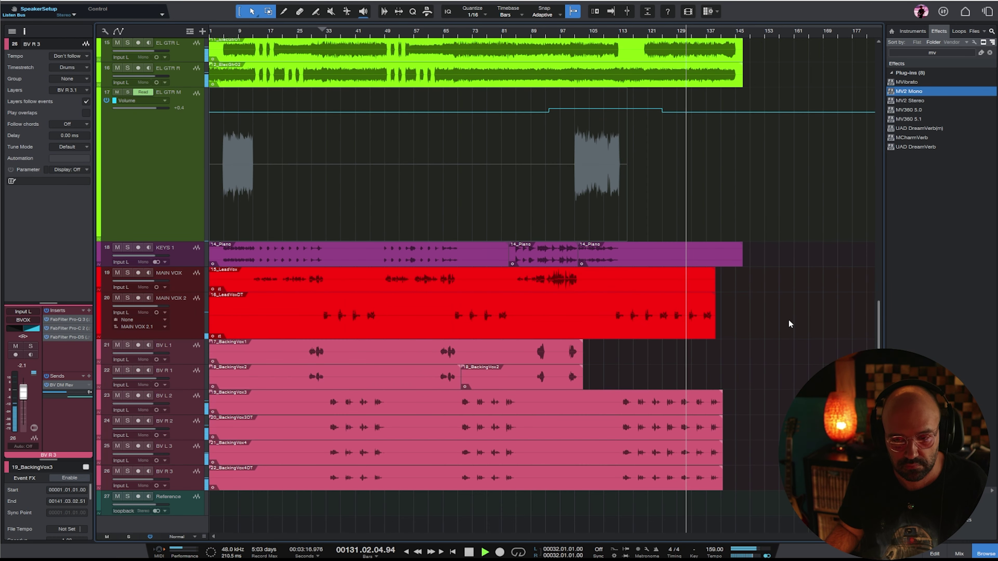
pyautogui.press('f')
pyautogui.press('space')
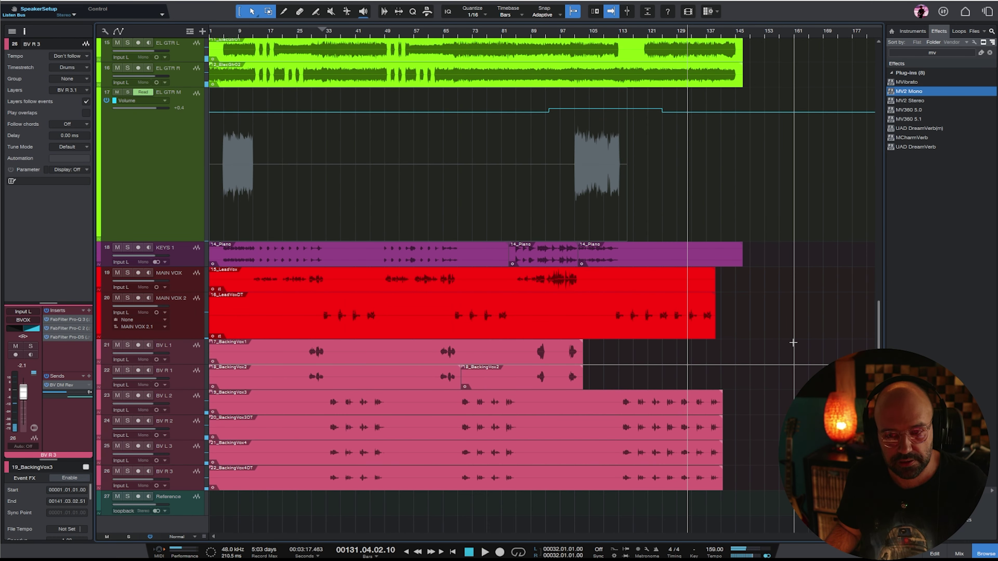